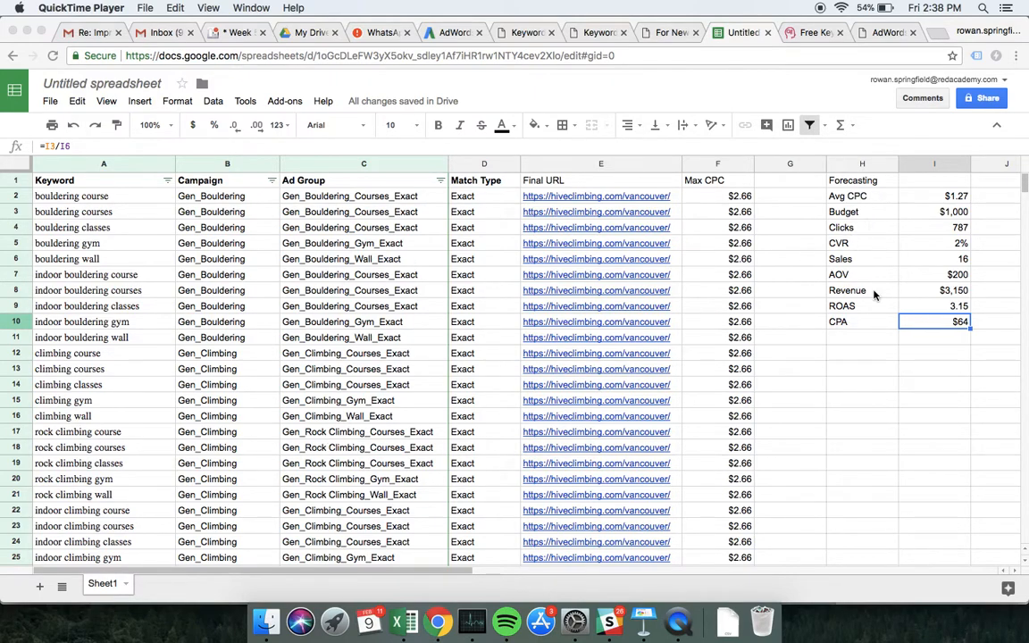
Step: Examine the Campaign and Ad Group columns across the exact and broad match keyword rows
{"action": "left_click", "coordinate": [383, 291]}
{"action": "left_click", "coordinate": [312, 247]}
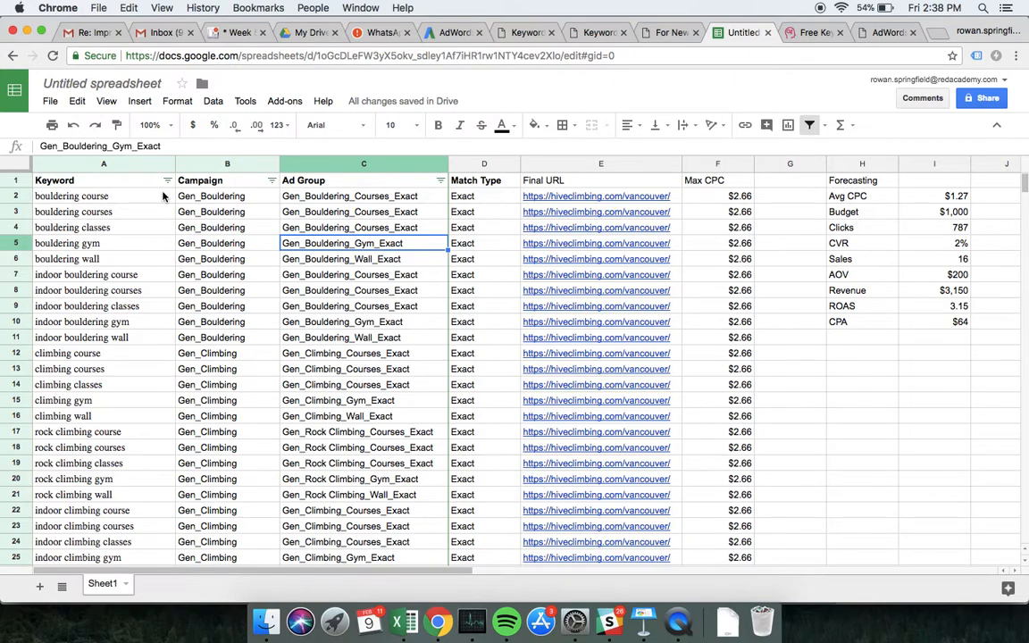
{"action": "left_click", "coordinate": [232, 185]}
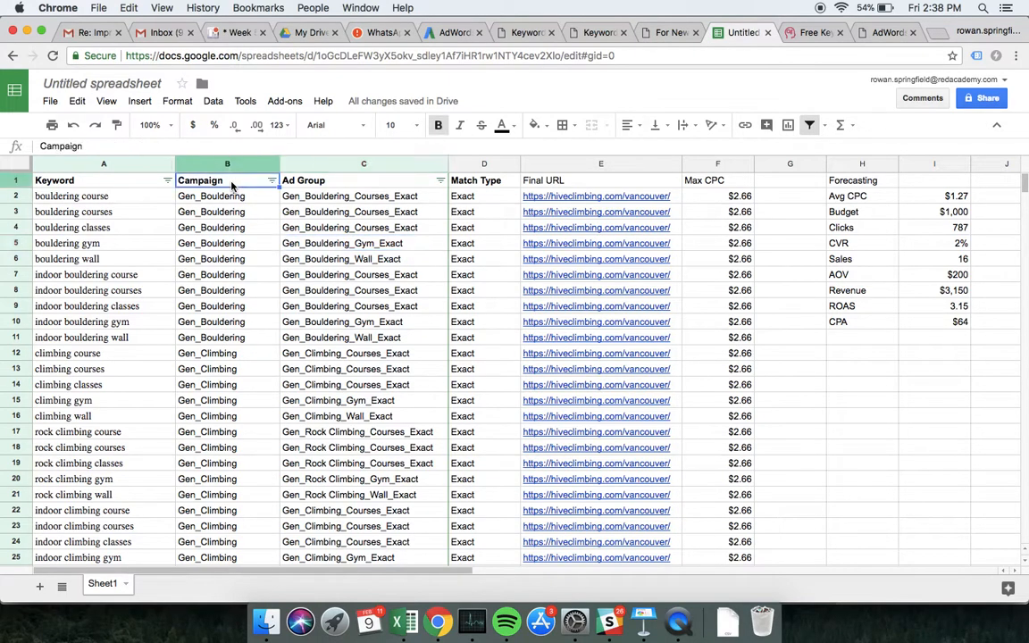
{"action": "key", "text": "shift+Right"}
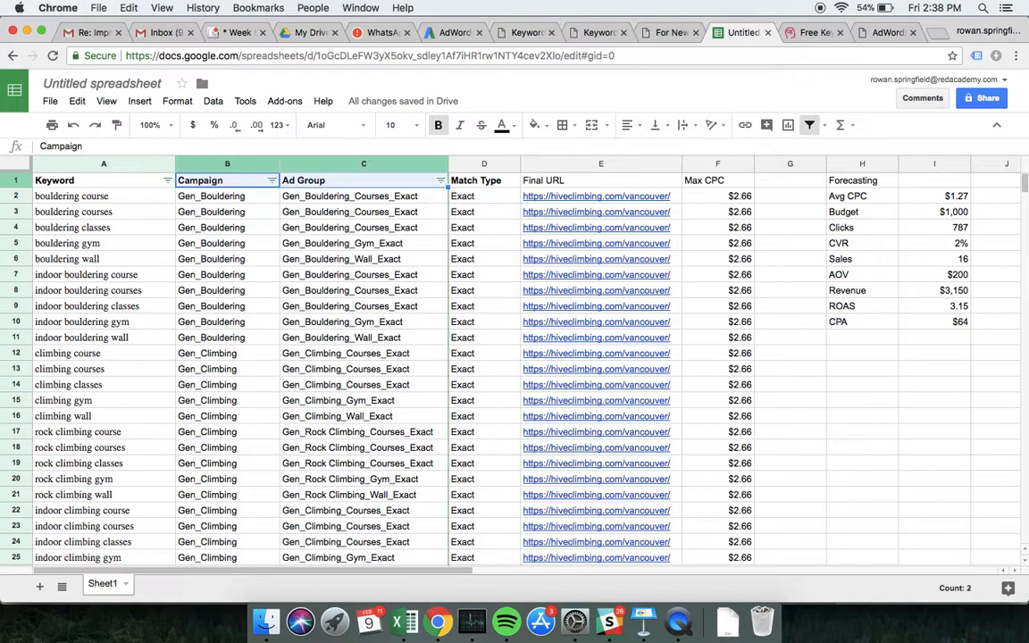
{"action": "key", "text": "super+shift+Down"}
{"action": "key", "text": "super+Up"}
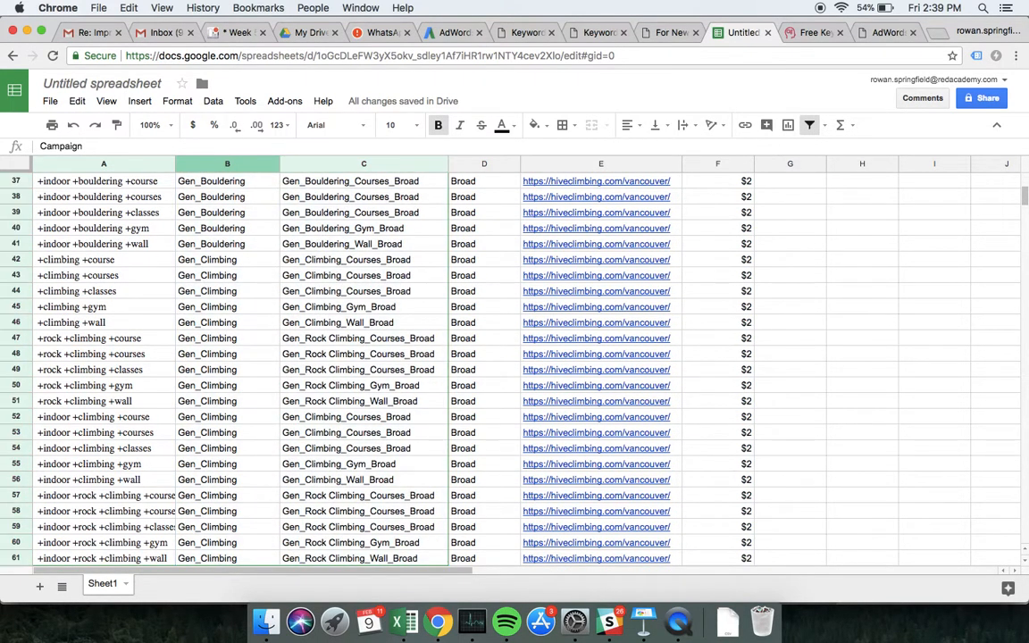
{"action": "key", "text": "Down"}
{"action": "key", "text": "Up"}
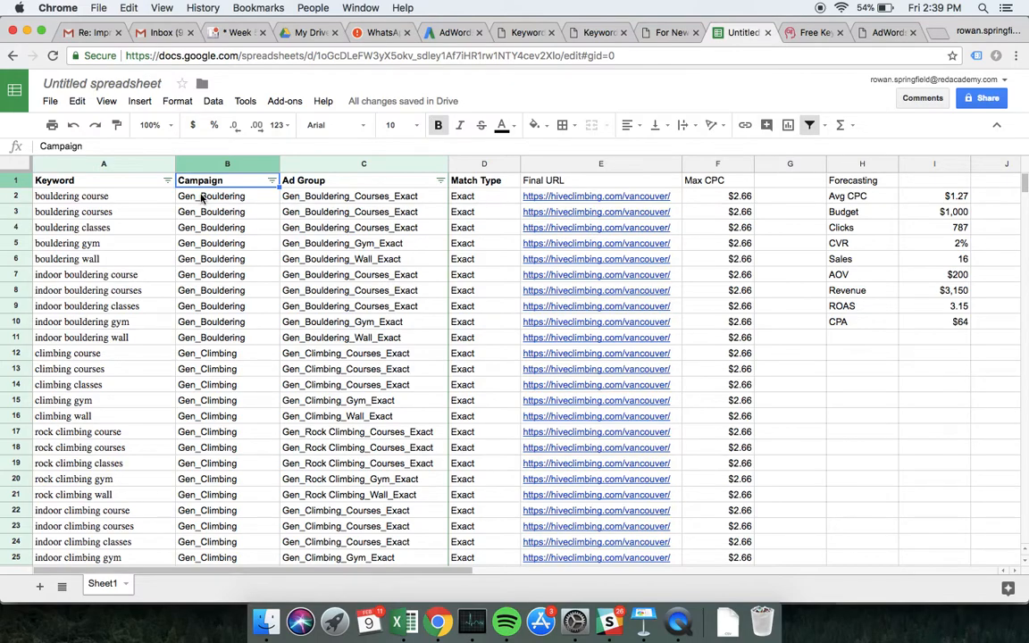
{"action": "scroll", "coordinate": [402, 248], "scroll_direction": "down", "scroll_amount": 5}
{"action": "scroll", "coordinate": [403, 248], "scroll_direction": "down", "scroll_amount": 6}
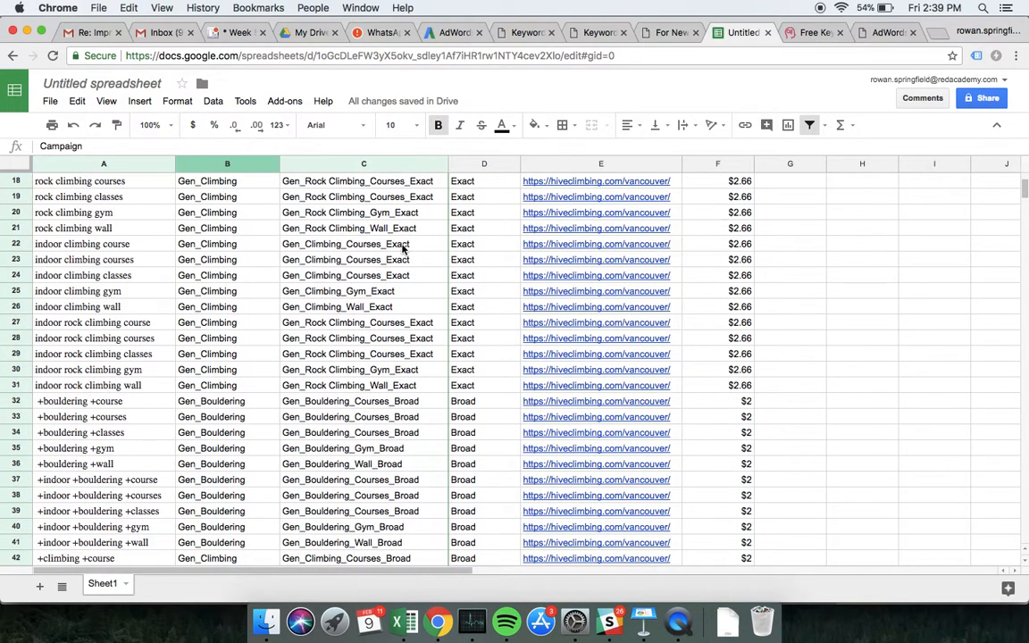
{"action": "scroll", "coordinate": [383, 250], "scroll_direction": "up", "scroll_amount": 10}
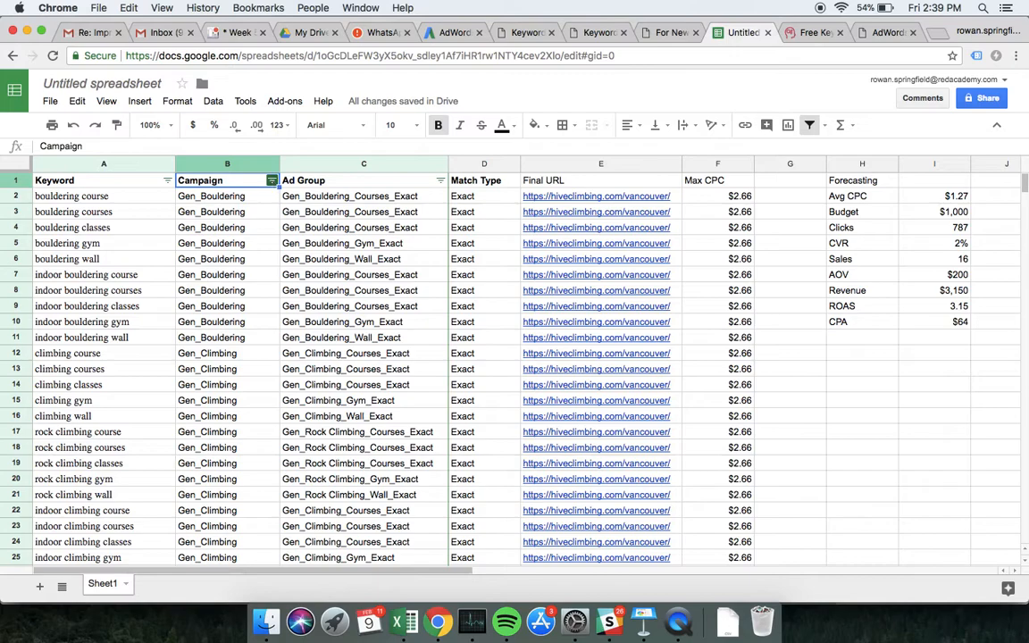
Step: Copy the full Campaign and Ad Group columns, headers included, from Sheet1 into a new sheet starting at A1
{"action": "key", "text": "shift+Right"}
{"action": "key", "text": "super+shift+Down"}
{"action": "key", "text": "super+c"}
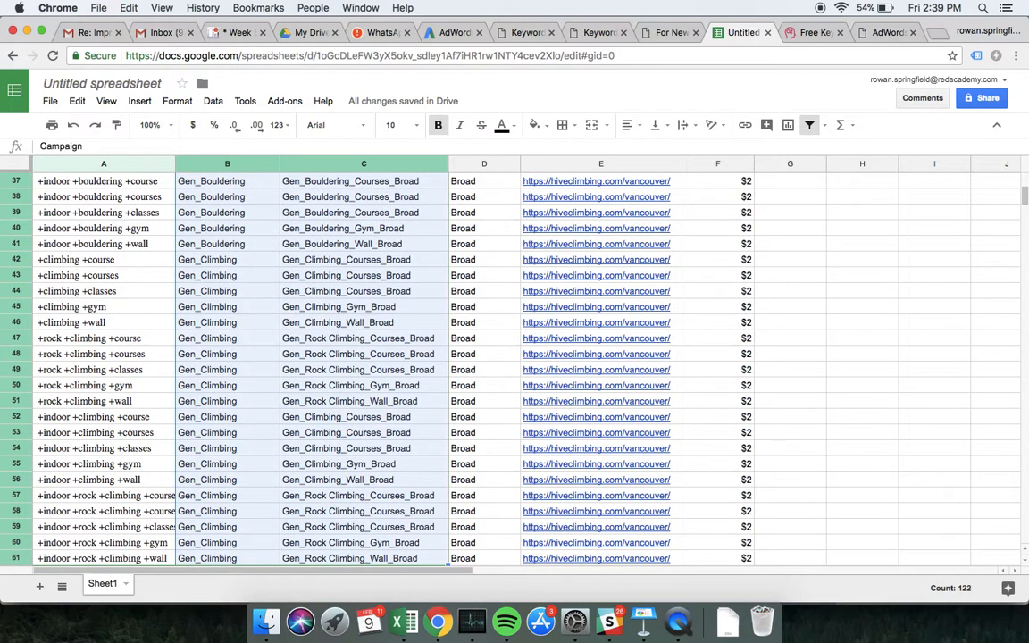
{"action": "left_click", "coordinate": [39, 588]}
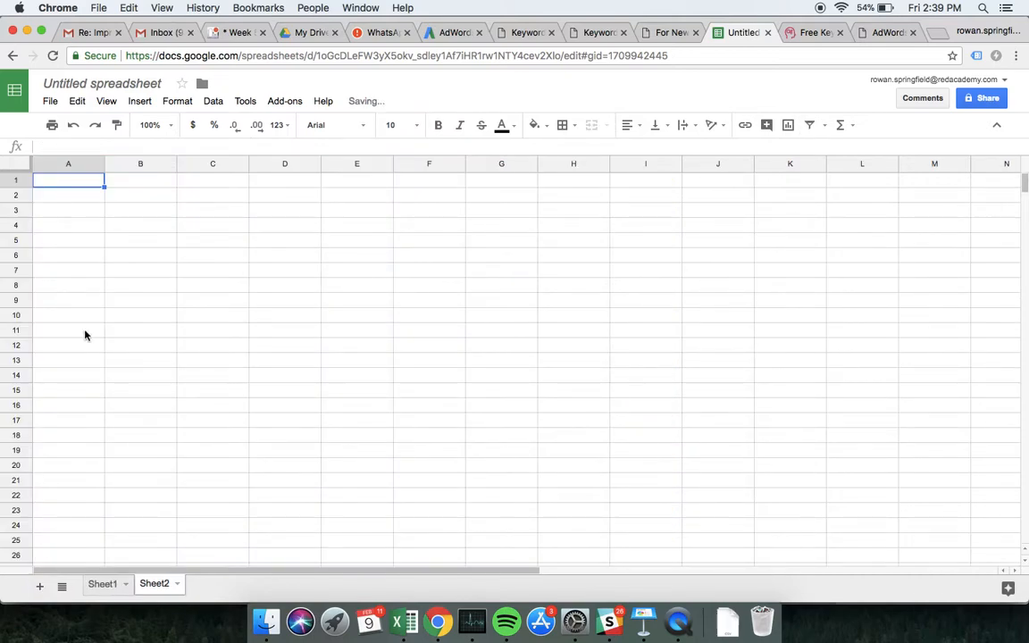
{"action": "key", "text": "super+v"}
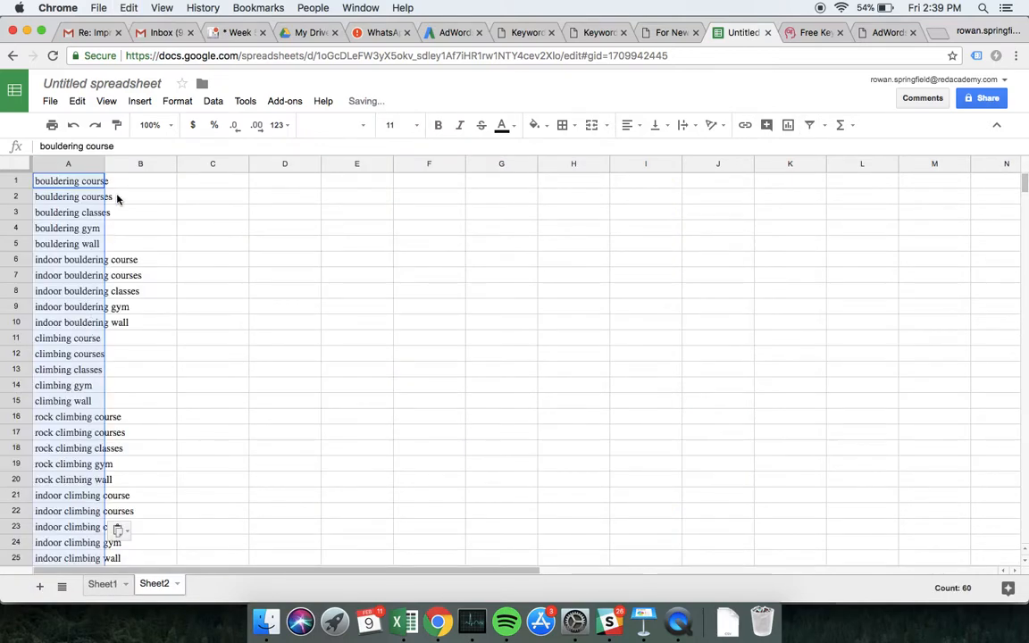
{"action": "key", "text": "super+z"}
{"action": "left_click", "coordinate": [107, 583]}
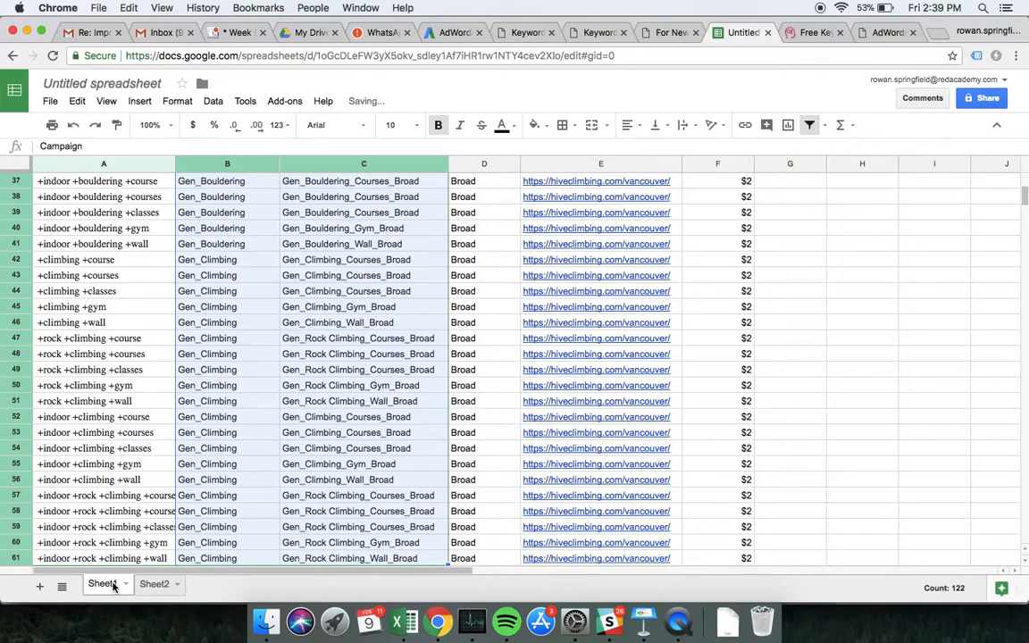
{"action": "left_click", "coordinate": [156, 585]}
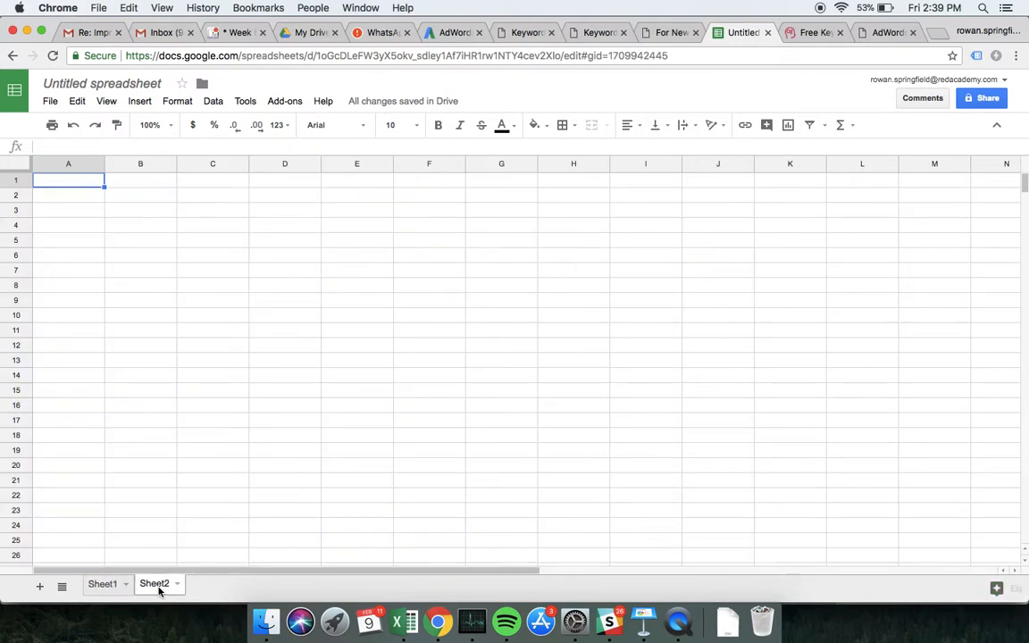
{"action": "key", "text": "super+v"}
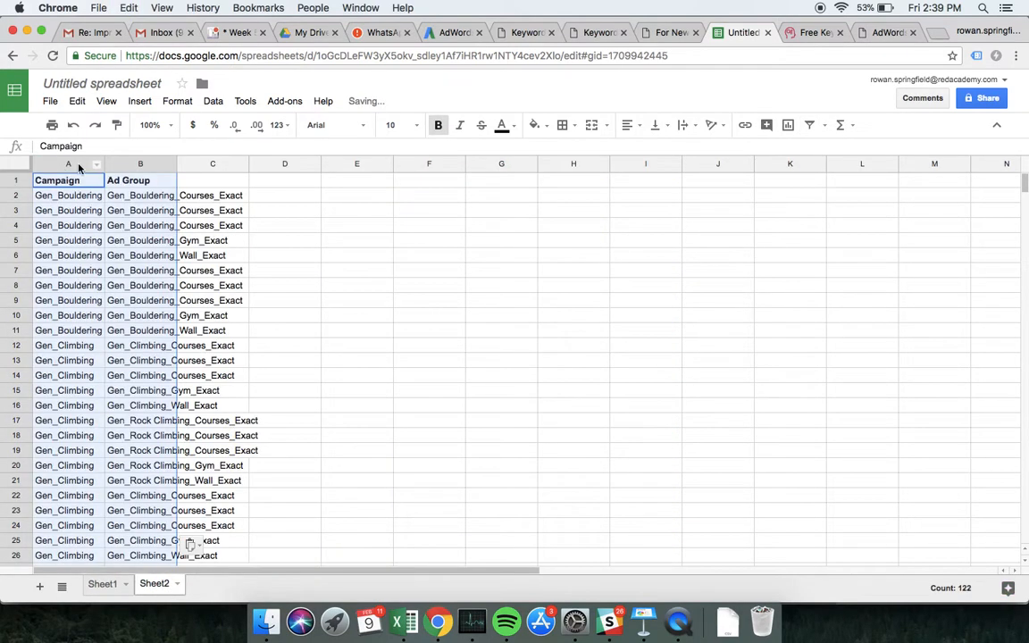
Step: Widen columns A and B on the new sheet so the campaign and ad group names fit
{"action": "left_click_drag", "start_coordinate": [61, 165], "coordinate": [142, 164]}
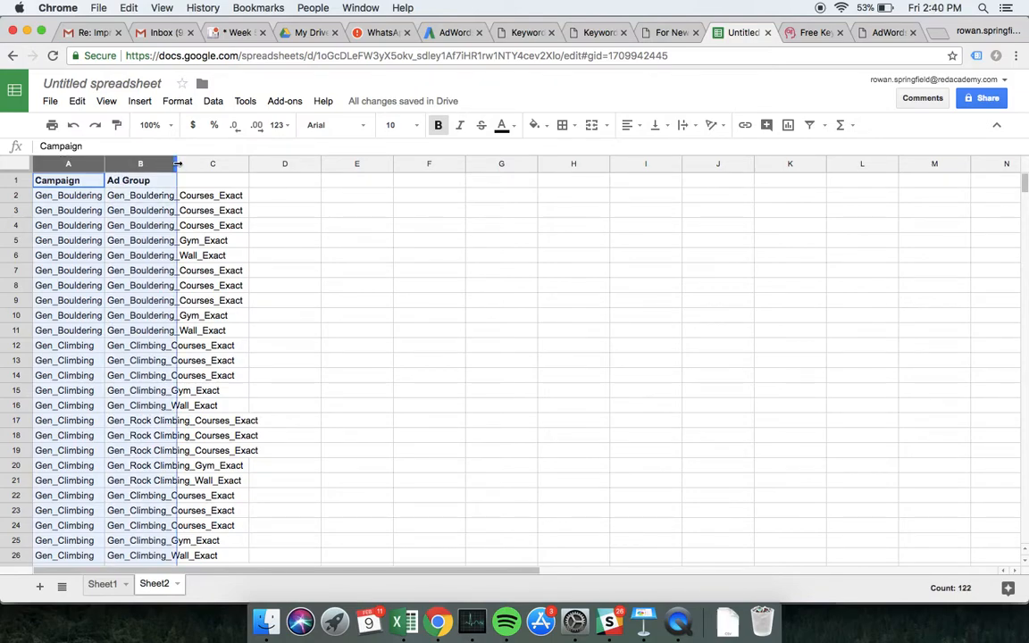
{"action": "double_click", "coordinate": [177, 163]}
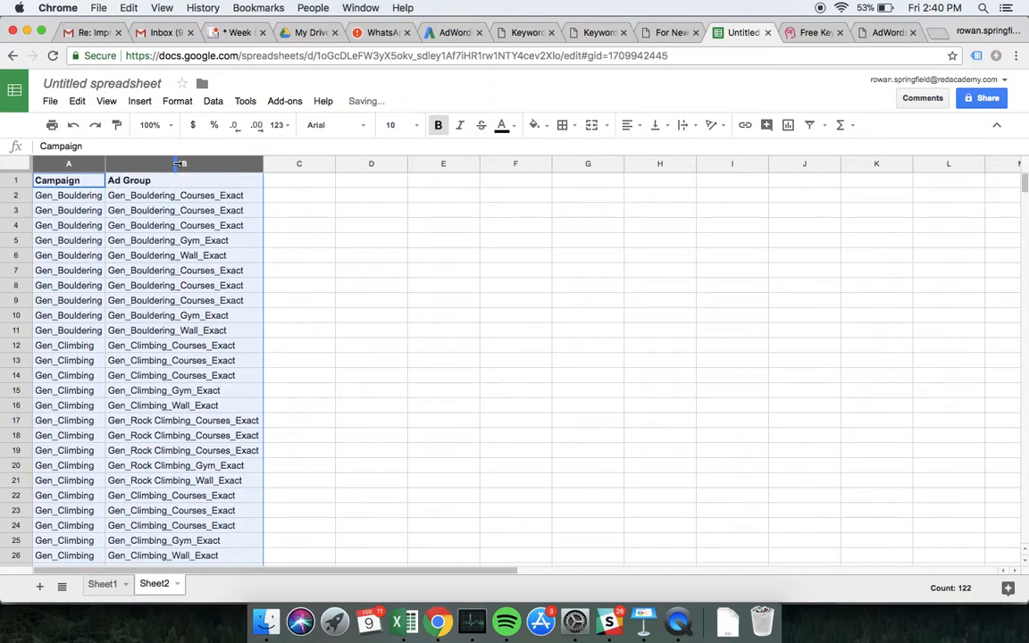
{"action": "double_click", "coordinate": [105, 164]}
{"action": "left_click", "coordinate": [373, 225]}
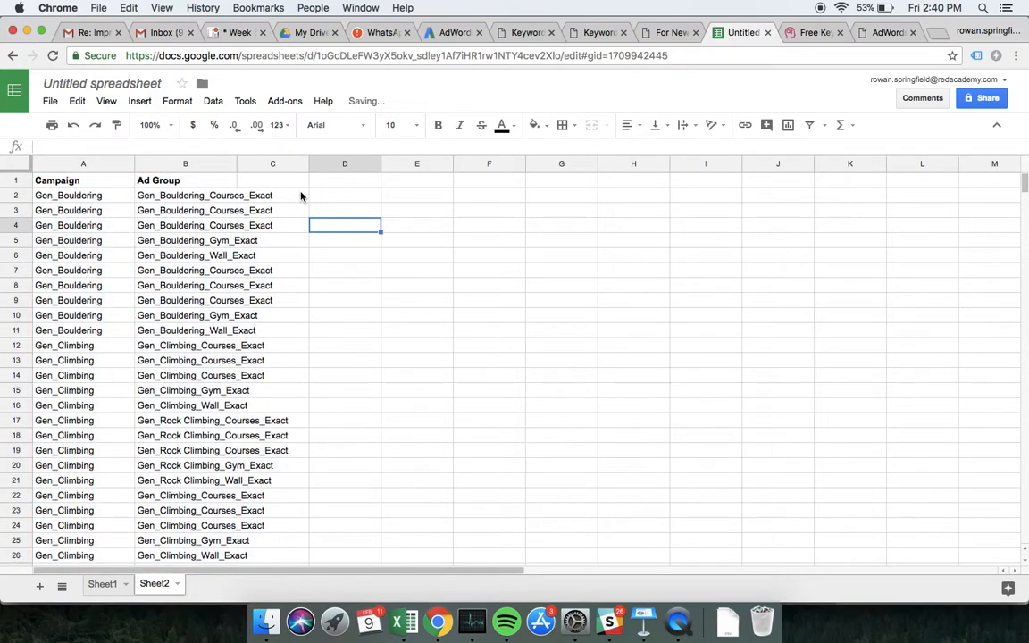
{"action": "left_click_drag", "start_coordinate": [235, 163], "coordinate": [301, 168]}
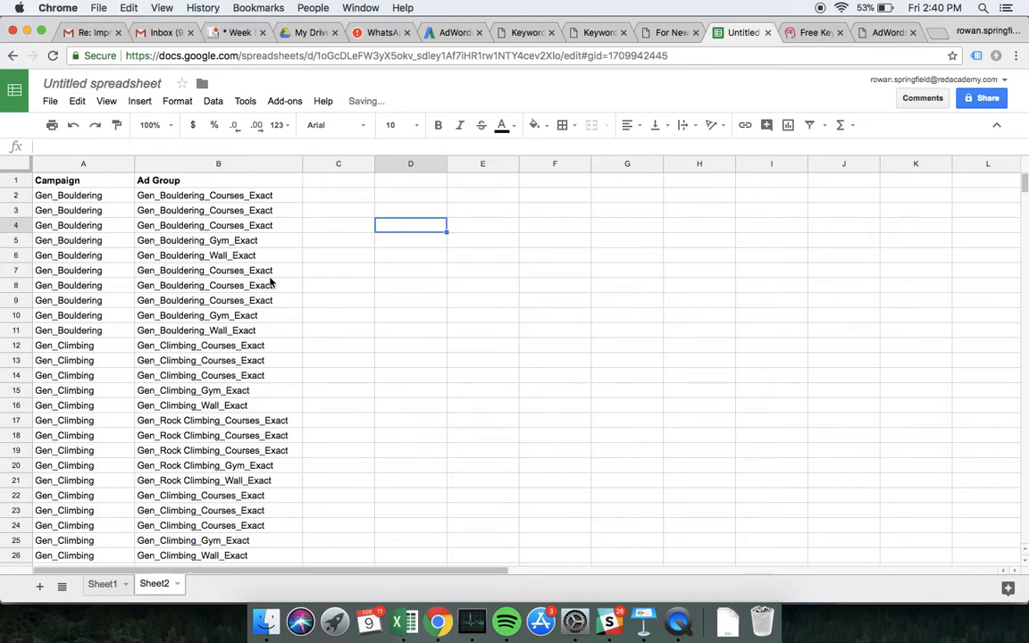
{"action": "scroll", "coordinate": [265, 314], "scroll_direction": "down", "scroll_amount": 5}
{"action": "scroll", "coordinate": [266, 315], "scroll_direction": "up", "scroll_amount": 5}
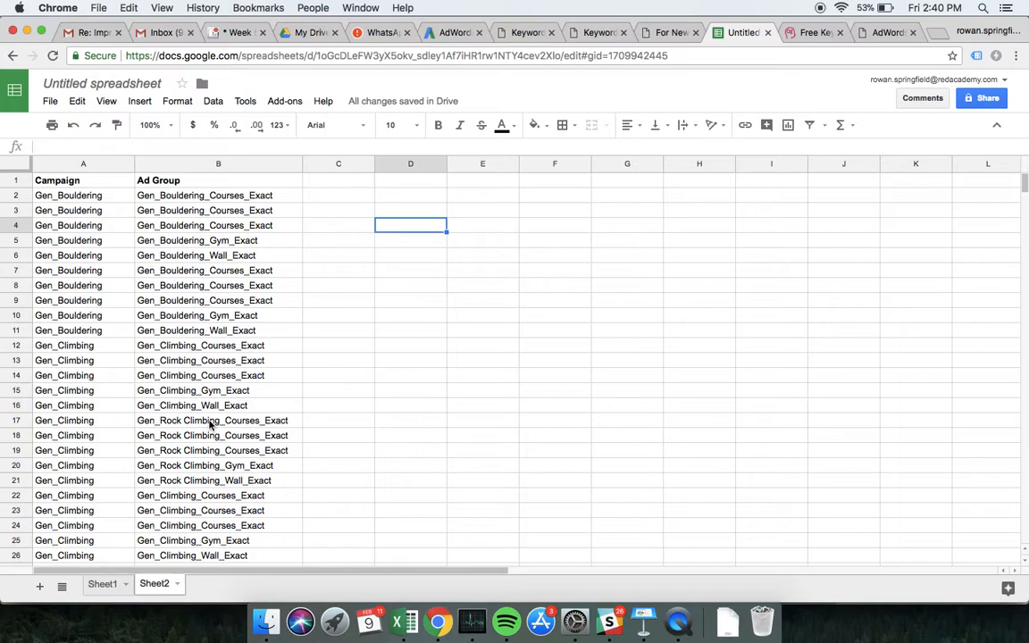
Step: Run Remove Duplicates on range A:B, finding duplicates excluding first instances and deleting rows within the selection
{"action": "left_click_drag", "start_coordinate": [99, 168], "coordinate": [185, 163]}
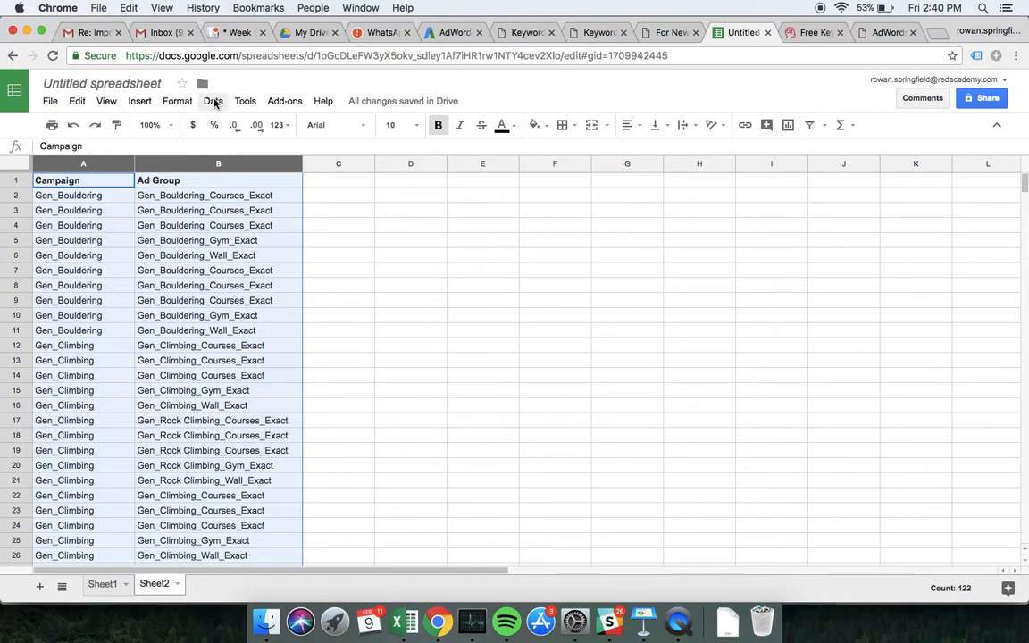
{"action": "left_click", "coordinate": [286, 104]}
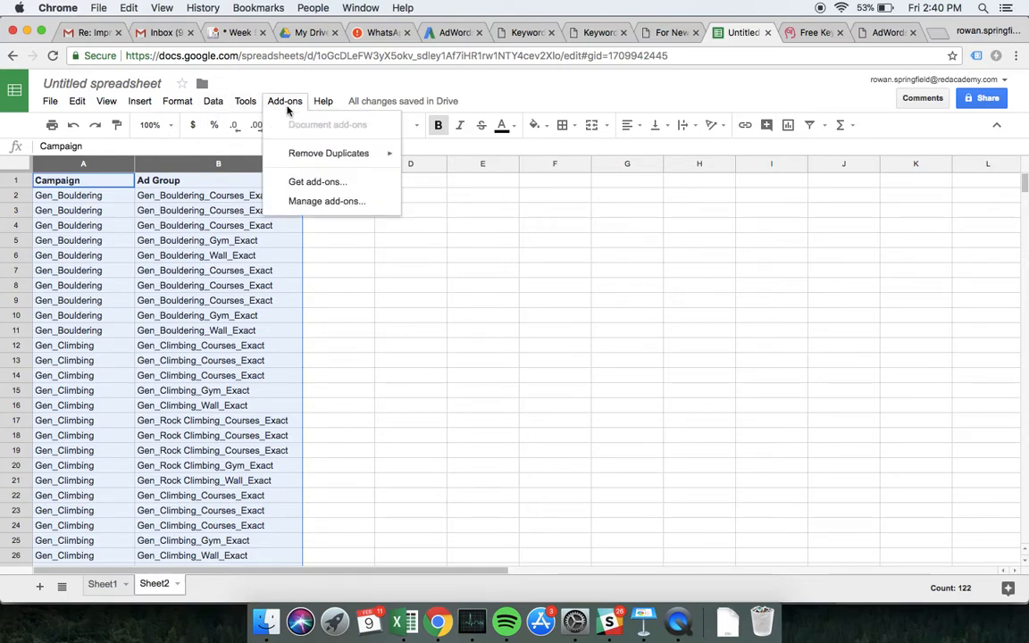
{"action": "mouse_move", "coordinate": [271, 151]}
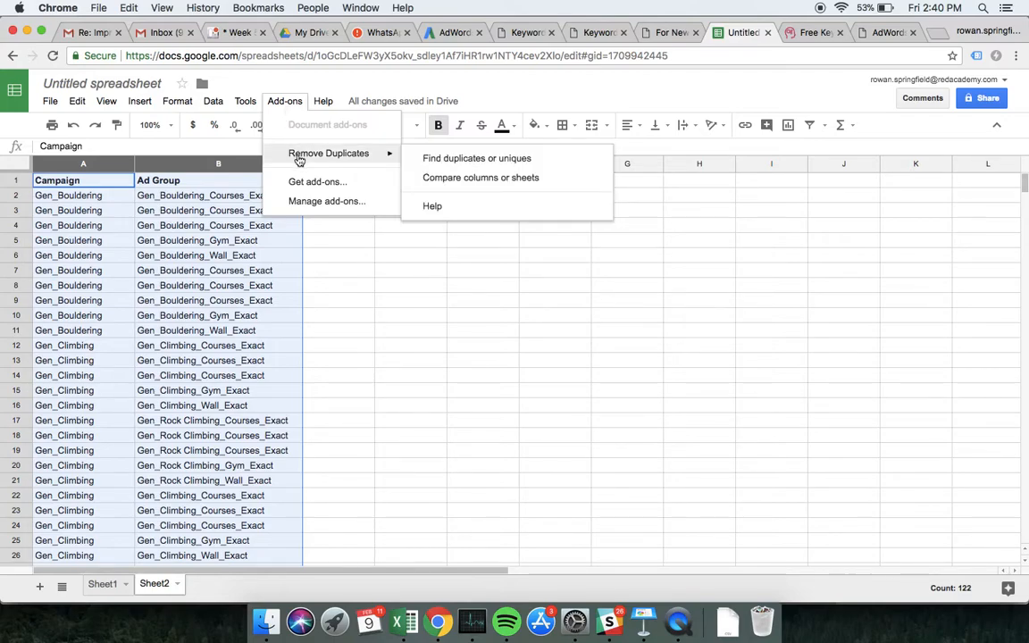
{"action": "left_click", "coordinate": [448, 161]}
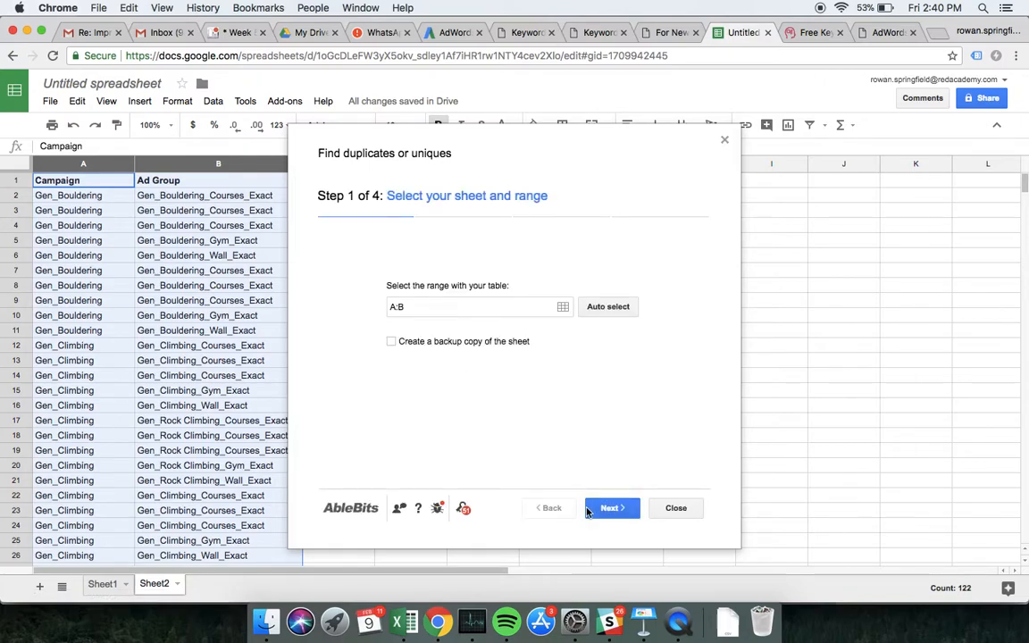
{"action": "left_click", "coordinate": [602, 509]}
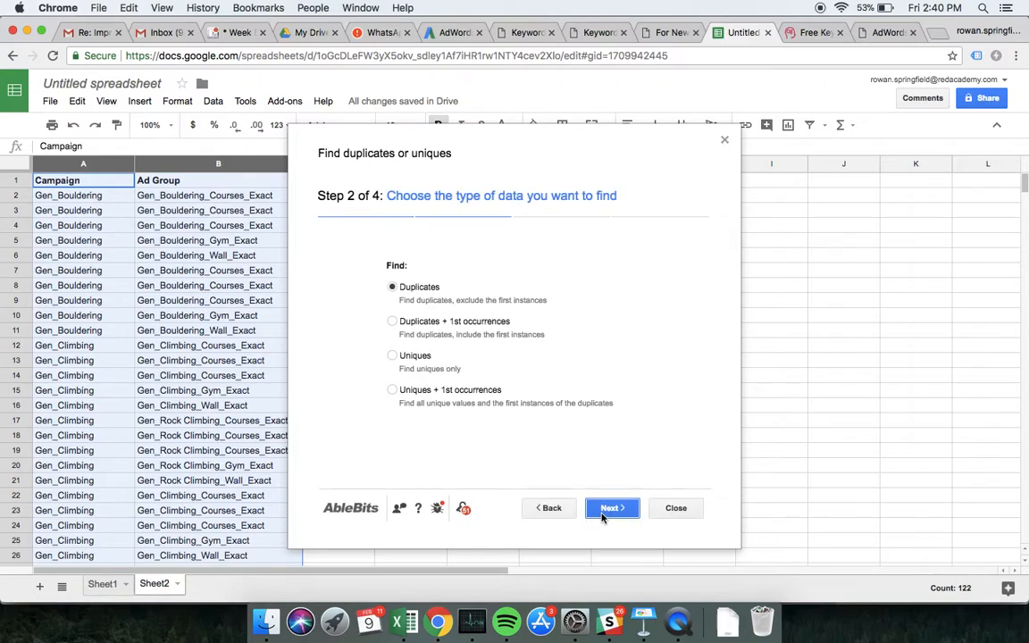
{"action": "left_click", "coordinate": [603, 511]}
{"action": "left_click", "coordinate": [603, 511]}
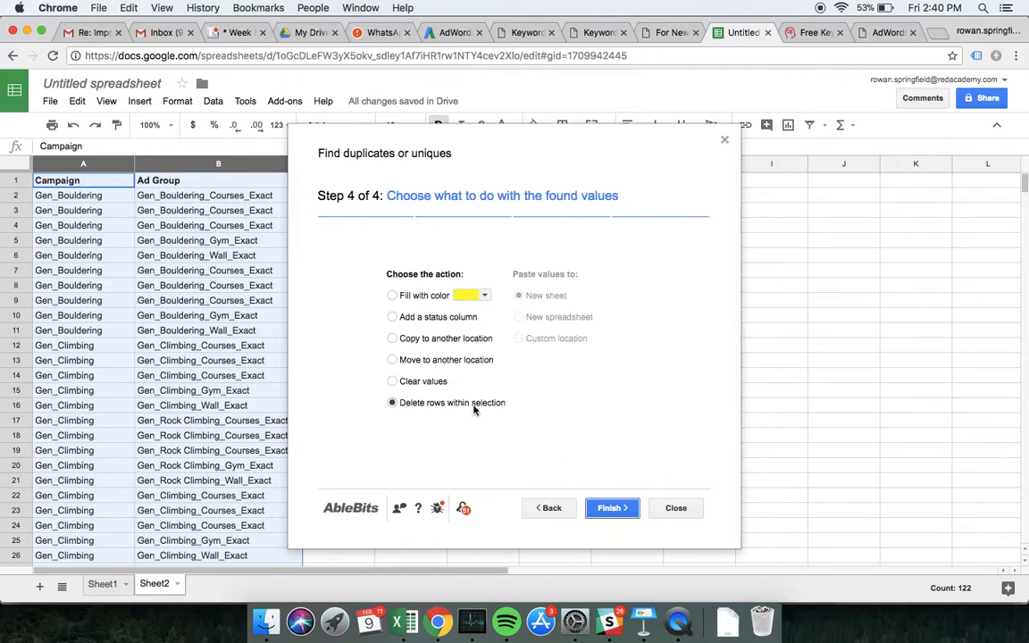
{"action": "left_click", "coordinate": [612, 508]}
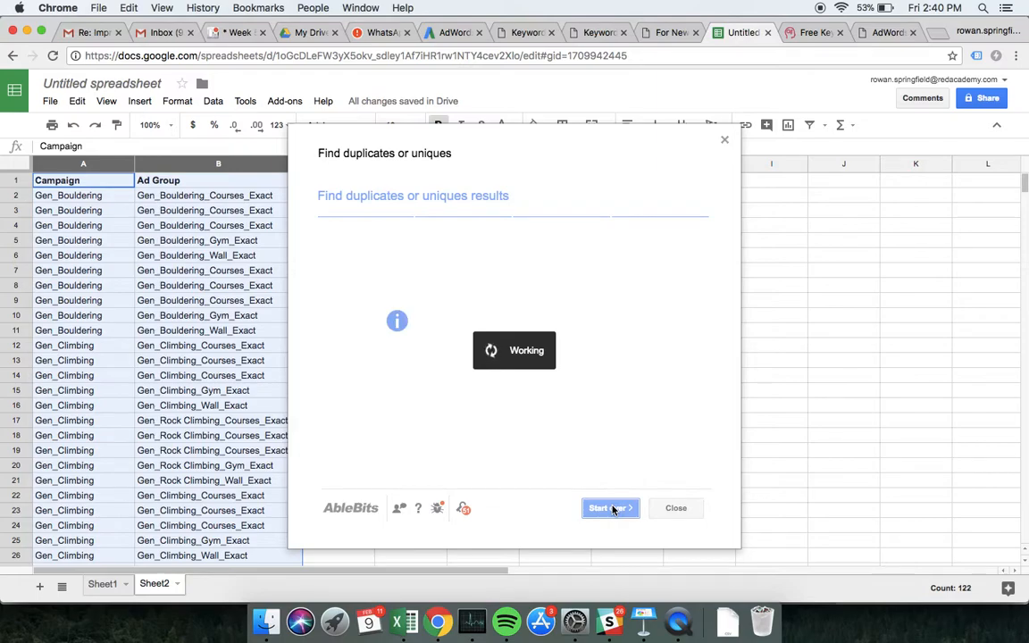
{"action": "left_click", "coordinate": [677, 508]}
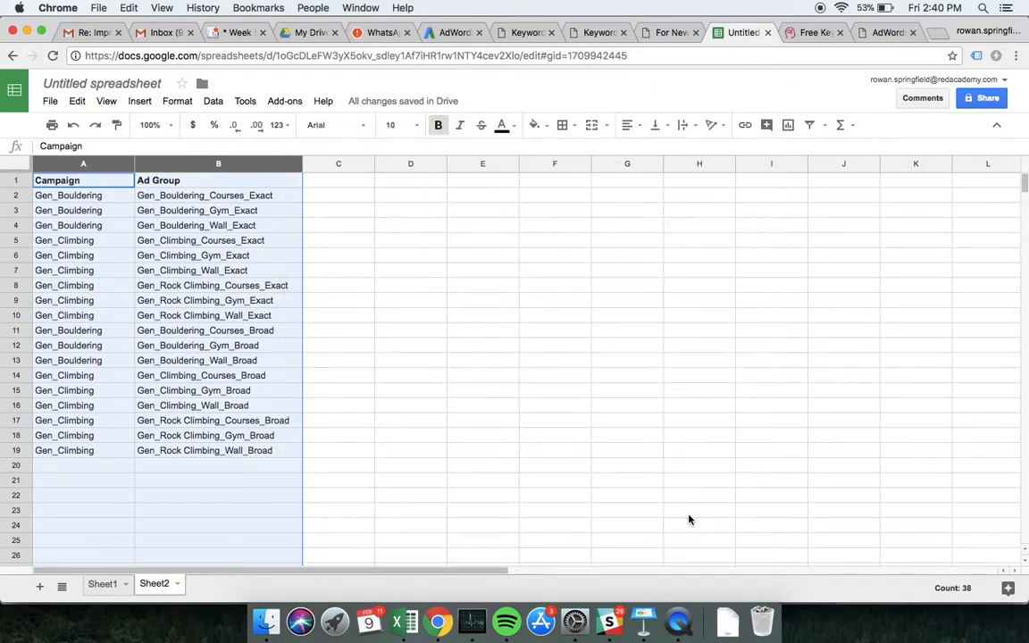
Step: Add a filter to the Campaign and Ad Group table and sort it by Ad Group A to Z
{"action": "left_click", "coordinate": [192, 256]}
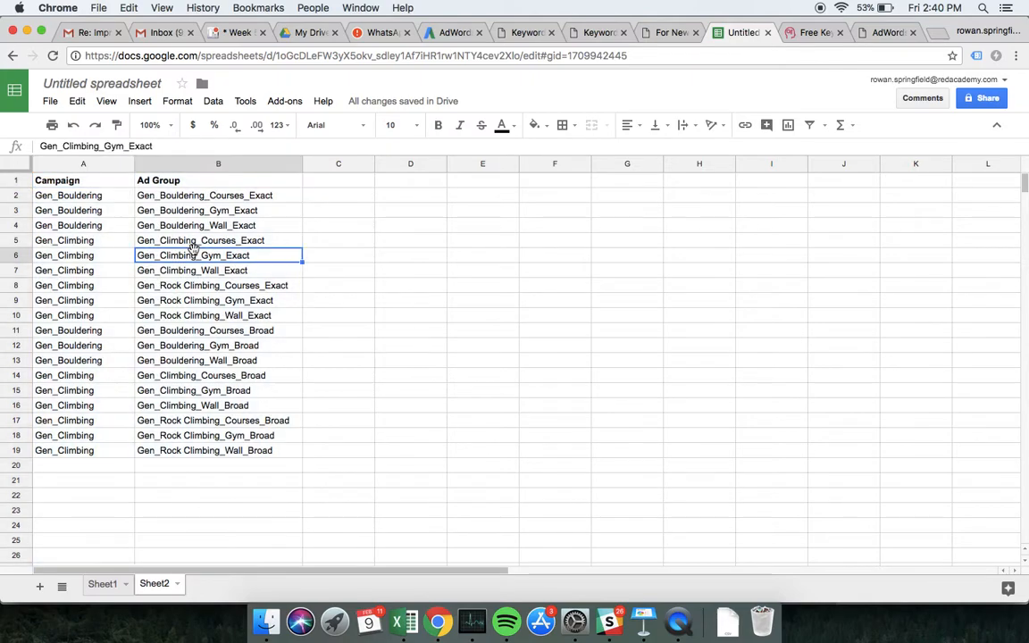
{"action": "left_click", "coordinate": [205, 102]}
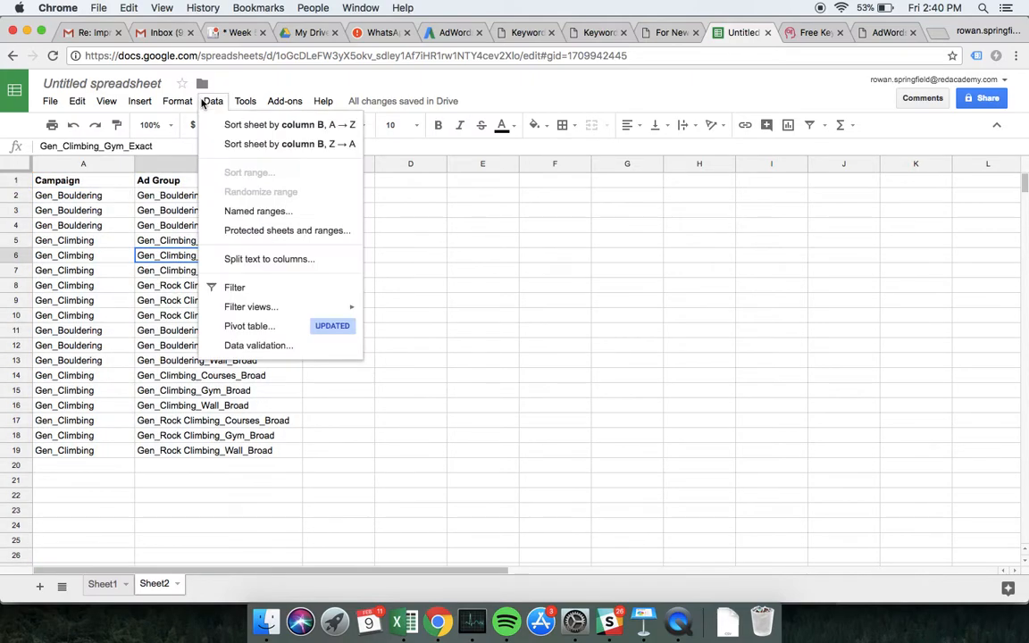
{"action": "left_click", "coordinate": [261, 297]}
{"action": "left_click", "coordinate": [325, 200]}
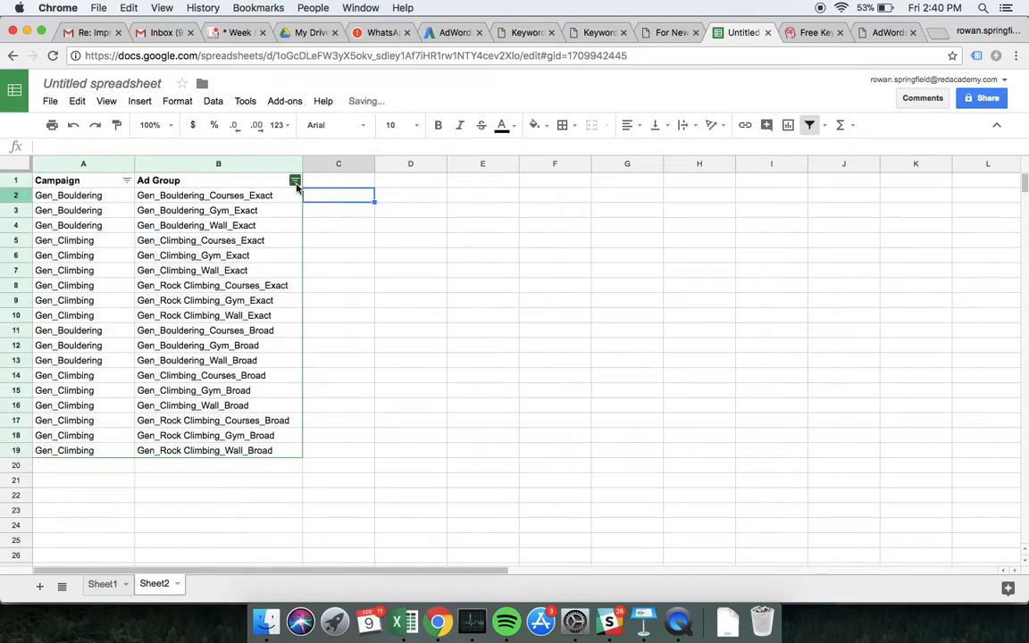
{"action": "left_click", "coordinate": [295, 181]}
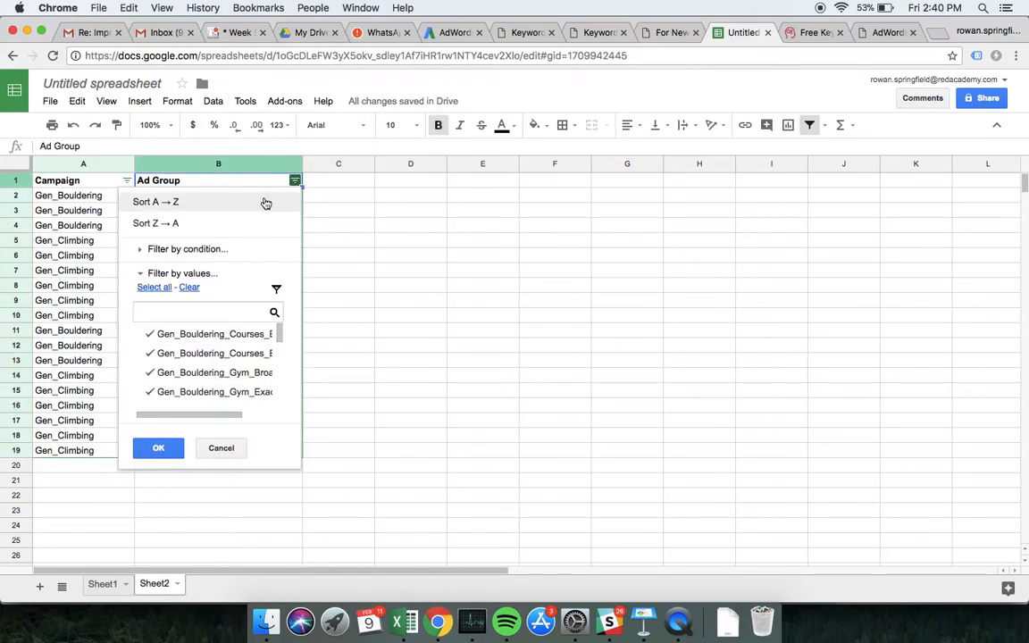
{"action": "left_click", "coordinate": [158, 202]}
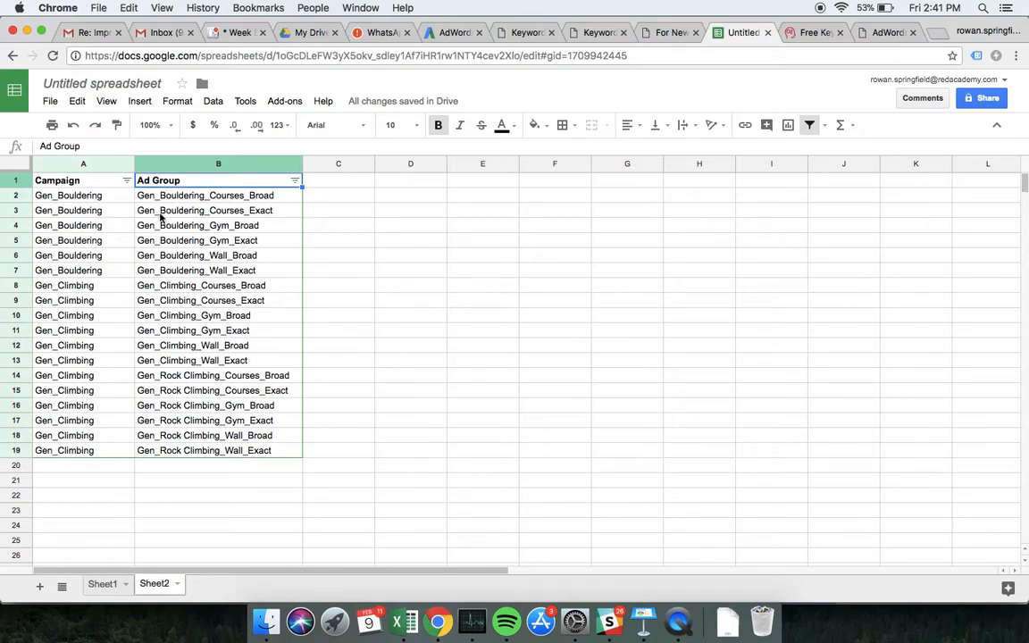
Step: Duplicate the campaign and ad group rows A2:B19 below the table from A20 and re-sort by Ad Group A to Z
{"action": "left_click_drag", "start_coordinate": [112, 197], "coordinate": [208, 452]}
{"action": "key", "text": "cmd+c"}
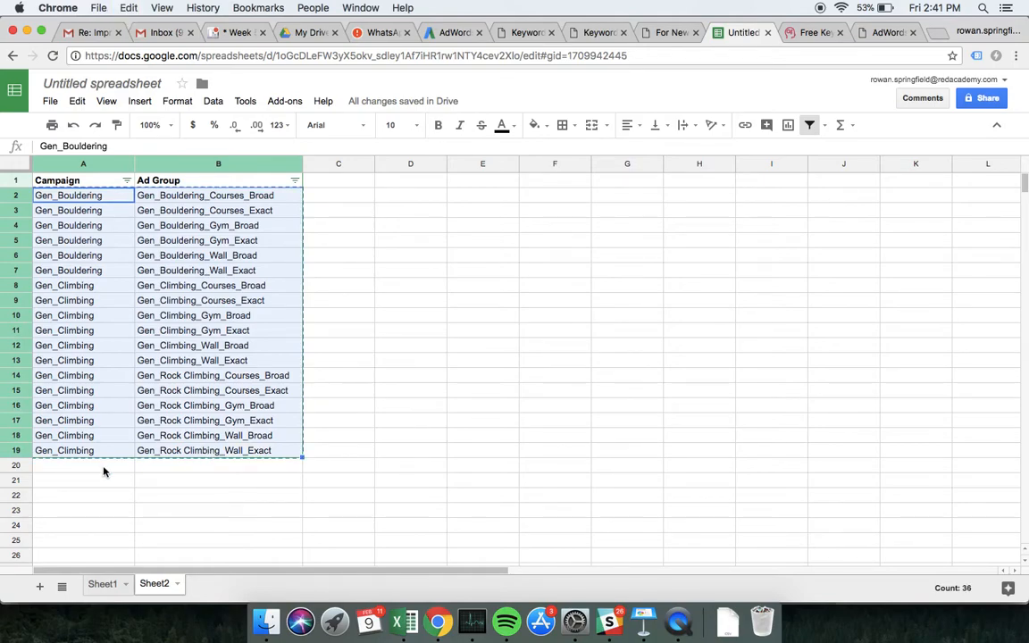
{"action": "left_click", "coordinate": [104, 472]}
{"action": "key", "text": "super+v"}
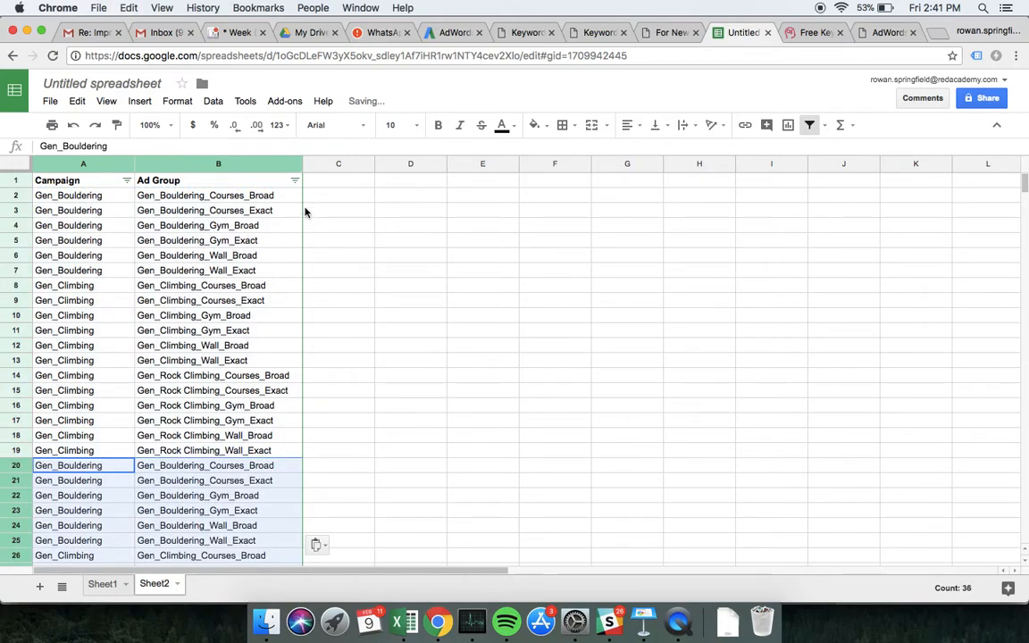
{"action": "left_click", "coordinate": [295, 181]}
{"action": "left_click", "coordinate": [228, 205]}
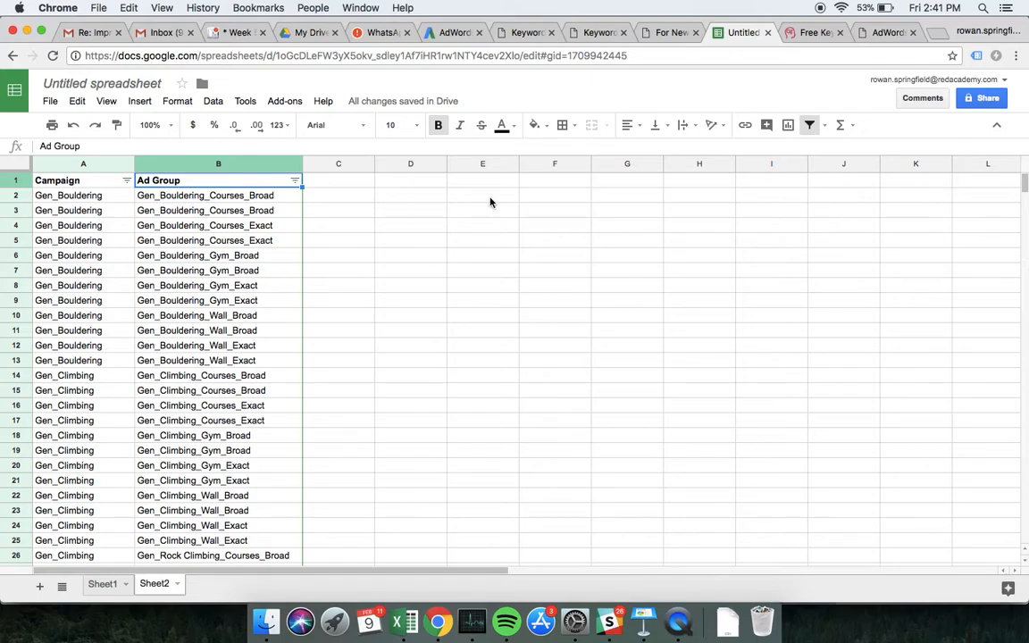
{"action": "left_click", "coordinate": [337, 184]}
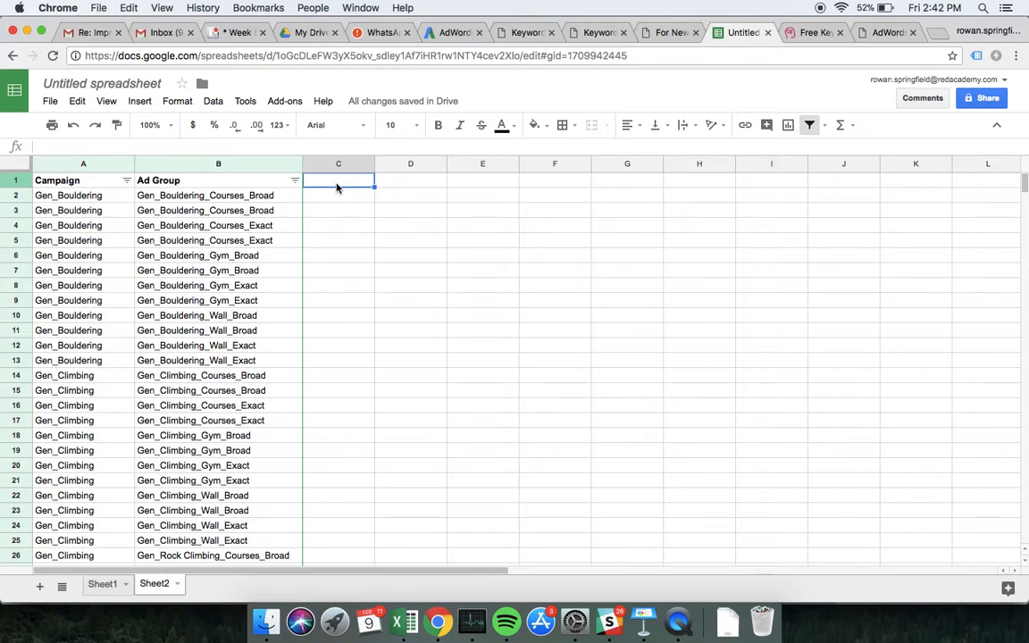
{"action": "type", "text": "Path 1"}
{"action": "key", "text": "Tab"}
{"action": "type", "text": "Path 2"}
{"action": "key", "text": "Tab"}
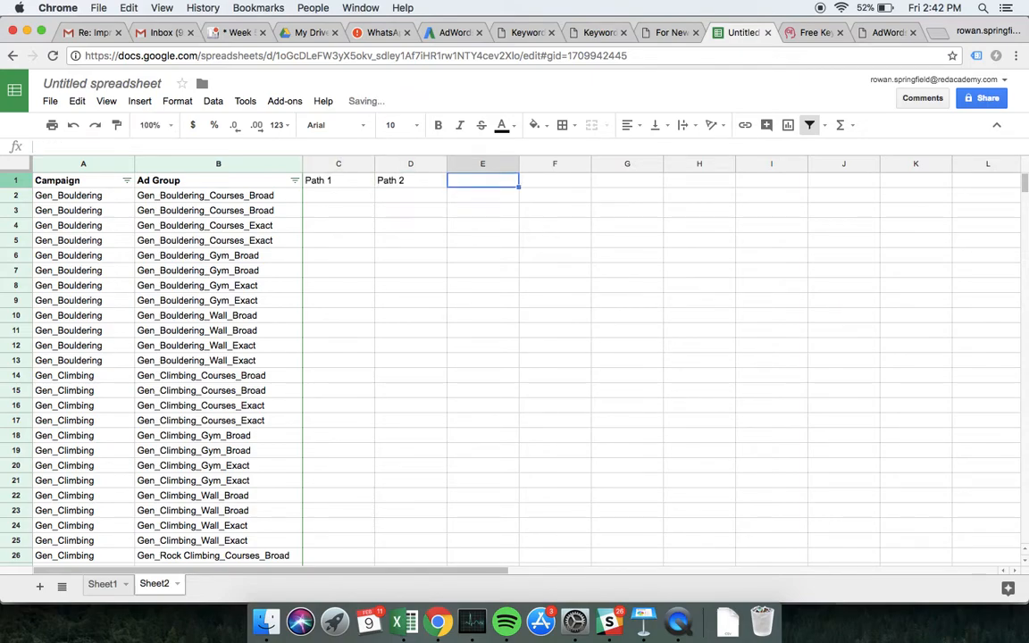
Step: Enter the column headers Headline 1 in C1 and Headline 2 in D1, overwriting the text there
{"action": "key", "text": "Left"}
{"action": "key", "text": "Left"}
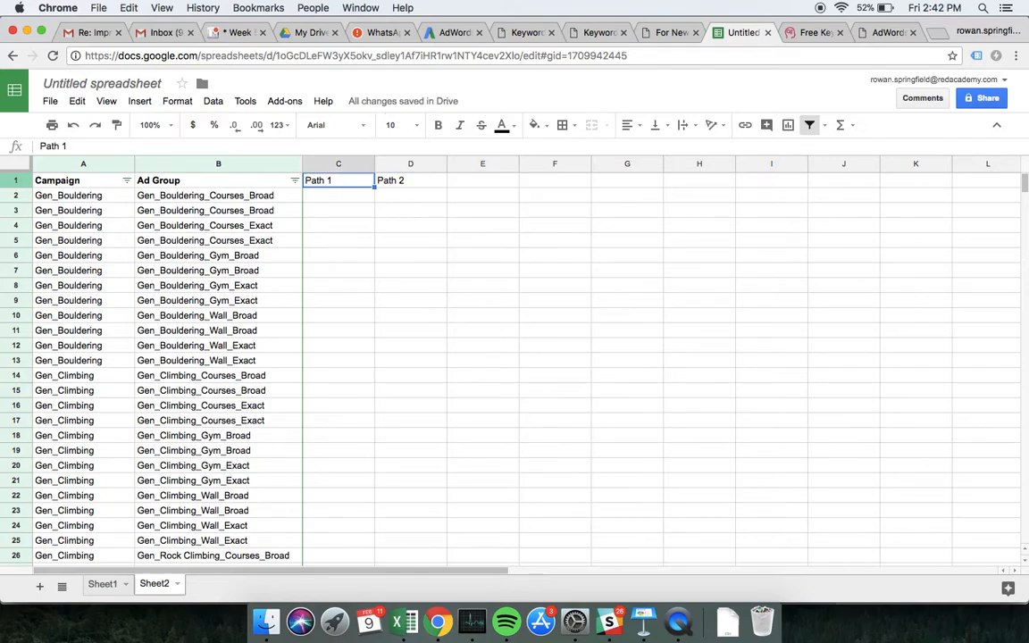
{"action": "type", "text": "Healdine"}
{"action": "key", "text": "BackSpace"}
{"action": "key", "text": "BackSpace"}
{"action": "key", "text": "BackSpace"}
{"action": "key", "text": "BackSpace"}
{"action": "key", "text": "BackSpace"}
{"action": "type", "text": "dline "}
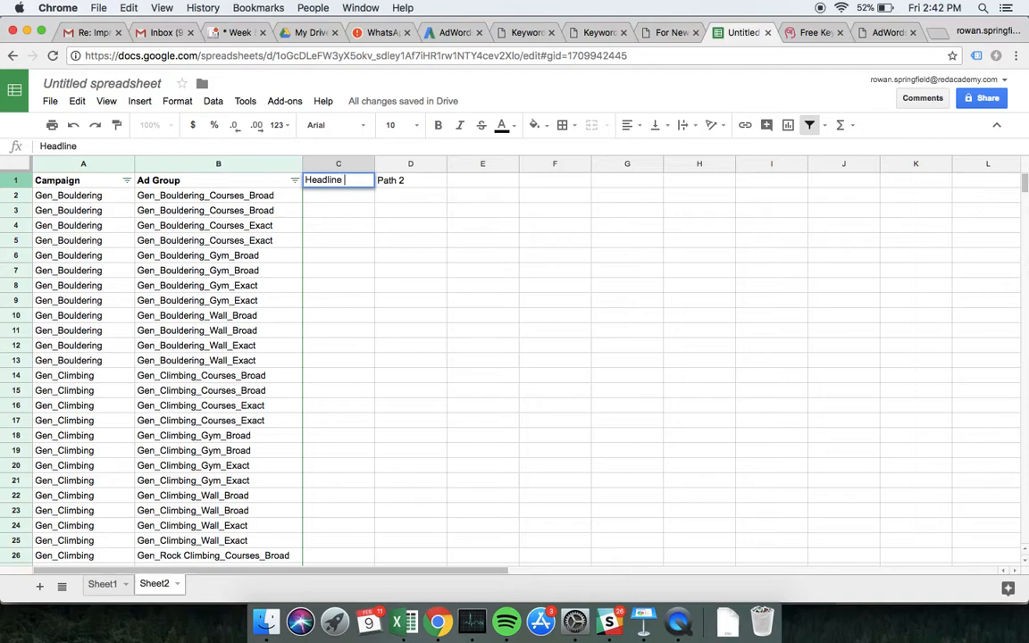
{"action": "type", "text": "1"}
{"action": "key", "text": "Return"}
{"action": "key", "text": "Up"}
{"action": "key", "text": "Right"}
{"action": "type", "text": "Headline 2"}
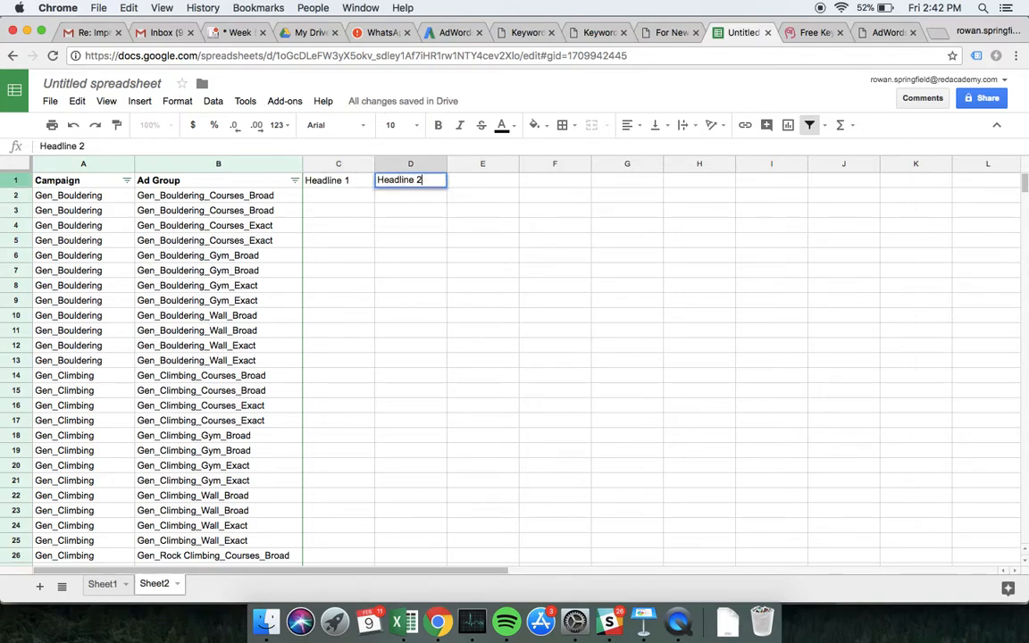
{"action": "key", "text": "Return"}
Step: Add the column headers Description, Final URL, Path 1 and Path 2 in cells E1 to H1
{"action": "key", "text": "Up"}
{"action": "key", "text": "Right"}
{"action": "type", "text": "Description"}
{"action": "key", "text": "Tab"}
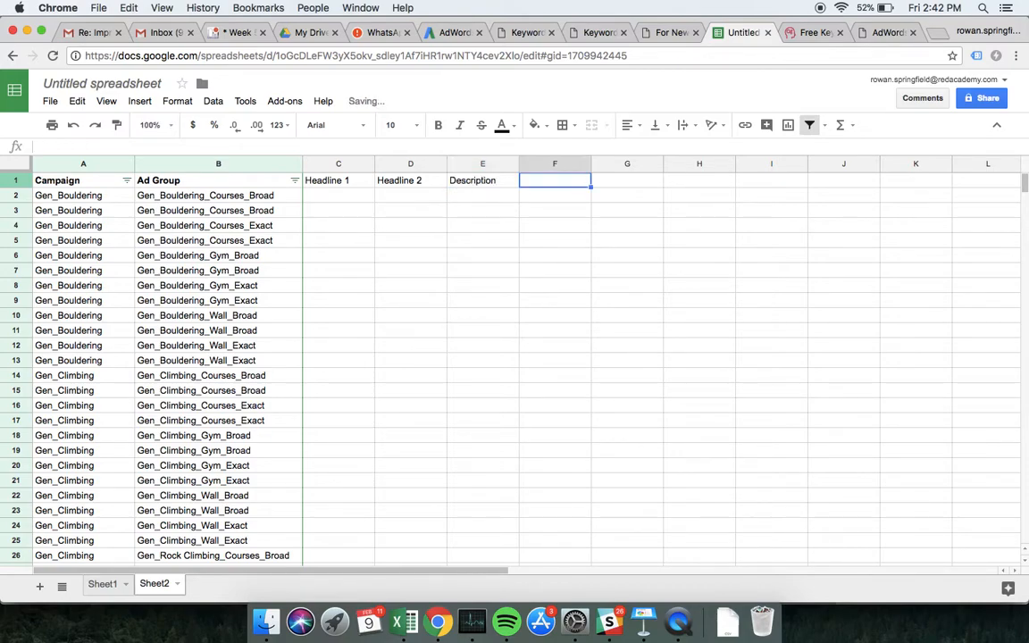
{"action": "type", "text": "Final URL"}
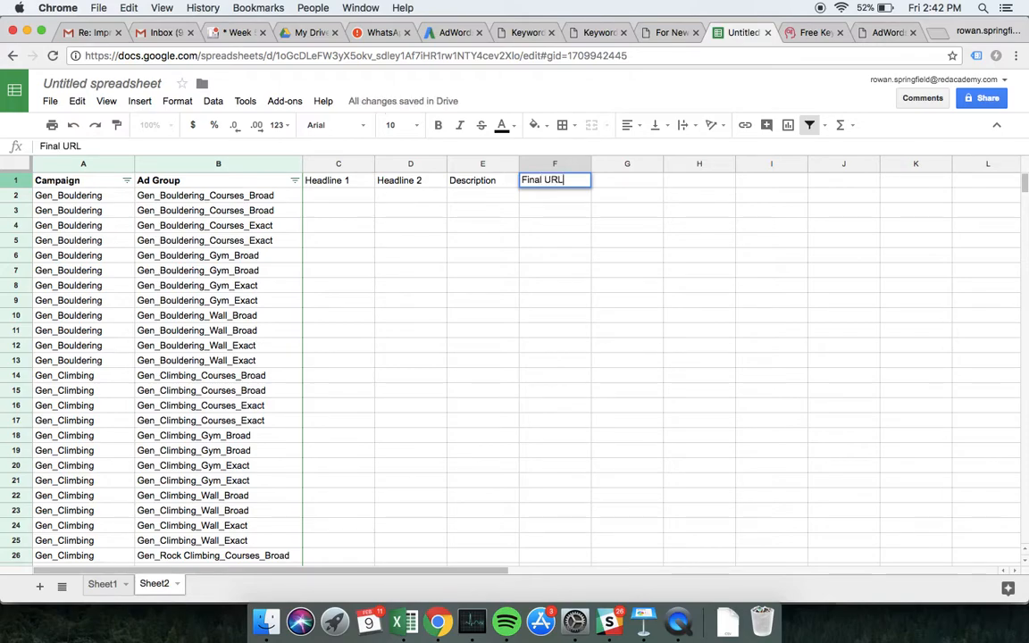
{"action": "key", "text": "Tab"}
{"action": "type", "text": "Path 1"}
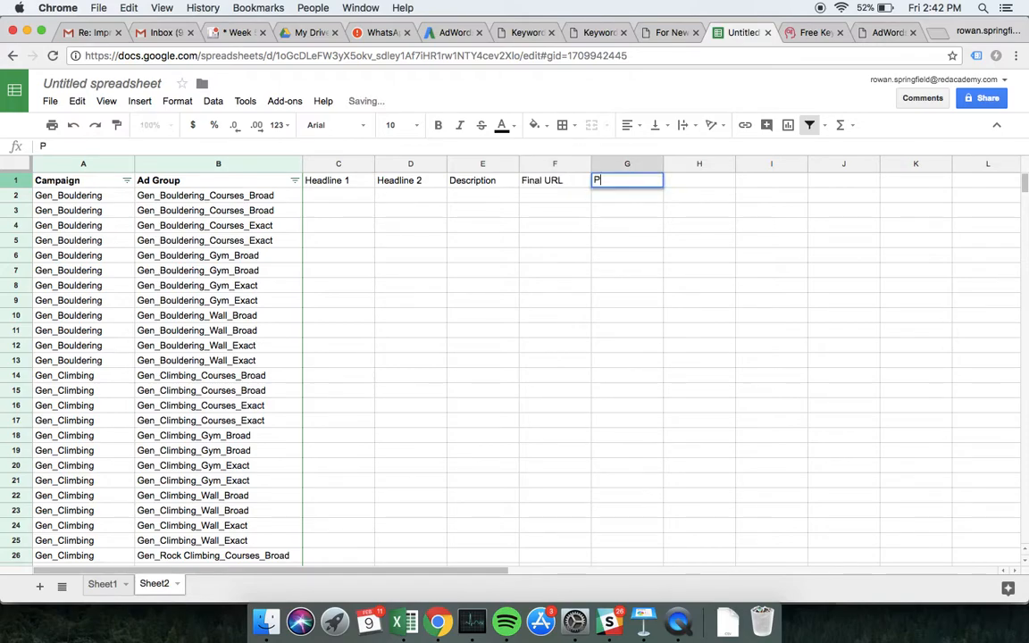
{"action": "key", "text": "Tab"}
{"action": "type", "text": "Path 2"}
{"action": "key", "text": "Return"}
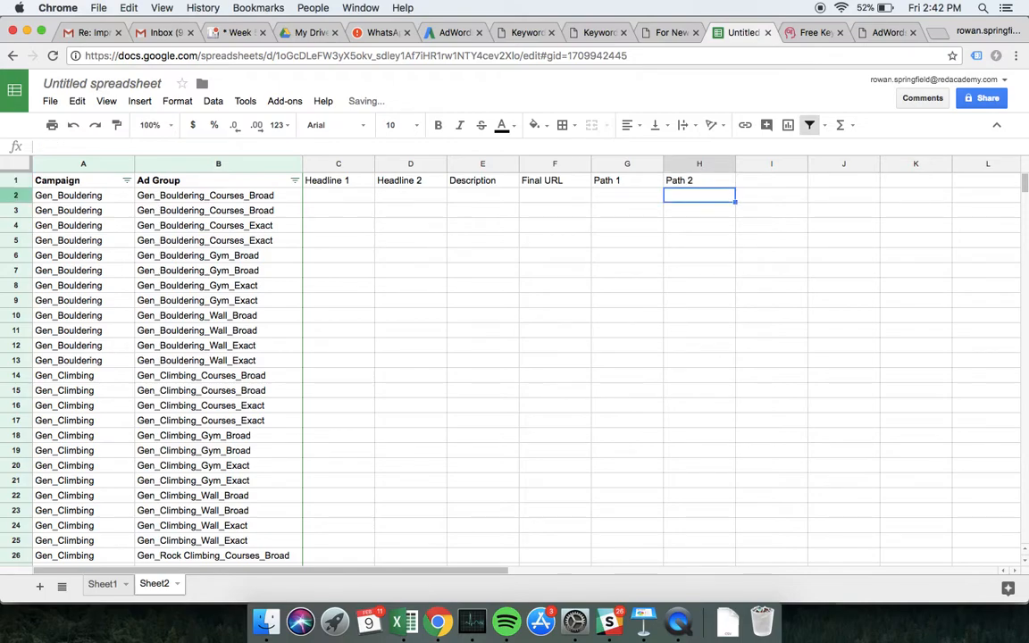
{"action": "key", "text": "Left"}
{"action": "key", "text": "Left"}
{"action": "key", "text": "Left"}
{"action": "key", "text": "Left"}
{"action": "key", "text": "Left"}
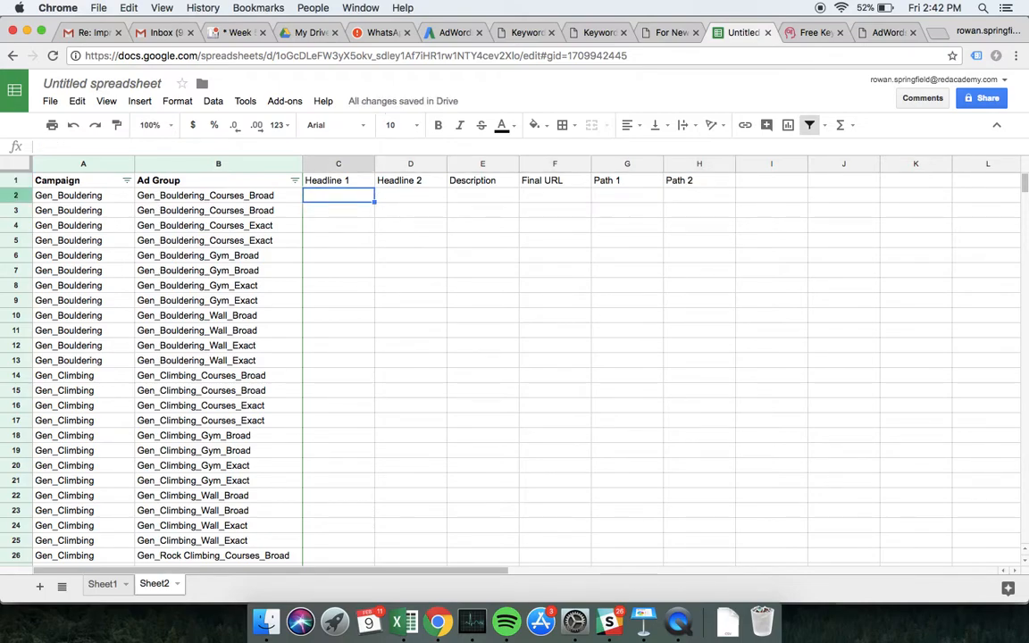
Step: Insert one blank column directly before each of the Headline 2, Description, Final URL and Path 2 columns
{"action": "right_click", "coordinate": [382, 166]}
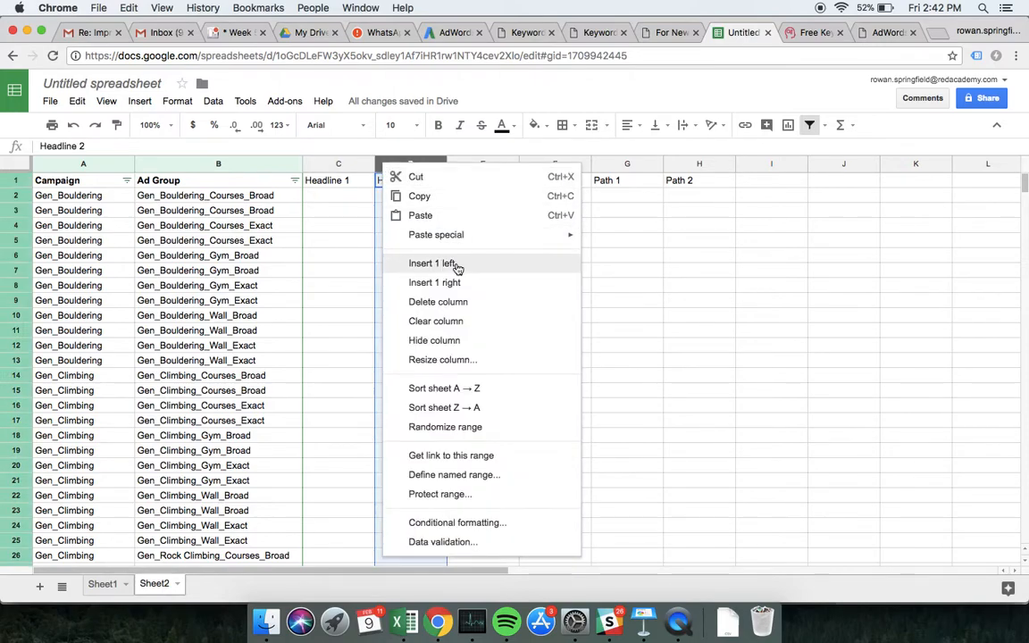
{"action": "left_click", "coordinate": [455, 269]}
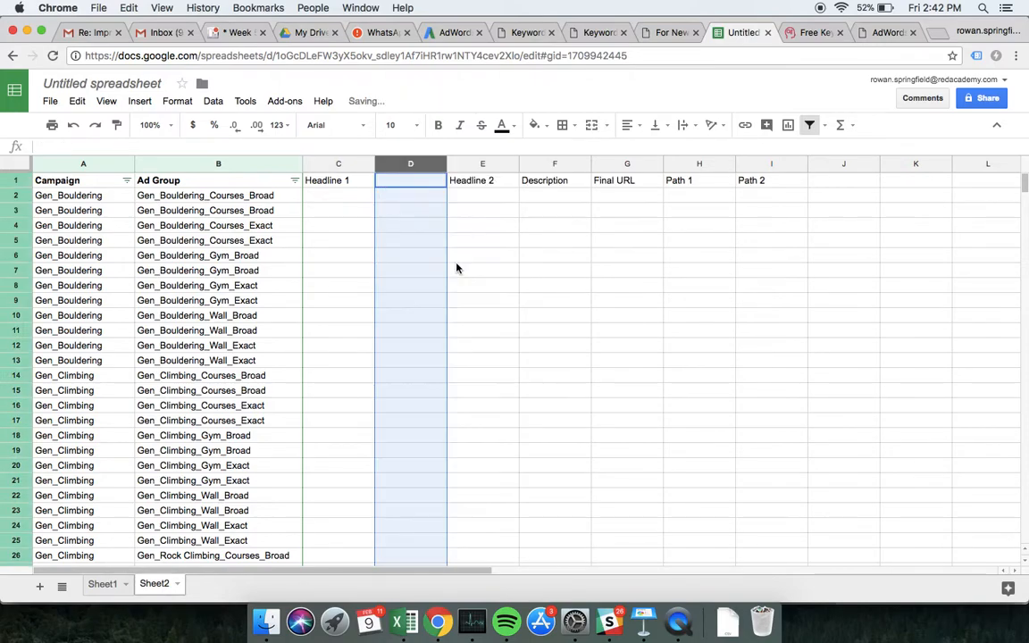
{"action": "right_click", "coordinate": [534, 165]}
{"action": "left_click", "coordinate": [580, 263]}
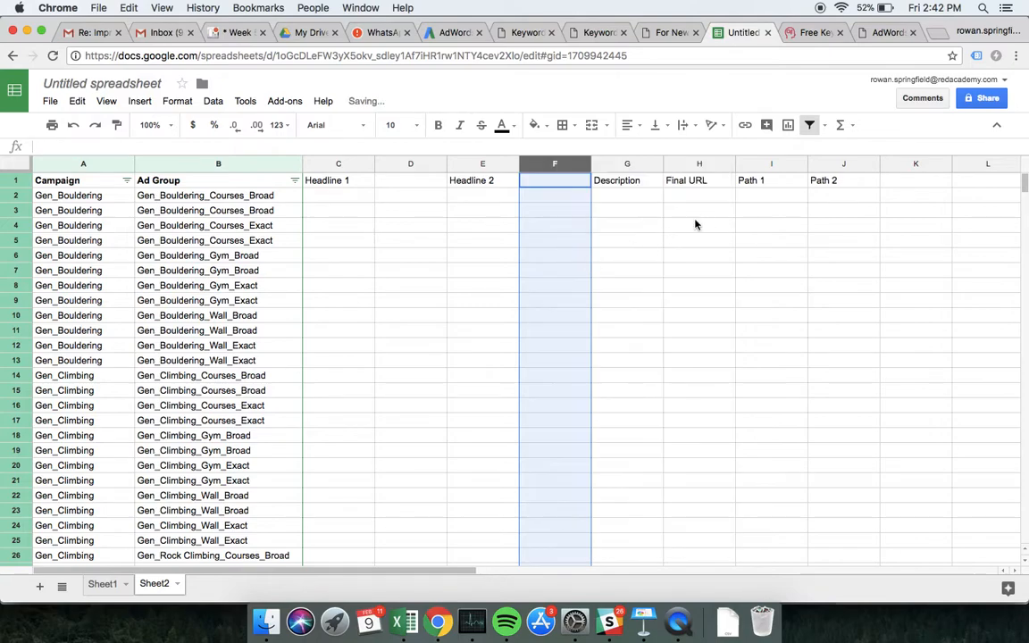
{"action": "right_click", "coordinate": [683, 166]}
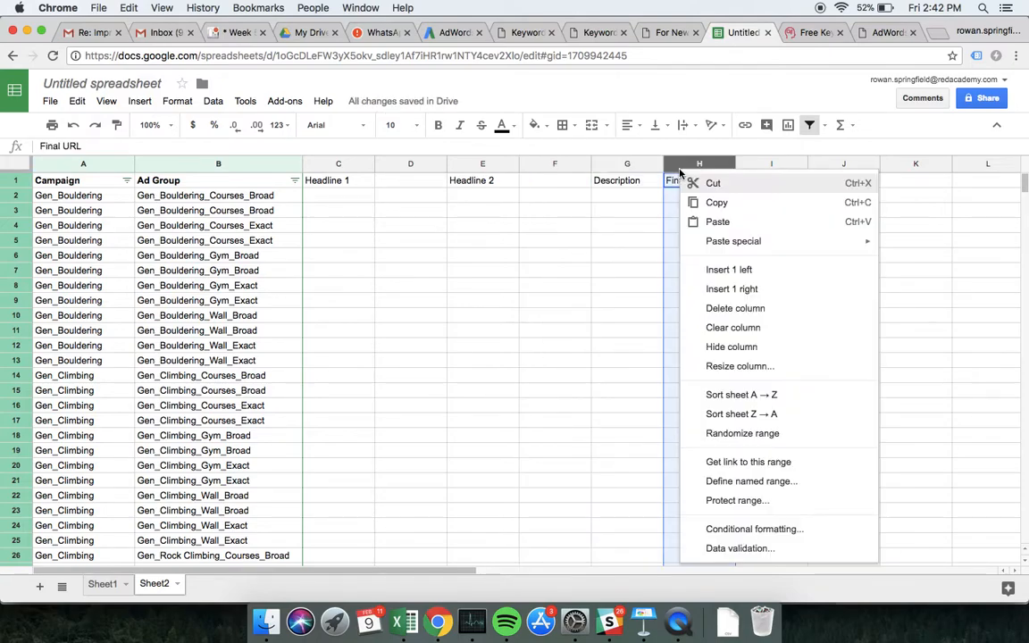
{"action": "left_click", "coordinate": [737, 270]}
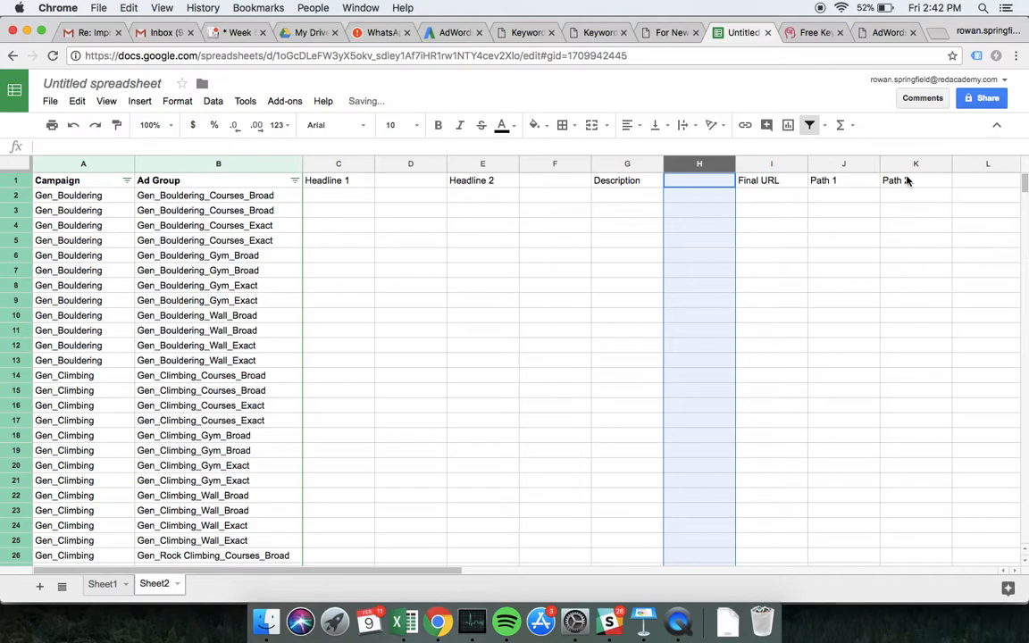
{"action": "right_click", "coordinate": [900, 169]}
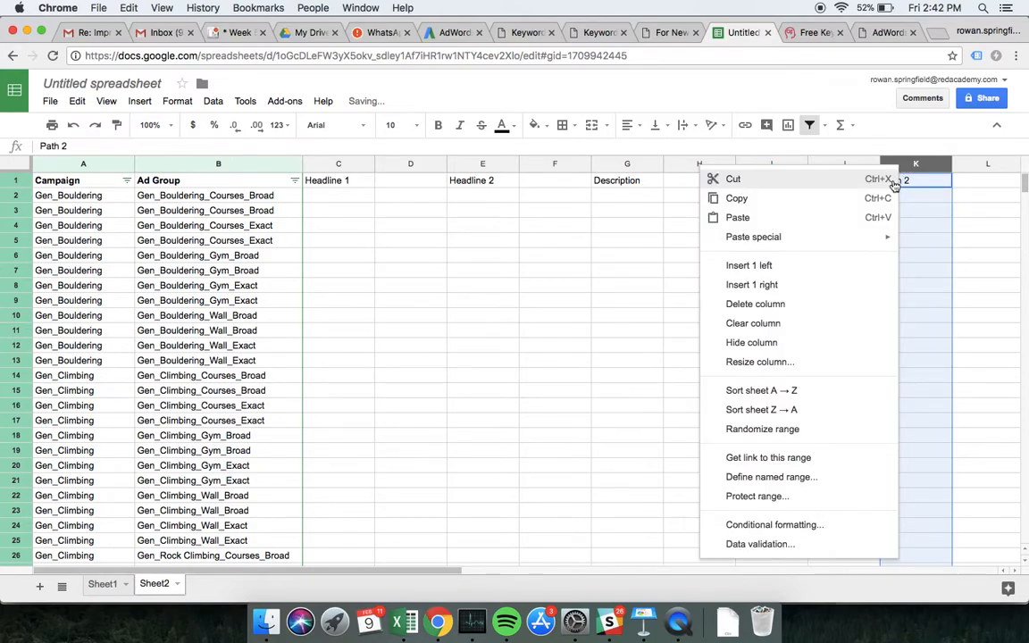
{"action": "left_click", "coordinate": [837, 265]}
Step: Enter the character-count formula =LEN(C2) in D2 and fill it down to D37
{"action": "left_click", "coordinate": [401, 202]}
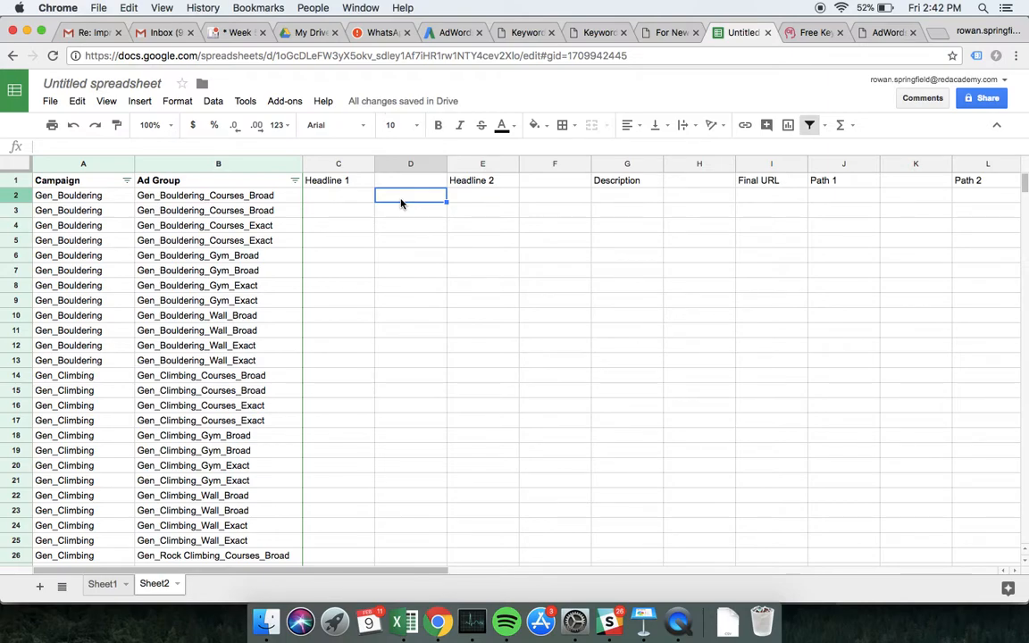
{"action": "type", "text": "="}
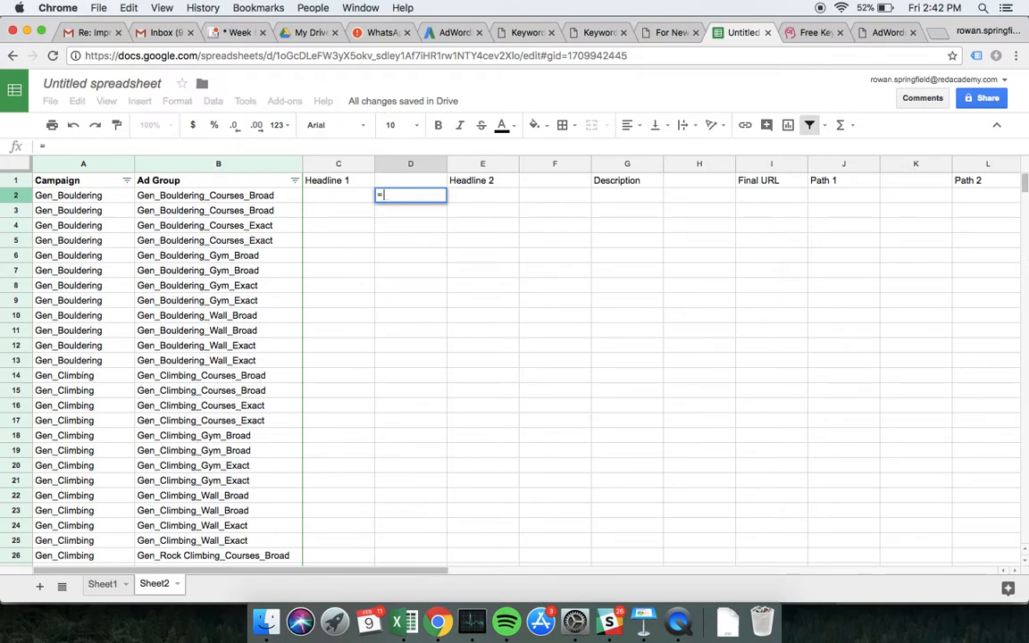
{"action": "type", "text": "len"}
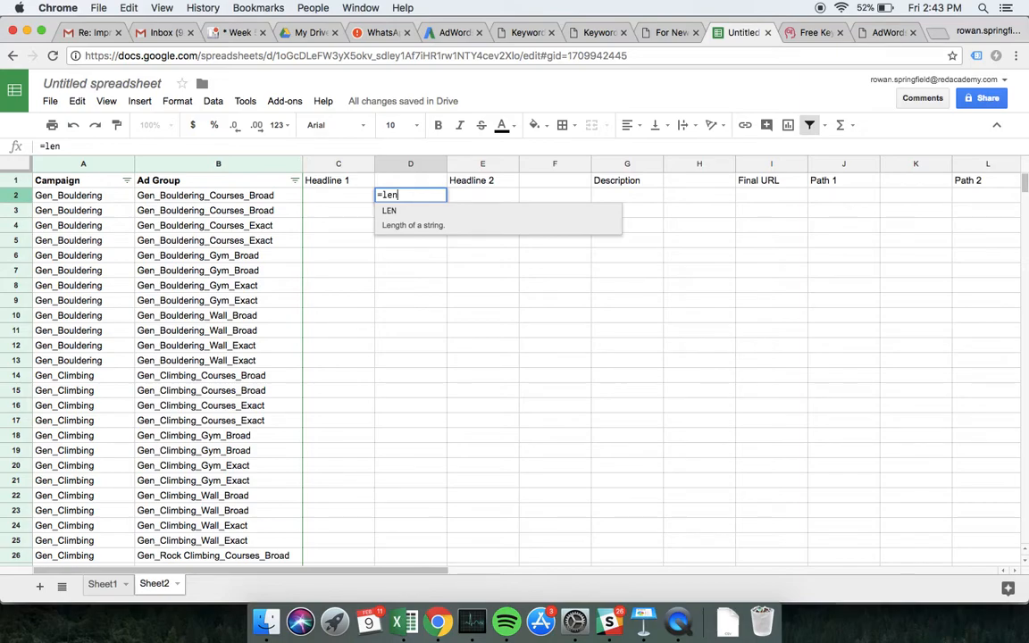
{"action": "key", "text": "Tab"}
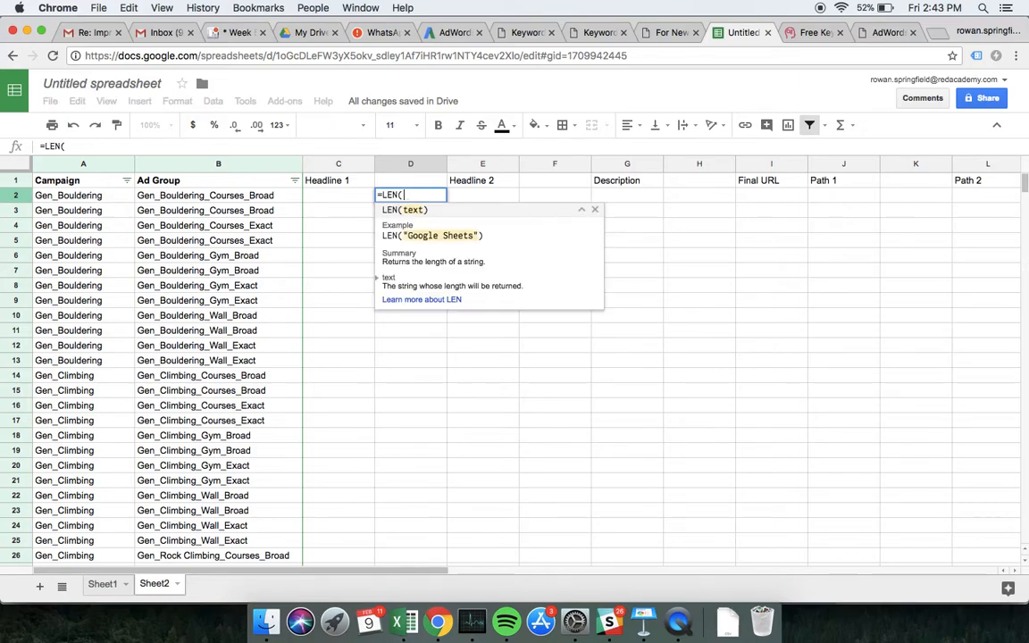
{"action": "left_click", "coordinate": [334, 197]}
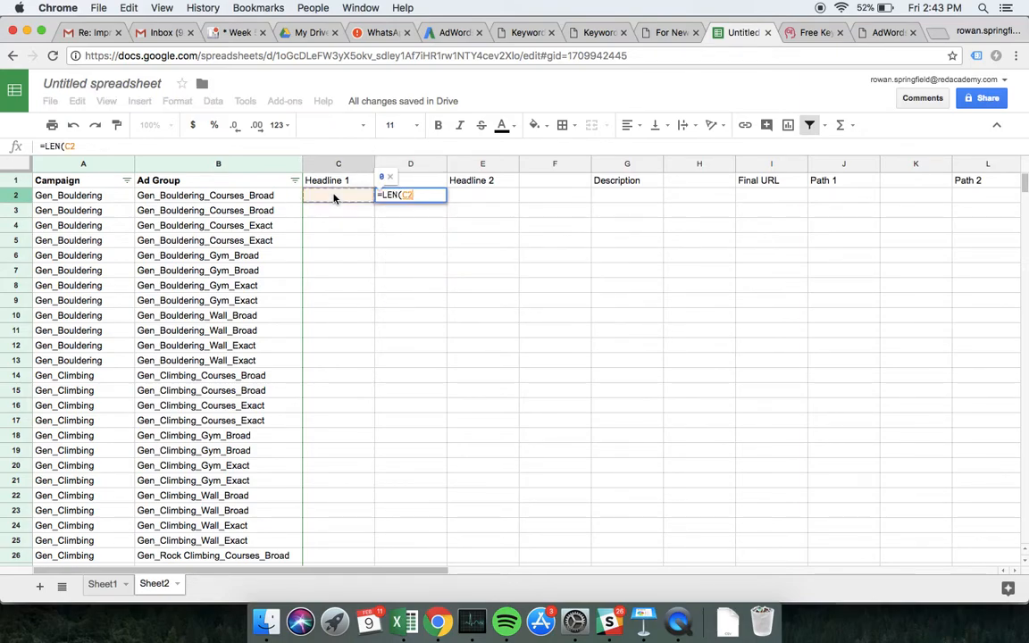
{"action": "key", "text": "Return"}
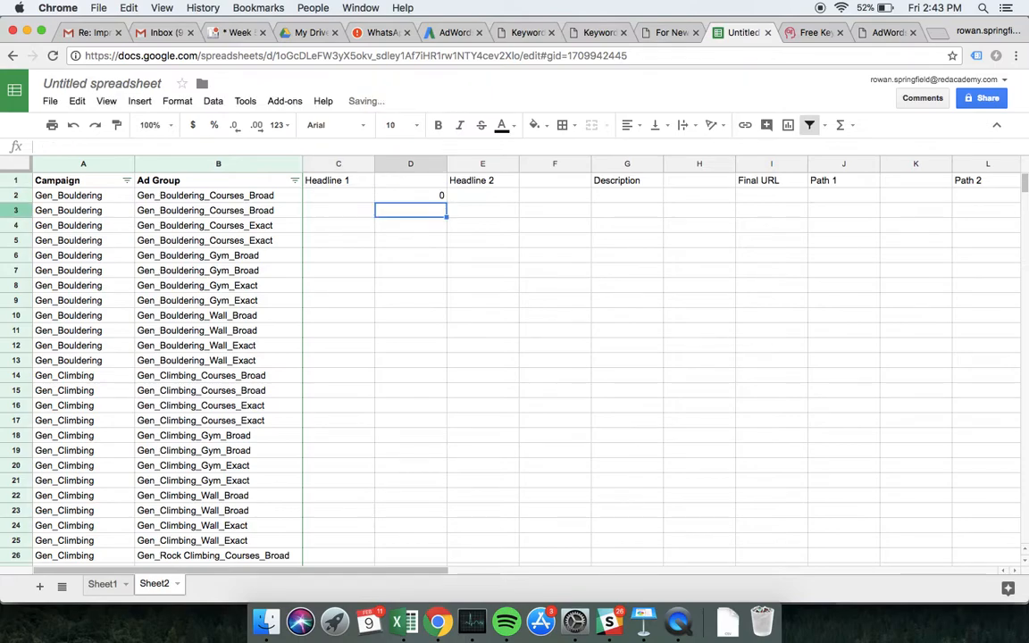
{"action": "left_click", "coordinate": [396, 196]}
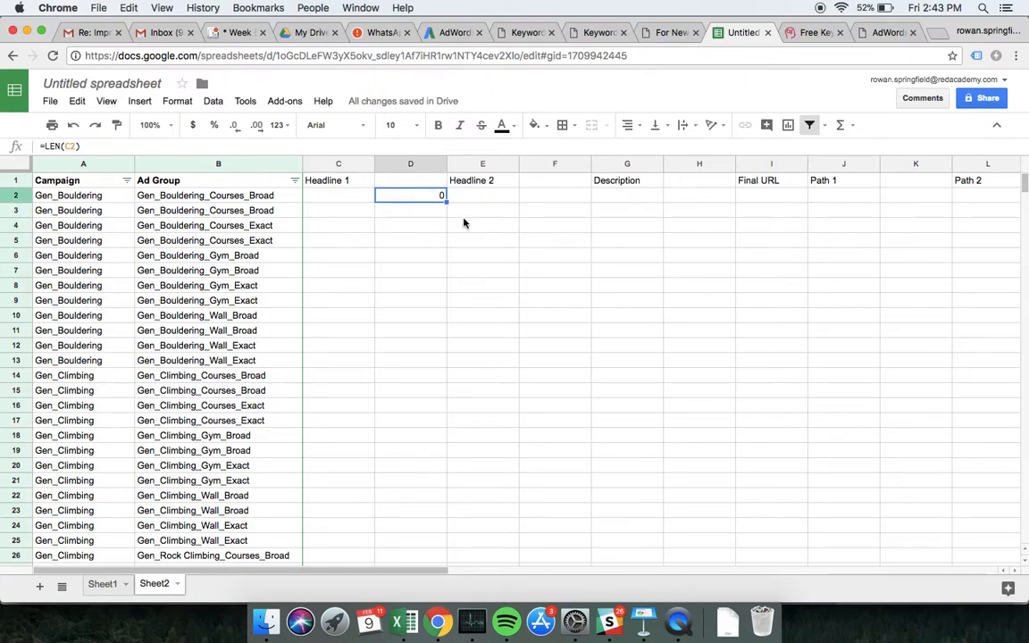
{"action": "left_click_drag", "start_coordinate": [444, 201], "coordinate": [423, 474]}
{"action": "scroll", "coordinate": [423, 473], "scroll_direction": "up", "scroll_amount": 5}
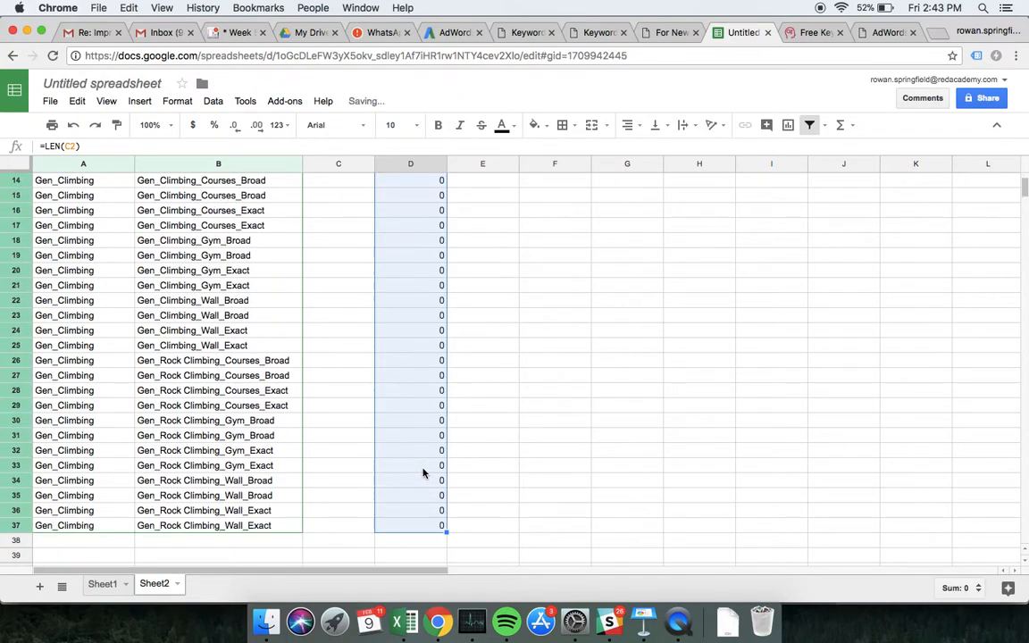
Step: Copy the length formulas from D2:D37 into the blank columns after Headline 2, Description, Path 1 and Path 2, starting at row 2
{"action": "key", "text": "ctrl+c"}
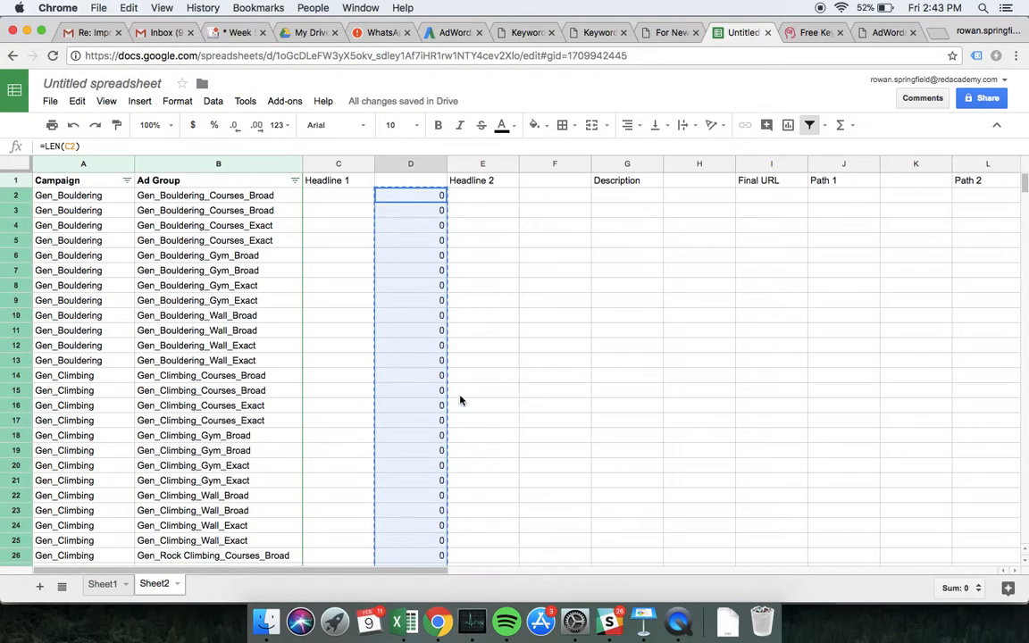
{"action": "left_click", "coordinate": [566, 199]}
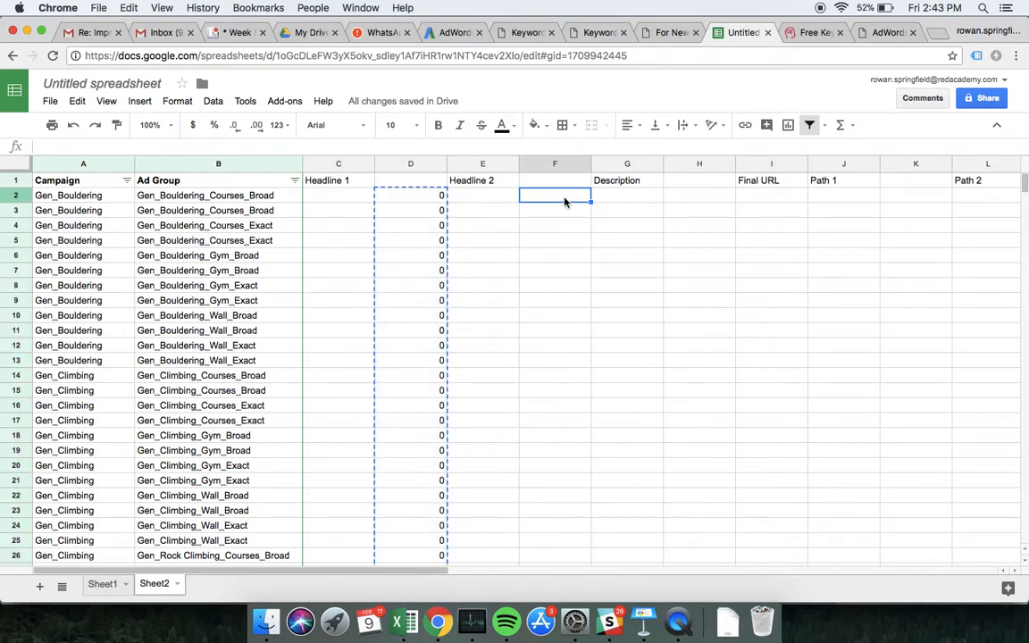
{"action": "key", "text": "ctrl+v"}
{"action": "left_click", "coordinate": [678, 199]}
{"action": "key", "text": "ctrl+v"}
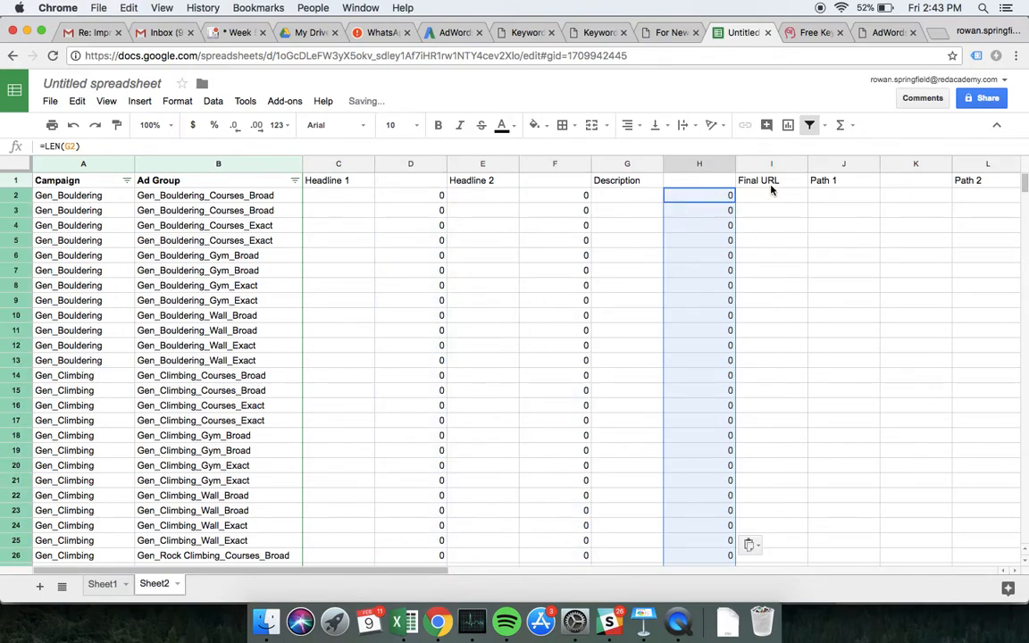
{"action": "left_click", "coordinate": [890, 198]}
{"action": "key", "text": "ctrl+v"}
{"action": "scroll", "coordinate": [889, 199], "scroll_direction": "right", "scroll_amount": 5}
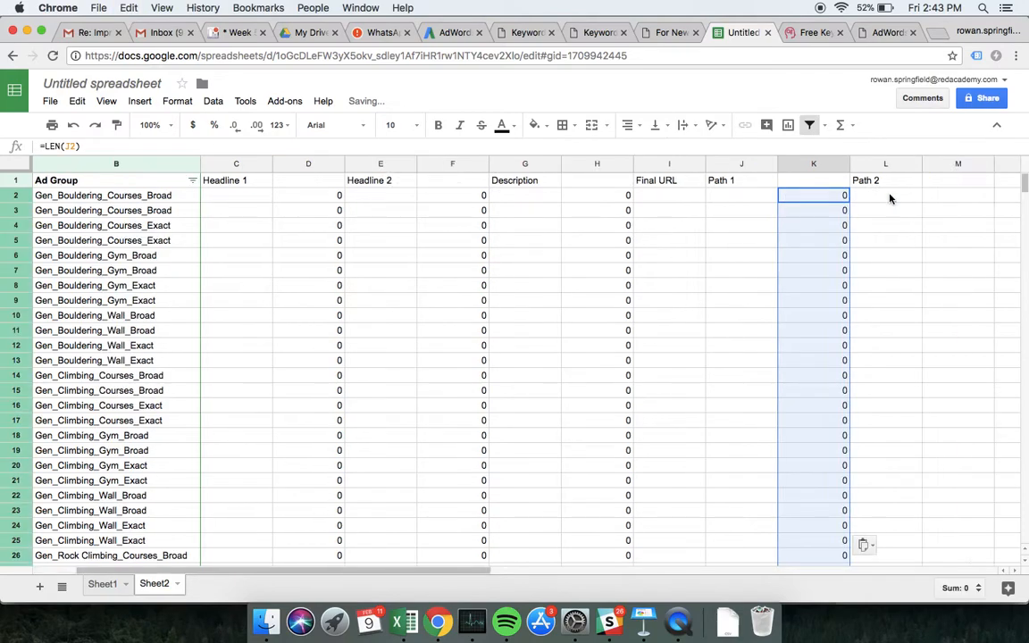
{"action": "left_click", "coordinate": [789, 198]}
{"action": "key", "text": "ctrl+v"}
{"action": "scroll", "coordinate": [789, 198], "scroll_direction": "left", "scroll_amount": 5}
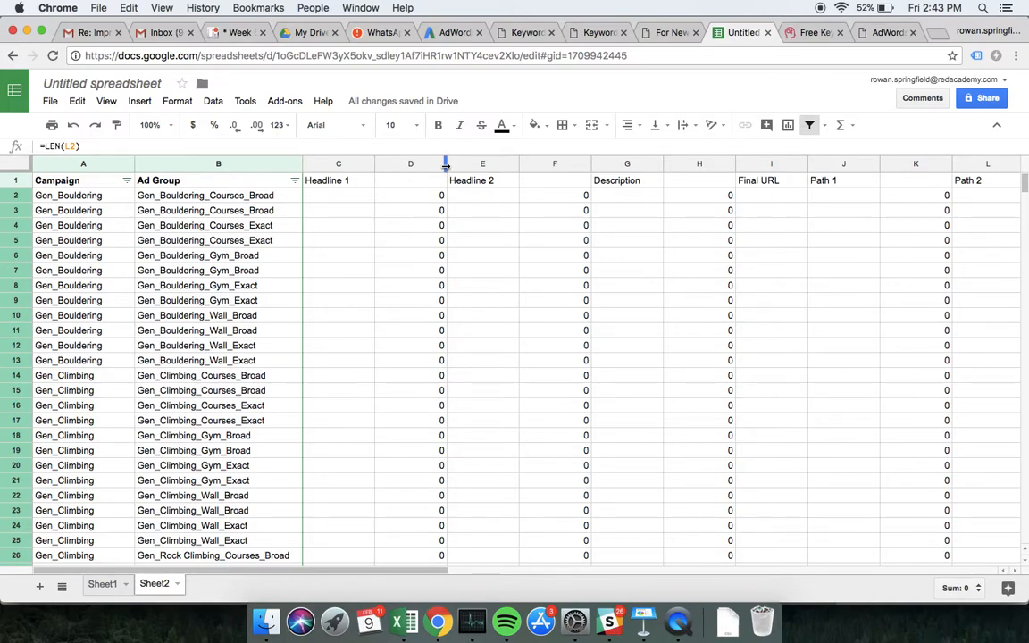
Step: Narrow the count column D and widen the Headline 1, Headline 2 and Description columns, making Description the widest
{"action": "mouse_move", "coordinate": [446, 165]}
{"action": "left_mouse_down"}
{"action": "mouse_move", "coordinate": [384, 165]}
{"action": "mouse_move", "coordinate": [430, 164]}
{"action": "left_mouse_up"}
{"action": "left_click_drag", "start_coordinate": [526, 165], "coordinate": [586, 165]}
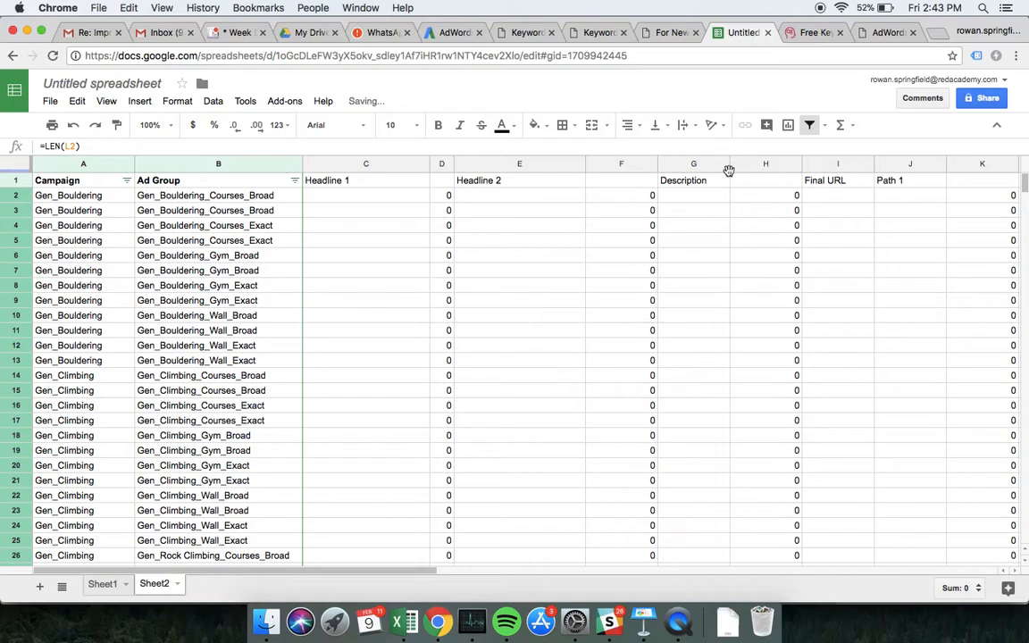
{"action": "left_click_drag", "start_coordinate": [731, 167], "coordinate": [912, 167]}
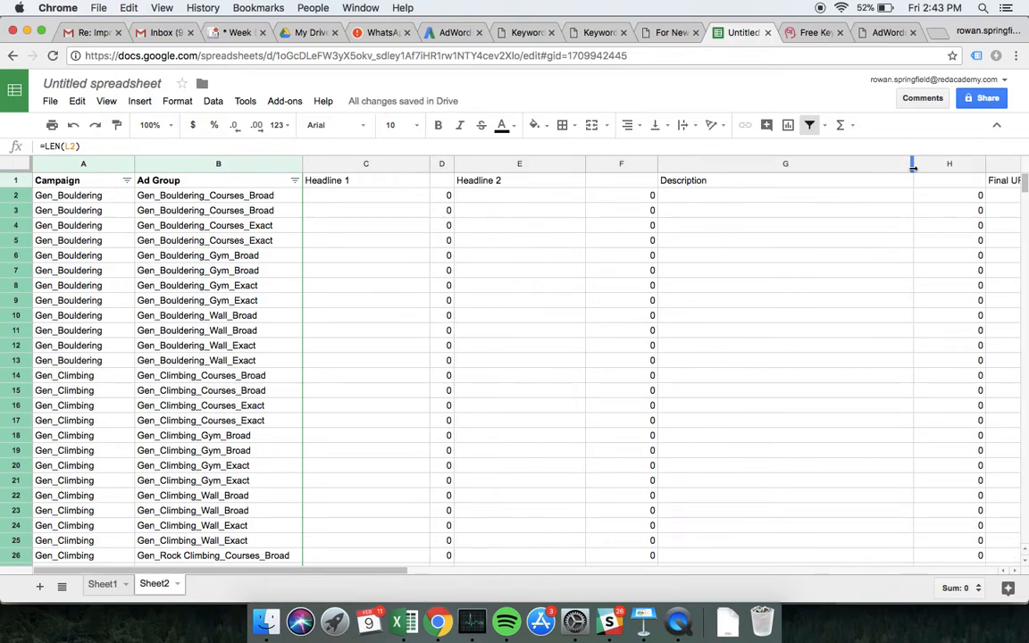
Step: Switch to the Hive climbing website and go from the new-climbers course page to its homepage at hiveclimbing.com/vancouver/
{"action": "left_click", "coordinate": [658, 33]}
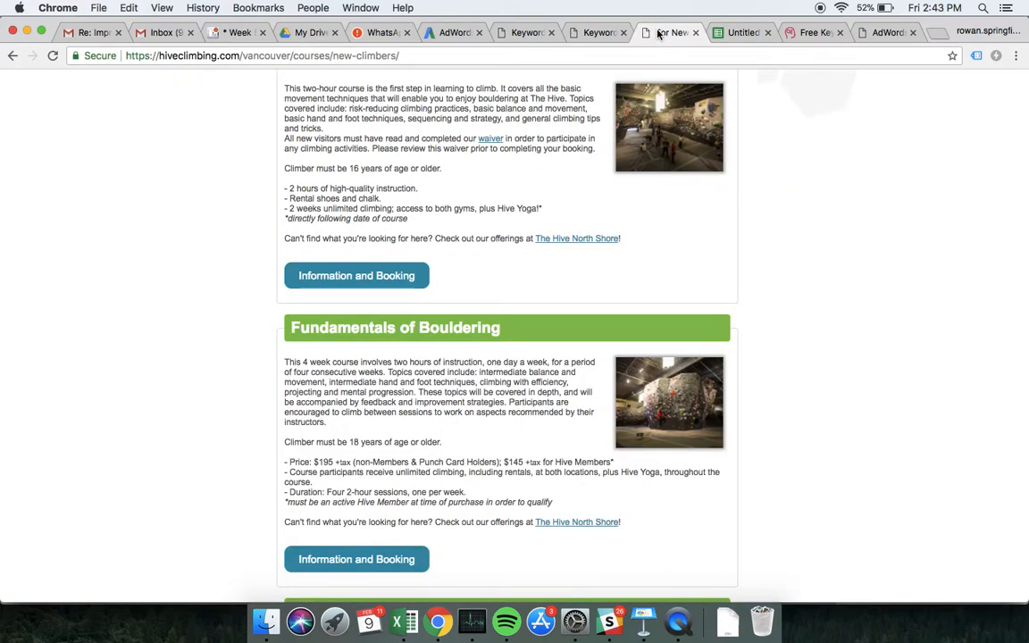
{"action": "scroll", "coordinate": [473, 223], "scroll_direction": "up", "scroll_amount": 5}
{"action": "scroll", "coordinate": [502, 239], "scroll_direction": "down", "scroll_amount": 1}
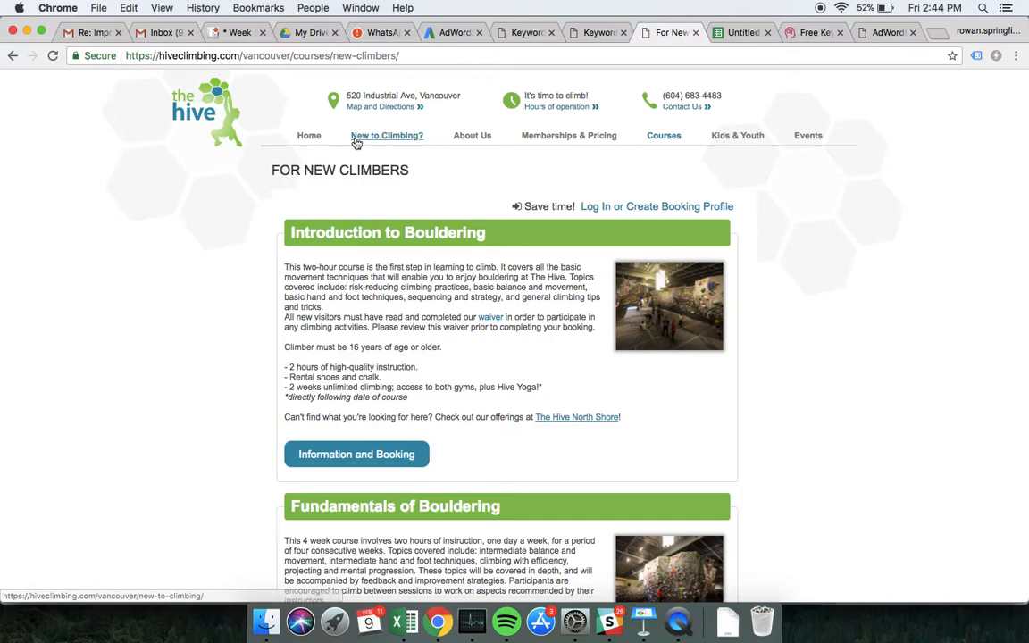
{"action": "left_click", "coordinate": [296, 56]}
{"action": "left_click_drag", "start_coordinate": [295, 57], "coordinate": [399, 56]}
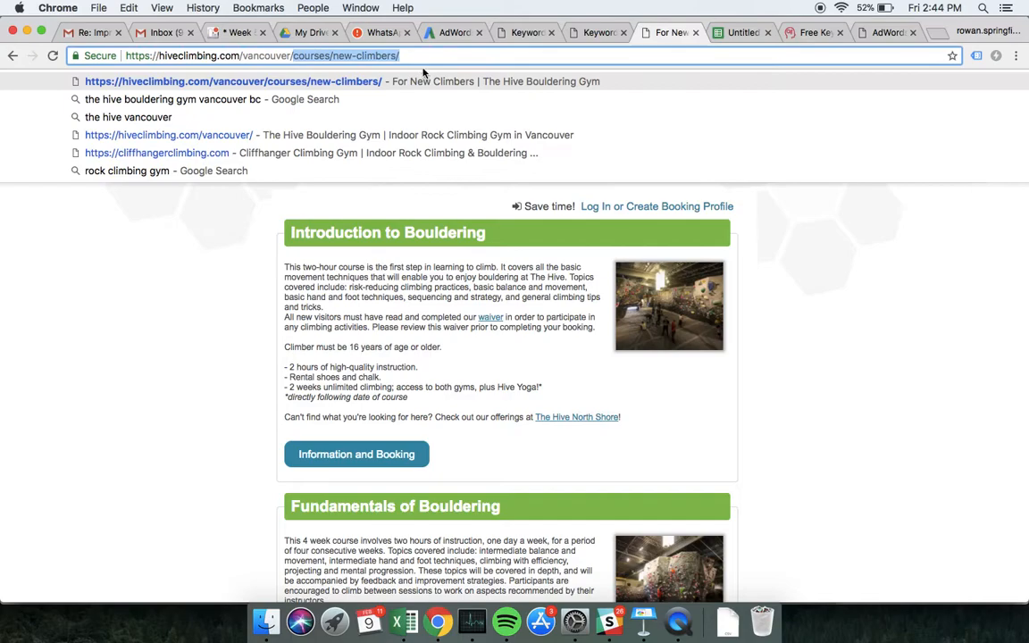
{"action": "key", "text": "BackSpace"}
{"action": "key", "text": "Return"}
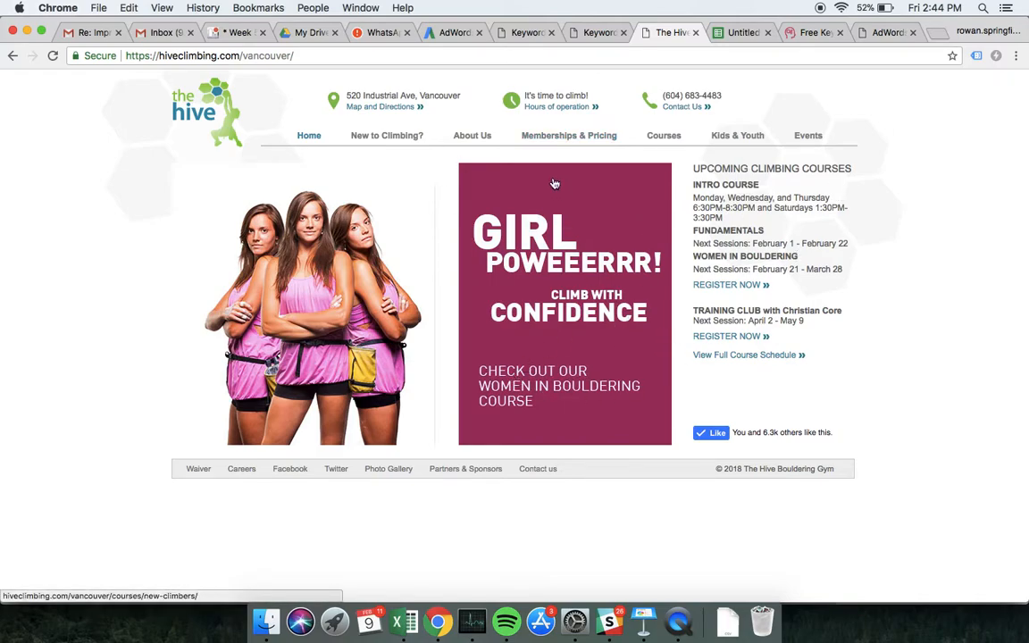
Step: Copy "VANCOUVER'S PREMIER BOULDERING GYM" from the Hive site's About Us page into the Headline 2 cell E2 of the spreadsheet
{"action": "mouse_move", "coordinate": [482, 136]}
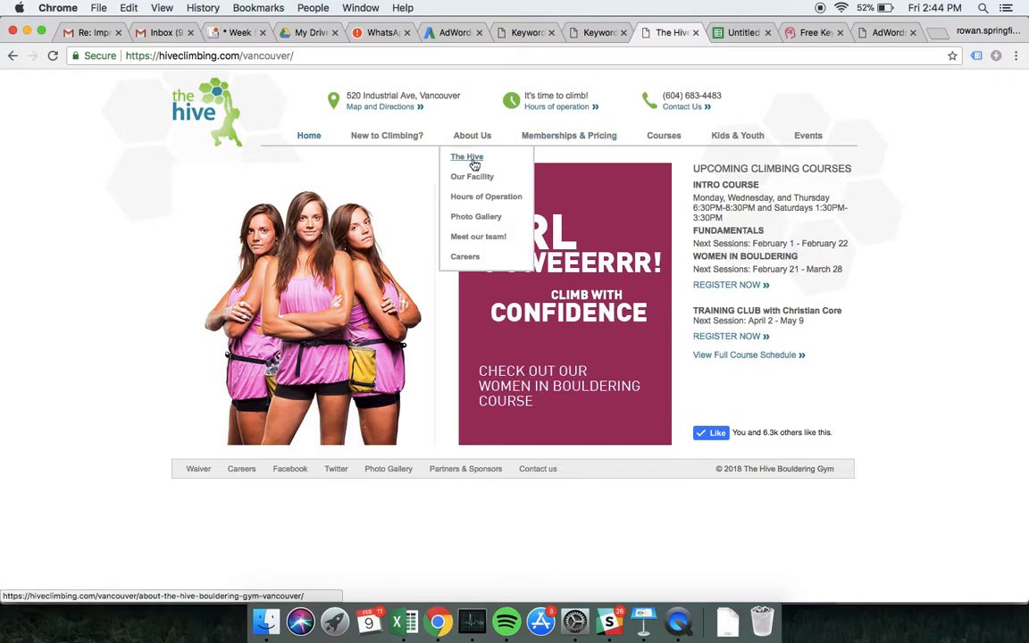
{"action": "left_click", "coordinate": [473, 158]}
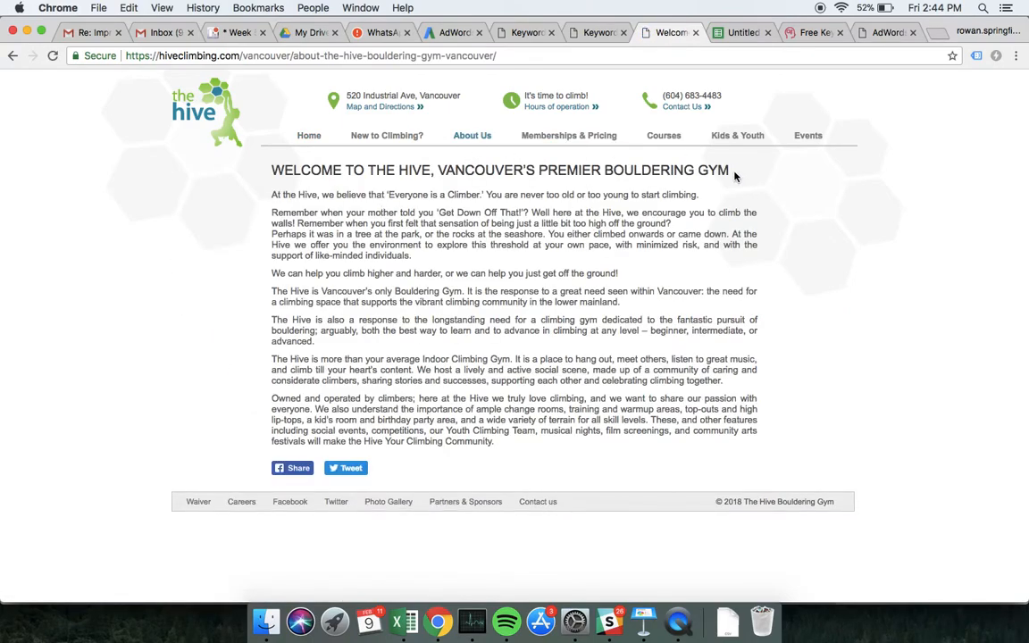
{"action": "left_click_drag", "start_coordinate": [732, 172], "coordinate": [439, 168]}
{"action": "key", "text": "cmd+c"}
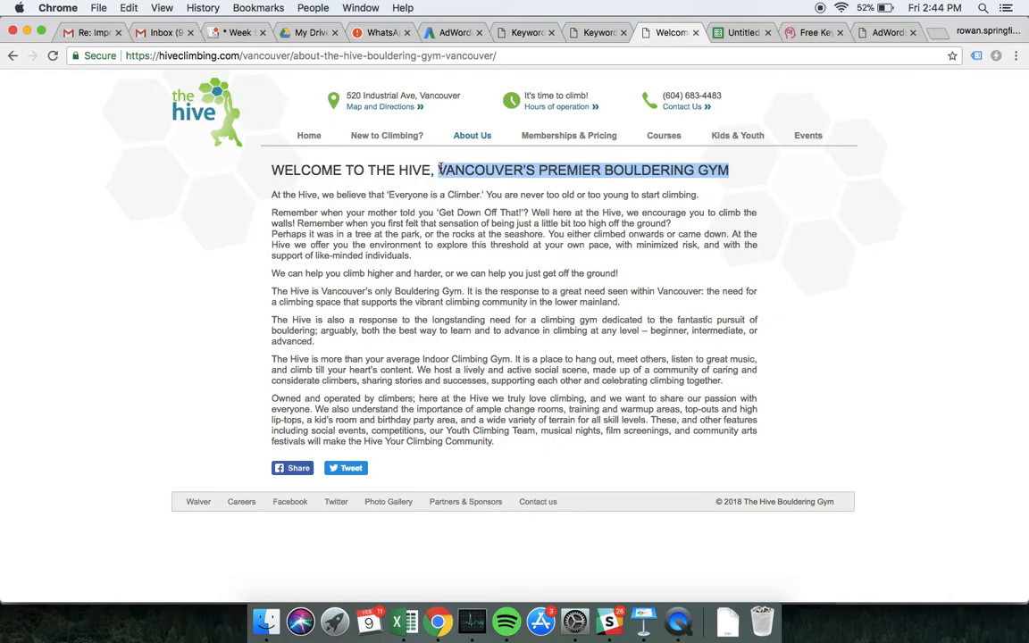
{"action": "left_click", "coordinate": [737, 34]}
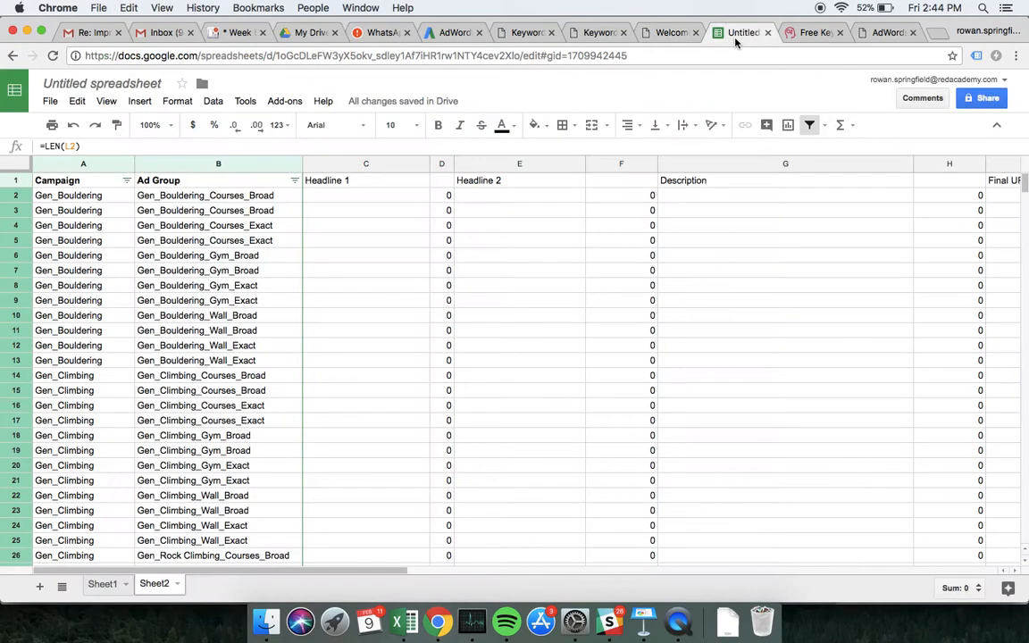
{"action": "left_click", "coordinate": [478, 196]}
{"action": "key", "text": "cmd+v"}
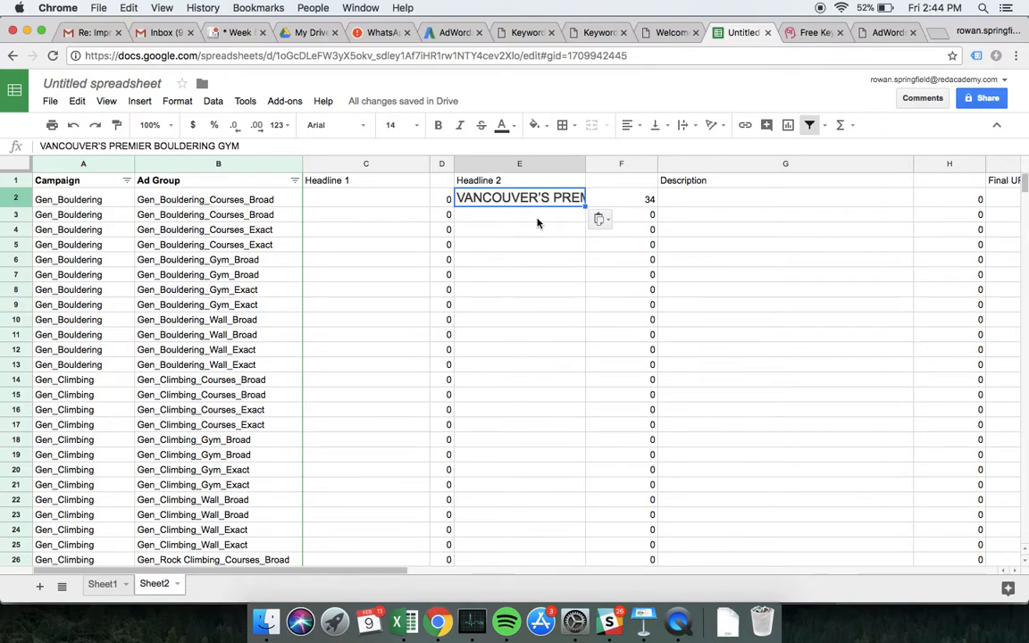
Step: Replace the headline in E2 with "Vancouver's Best Bouldering Gym" and fit column E's width to the text
{"action": "type", "text": "Van"}
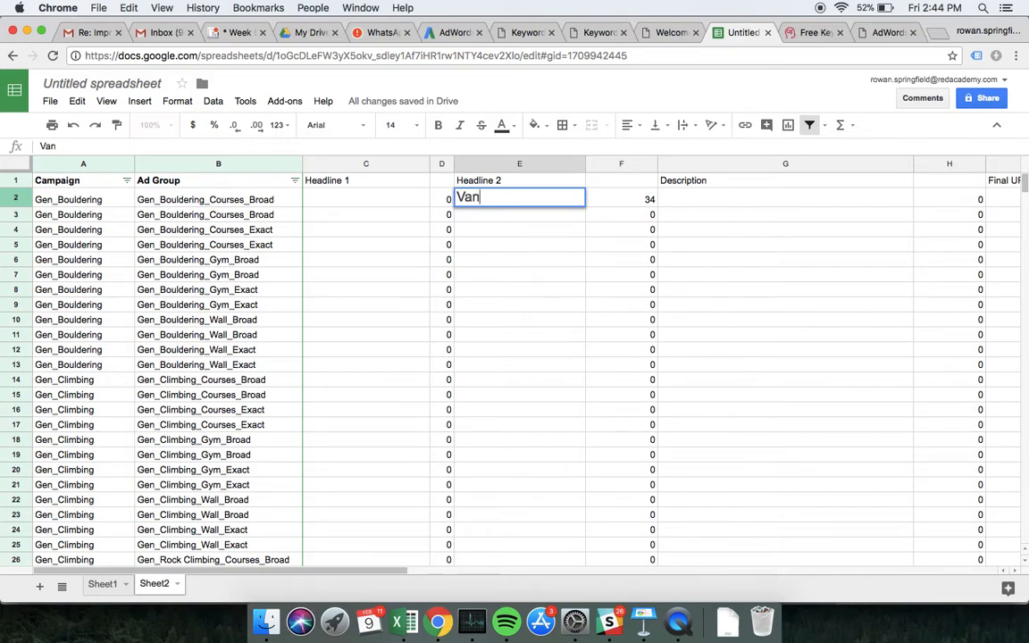
{"action": "type", "text": "couver's "}
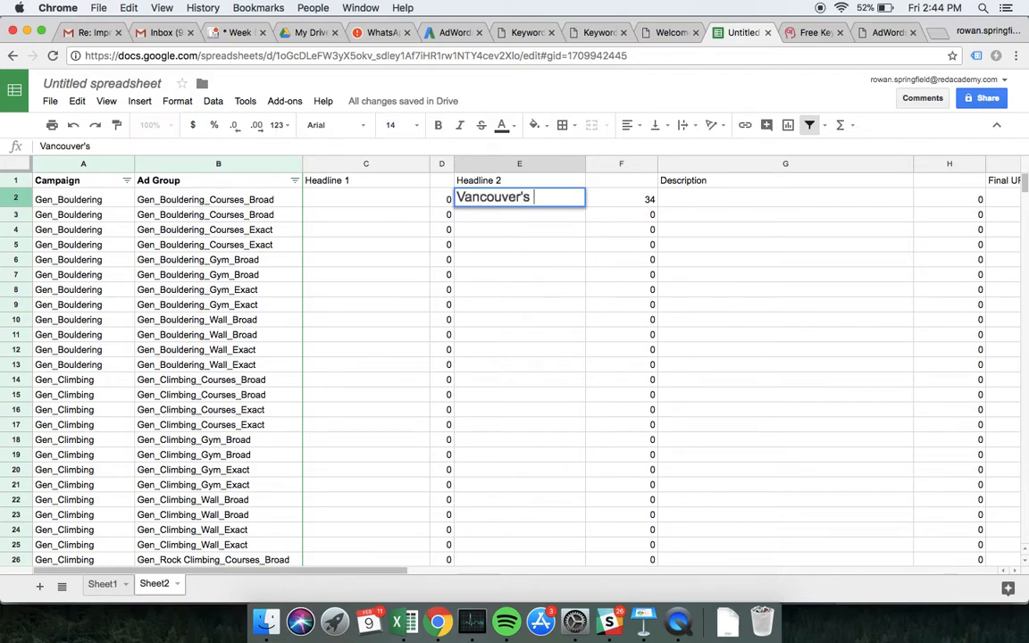
{"action": "type", "text": "Best Bouldering Gym,"}
{"action": "key", "text": "BackSpace"}
{"action": "key", "text": "Return"}
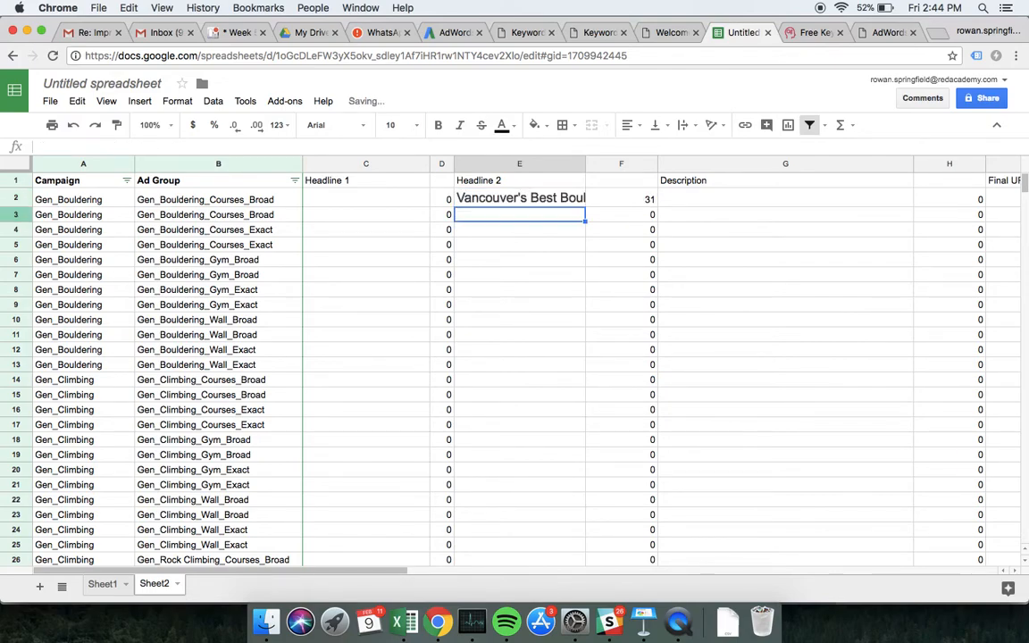
{"action": "left_click_drag", "start_coordinate": [585, 168], "coordinate": [586, 168]}
{"action": "double_click", "coordinate": [585, 168]}
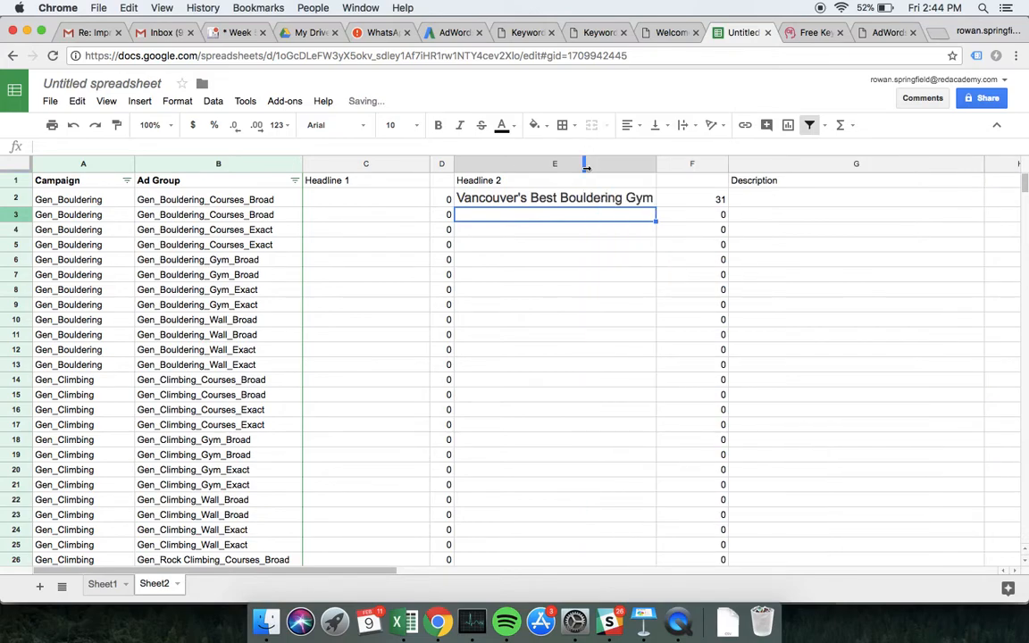
Step: Change the E2 headline to "Vancouver's Top Bouldering Gym" and fill it down through E13 for all Gen_Bouldering rows
{"action": "double_click", "coordinate": [547, 196]}
{"action": "double_click", "coordinate": [547, 197]}
{"action": "type", "text": "Top"}
{"action": "key", "text": "Return"}
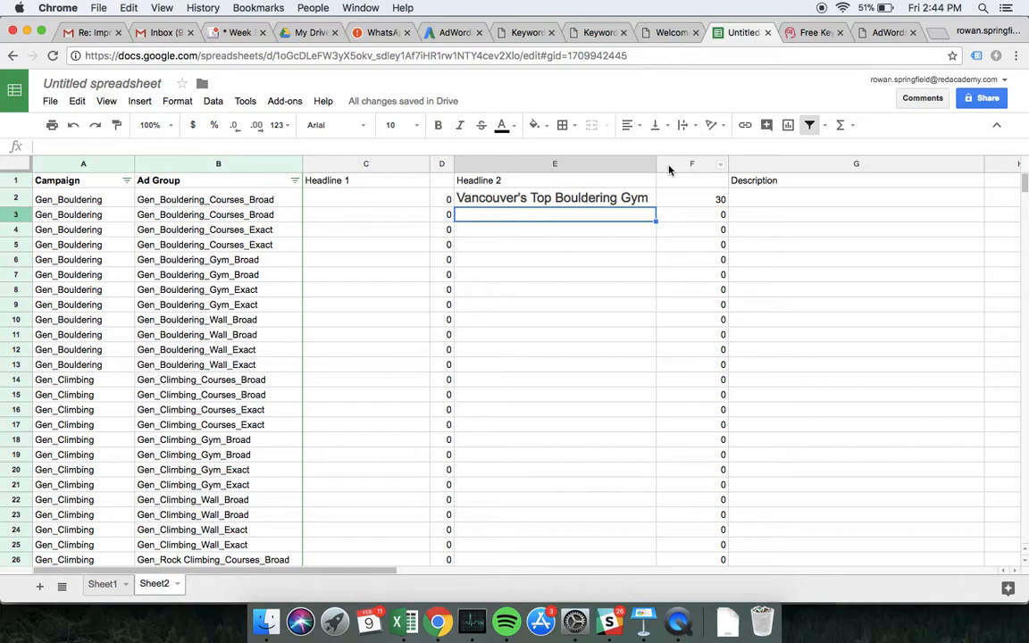
{"action": "left_click", "coordinate": [581, 198]}
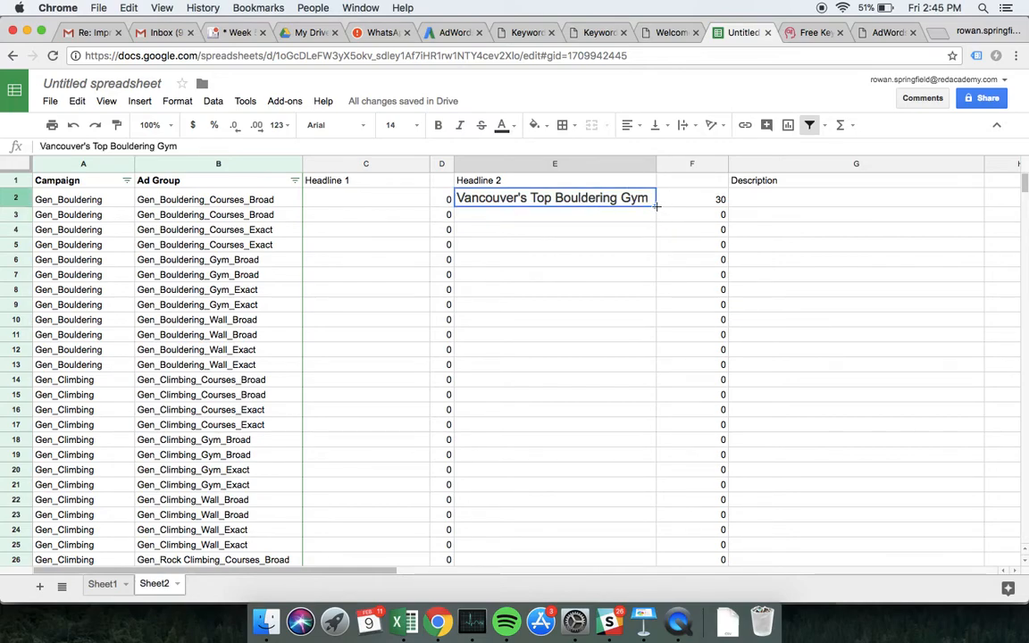
{"action": "left_click_drag", "start_coordinate": [655, 206], "coordinate": [627, 366]}
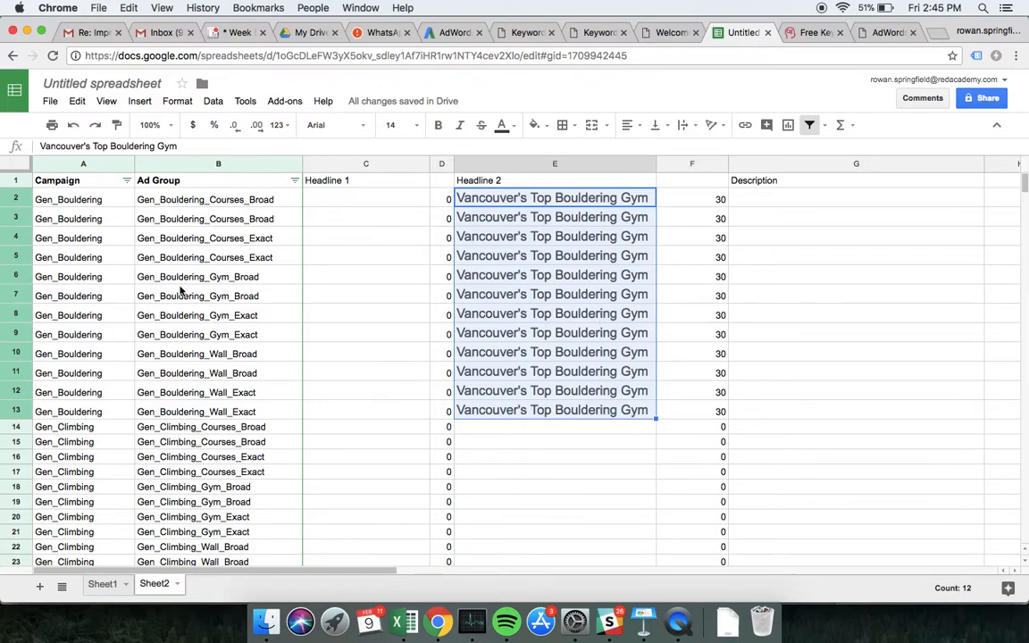
Step: Set the font size of E2:E13 to 12 and try to adjust the heights of rows 2 to 13
{"action": "left_click", "coordinate": [412, 125]}
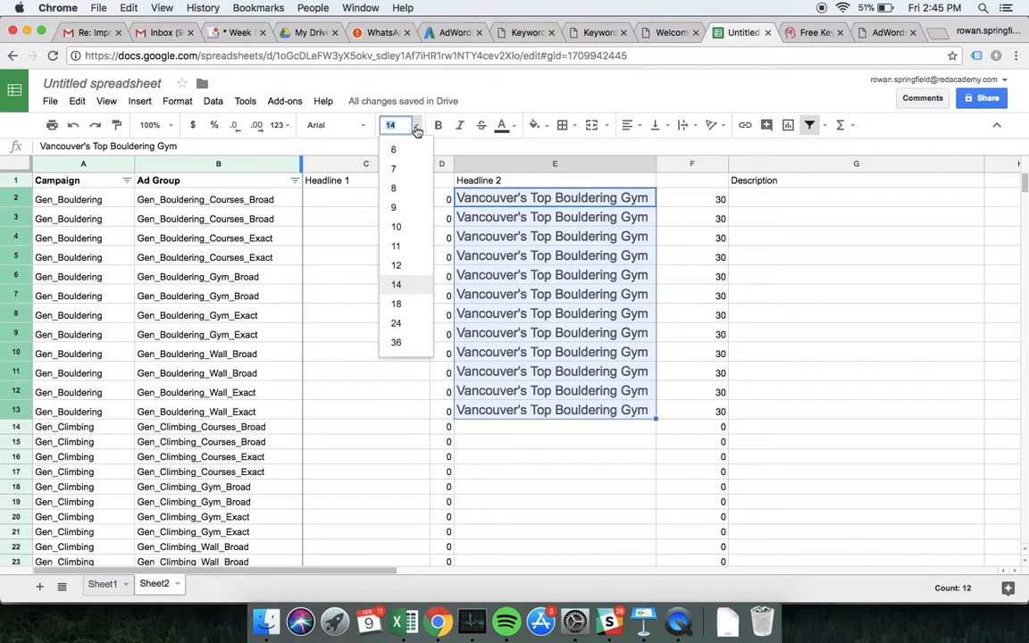
{"action": "left_click", "coordinate": [396, 266]}
{"action": "left_click_drag", "start_coordinate": [17, 386], "coordinate": [19, 198]}
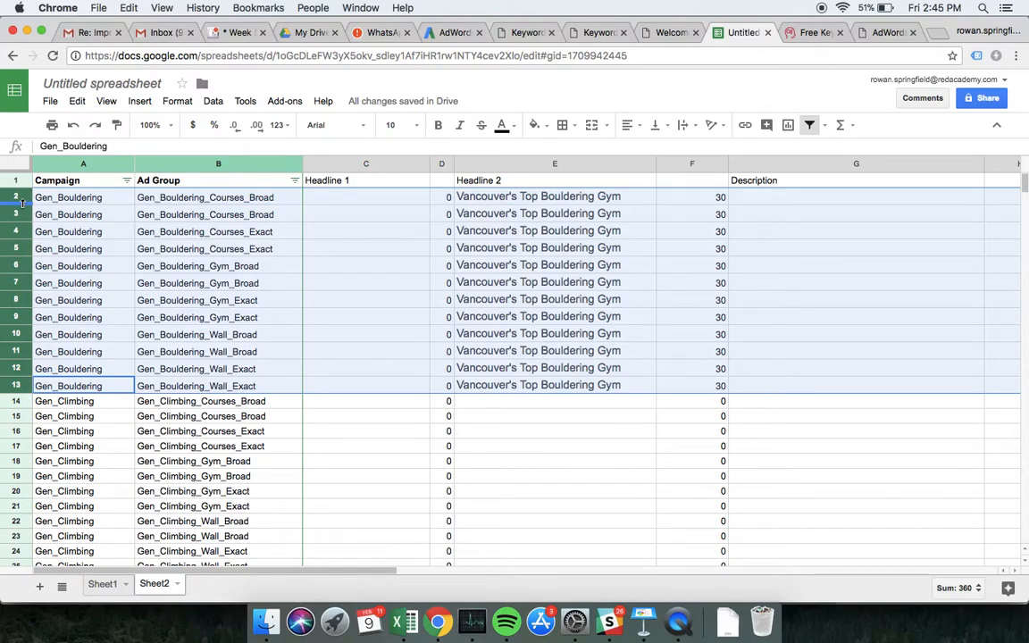
{"action": "left_click_drag", "start_coordinate": [20, 392], "coordinate": [19, 392]}
{"action": "left_click", "coordinate": [570, 462]}
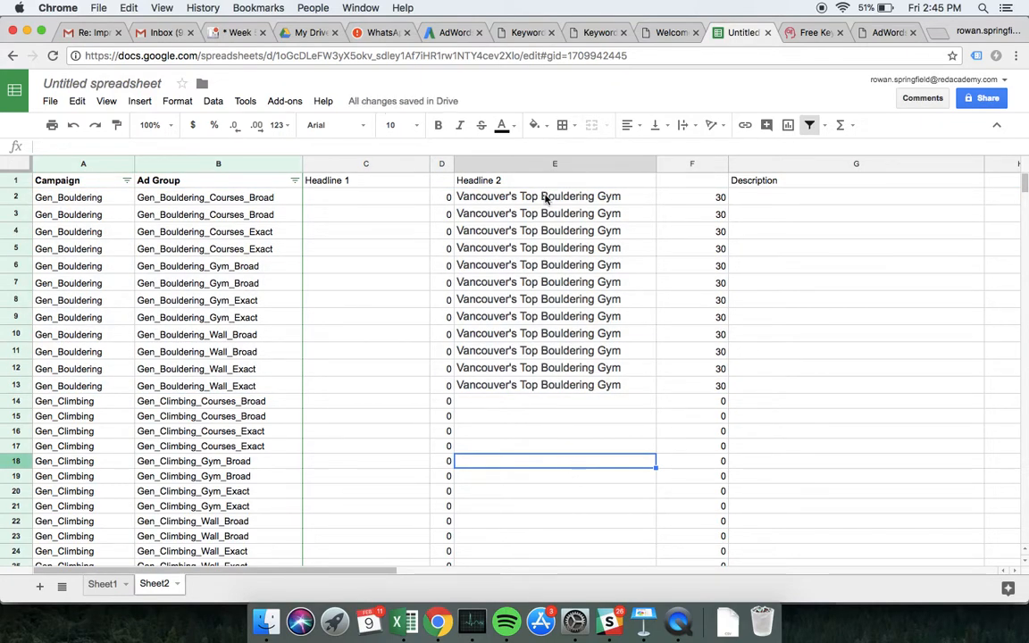
Step: Copy the headline from E13 to E14 and change it to "Vancouver's Top Climbing Gym"
{"action": "left_click", "coordinate": [515, 390]}
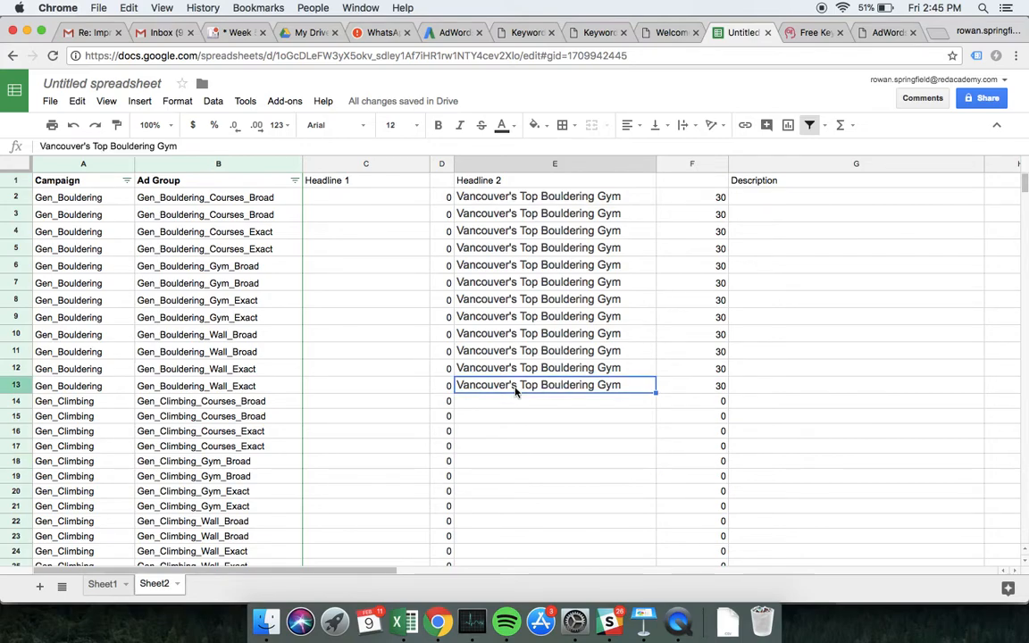
{"action": "key", "text": "super+c"}
{"action": "key", "text": "Down"}
{"action": "key", "text": "super+v"}
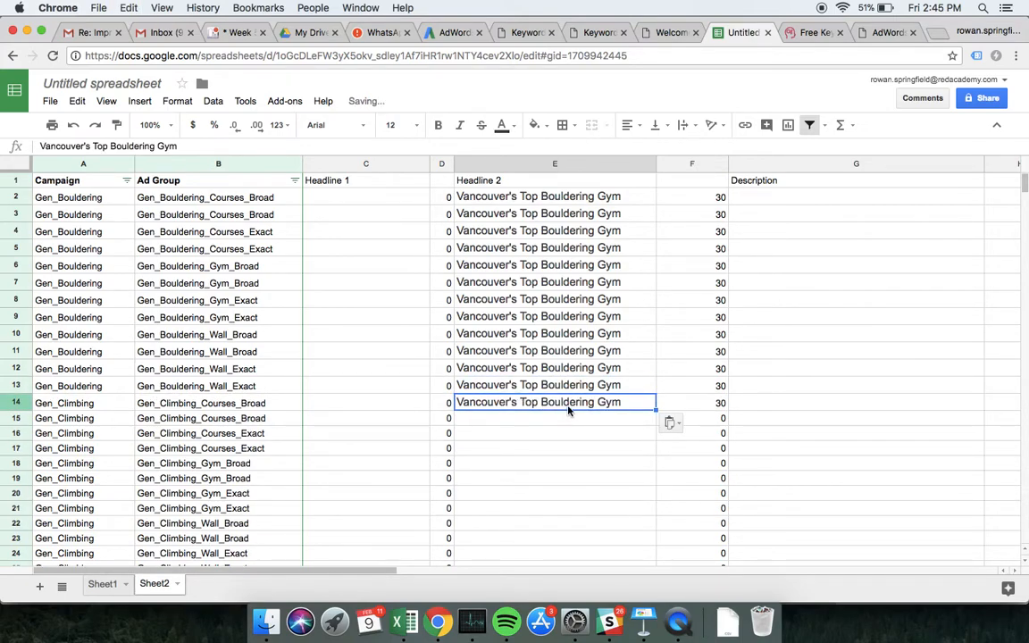
{"action": "triple_click", "coordinate": [569, 407]}
{"action": "double_click", "coordinate": [568, 406]}
{"action": "type", "text": "Climbing"}
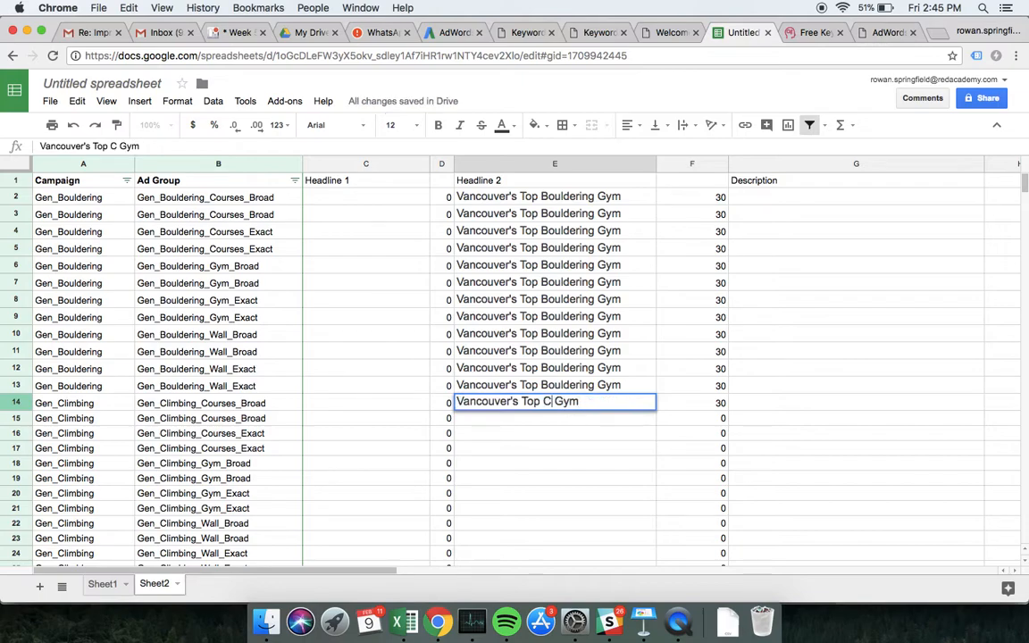
{"action": "key", "text": "Return"}
{"action": "key", "text": "Up"}
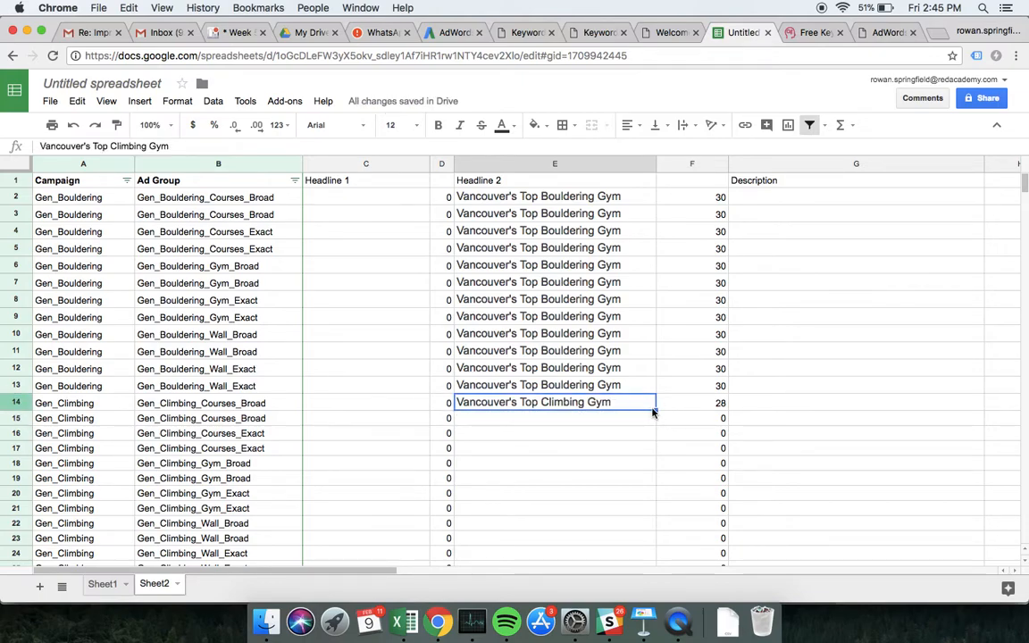
Step: Change the E14 headline to "Vancouver's Best Climbing Gym" and fill it down the remaining rows of column E
{"action": "double_click", "coordinate": [537, 402]}
{"action": "left_click", "coordinate": [539, 402]}
{"action": "key", "text": "BackSpace"}
{"action": "key", "text": "BackSpace"}
{"action": "key", "text": "BackSpace"}
{"action": "type", "text": "Best"}
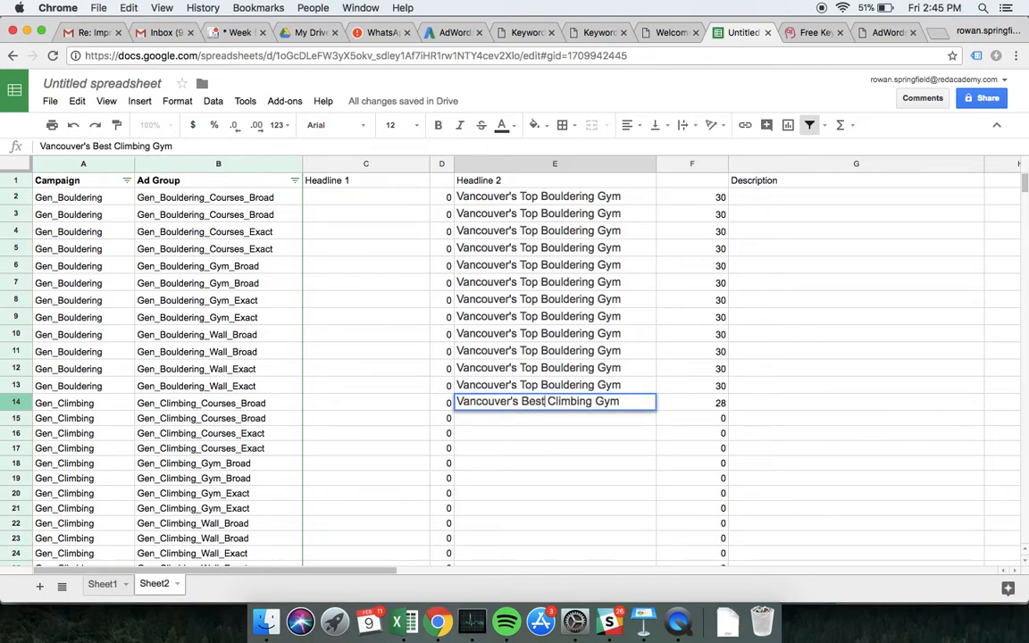
{"action": "key", "text": "Return"}
{"action": "left_click", "coordinate": [609, 407]}
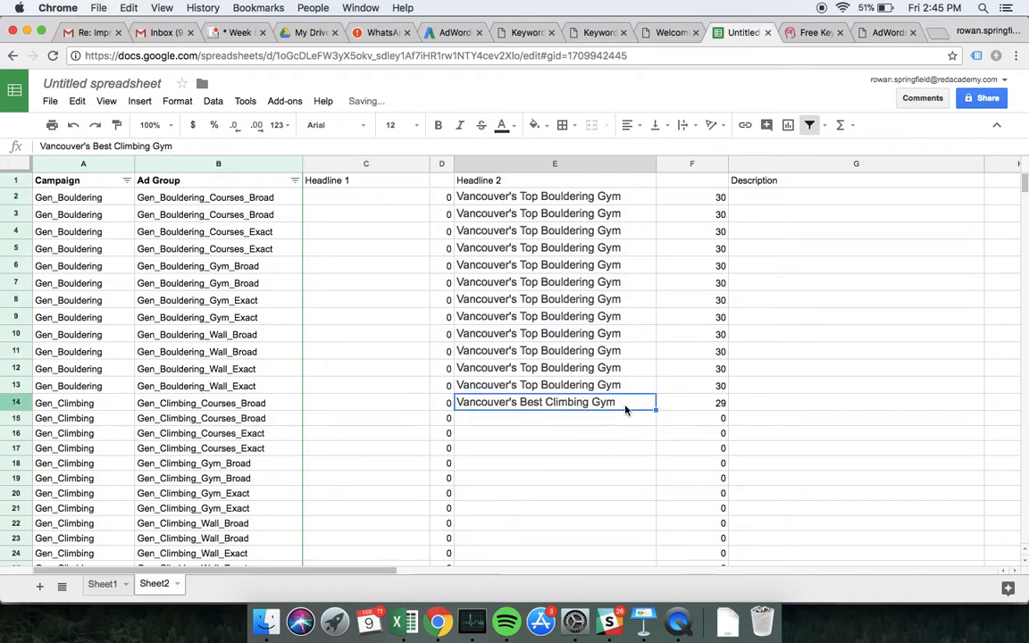
{"action": "double_click", "coordinate": [655, 410]}
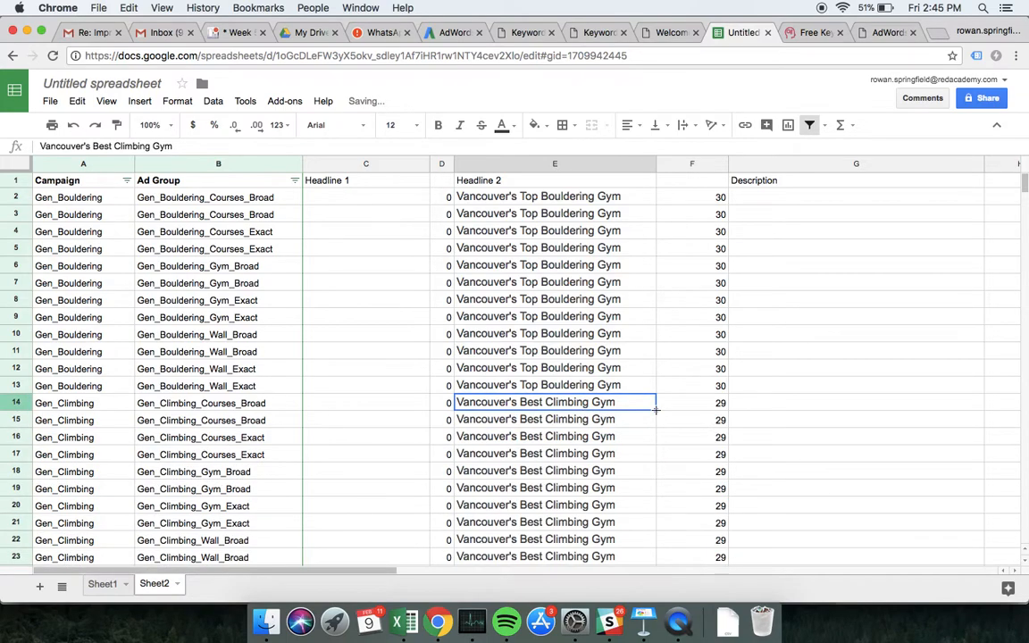
{"action": "scroll", "coordinate": [656, 413], "scroll_direction": "down", "scroll_amount": 6}
{"action": "scroll", "coordinate": [656, 417], "scroll_direction": "up", "scroll_amount": 6}
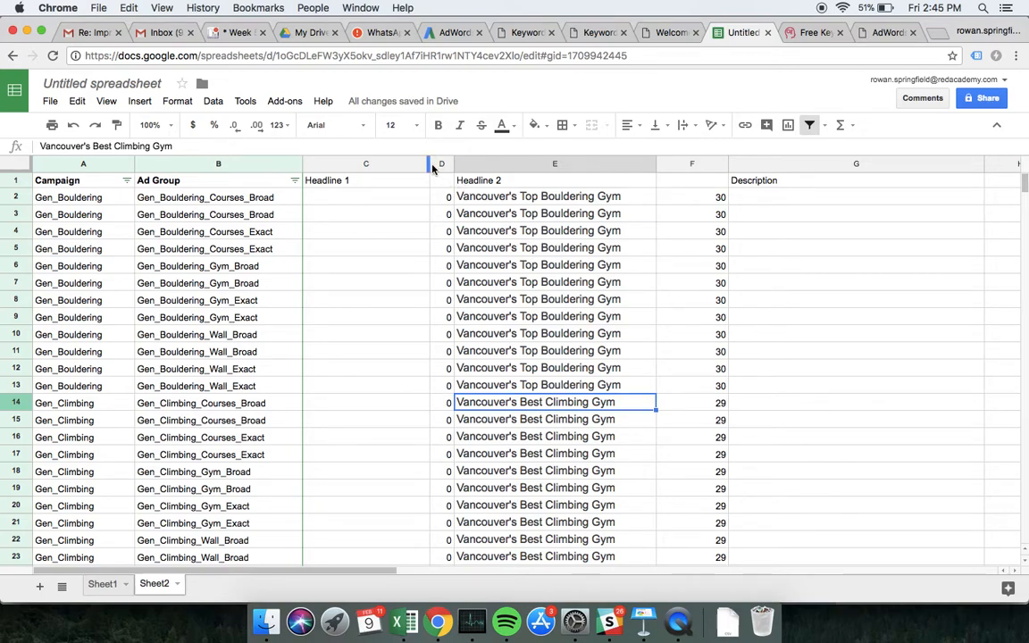
Step: Widen the Headline 1 column and copy "Climbing Courses for people of all skills and abilities" from the Hive site's Courses page into C2
{"action": "left_click_drag", "start_coordinate": [430, 164], "coordinate": [510, 164]}
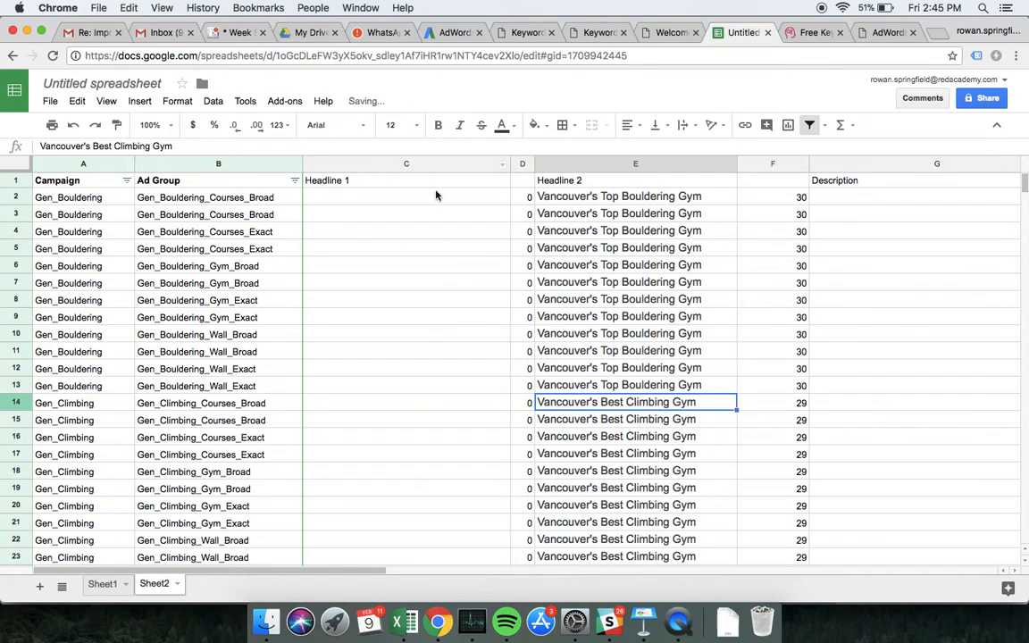
{"action": "left_click", "coordinate": [396, 205]}
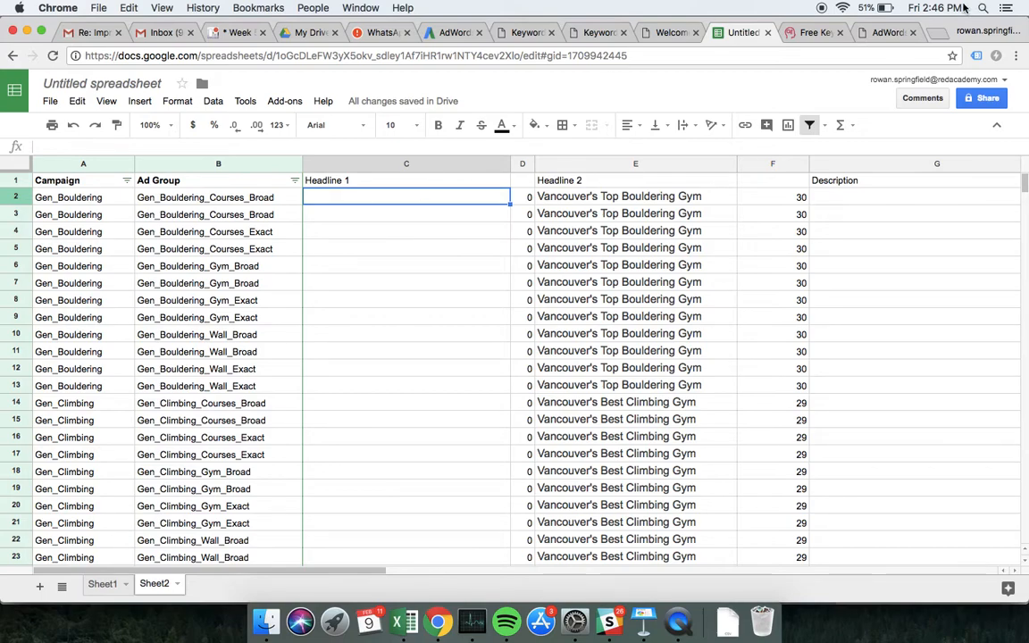
{"action": "left_click", "coordinate": [668, 32]}
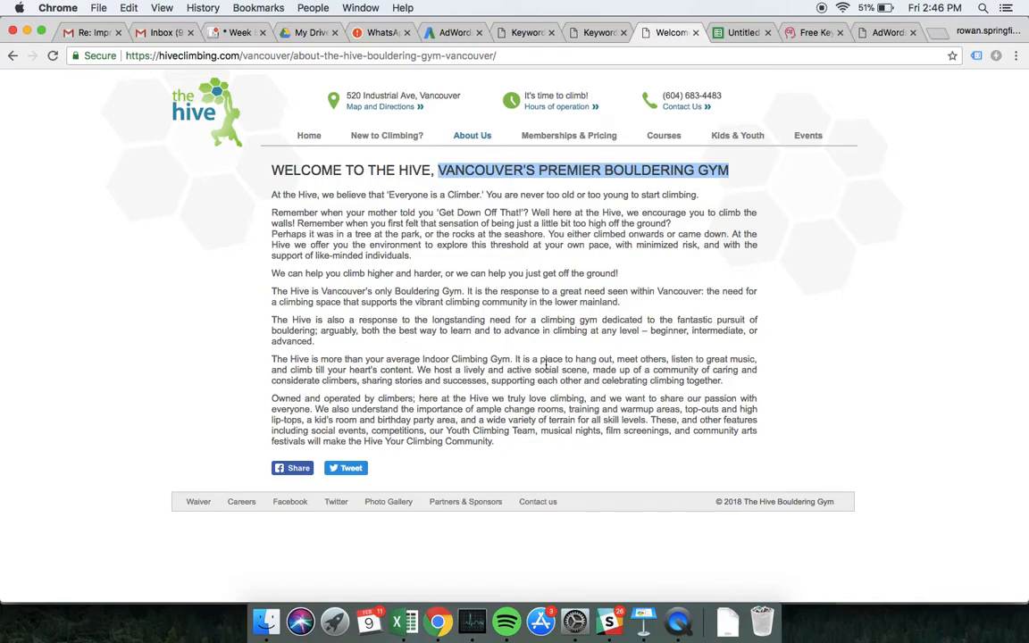
{"action": "mouse_move", "coordinate": [664, 137]}
{"action": "left_click", "coordinate": [656, 159]}
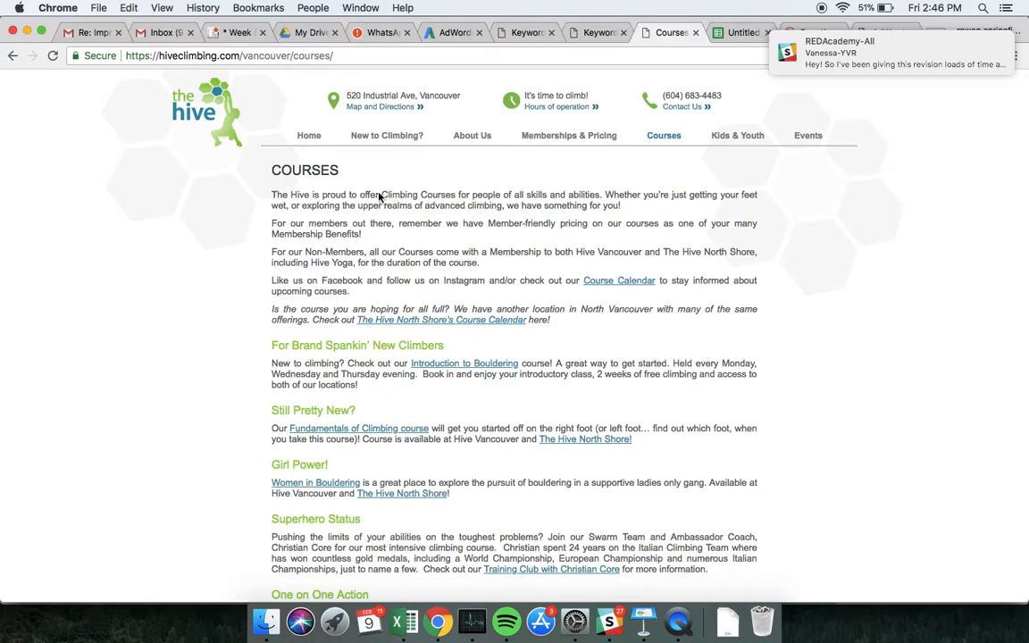
{"action": "left_click_drag", "start_coordinate": [383, 195], "coordinate": [601, 202]}
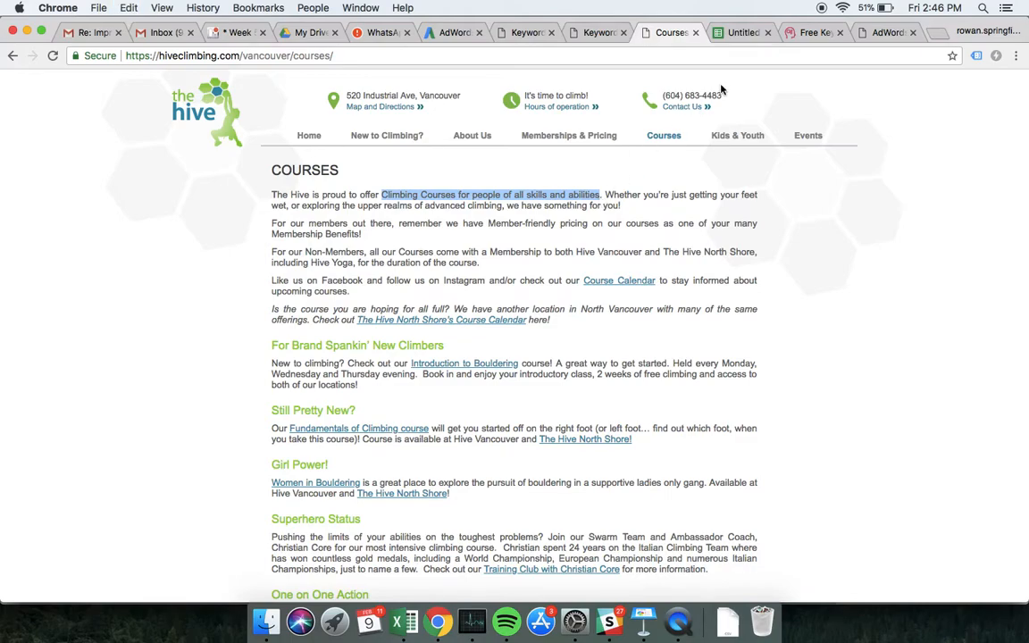
{"action": "left_click", "coordinate": [742, 32]}
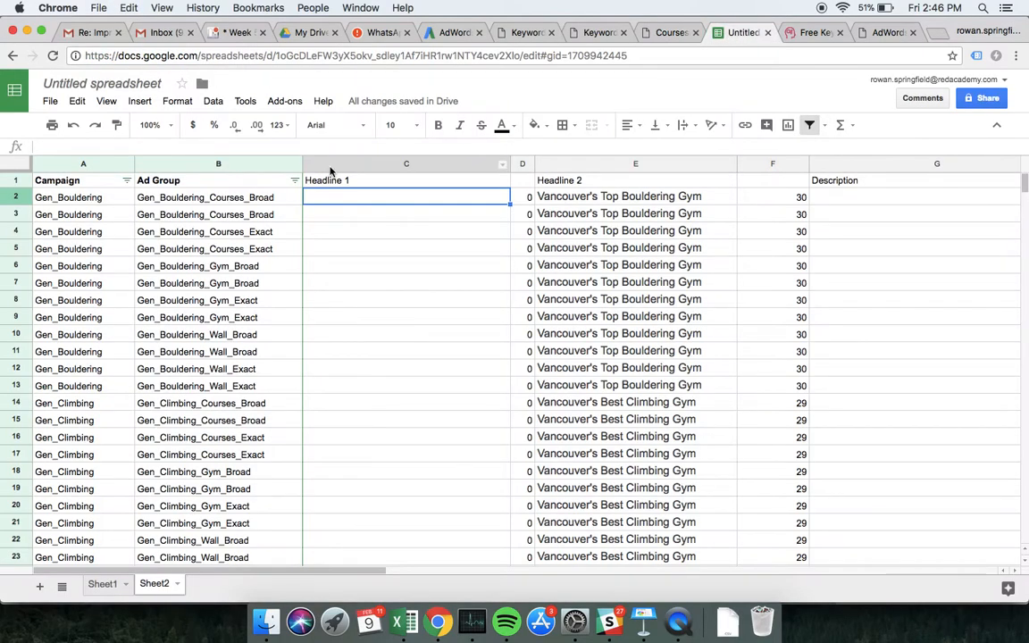
{"action": "key", "text": "super+v"}
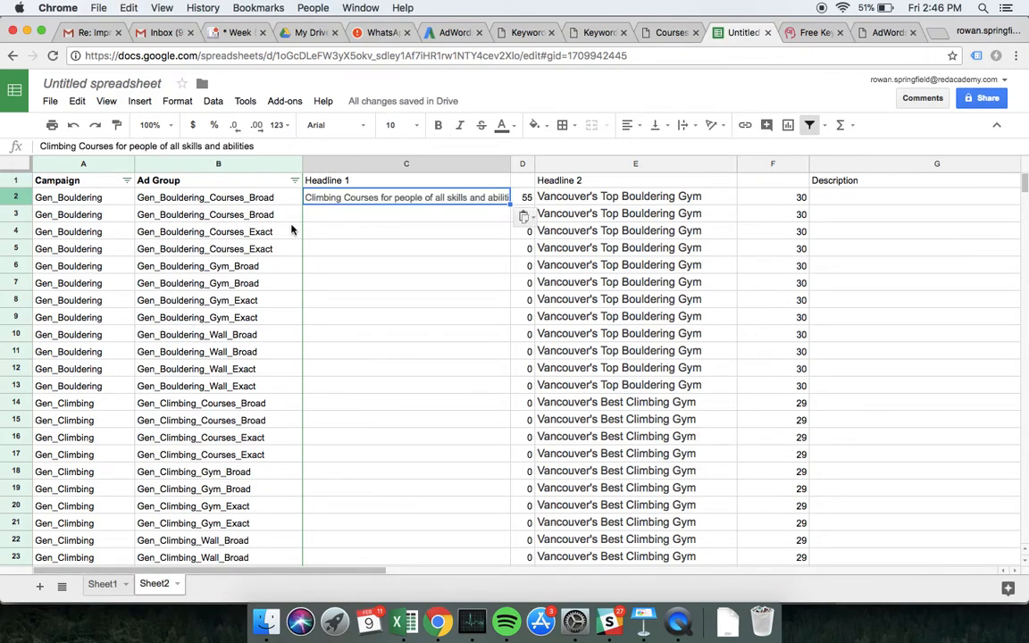
Step: Replace "Climbing" with "Bouldering" in the C2 headline so it reads "Bouldering Courses for people of all skills and abilities"
{"action": "double_click", "coordinate": [323, 197]}
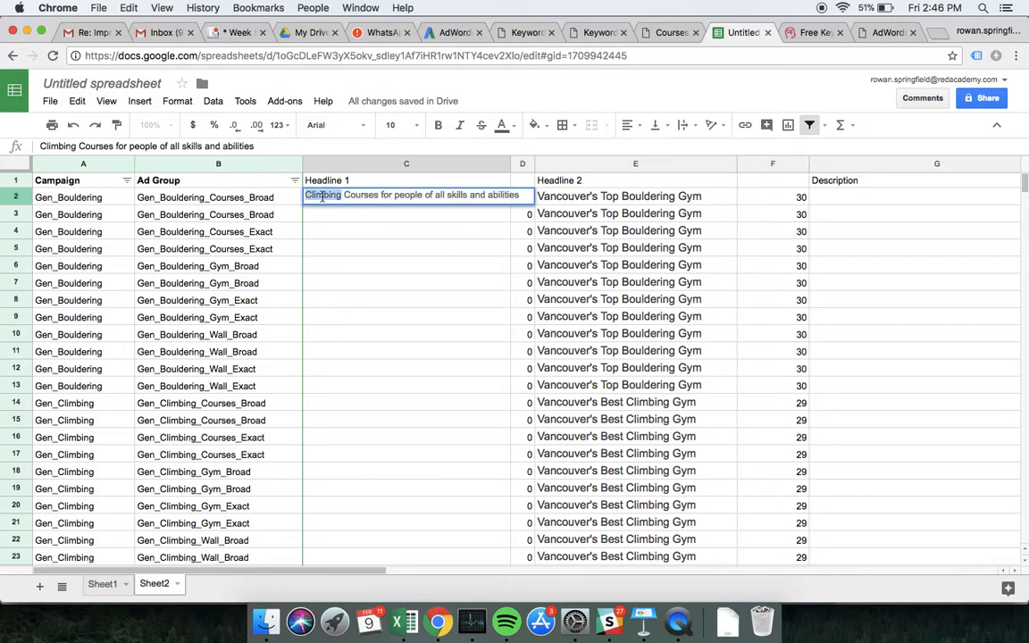
{"action": "type", "text": "Bouldering"}
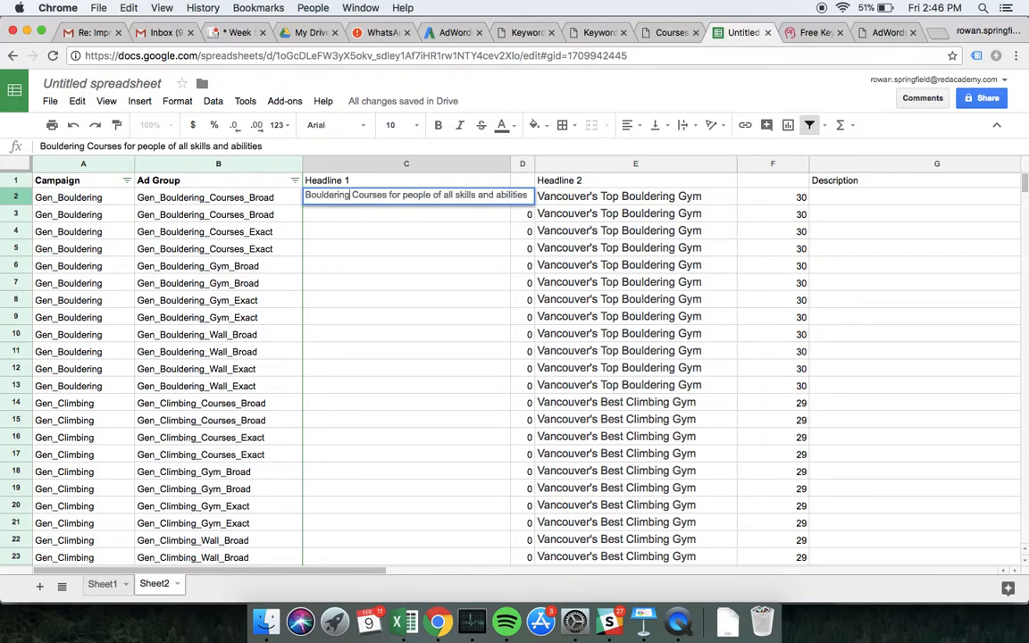
{"action": "left_click", "coordinate": [423, 215]}
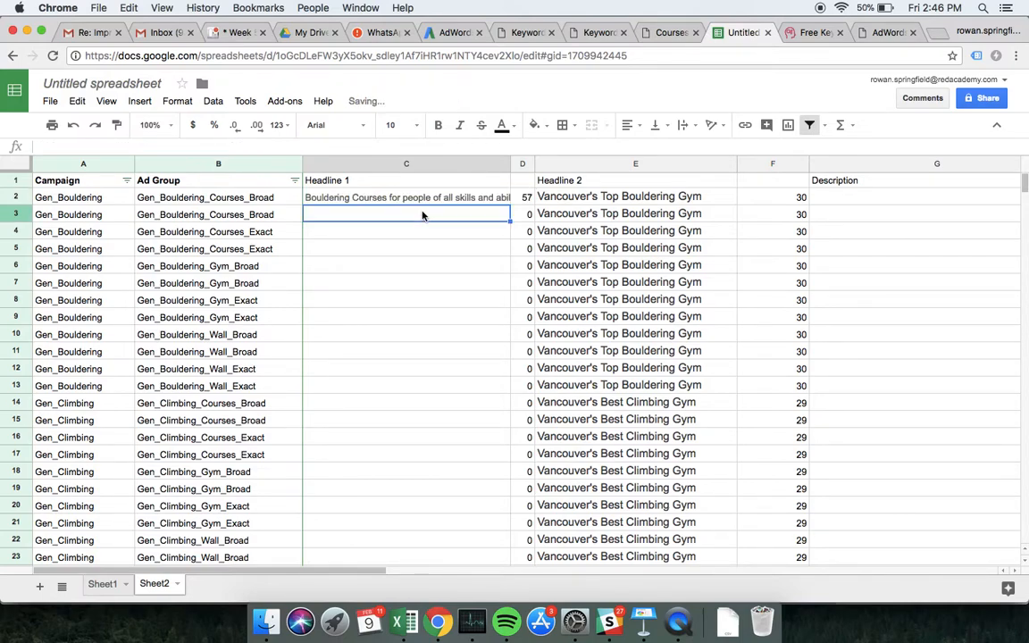
Step: Shorten the C2 headline to "Bouldering Courses for people All abilities"
{"action": "left_click", "coordinate": [446, 199]}
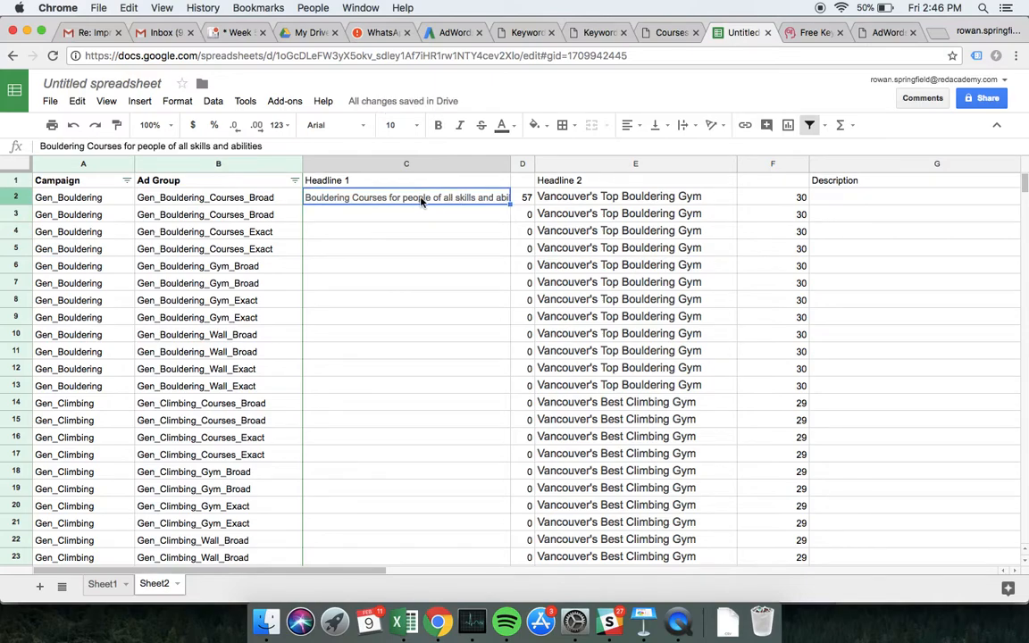
{"action": "double_click", "coordinate": [416, 199]}
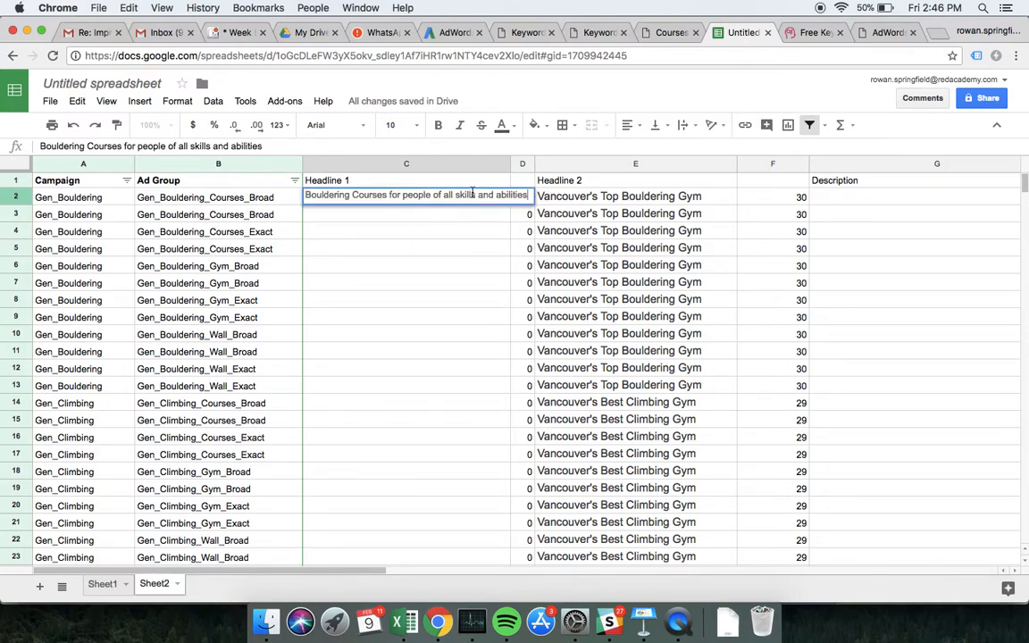
{"action": "left_click_drag", "start_coordinate": [496, 195], "coordinate": [438, 196]}
{"action": "key", "text": "BackSpace"}
{"action": "type", "text": "All"}
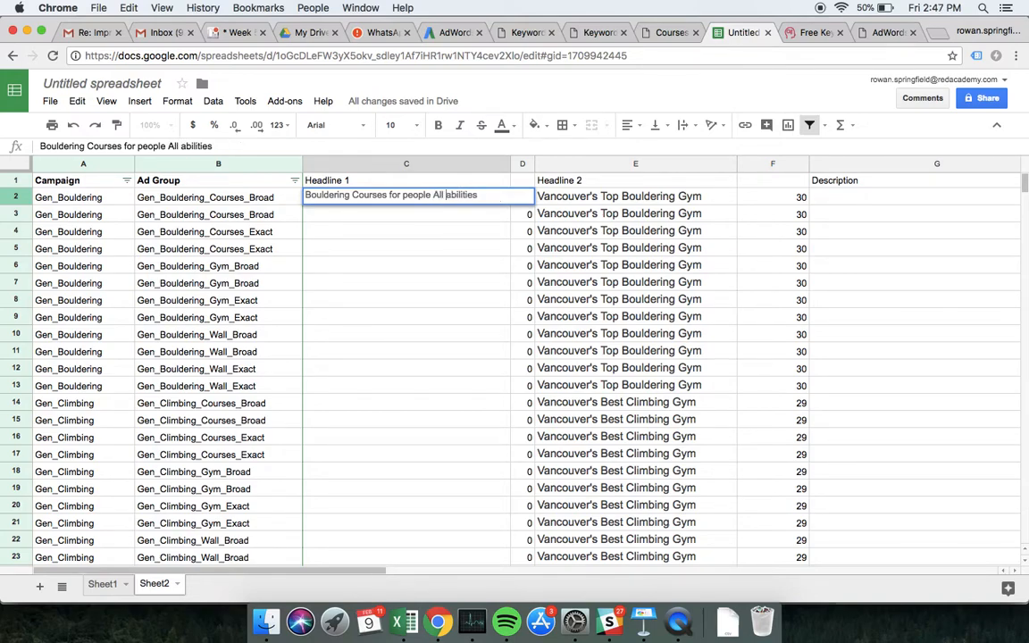
{"action": "key", "text": "Return"}
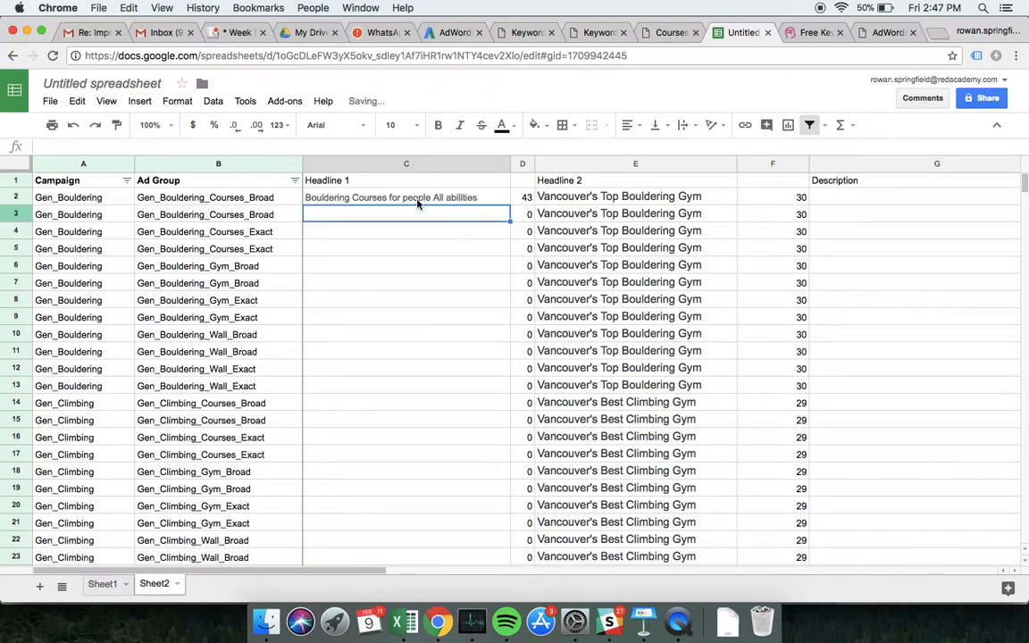
Step: Replace "people All abilities" in the C2 headline with "Everyone"
{"action": "double_click", "coordinate": [415, 199]}
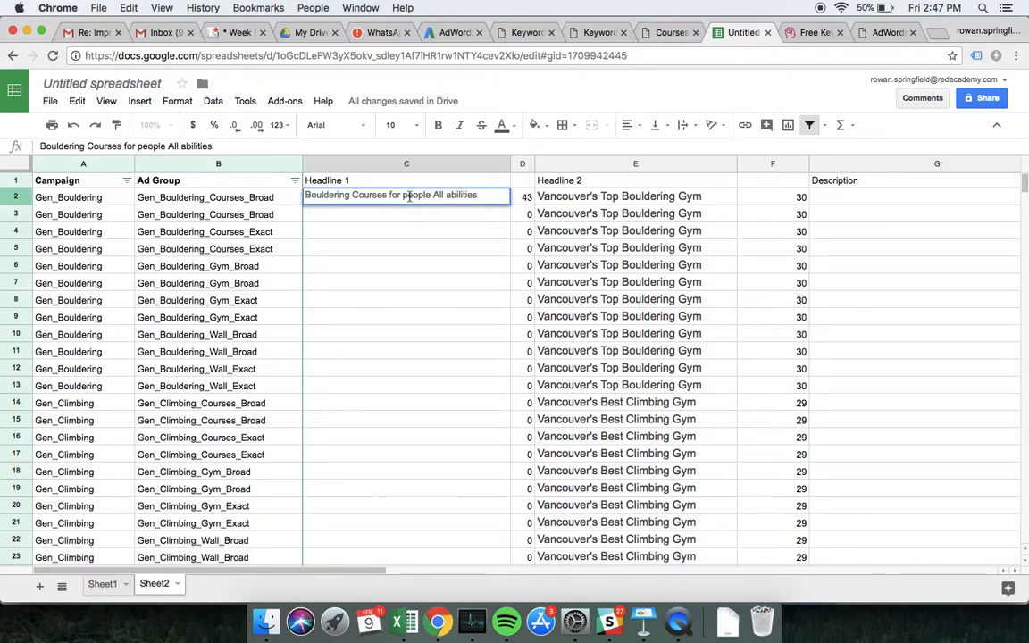
{"action": "left_click_drag", "start_coordinate": [402, 195], "coordinate": [517, 201]}
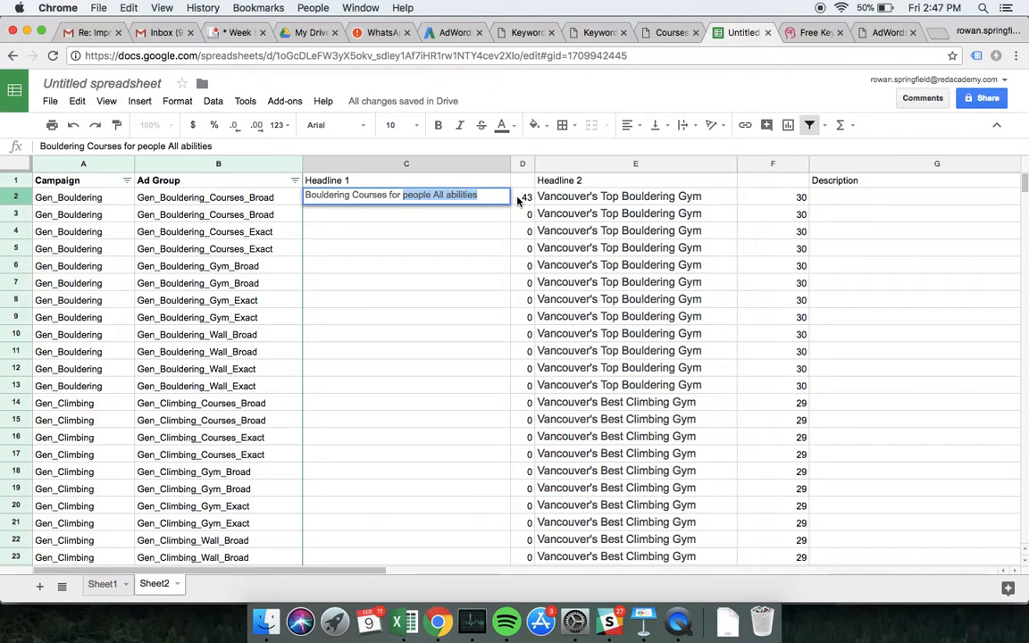
{"action": "type", "text": "Evreryone"}
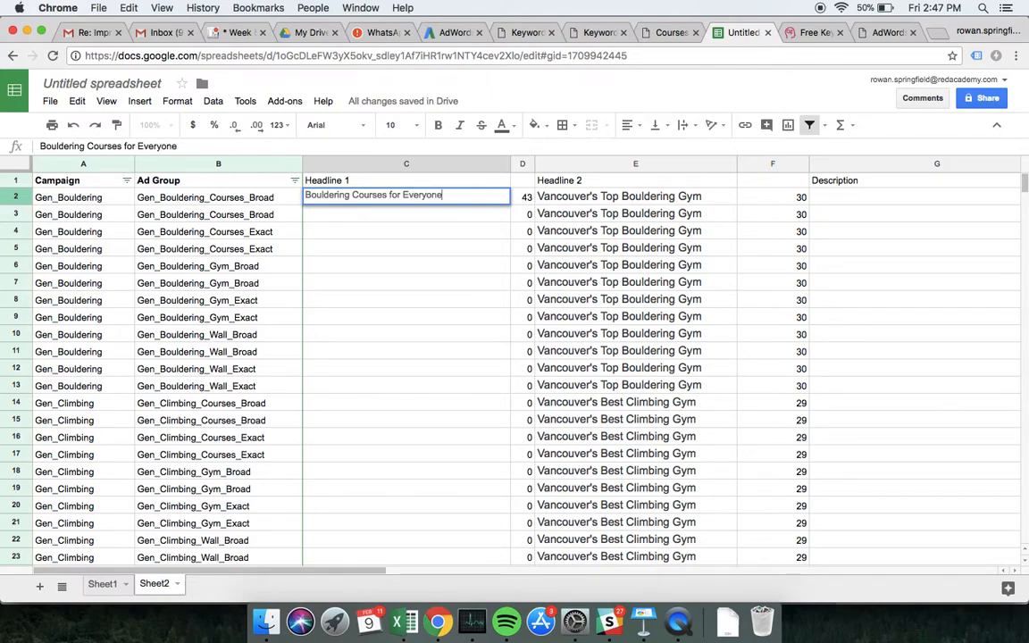
{"action": "key", "text": "Return"}
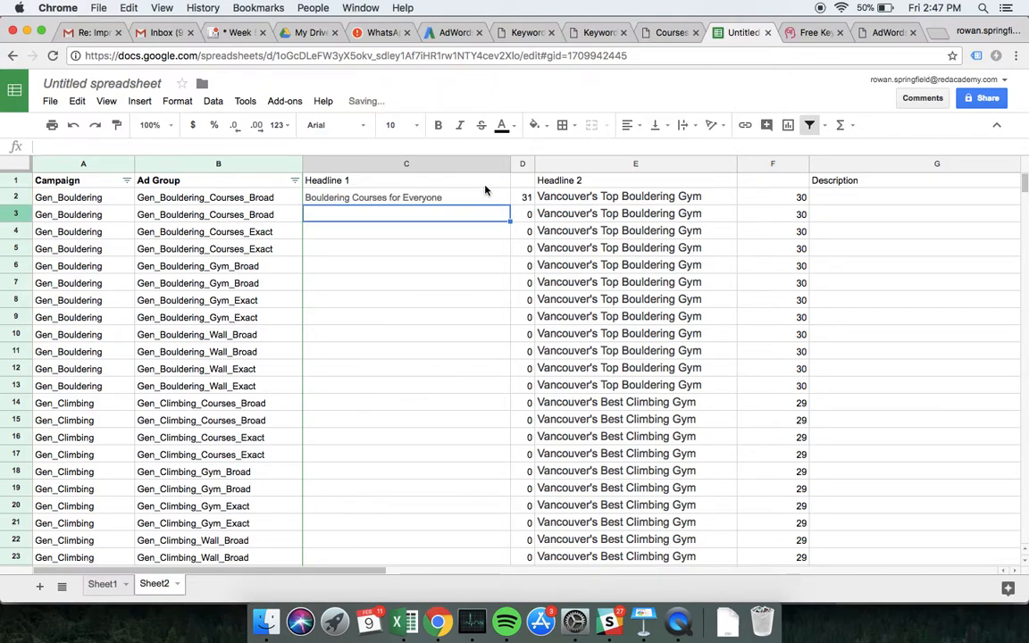
Step: Replace "Everyone" with "All" so the C2 headline reads "Bouldering Courses for All"
{"action": "double_click", "coordinate": [418, 198]}
{"action": "double_click", "coordinate": [419, 196]}
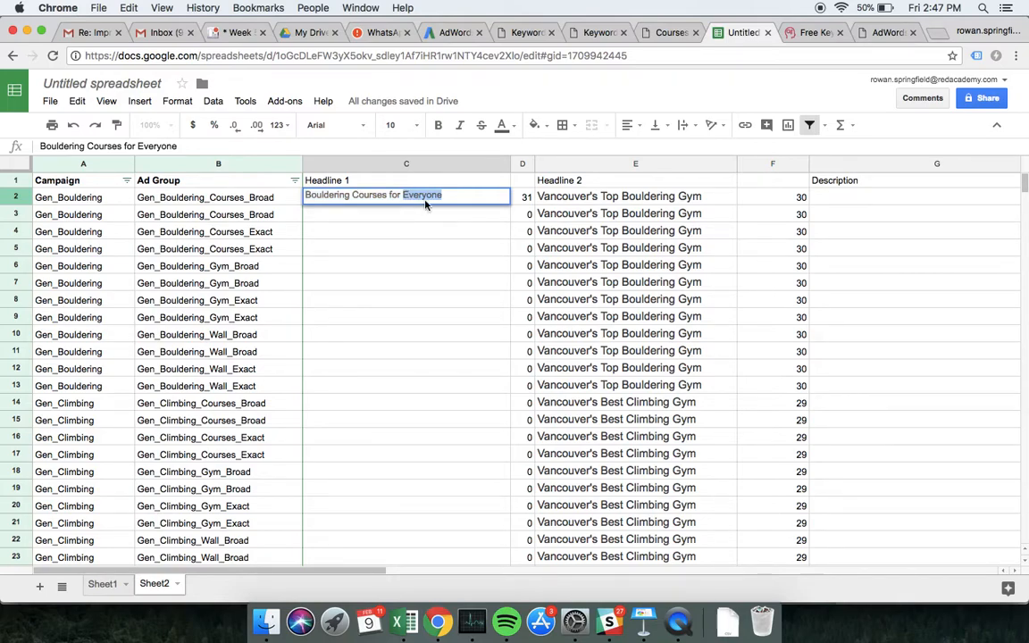
{"action": "type", "text": "All"}
{"action": "key", "text": "Return"}
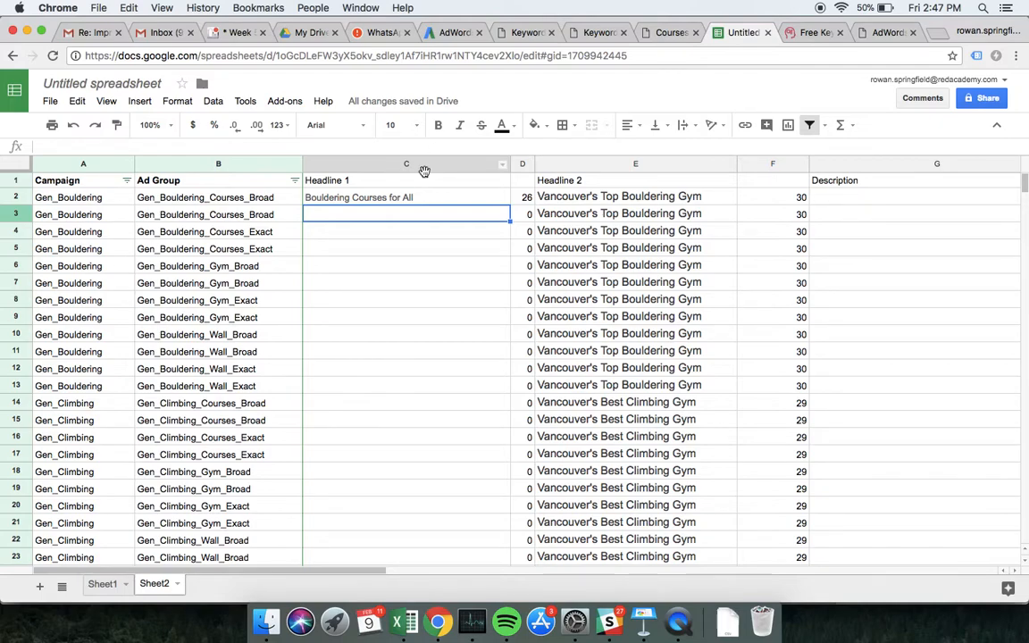
{"action": "left_click", "coordinate": [431, 202]}
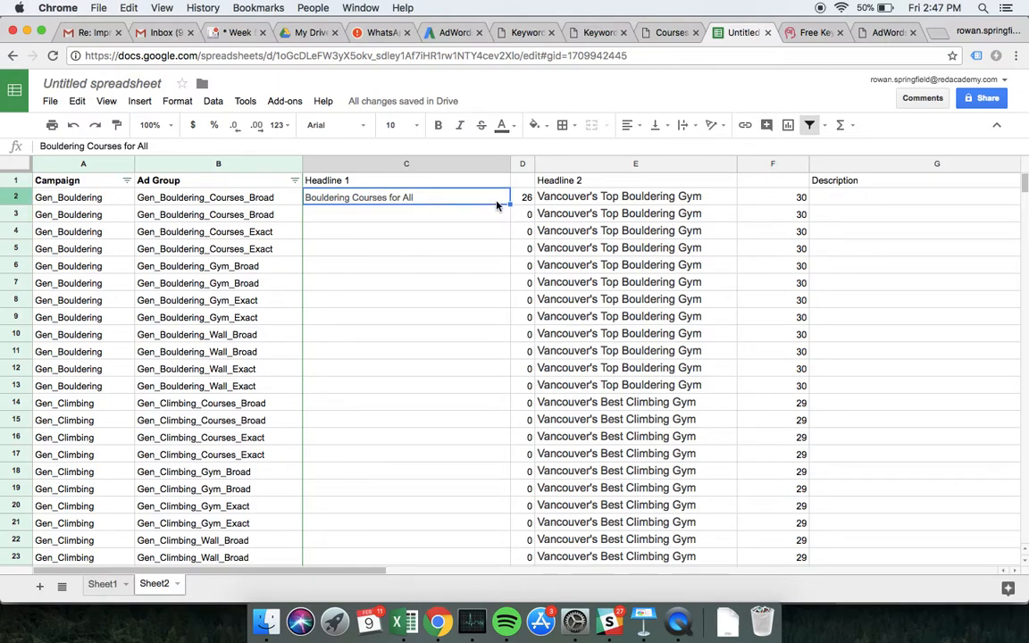
Step: Review the Hive site's Courses page for ideas and enter "Indoor Bouldering Courses" as the C3 headline
{"action": "left_click", "coordinate": [455, 219]}
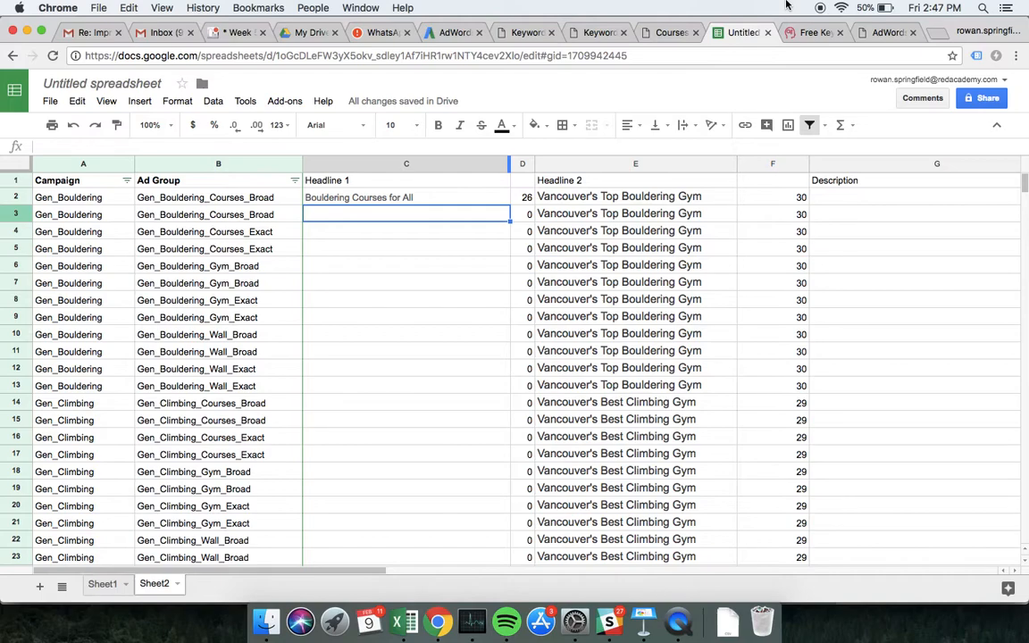
{"action": "left_click", "coordinate": [667, 33]}
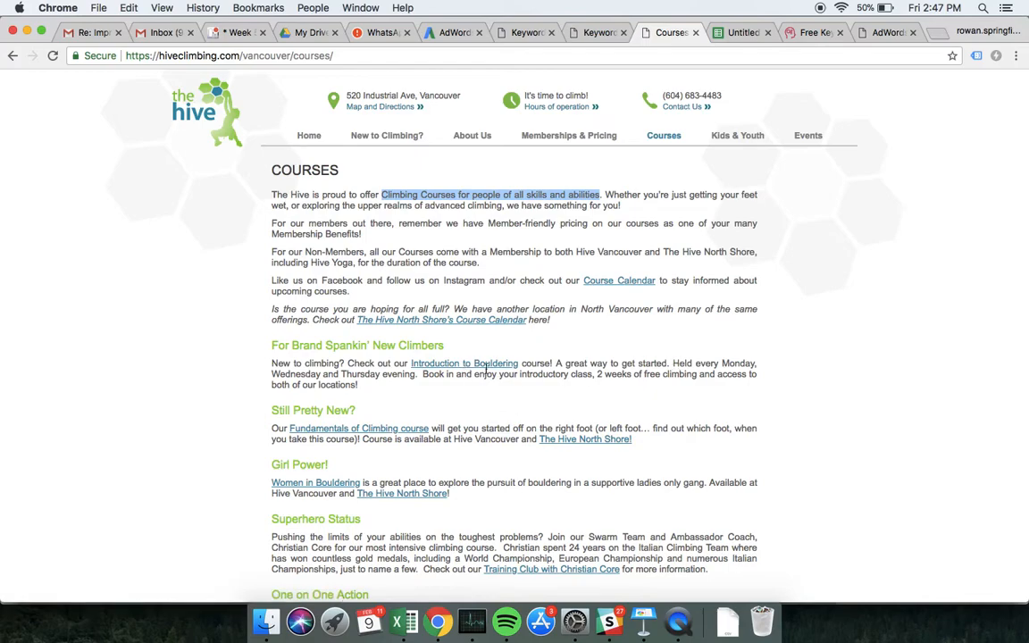
{"action": "scroll", "coordinate": [479, 368], "scroll_direction": "down", "scroll_amount": 5}
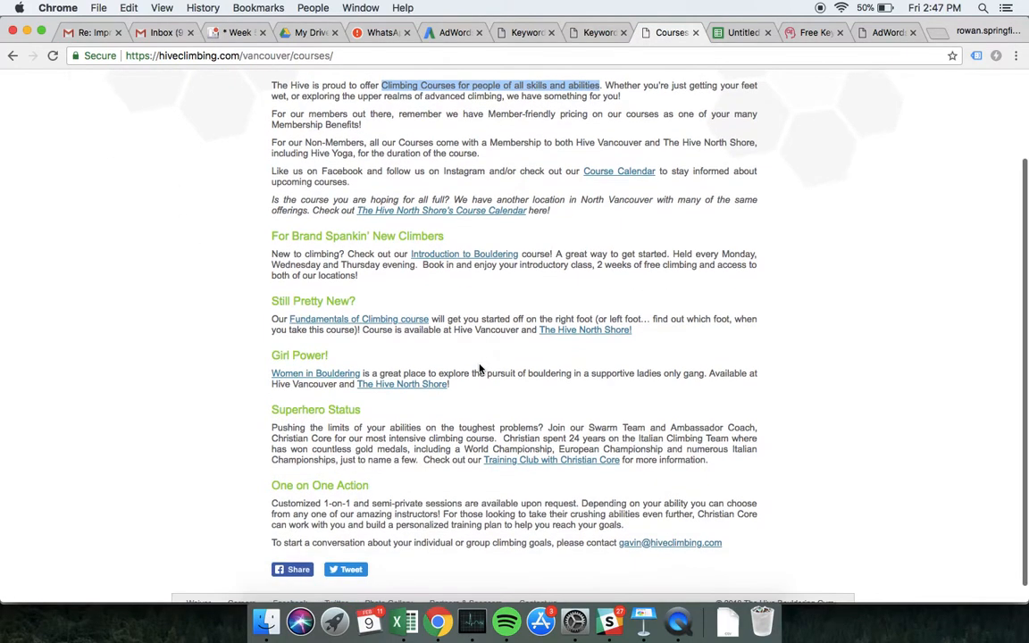
{"action": "scroll", "coordinate": [590, 293], "scroll_direction": "up", "scroll_amount": 5}
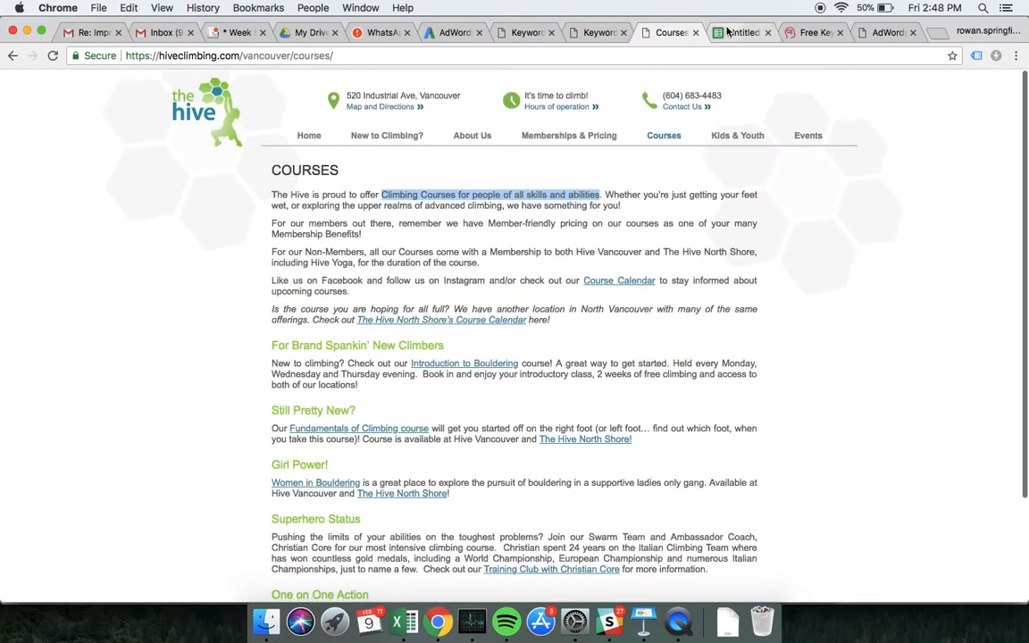
{"action": "left_click", "coordinate": [758, 36]}
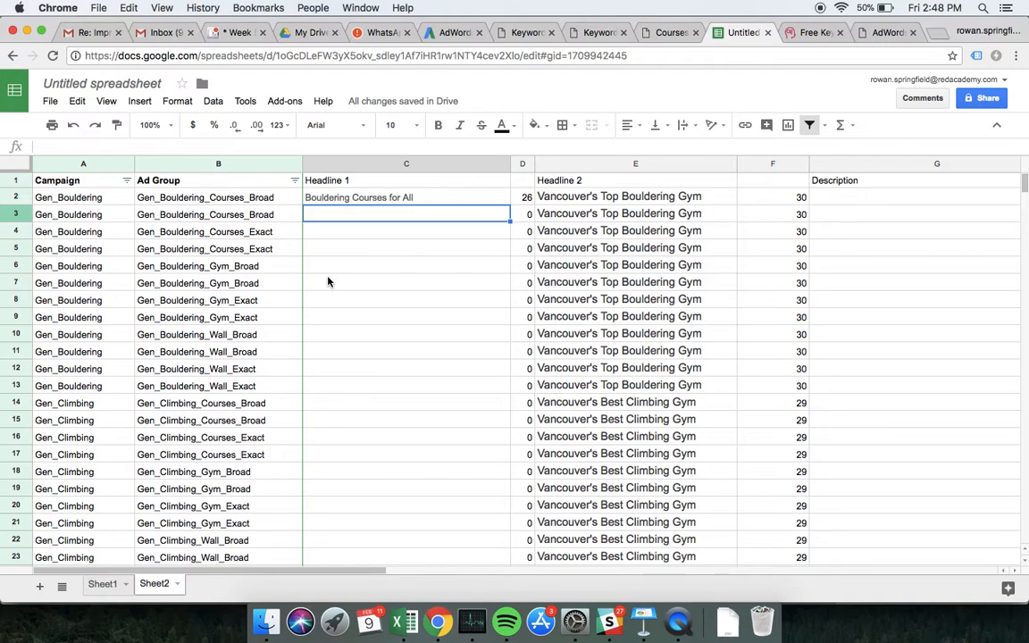
{"action": "type", "text": "Indoor Bouldering Courses"}
{"action": "key", "text": "Return"}
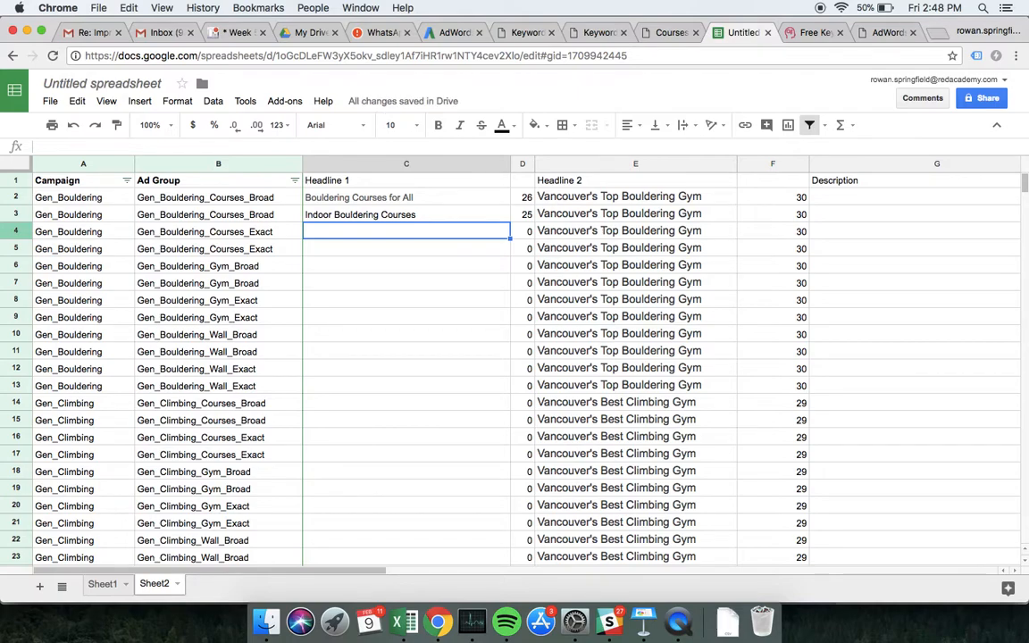
Step: Fill the pair of headlines in C2:C3 down the remaining rows of column C
{"action": "left_click", "coordinate": [406, 198]}
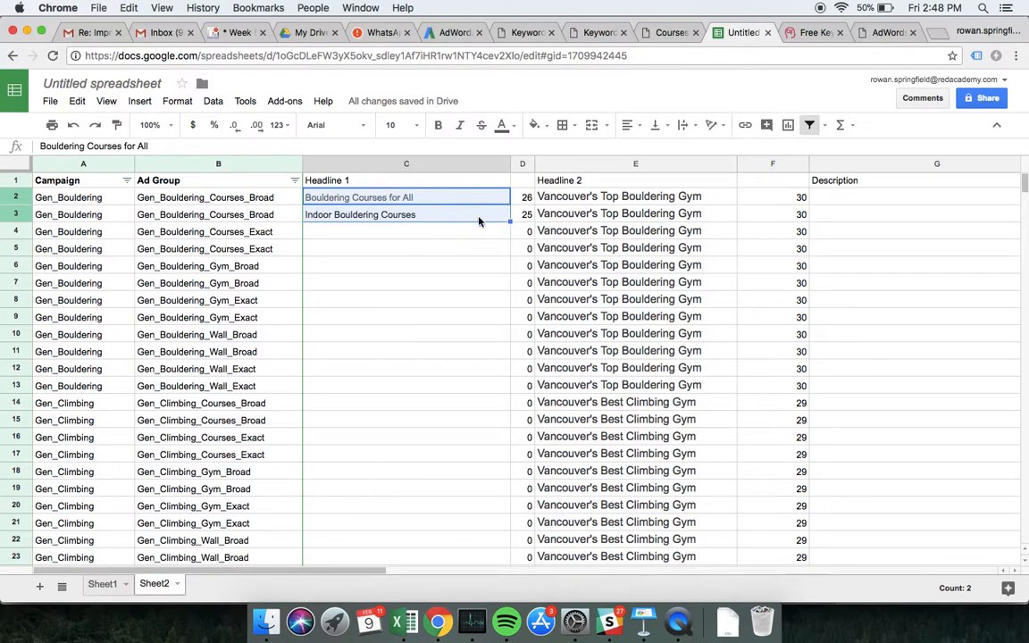
{"action": "double_click", "coordinate": [512, 220]}
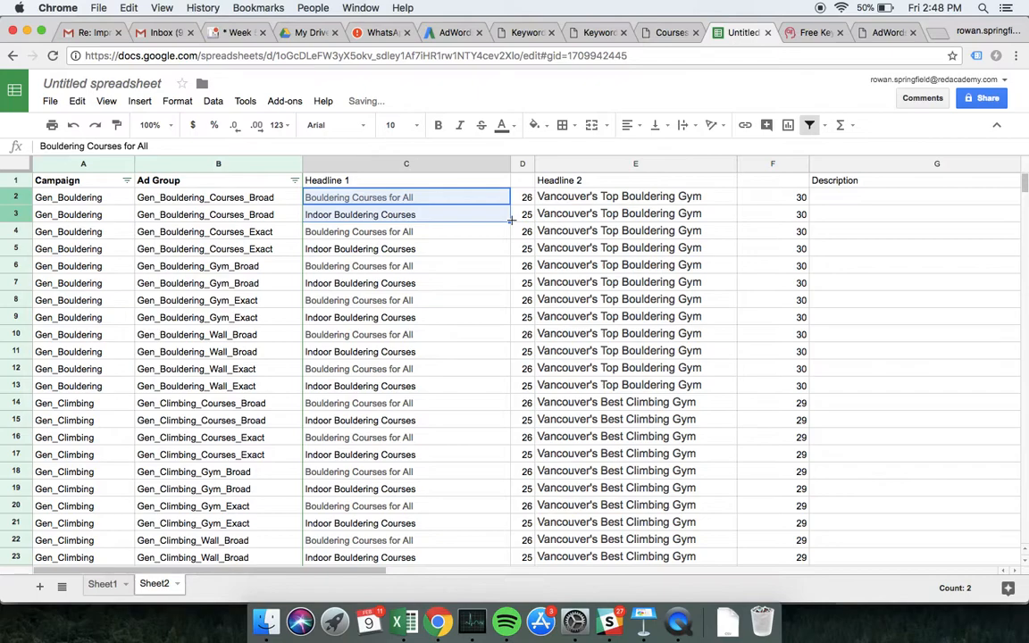
Step: Find and replace all occurrences of "bouldering" with "Climbing" in the Headline 1 cells C14:C37
{"action": "left_click", "coordinate": [437, 403]}
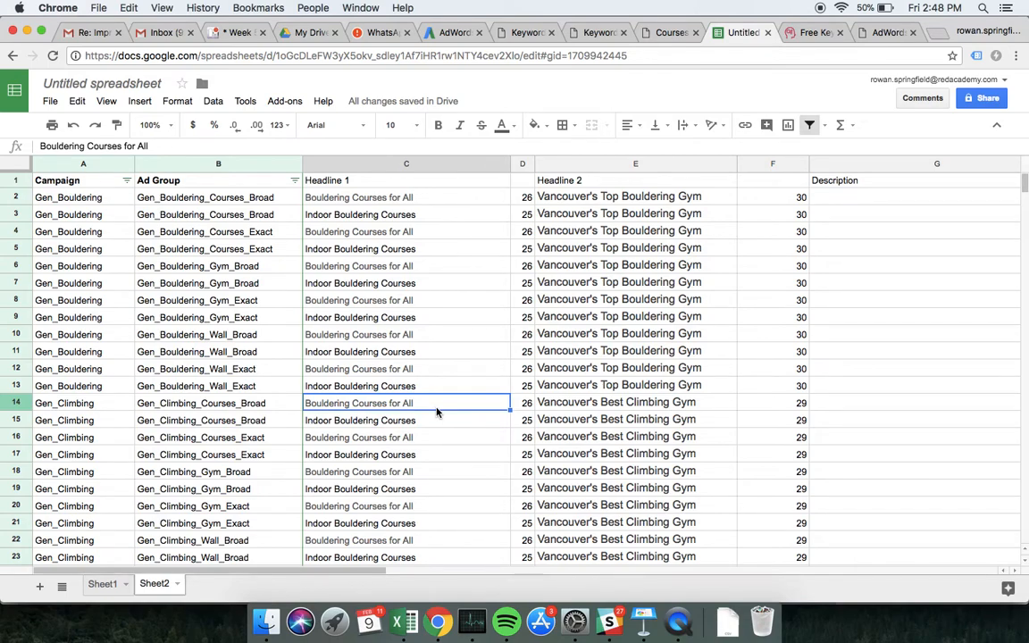
{"action": "key", "text": "super+shift+Down"}
{"action": "left_click", "coordinate": [77, 101]}
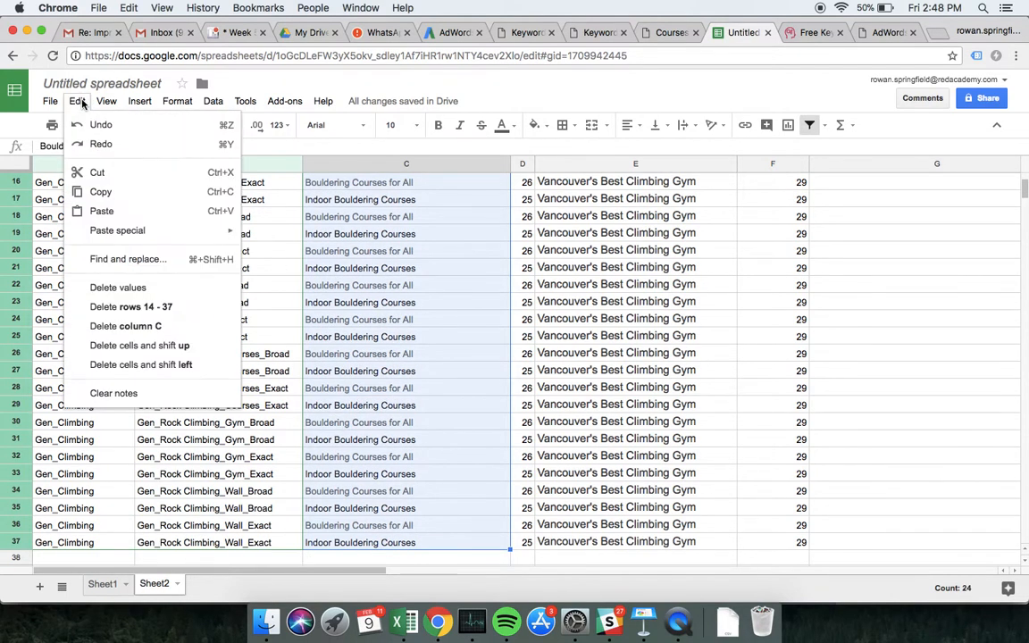
{"action": "left_click", "coordinate": [120, 261]}
{"action": "type", "text": "bouldering"}
{"action": "key", "text": "Tab"}
{"action": "type", "text": "Climbing"}
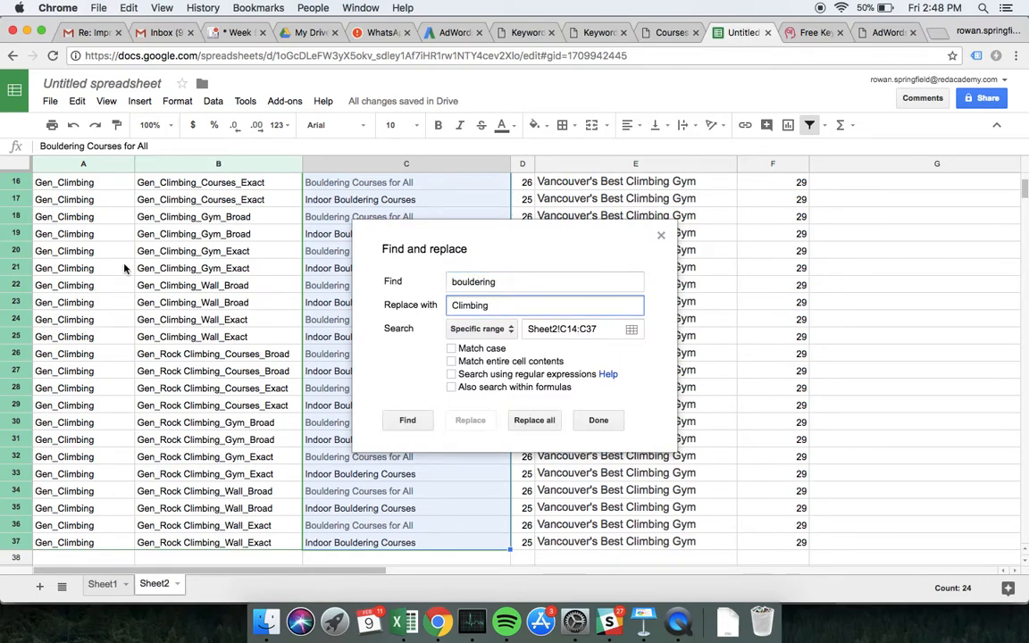
{"action": "left_click", "coordinate": [535, 420]}
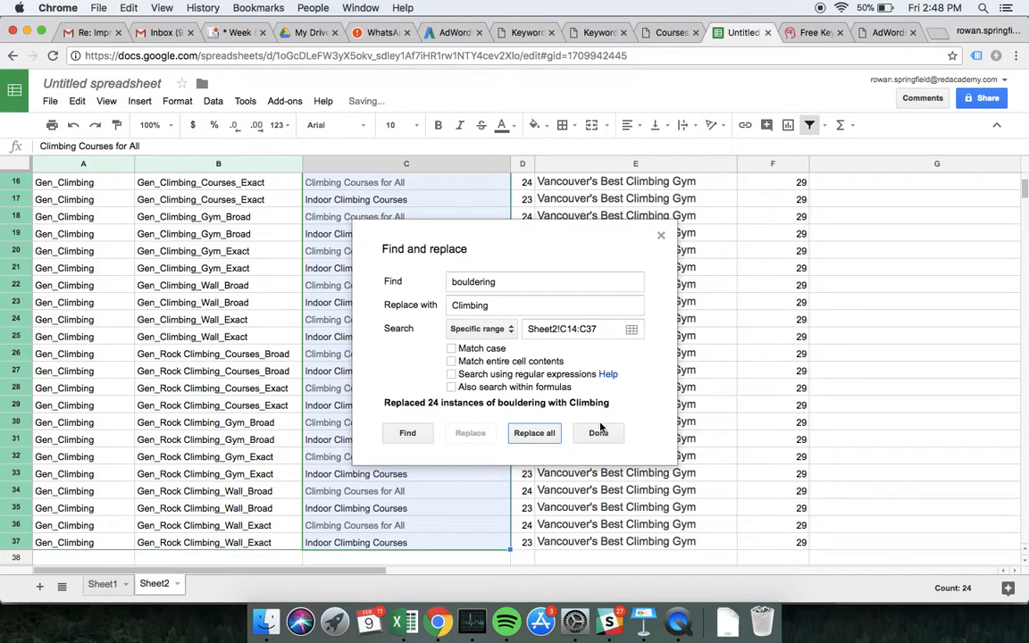
{"action": "left_click", "coordinate": [601, 430]}
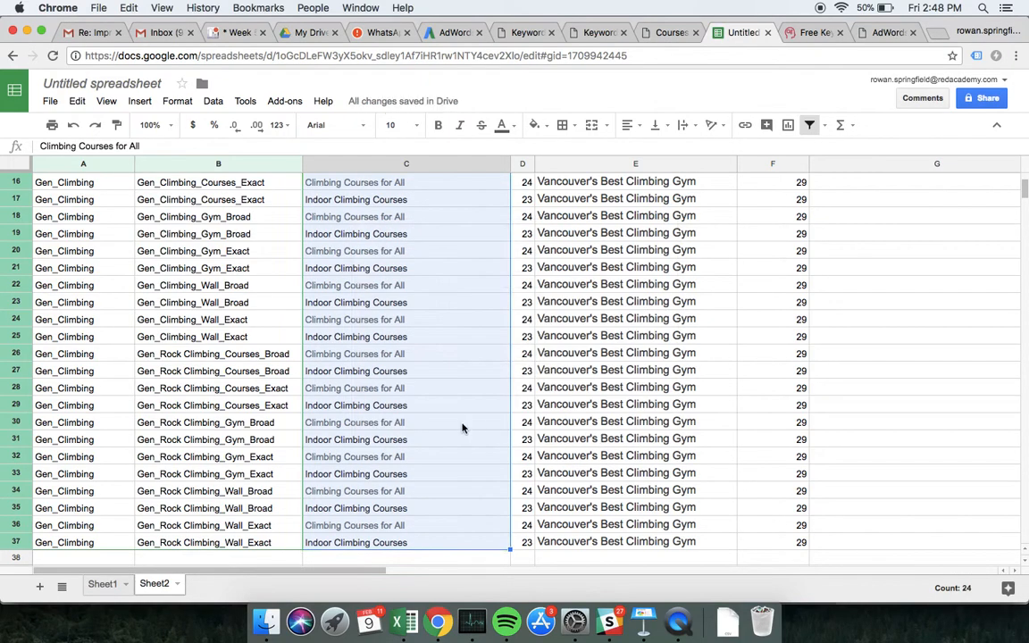
Step: Replace "All" with "Everyone" so the C14 headline reads "Climbing Courses for Everyone"
{"action": "scroll", "coordinate": [460, 428], "scroll_direction": "up", "scroll_amount": 3}
{"action": "scroll", "coordinate": [462, 428], "scroll_direction": "up", "scroll_amount": 2}
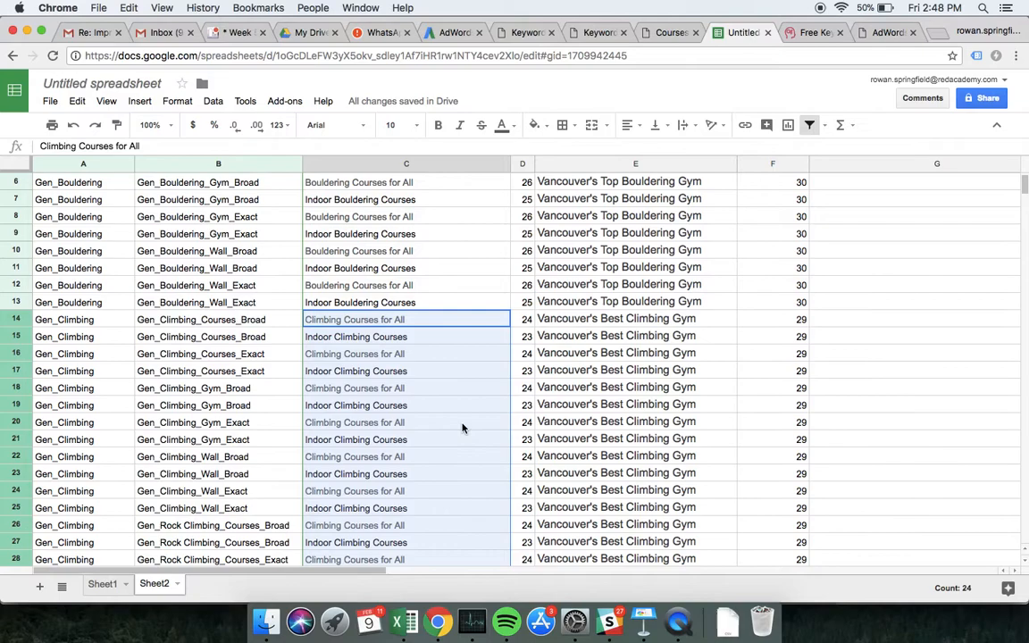
{"action": "scroll", "coordinate": [462, 428], "scroll_direction": "up", "scroll_amount": 1}
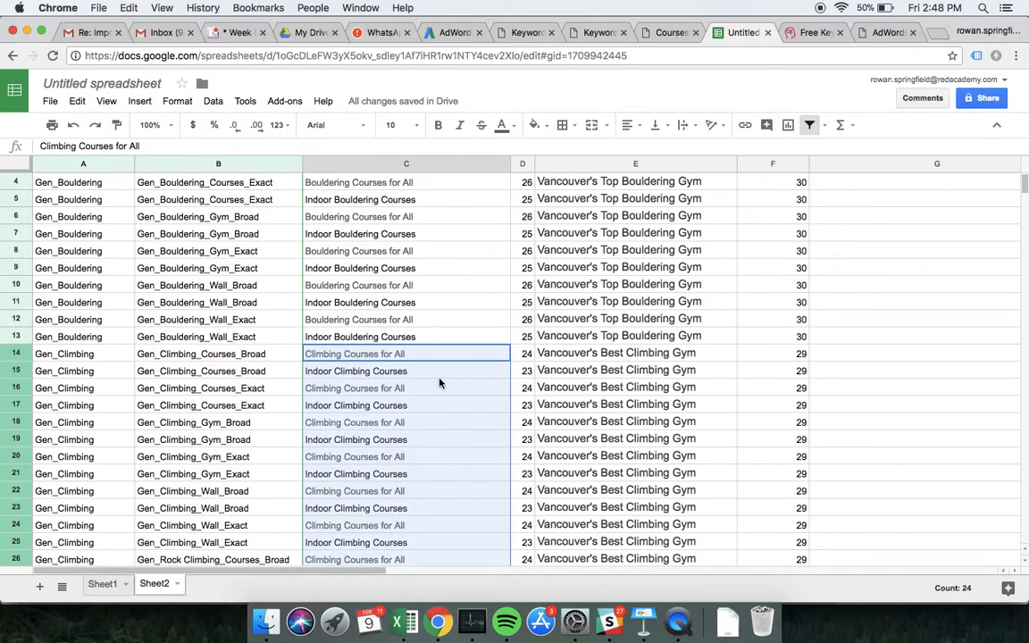
{"action": "triple_click", "coordinate": [413, 354]}
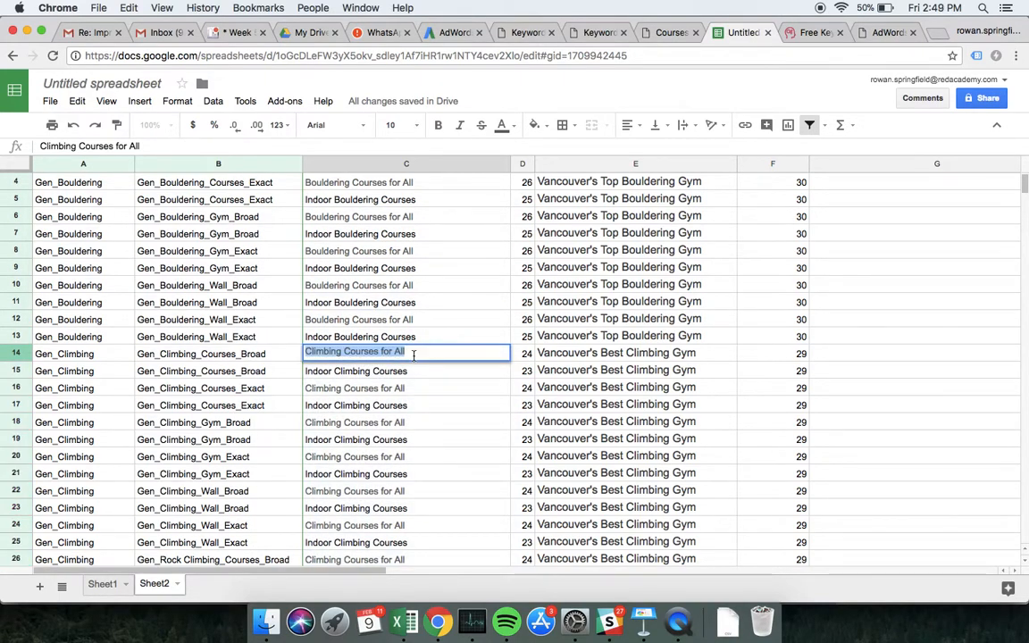
{"action": "left_click", "coordinate": [414, 353]}
{"action": "key", "text": "BackSpace"}
{"action": "key", "text": "BackSpace"}
{"action": "type", "text": "Everyone"}
{"action": "key", "text": "Return"}
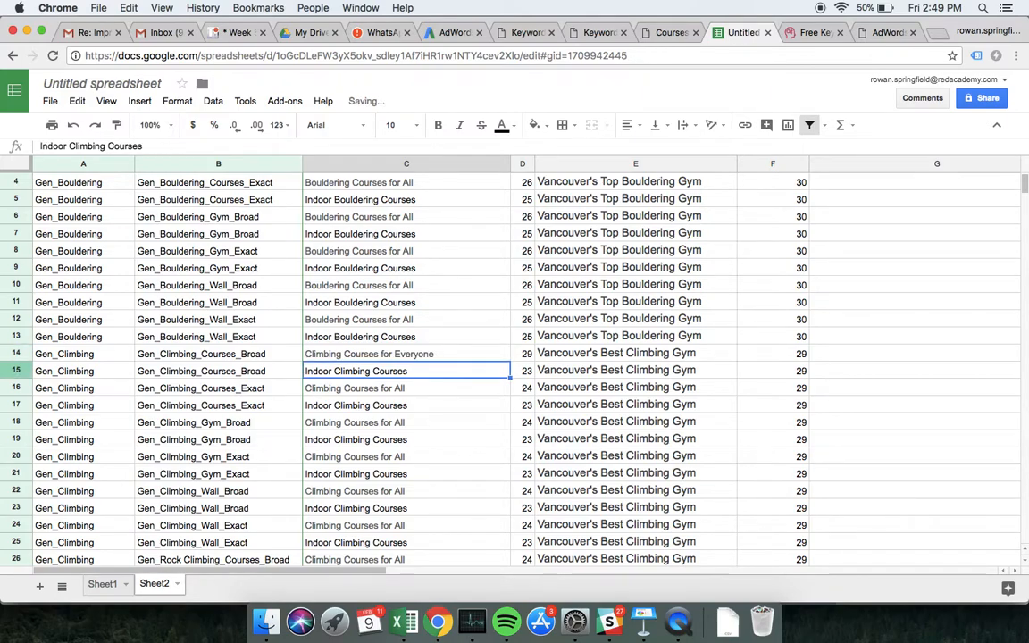
Step: Extend the C15 headline to "Indoor Climbing Courses - The Hive"
{"action": "double_click", "coordinate": [419, 374]}
{"action": "type", "text": "at"}
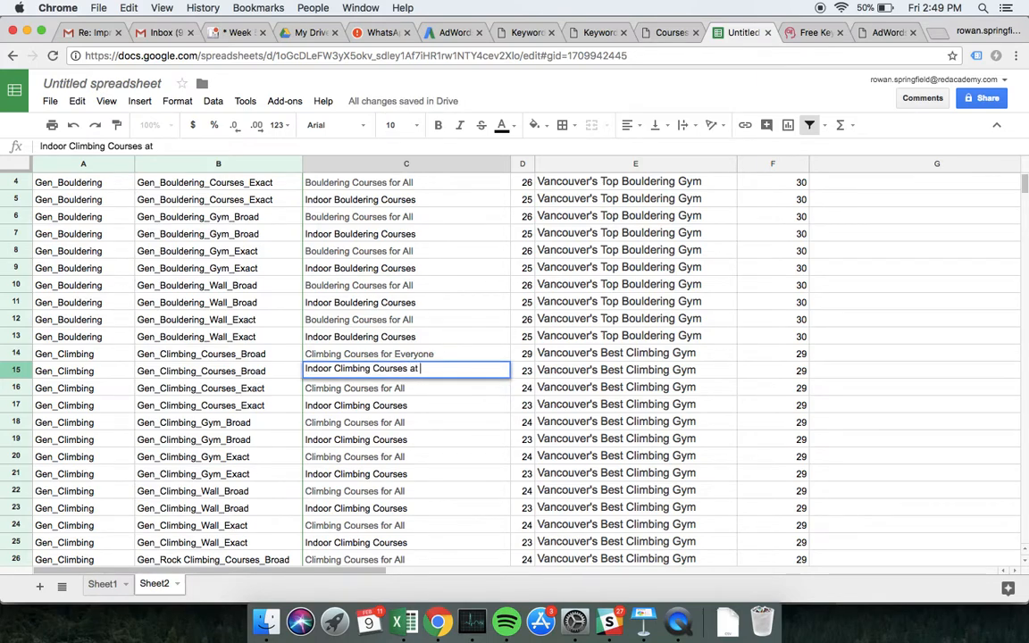
{"action": "key", "text": "BackSpace"}
{"action": "key", "text": "BackSpace"}
{"action": "type", "text": "- The Hive"}
{"action": "key", "text": "Return"}
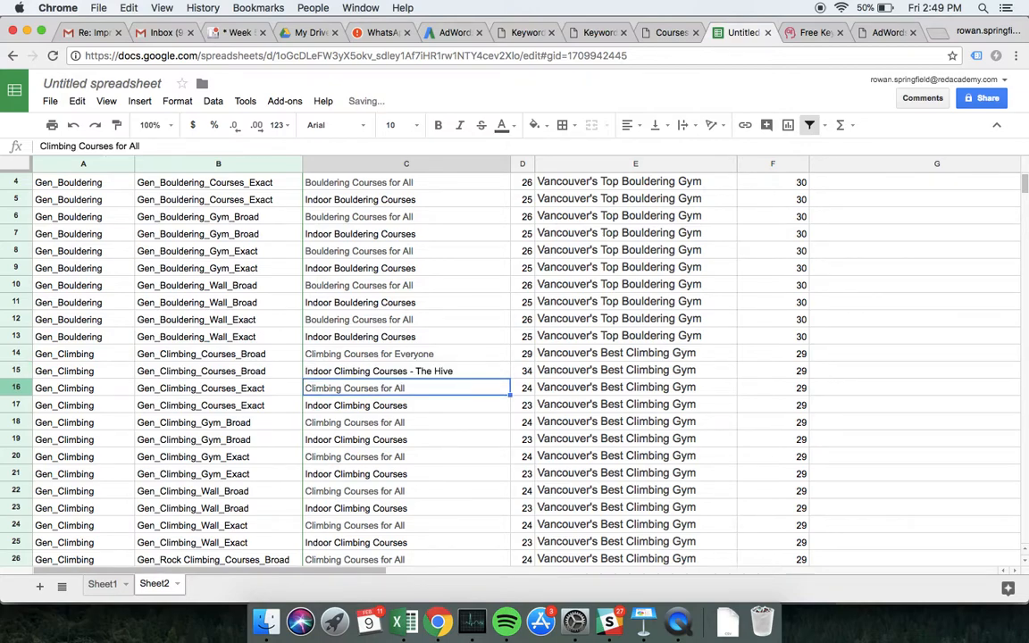
Step: Remove "Indoor" from the C15 headline and replace the dash with "at" to read "Climbing Courses at The Hive"
{"action": "left_click", "coordinate": [419, 370]}
{"action": "double_click", "coordinate": [419, 369]}
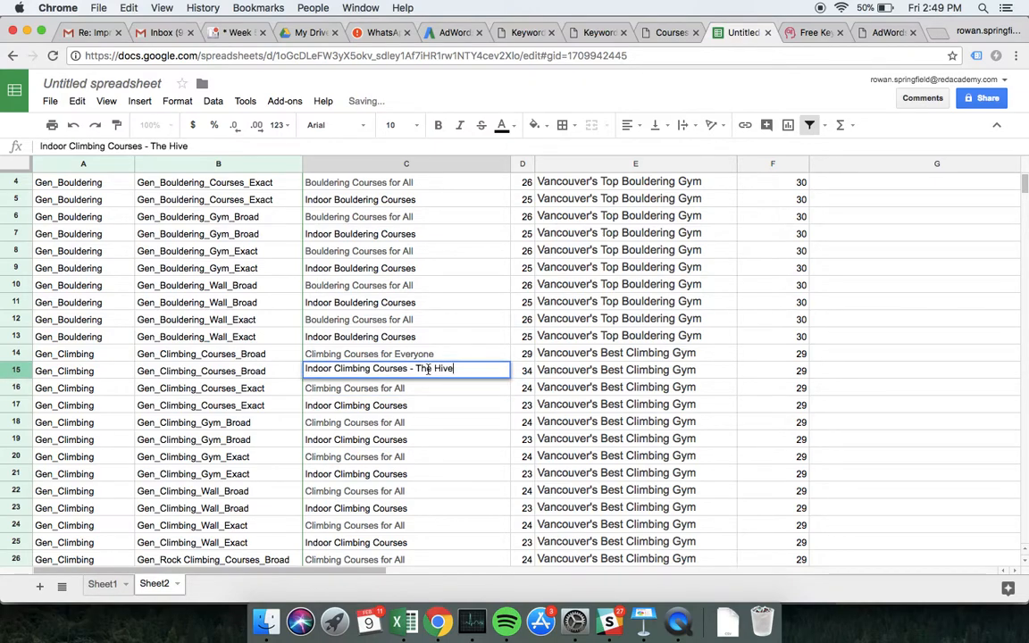
{"action": "double_click", "coordinate": [319, 368]}
{"action": "key", "text": "BackSpace"}
{"action": "left_click", "coordinate": [386, 368]}
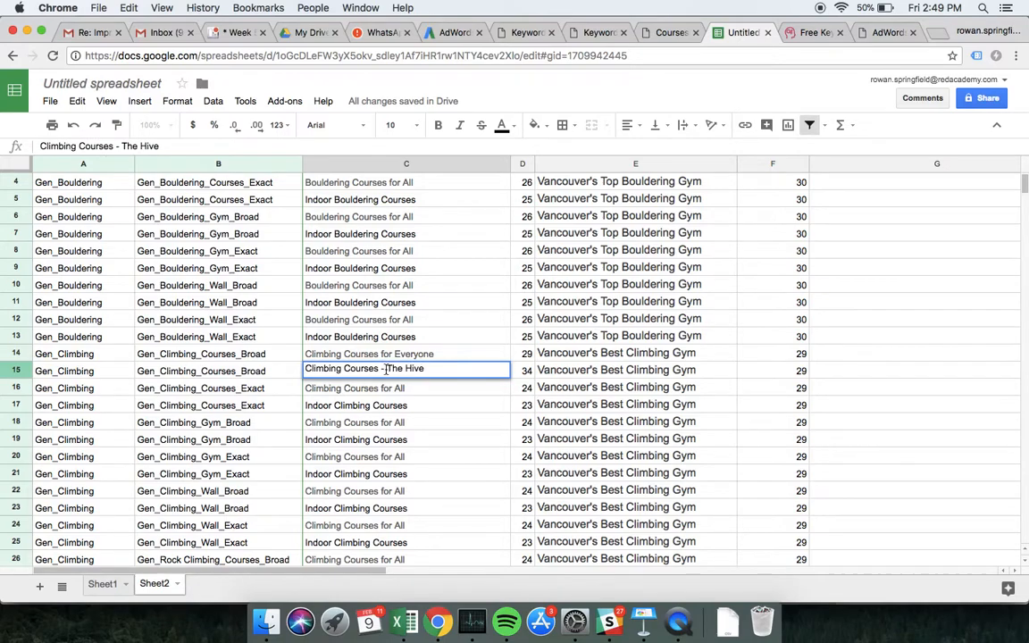
{"action": "key", "text": "BackSpace"}
{"action": "type", "text": "at"}
{"action": "key", "text": "Return"}
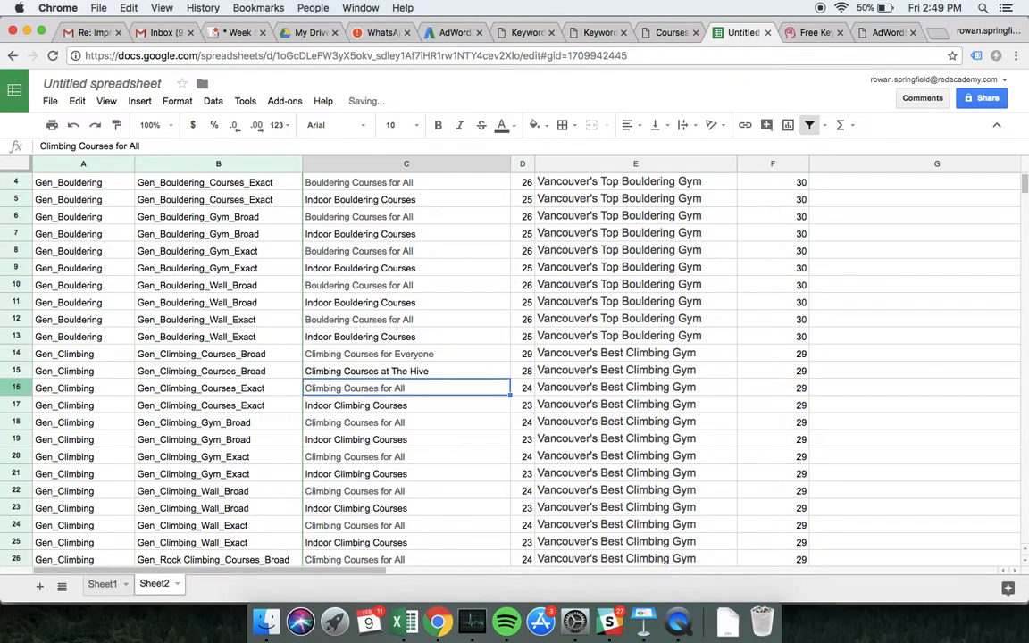
Step: Remove "Indoor" from the C3 headline and extend it to read "Bouldering Courses at the Hive"
{"action": "scroll", "coordinate": [318, 216], "scroll_direction": "up", "scroll_amount": 3}
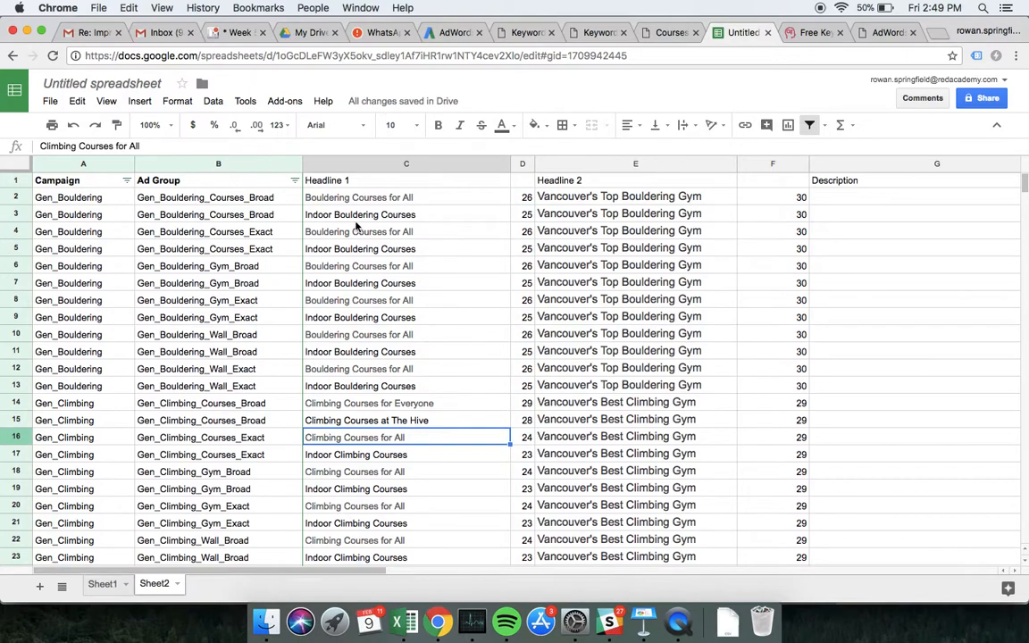
{"action": "left_click", "coordinate": [319, 215]}
{"action": "double_click", "coordinate": [319, 213]}
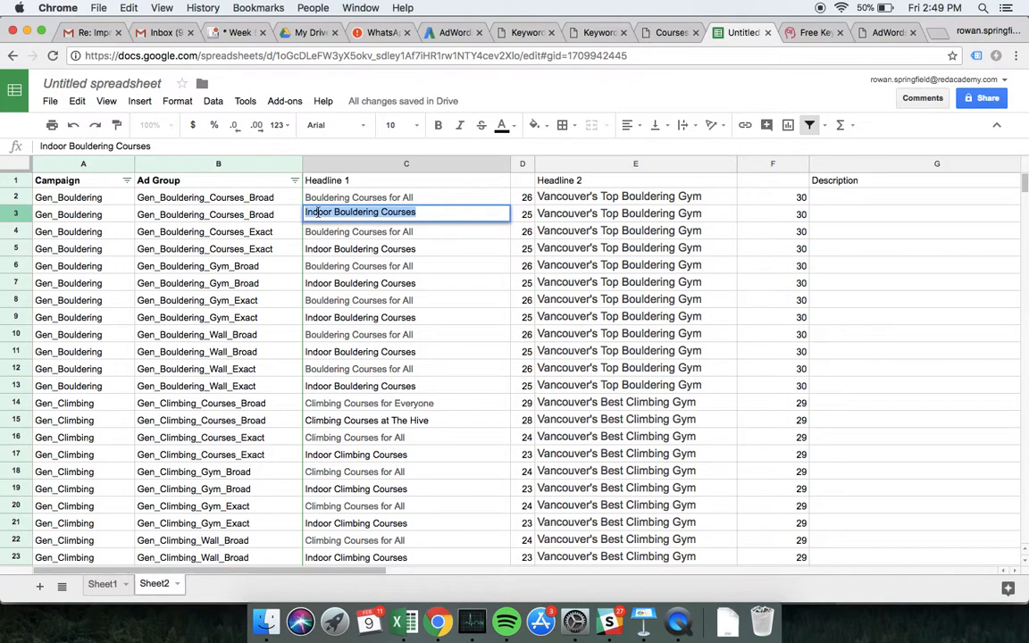
{"action": "left_click", "coordinate": [355, 248]}
{"action": "double_click", "coordinate": [333, 212]}
{"action": "left_click_drag", "start_coordinate": [334, 212], "coordinate": [300, 212]}
{"action": "key", "text": "BackSpace"}
{"action": "left_click", "coordinate": [392, 212]}
{"action": "type", "text": "at the Hove"}
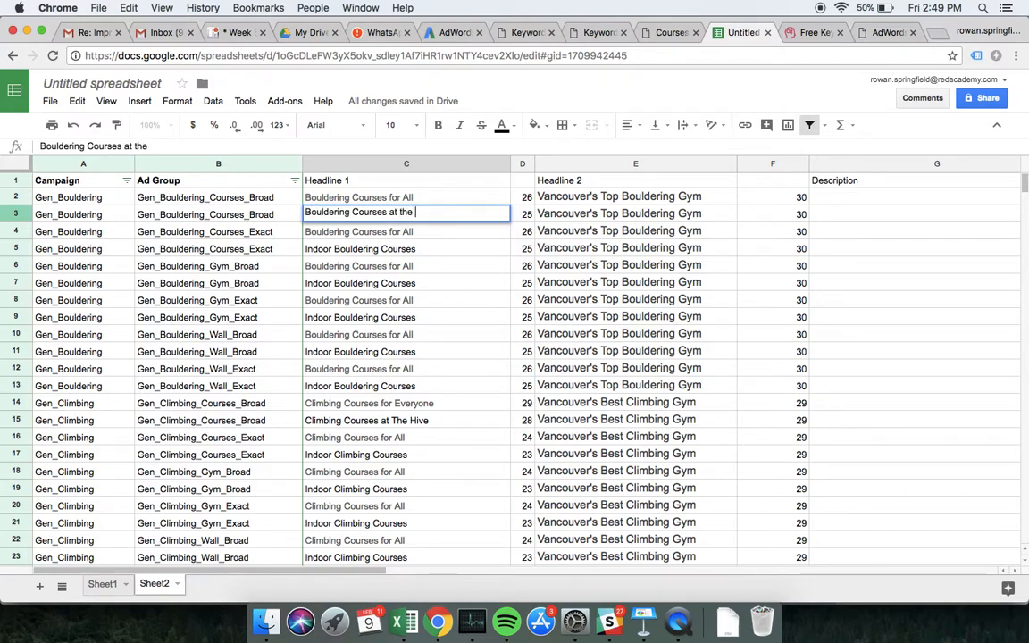
{"action": "key", "text": "BackSpace"}
{"action": "key", "text": "BackSpace"}
{"action": "key", "text": "BackSpace"}
{"action": "type", "text": "ive"}
{"action": "key", "text": "Return"}
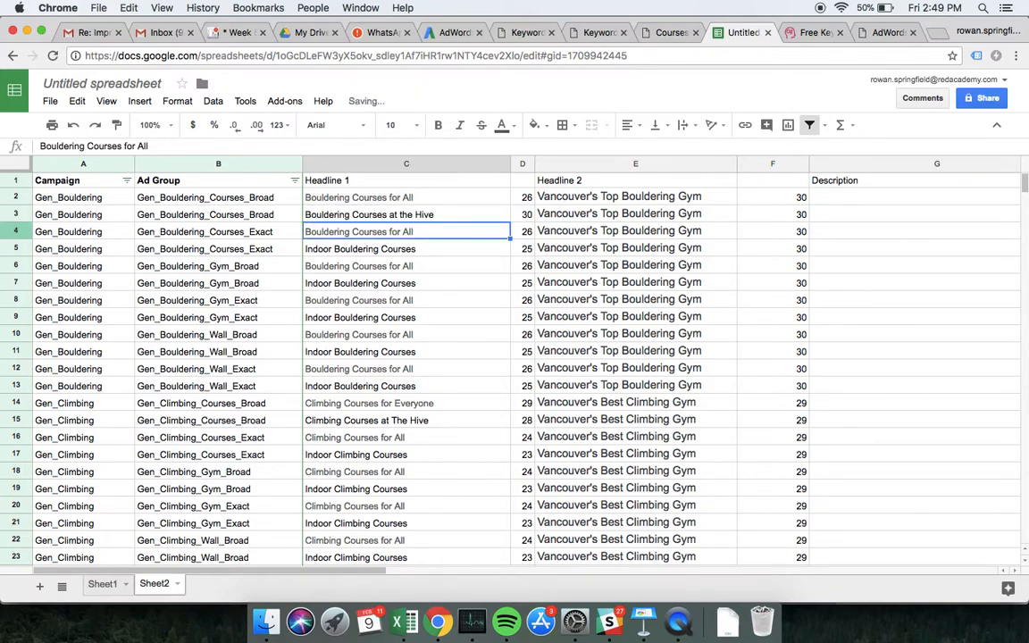
Step: Fill the bouldering headlines in C2:C3 down through C13, and the climbing headlines in C14:C15 down through C37
{"action": "left_click_drag", "start_coordinate": [441, 200], "coordinate": [439, 224]}
{"action": "left_click_drag", "start_coordinate": [510, 222], "coordinate": [484, 386]}
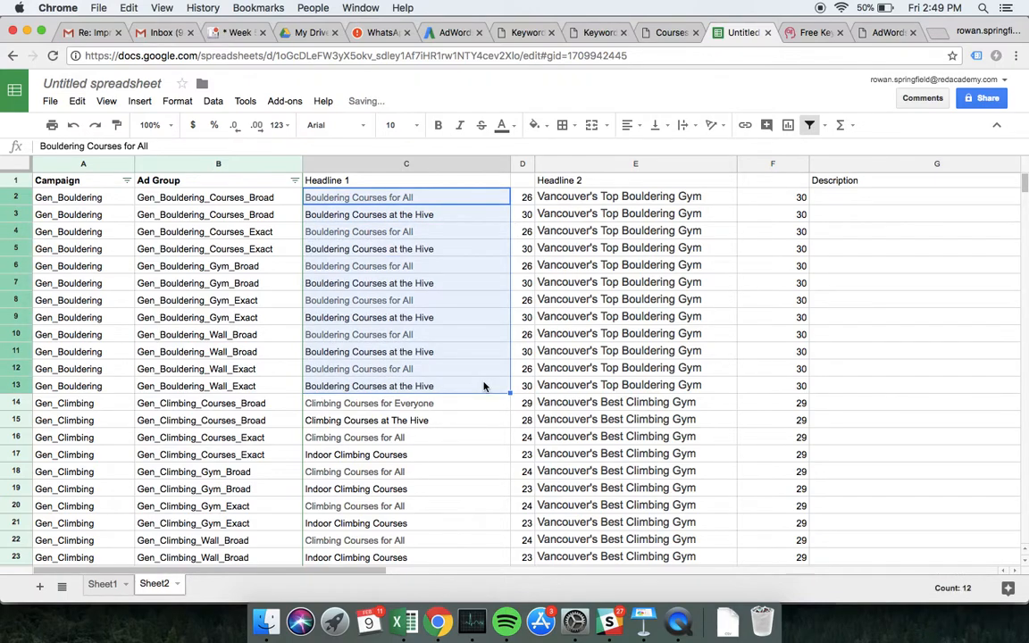
{"action": "scroll", "coordinate": [483, 387], "scroll_direction": "down", "scroll_amount": 2}
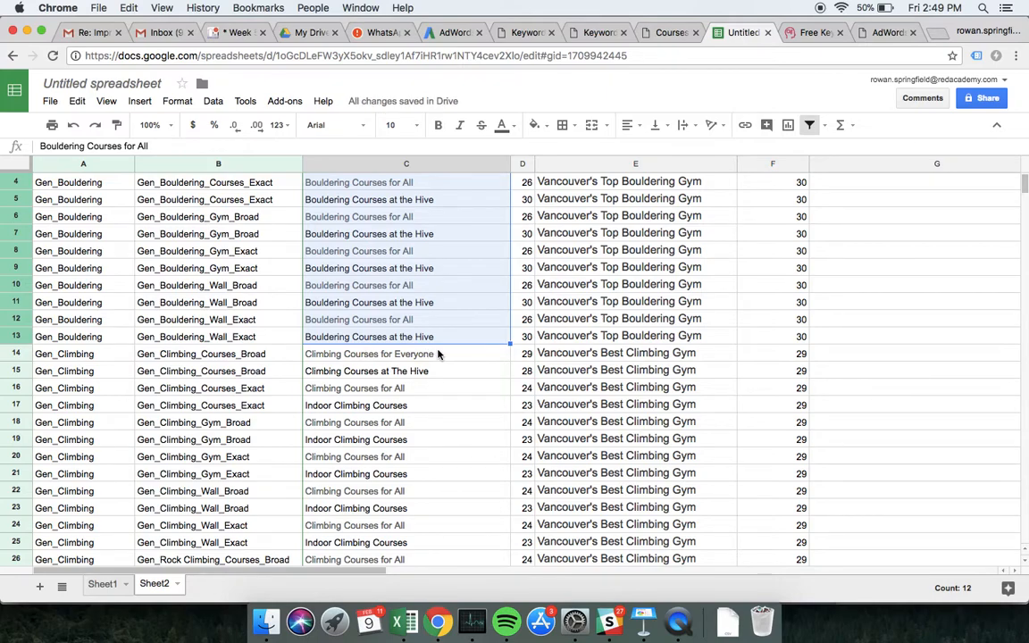
{"action": "left_click_drag", "start_coordinate": [444, 357], "coordinate": [450, 369]}
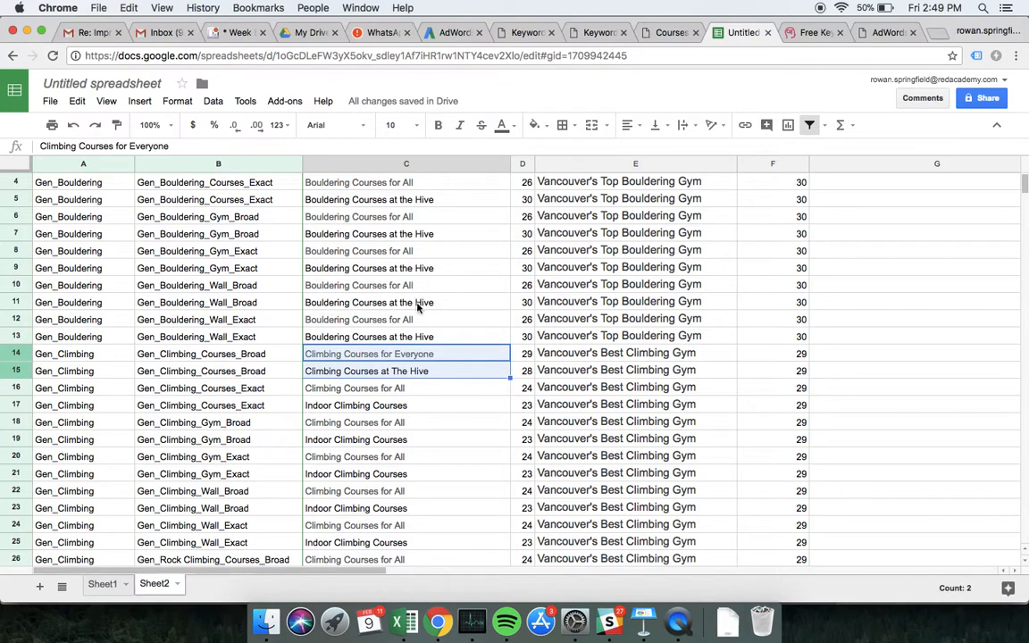
{"action": "left_click_drag", "start_coordinate": [510, 378], "coordinate": [485, 478]}
{"action": "scroll", "coordinate": [454, 521], "scroll_direction": "down", "scroll_amount": 5}
{"action": "scroll", "coordinate": [486, 478], "scroll_direction": "up", "scroll_amount": 3}
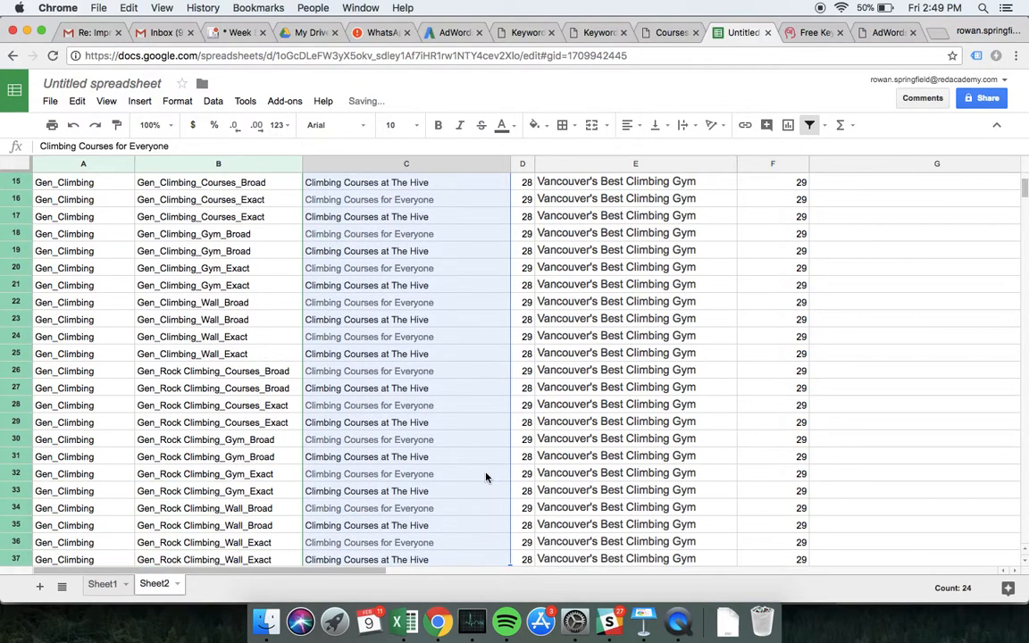
Step: Narrow the character count columns F and D to fit their two-digit numbers
{"action": "scroll", "coordinate": [486, 478], "scroll_direction": "up", "scroll_amount": 5}
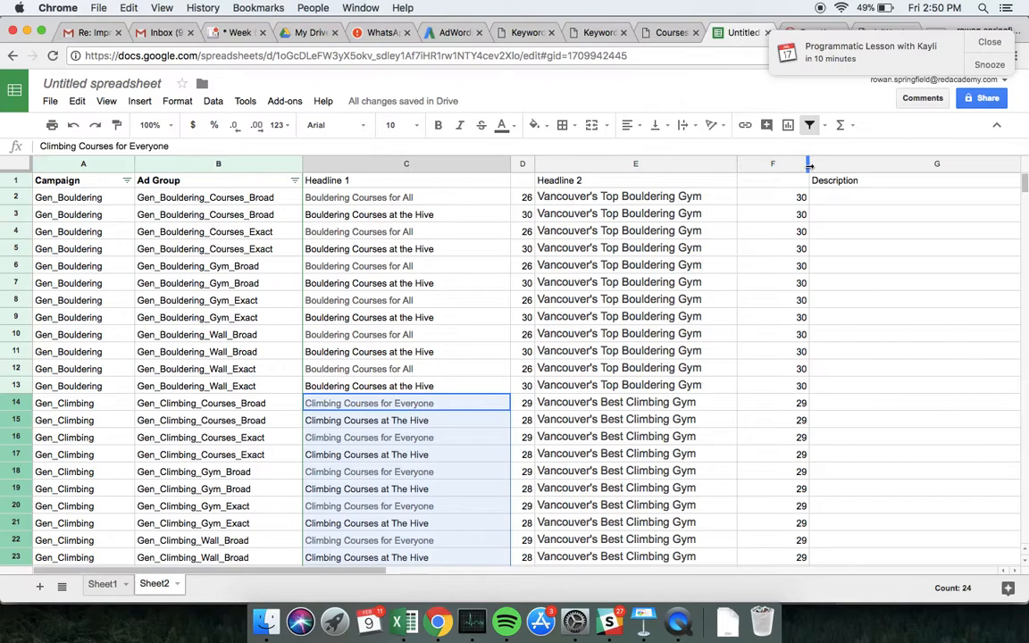
{"action": "left_click_drag", "start_coordinate": [808, 164], "coordinate": [752, 164]}
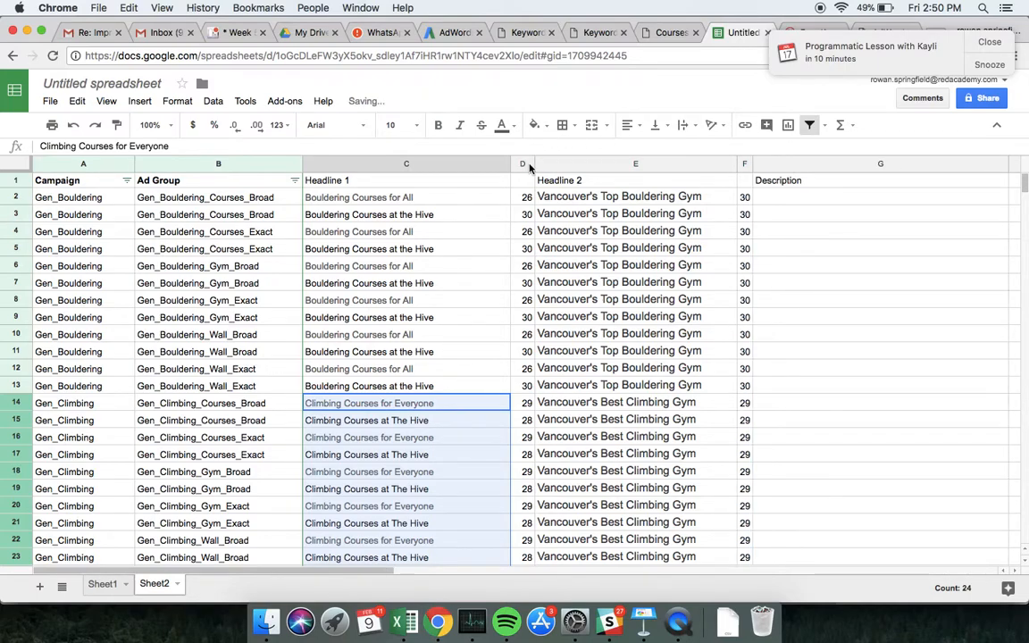
{"action": "left_click_drag", "start_coordinate": [534, 164], "coordinate": [526, 164]}
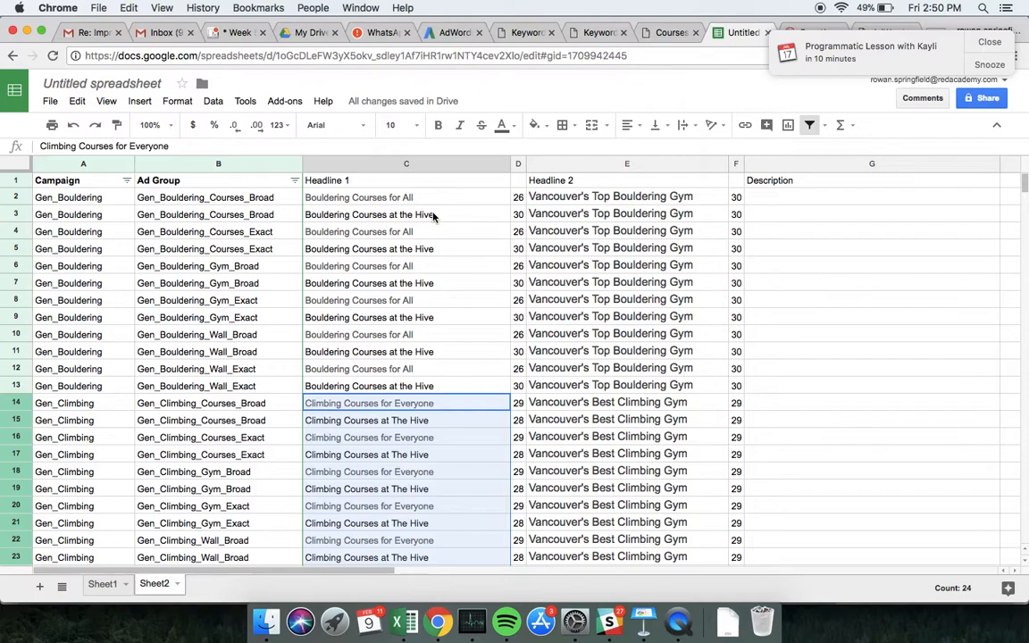
{"action": "scroll", "coordinate": [649, 240], "scroll_direction": "right", "scroll_amount": 3}
{"action": "scroll", "coordinate": [649, 240], "scroll_direction": "left", "scroll_amount": 3}
{"action": "scroll", "coordinate": [446, 229], "scroll_direction": "right", "scroll_amount": 2}
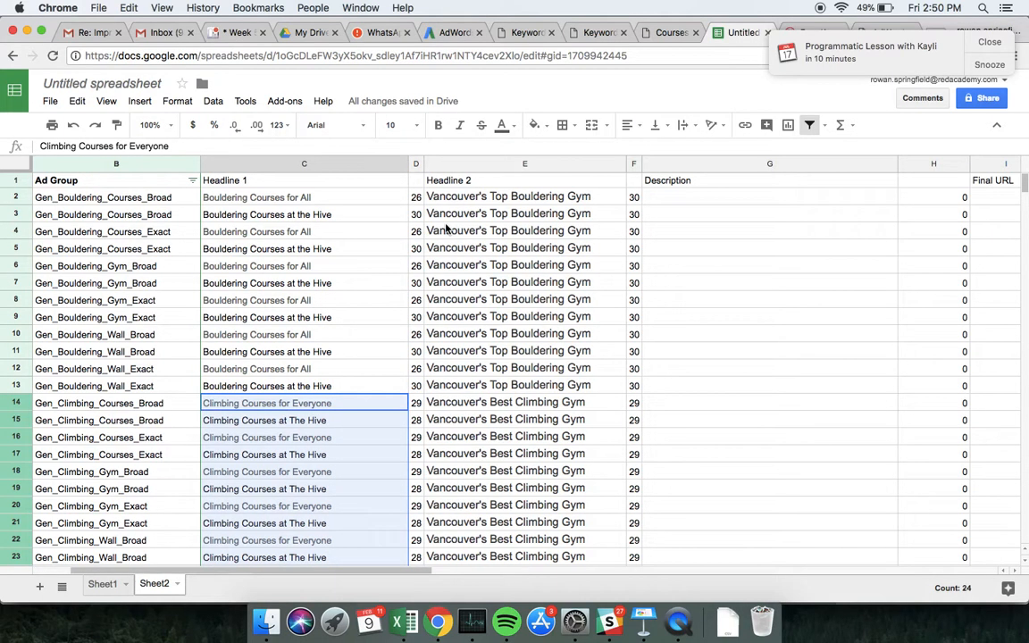
{"action": "scroll", "coordinate": [446, 230], "scroll_direction": "right", "scroll_amount": 3}
{"action": "scroll", "coordinate": [446, 230], "scroll_direction": "left", "scroll_amount": 3}
{"action": "scroll", "coordinate": [329, 250], "scroll_direction": "left", "scroll_amount": 2}
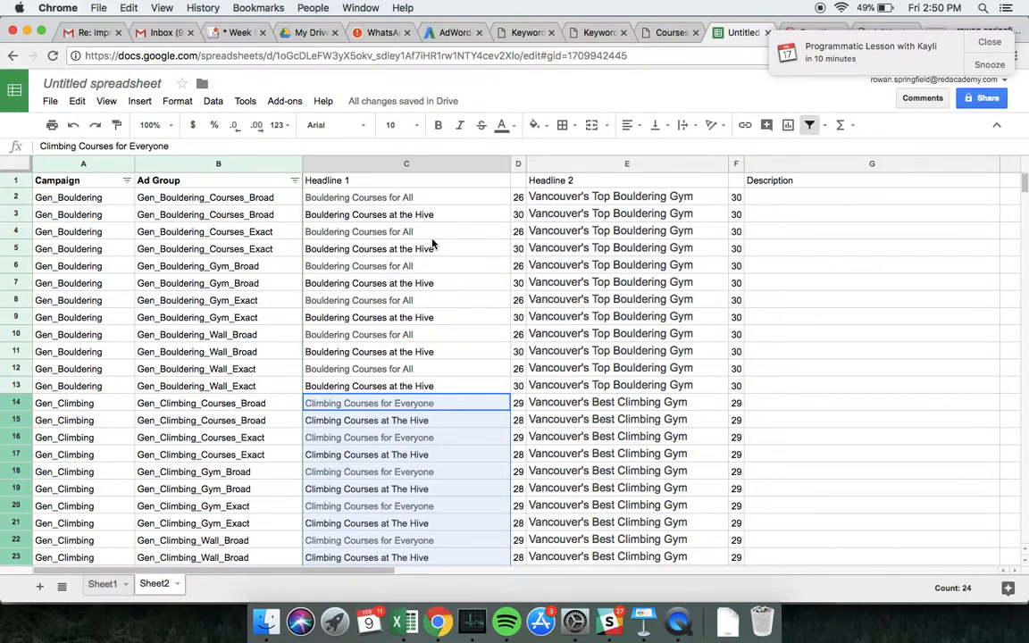
Step: Rewrite the C6 headline for the Gen_Bouldering_Gym_Broad ad group as "The Hive Bouldering Gym"
{"action": "double_click", "coordinate": [363, 266]}
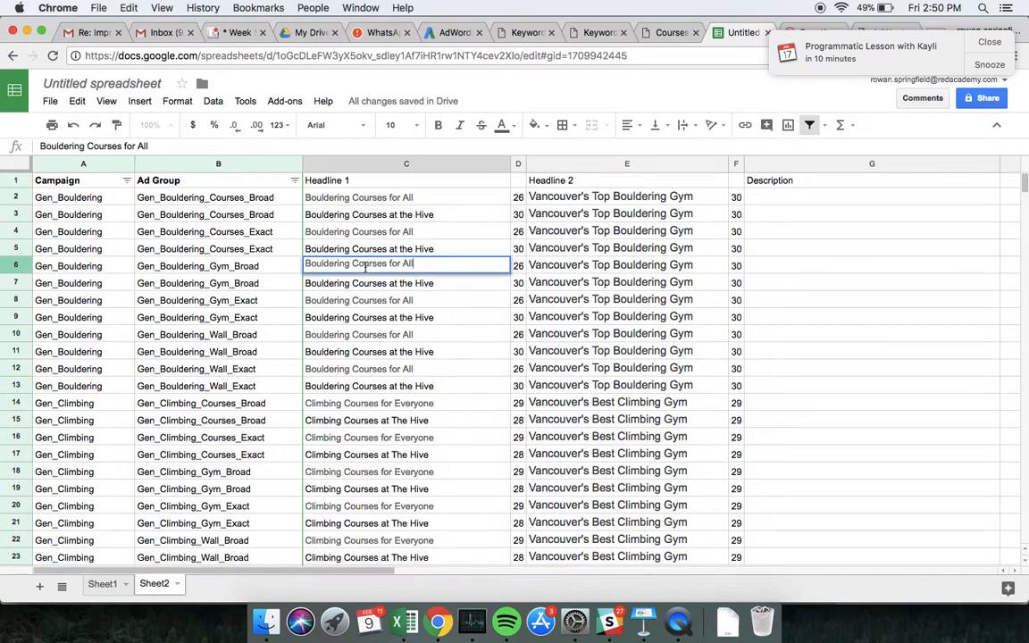
{"action": "double_click", "coordinate": [369, 266]}
{"action": "triple_click", "coordinate": [385, 262]}
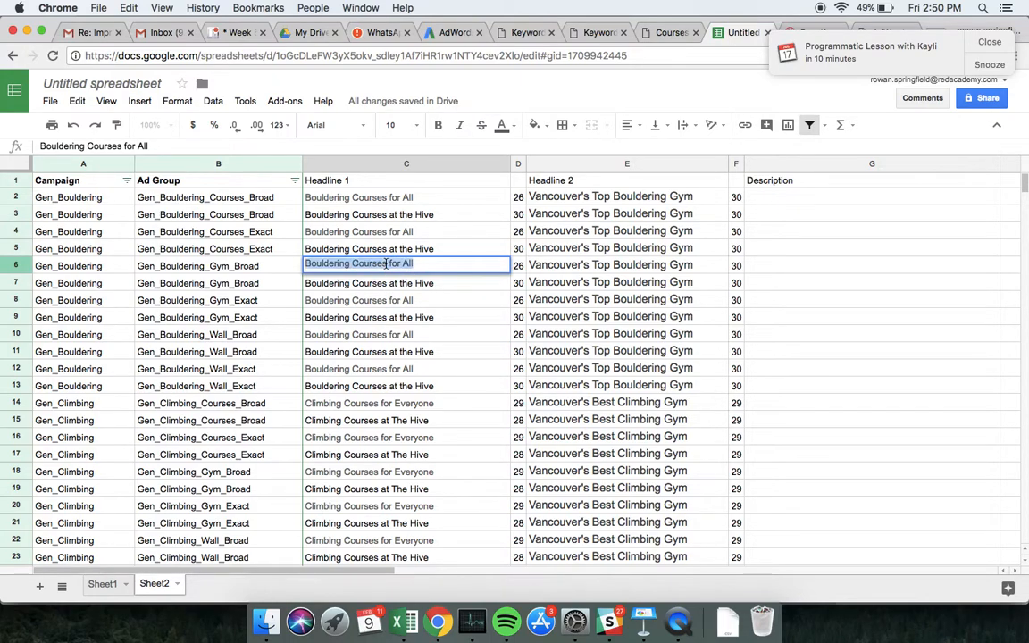
{"action": "double_click", "coordinate": [384, 263]}
{"action": "left_click", "coordinate": [305, 264]}
{"action": "type", "text": "The Hive"}
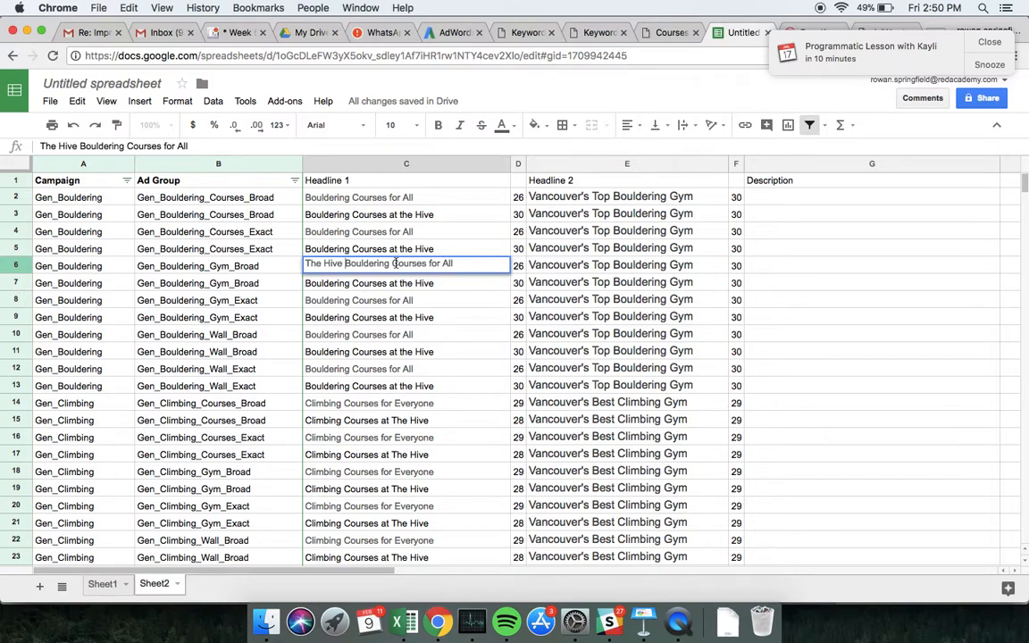
{"action": "left_click_drag", "start_coordinate": [393, 263], "coordinate": [491, 274]}
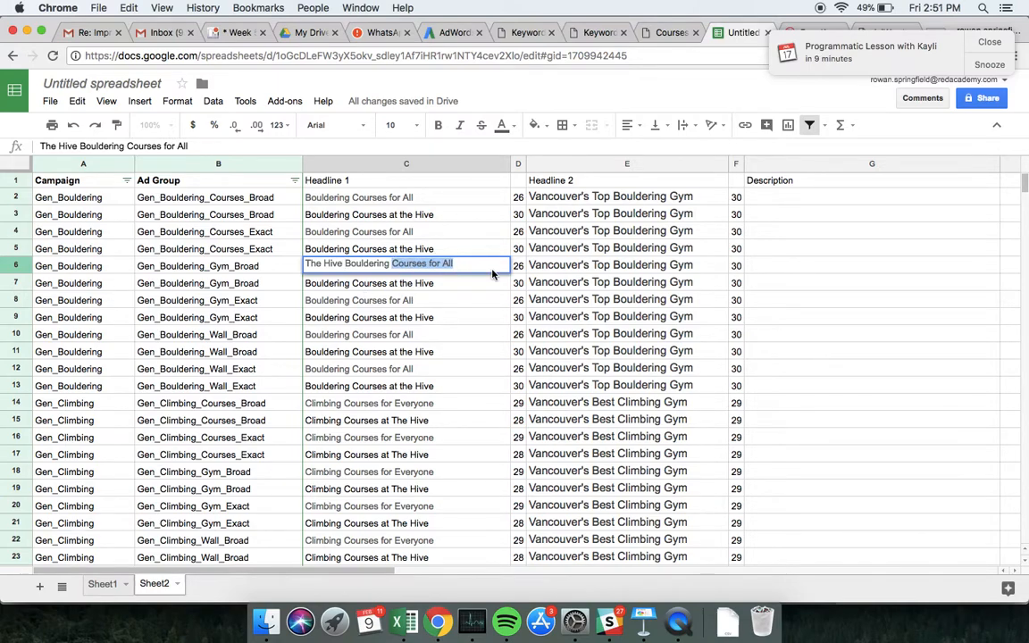
{"action": "type", "text": "Gym"}
{"action": "key", "text": "Return"}
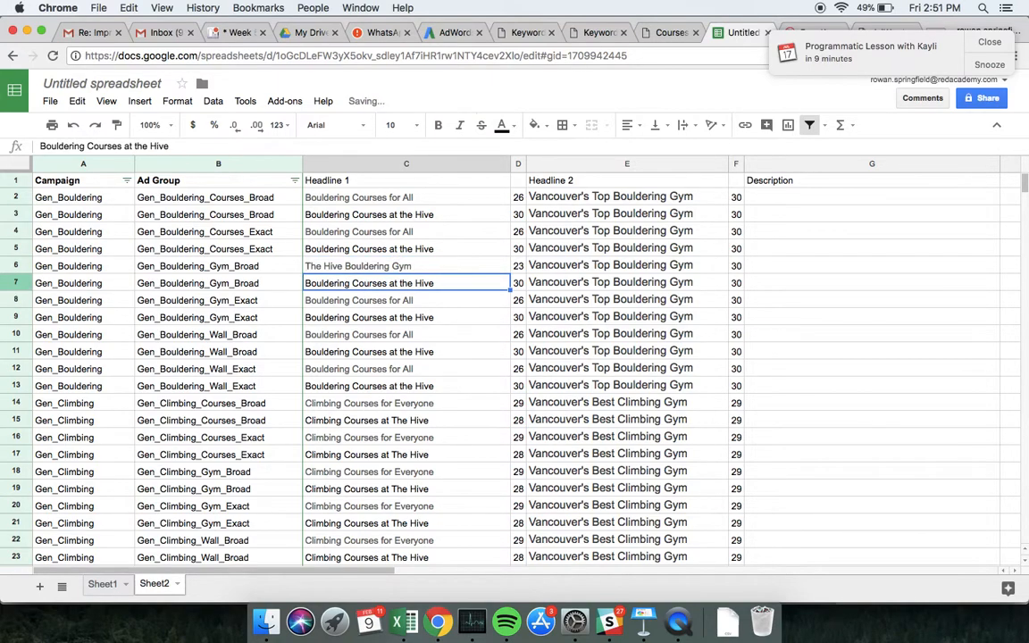
Step: Insert "Indoor" into the C6 headline so it reads "The Hive Indoor Bouldering Gym"
{"action": "double_click", "coordinate": [348, 264]}
{"action": "left_click", "coordinate": [346, 264]}
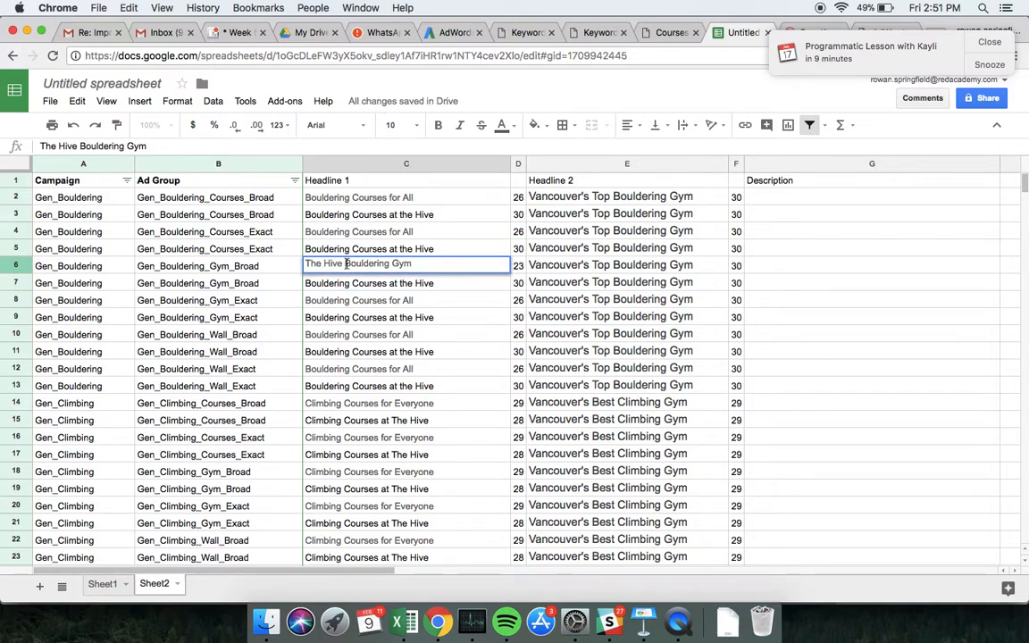
{"action": "type", "text": "Indoor"}
{"action": "key", "text": "Return"}
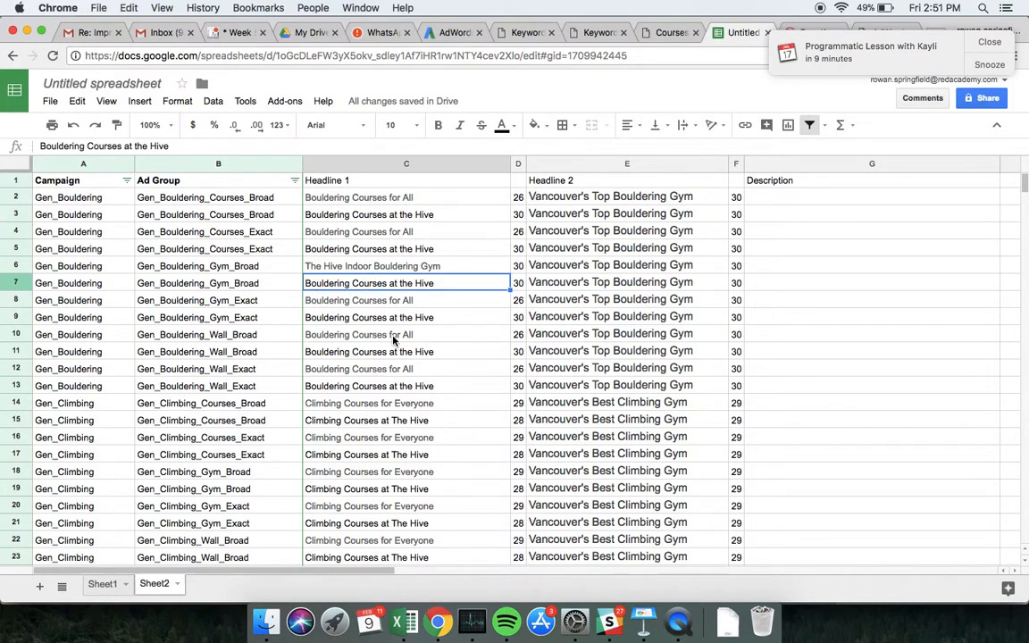
{"action": "type", "text": "Vancouv"}
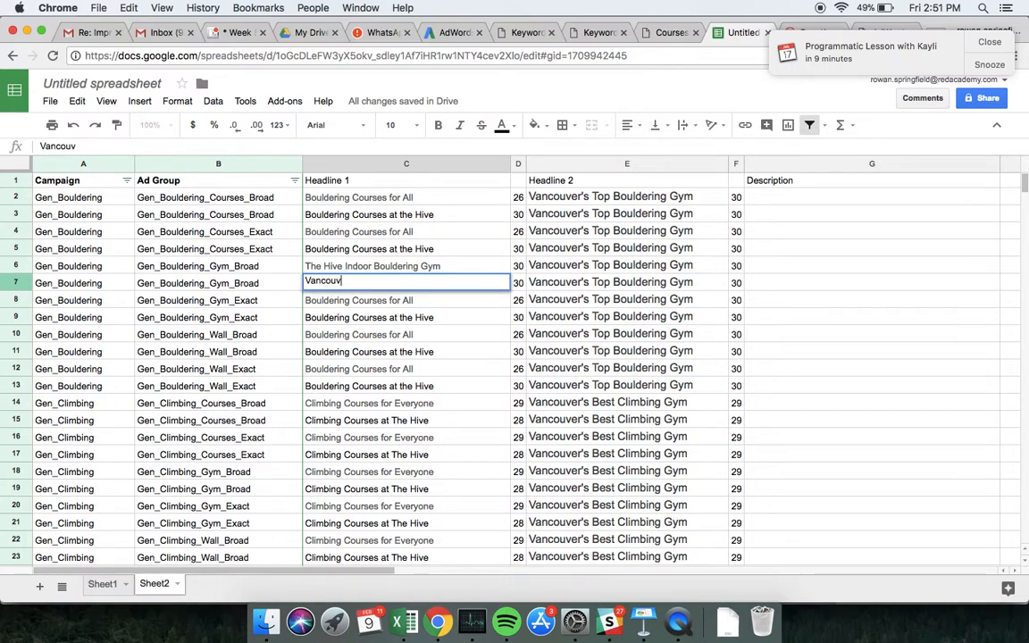
{"action": "type", "text": "er's Top"}
{"action": "left_click", "coordinate": [418, 325]}
{"action": "left_click", "coordinate": [366, 282]}
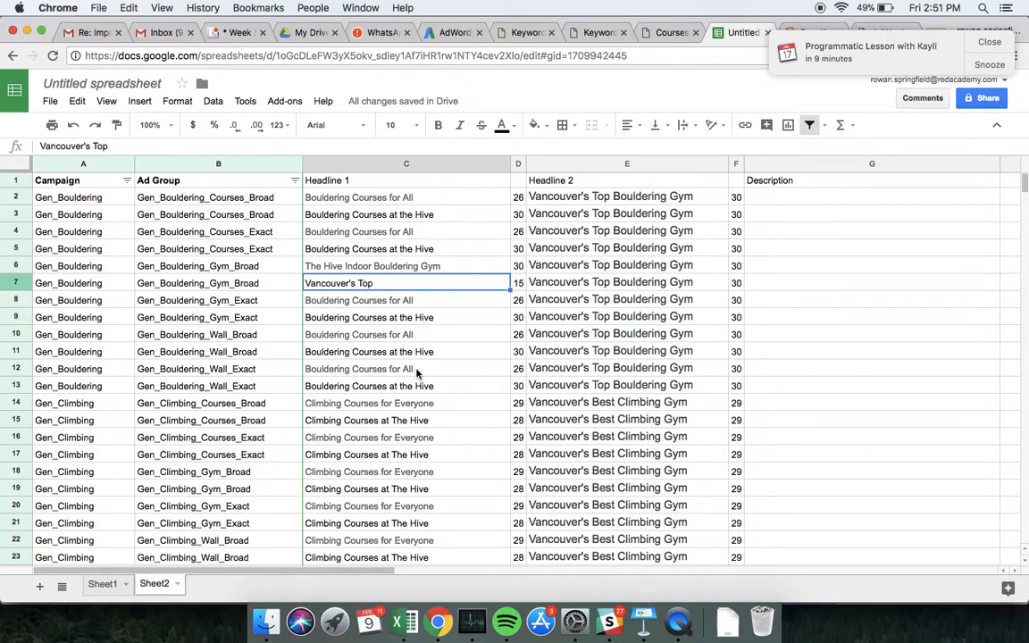
Step: Set the C7 headline to "Indoor Bouldering at The Hive" and fill C6:C7 down through C9
{"action": "type", "text": "Indoor Bouldering at "}
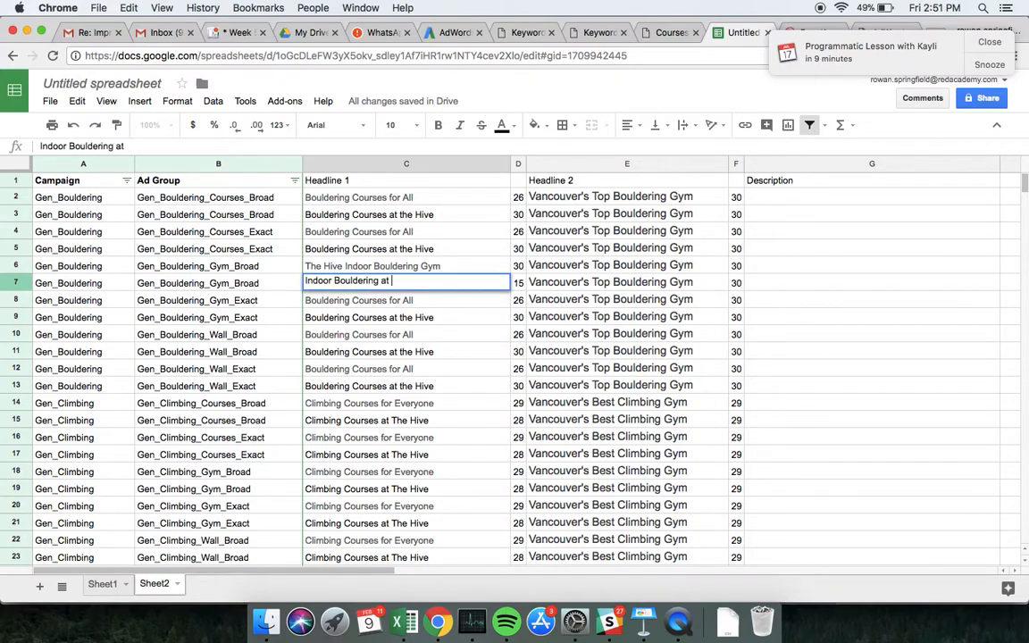
{"action": "type", "text": "The Hive"}
{"action": "left_click", "coordinate": [492, 307]}
{"action": "left_click", "coordinate": [453, 266]}
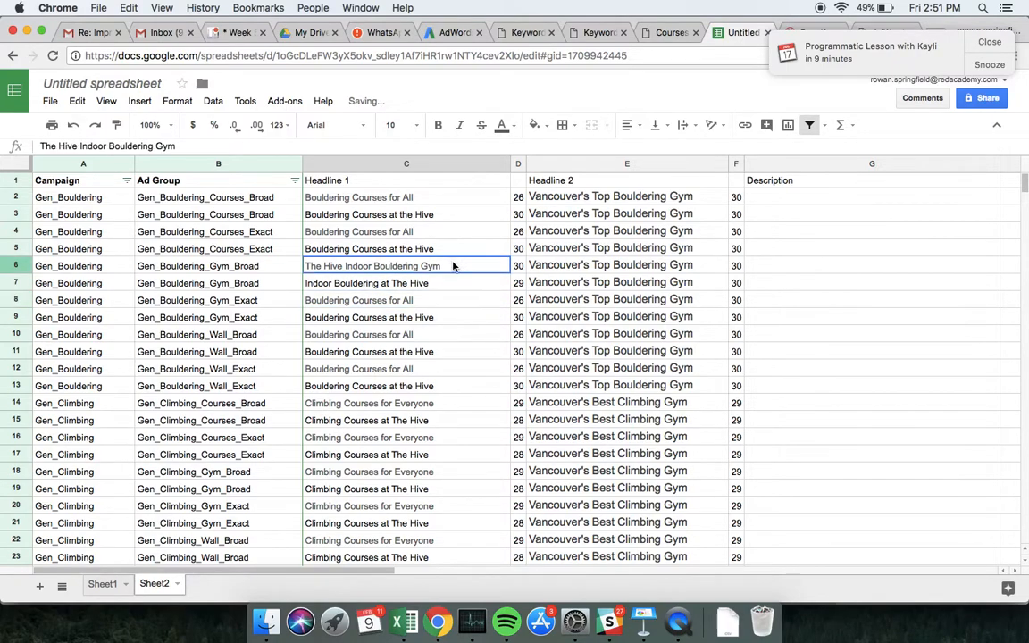
{"action": "left_click", "coordinate": [453, 282], "text": "shift"}
{"action": "left_click_drag", "start_coordinate": [510, 289], "coordinate": [508, 323]}
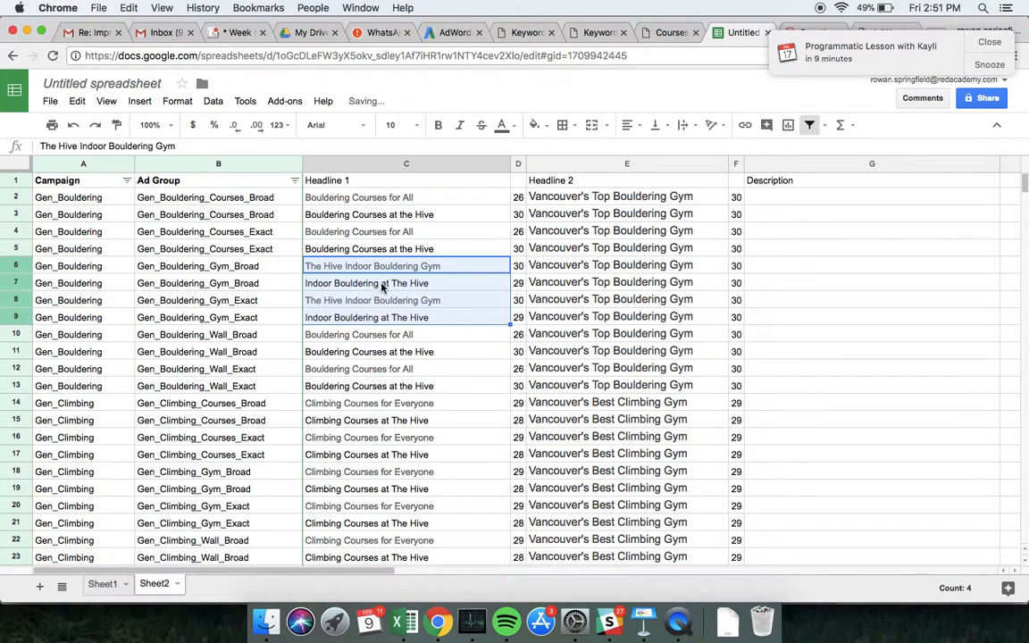
Step: Remove "Indoor" from the C7 headline and add "Gym" so it reads "Bouldering Gym at The Hive"
{"action": "triple_click", "coordinate": [325, 284]}
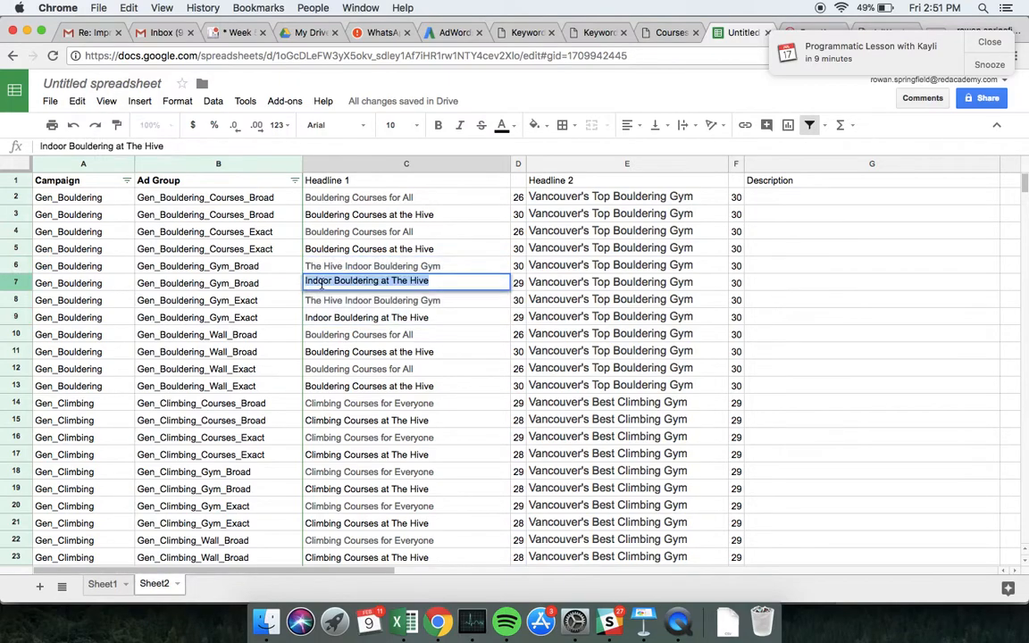
{"action": "left_click", "coordinate": [332, 298]}
{"action": "triple_click", "coordinate": [325, 282]}
{"action": "left_click", "coordinate": [450, 278]}
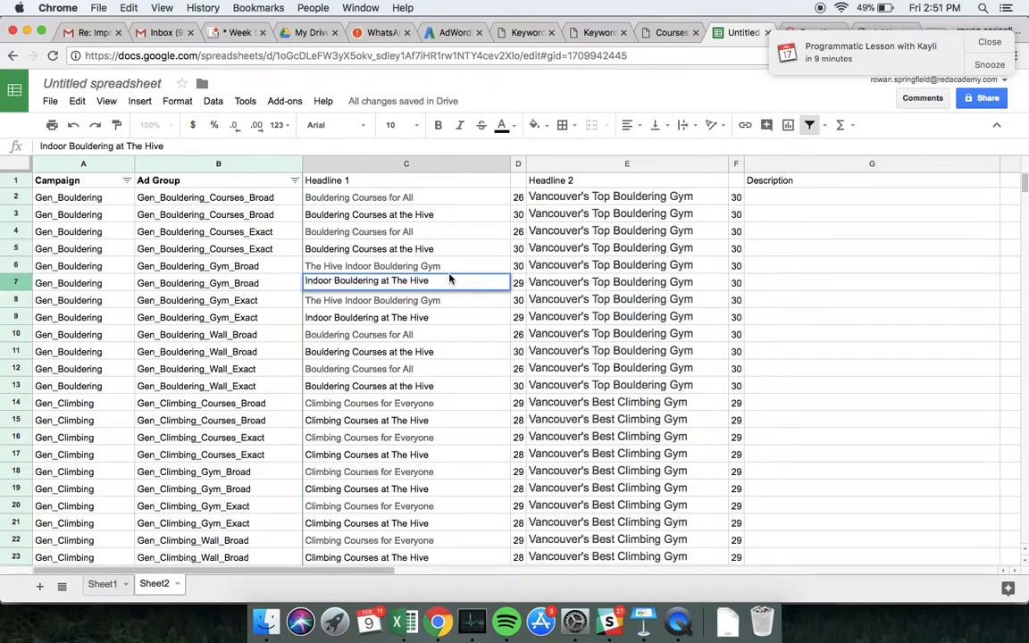
{"action": "double_click", "coordinate": [324, 284]}
{"action": "key", "text": "BackSpace"}
{"action": "type", "text": "Gym"}
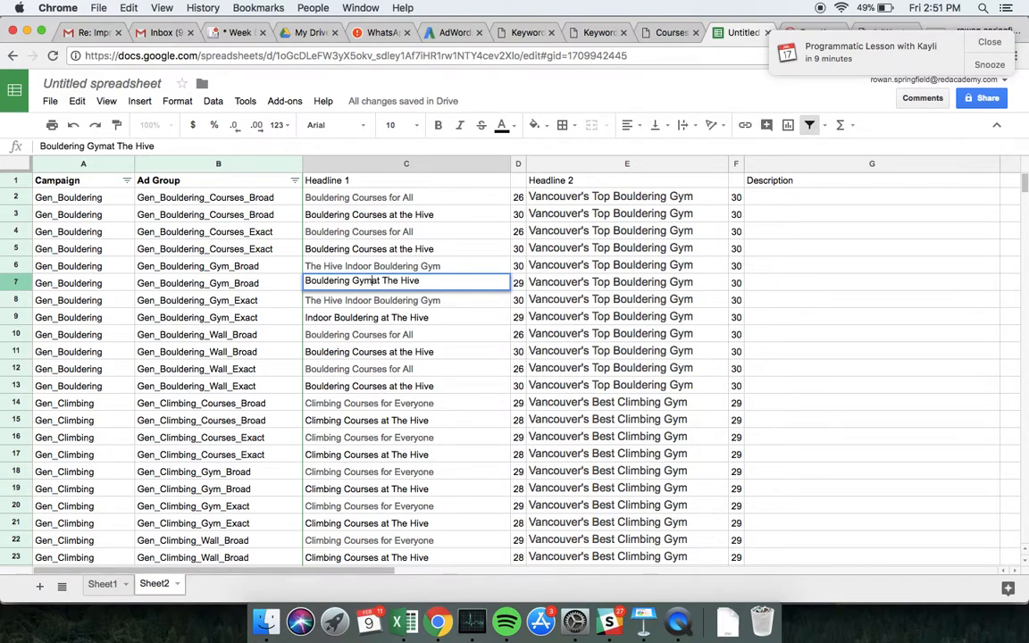
{"action": "key", "text": "BackSpace"}
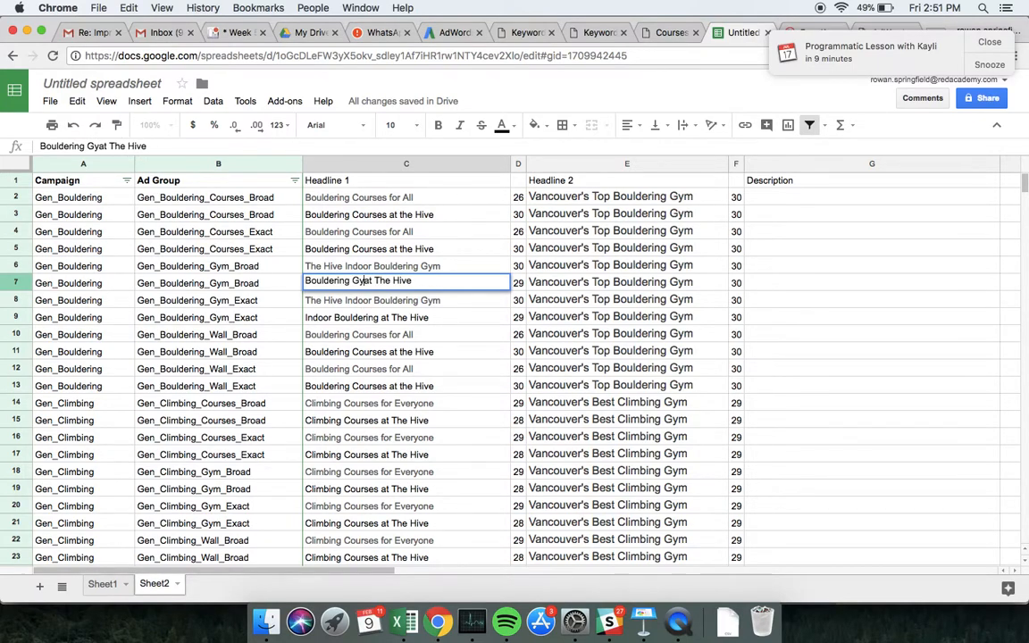
{"action": "type", "text": "m"}
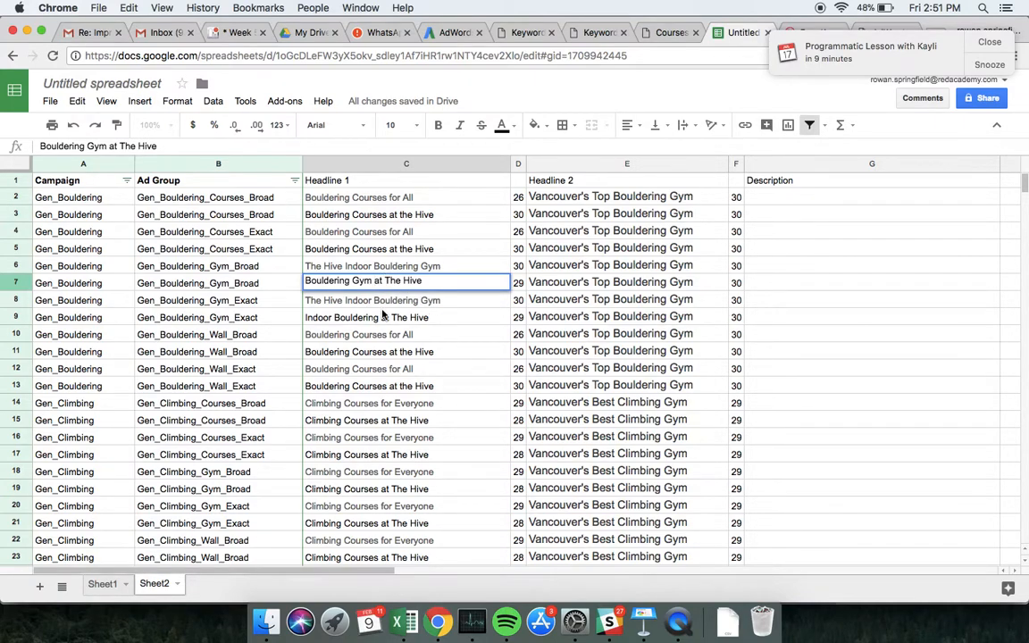
Step: Replace "at" with a dash so C7 reads "Bouldering Gym - The Hive", and fill C6:C7 down through C9
{"action": "key", "text": "Delete"}
{"action": "key", "text": "Delete"}
{"action": "type", "text": "-"}
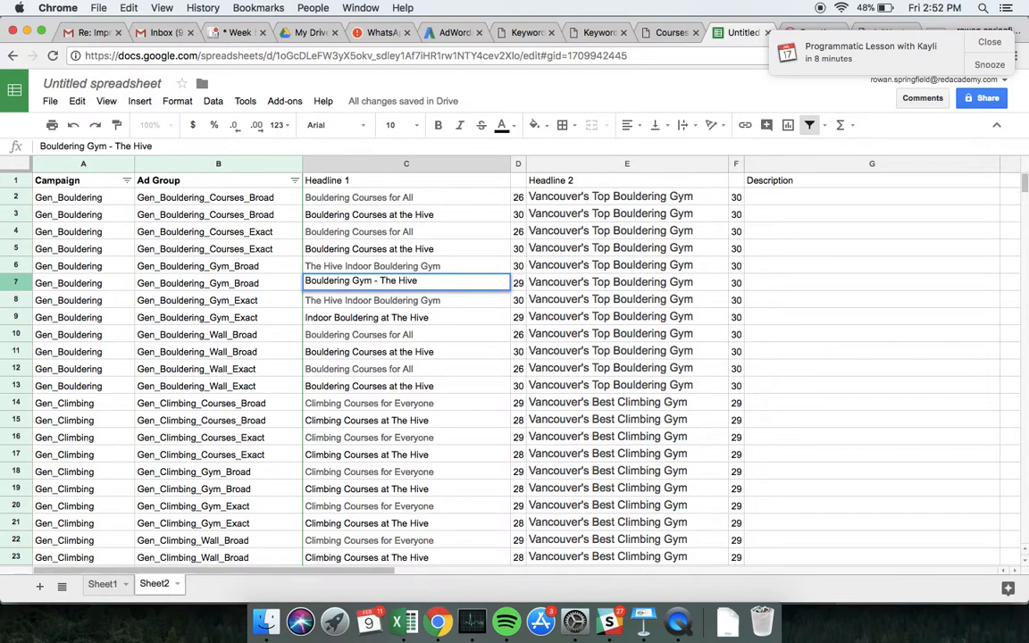
{"action": "key", "text": "Return"}
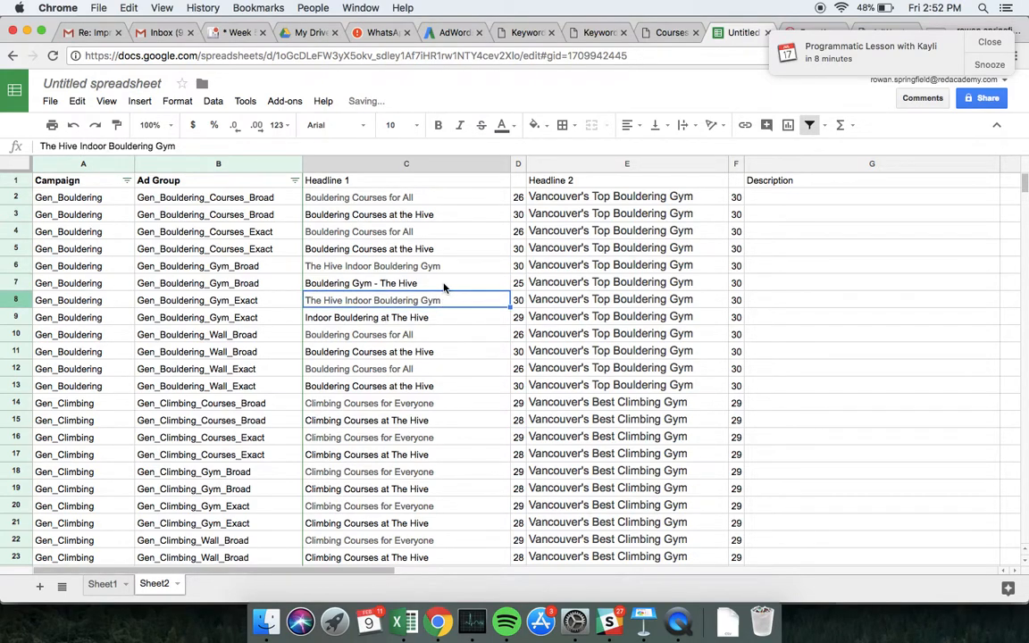
{"action": "left_click_drag", "start_coordinate": [398, 261], "coordinate": [466, 275]}
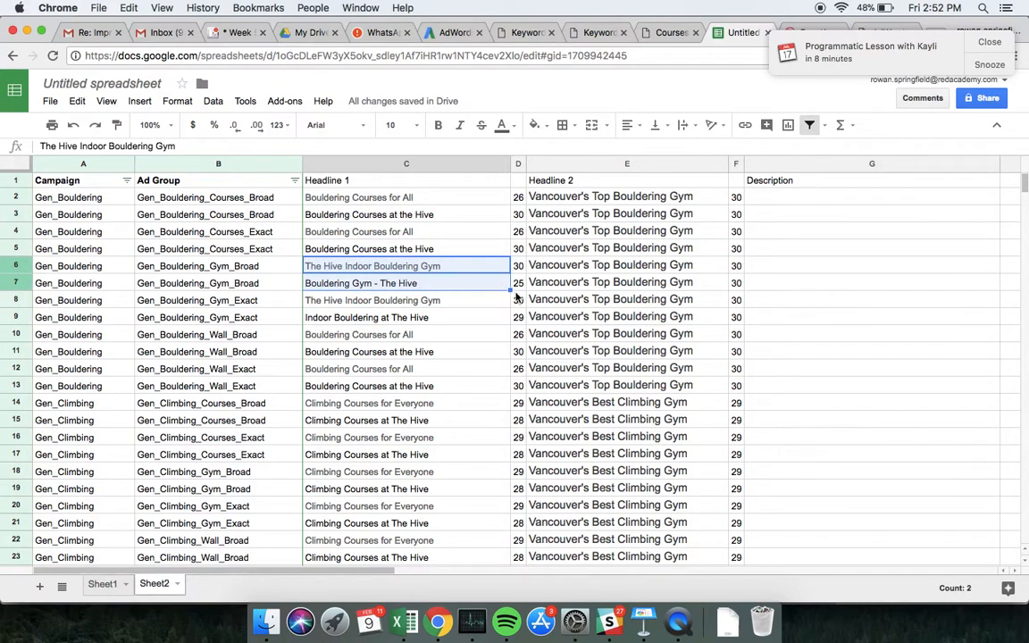
{"action": "left_click_drag", "start_coordinate": [510, 289], "coordinate": [511, 319]}
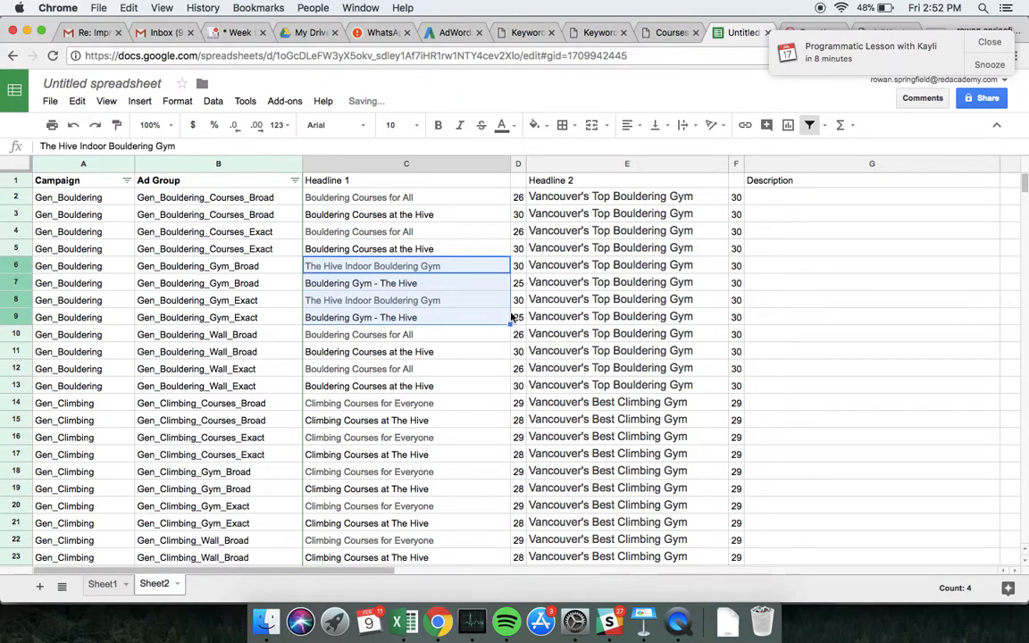
Step: Copy the gym headlines in C6:C9 into the bouldering wall rows C10:C13
{"action": "key", "text": "super+c"}
{"action": "left_click", "coordinate": [398, 338]}
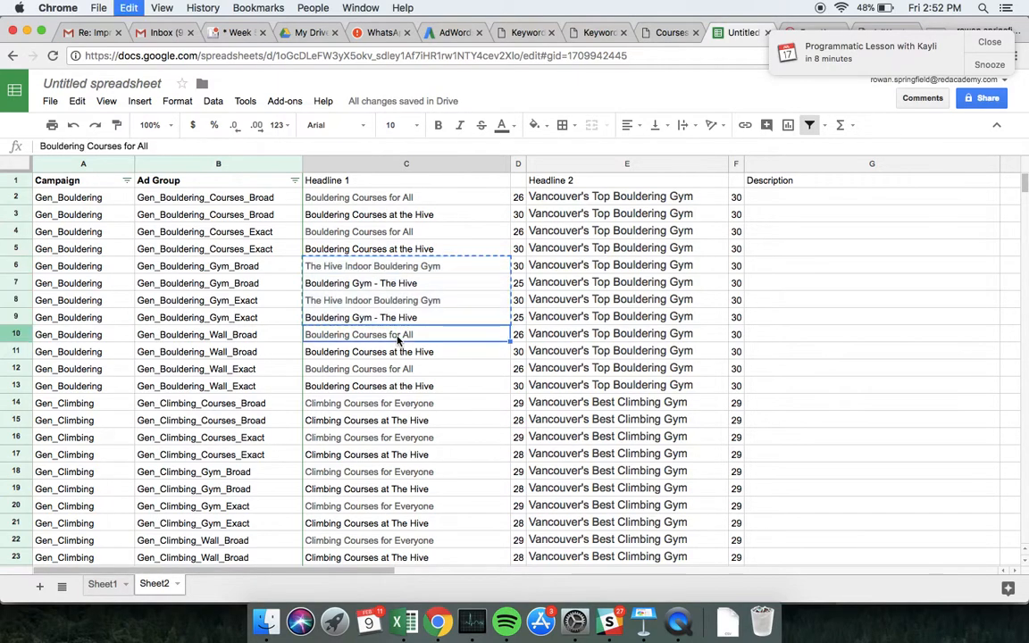
{"action": "key", "text": "super+v"}
Step: Replace every "gym" with "Wall" in the headlines in C10:C13
{"action": "left_click", "coordinate": [76, 101]}
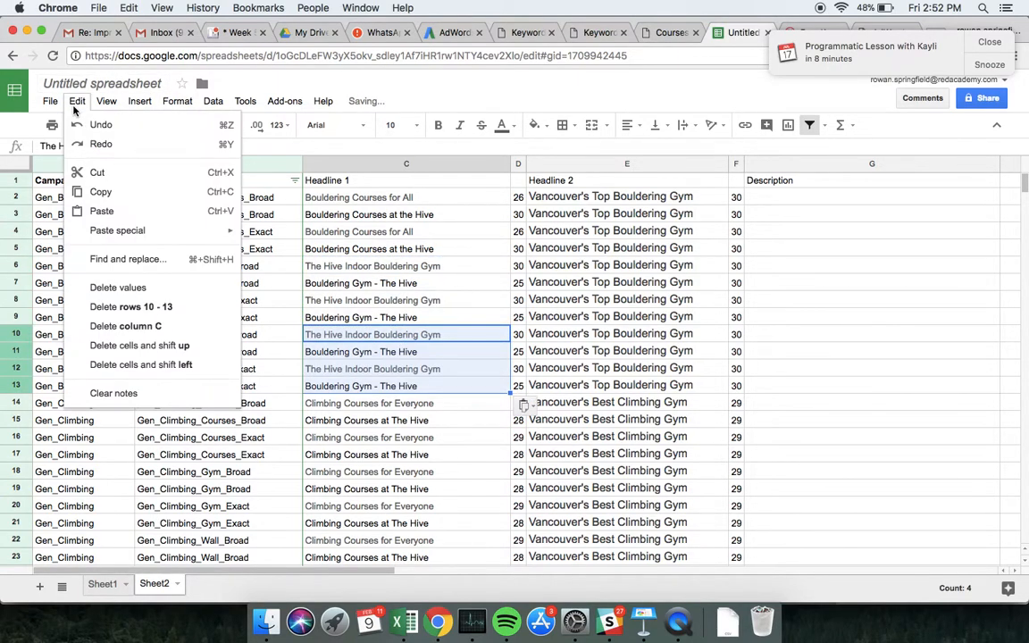
{"action": "left_click", "coordinate": [124, 259]}
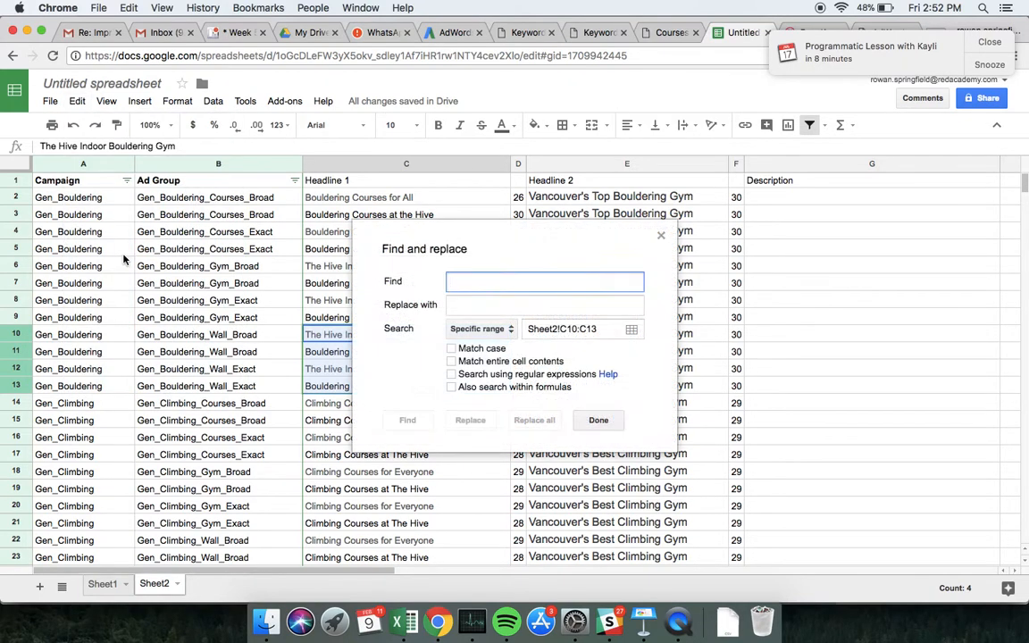
{"action": "type", "text": "gym"}
{"action": "key", "text": "Tab"}
{"action": "type", "text": "Wall"}
{"action": "left_click", "coordinate": [535, 421]}
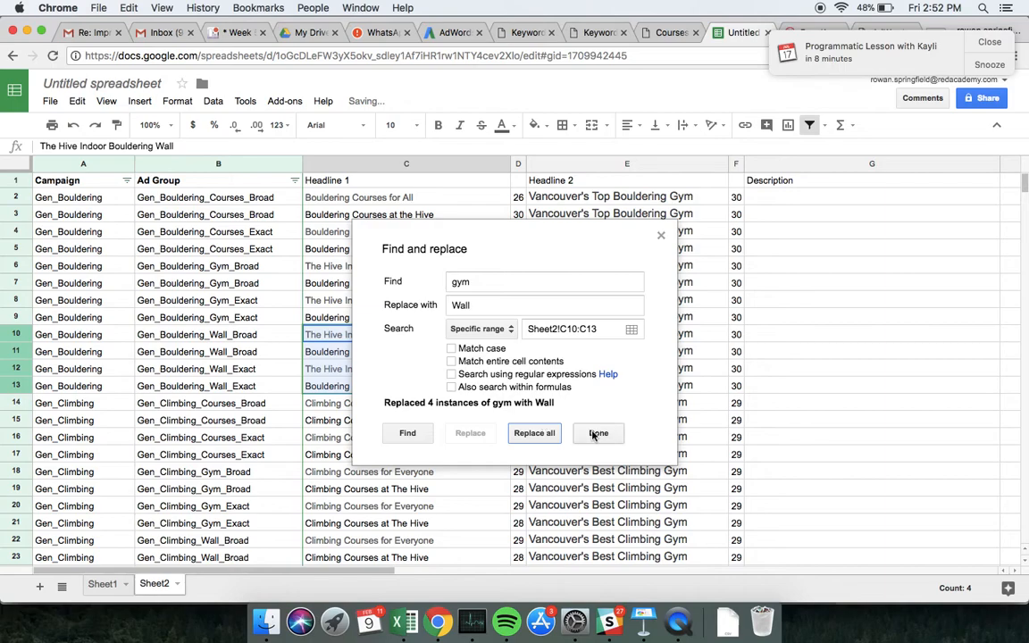
{"action": "left_click", "coordinate": [596, 433]}
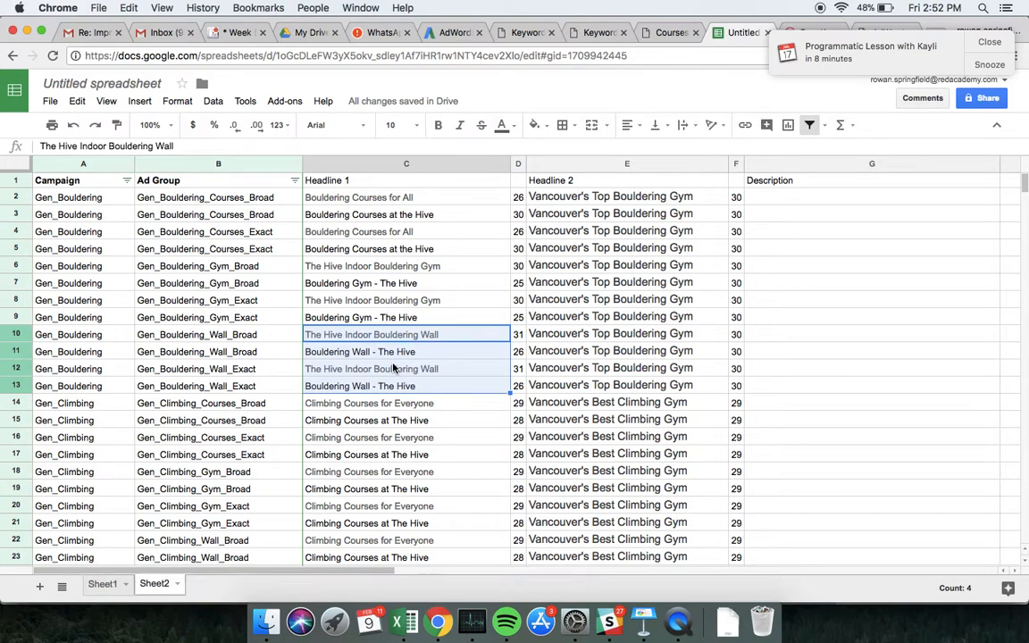
{"action": "left_click", "coordinate": [979, 45]}
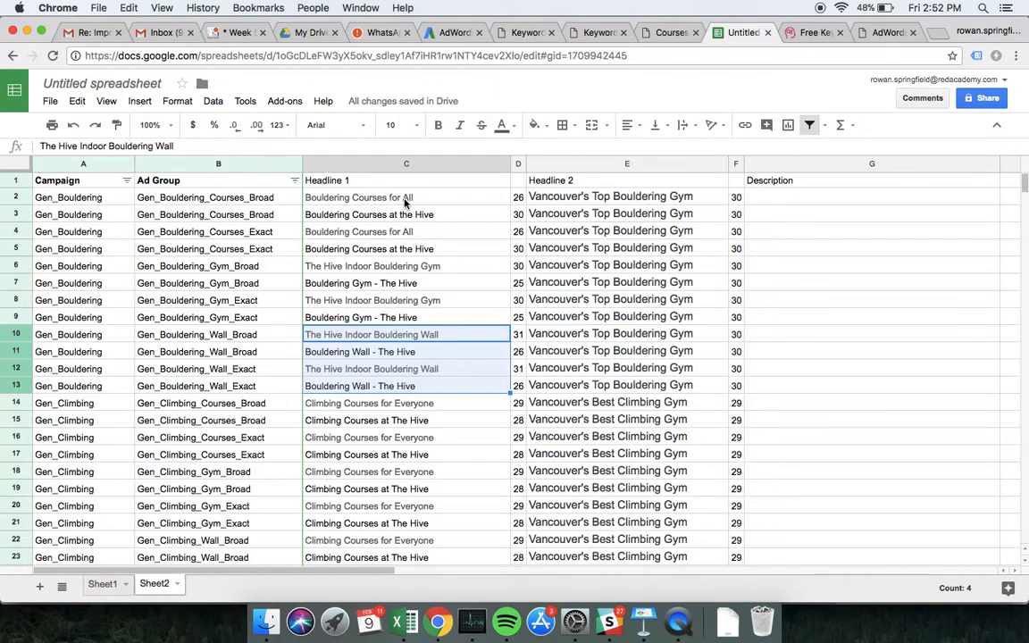
Step: Copy the bouldering gym and wall headlines in C6:C13 into the climbing gym and wall rows C18:C25
{"action": "left_click_drag", "start_coordinate": [404, 202], "coordinate": [426, 248]}
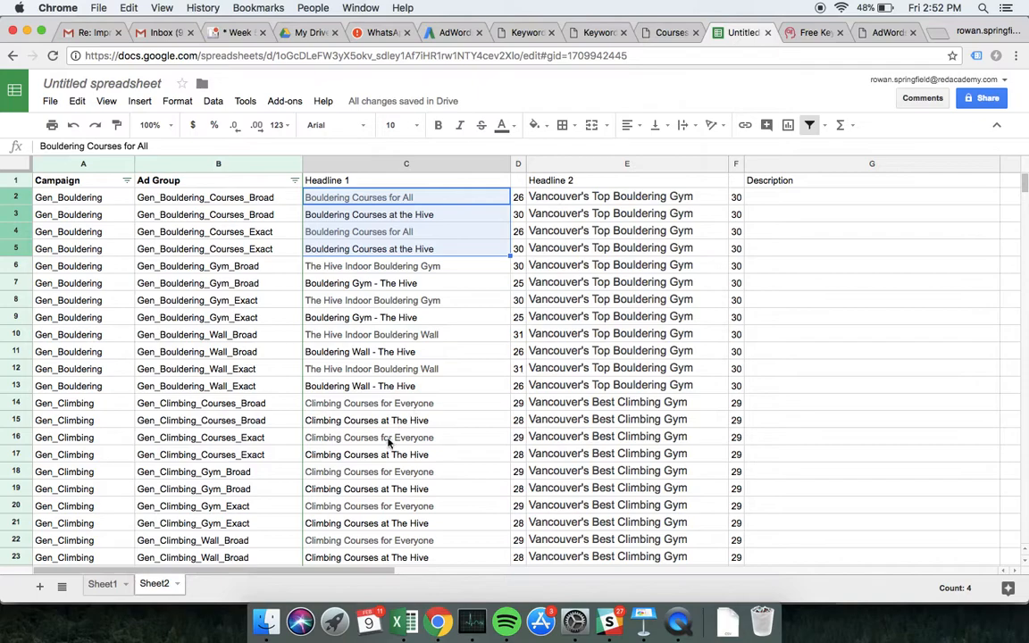
{"action": "left_click_drag", "start_coordinate": [356, 269], "coordinate": [354, 385]}
{"action": "key", "text": "super+c"}
{"action": "scroll", "coordinate": [353, 385], "scroll_direction": "down", "scroll_amount": 2}
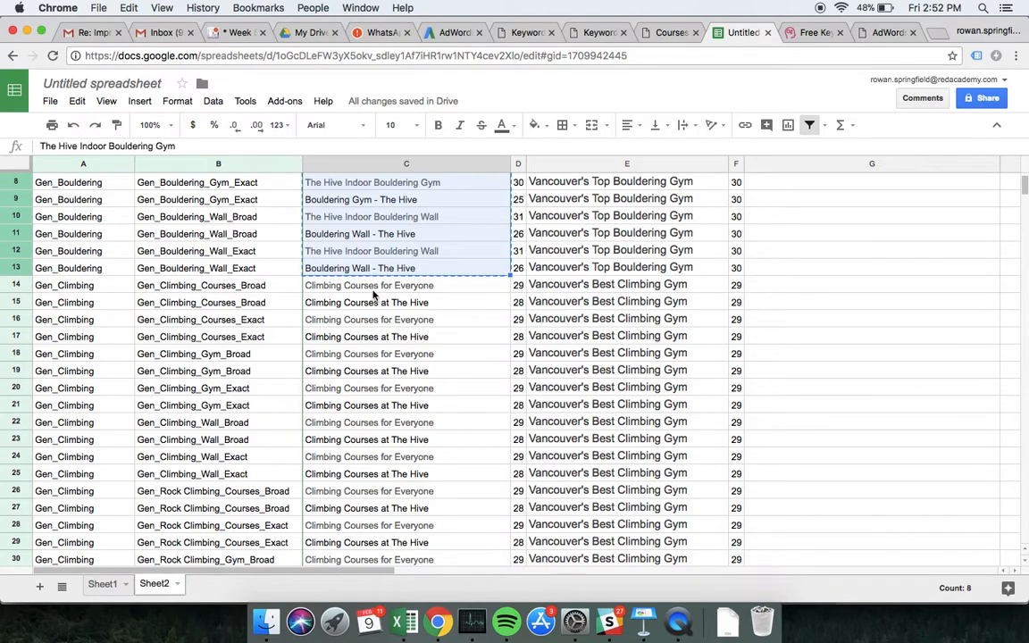
{"action": "left_click", "coordinate": [329, 356]}
{"action": "key", "text": "super+v"}
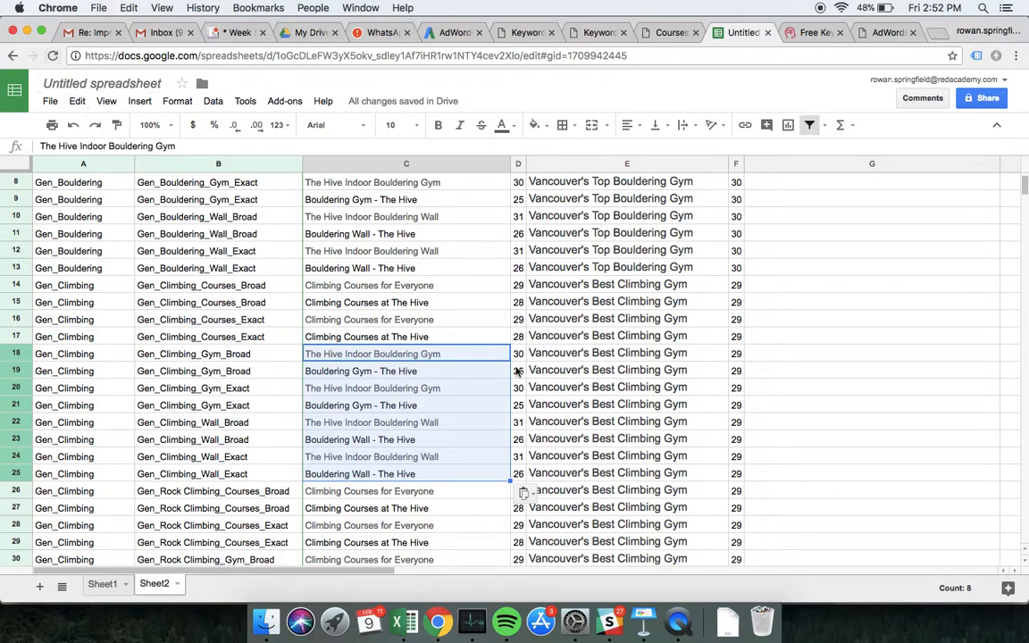
Step: Replace every "bouldering" with "Climbing" in the headlines in C18:C25
{"action": "scroll", "coordinate": [516, 370], "scroll_direction": "down", "scroll_amount": 2}
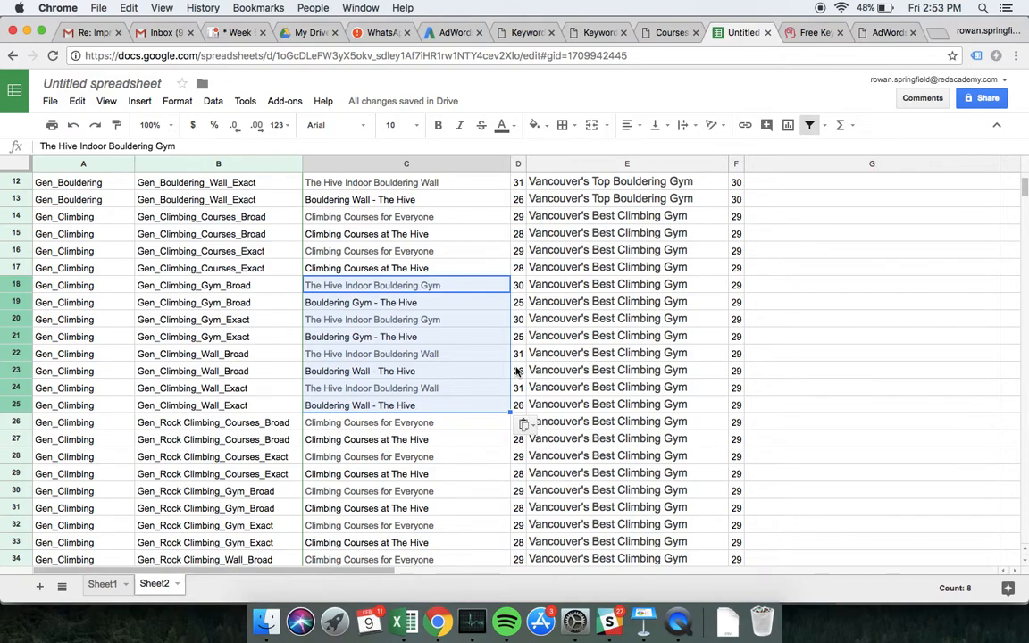
{"action": "scroll", "coordinate": [516, 369], "scroll_direction": "down", "scroll_amount": 3}
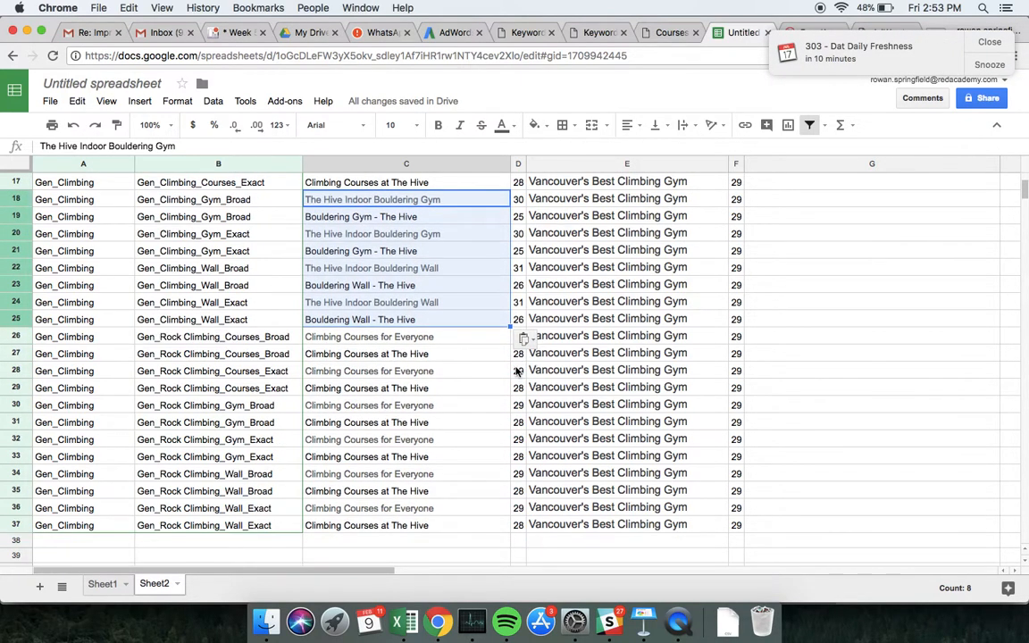
{"action": "scroll", "coordinate": [516, 370], "scroll_direction": "up", "scroll_amount": 1}
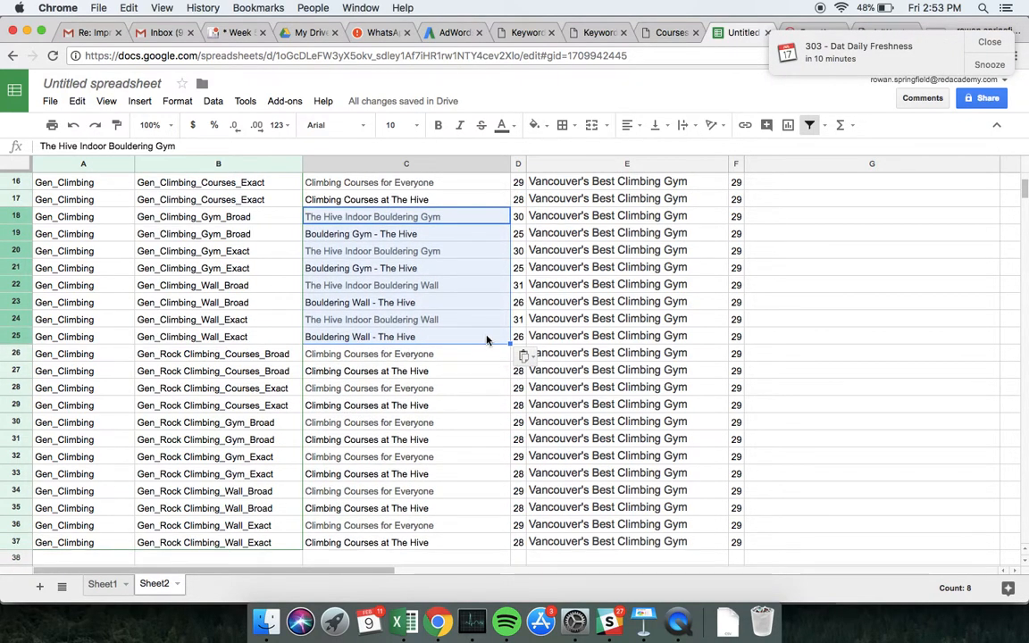
{"action": "left_click", "coordinate": [76, 101]}
{"action": "left_click", "coordinate": [139, 259]}
{"action": "type", "text": "bio"}
{"action": "type", "text": "ouldering"}
{"action": "key", "text": "Tab"}
{"action": "type", "text": "Climbing"}
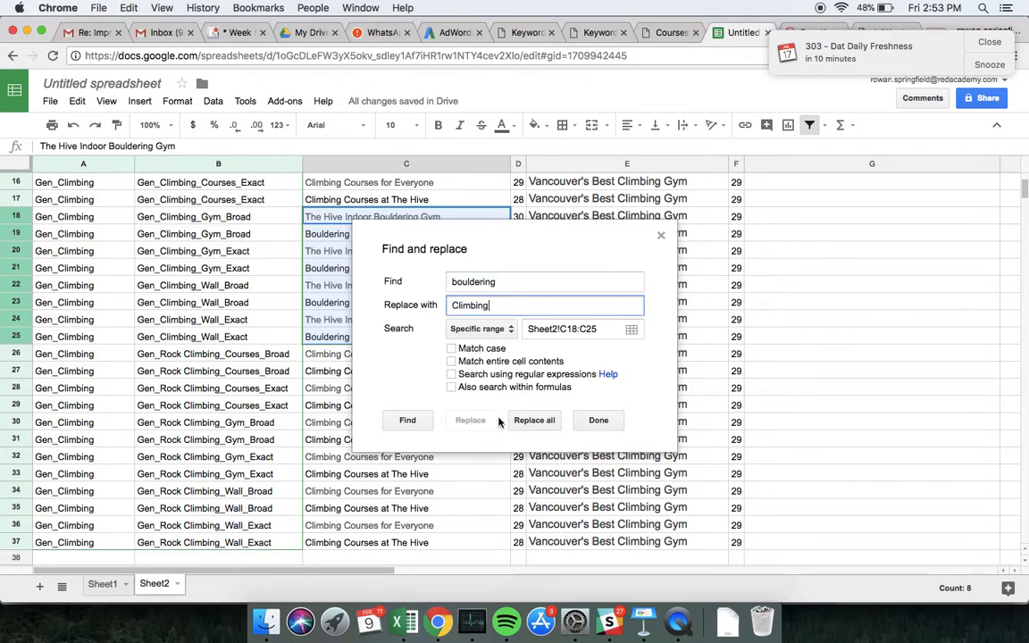
{"action": "left_click", "coordinate": [534, 420]}
{"action": "left_click", "coordinate": [661, 236]}
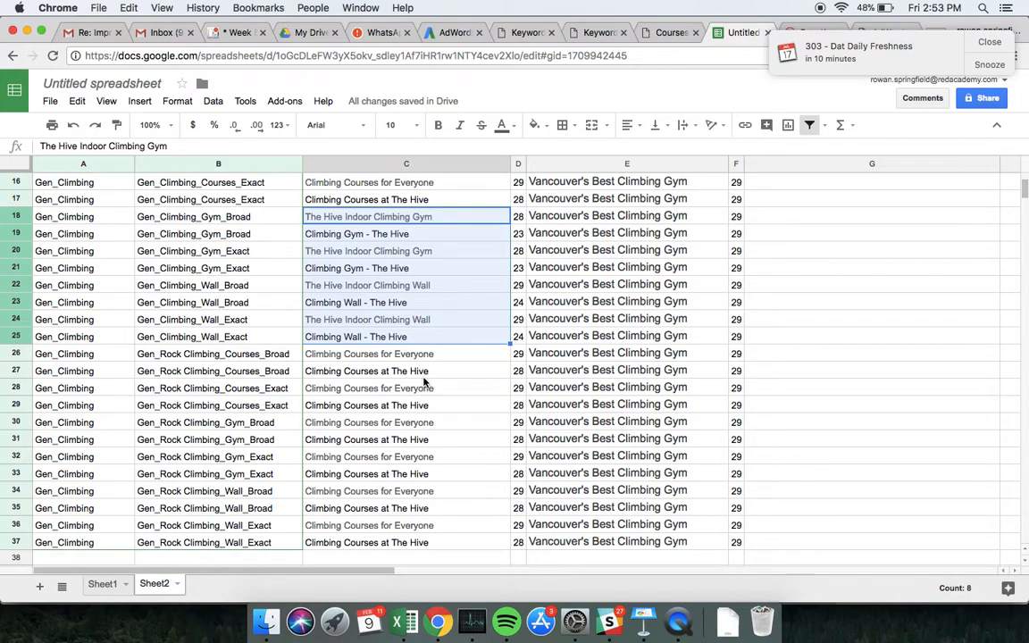
Step: Edit the C26 headline so it reads "Rock Climbing Courses for All"
{"action": "left_click", "coordinate": [343, 355]}
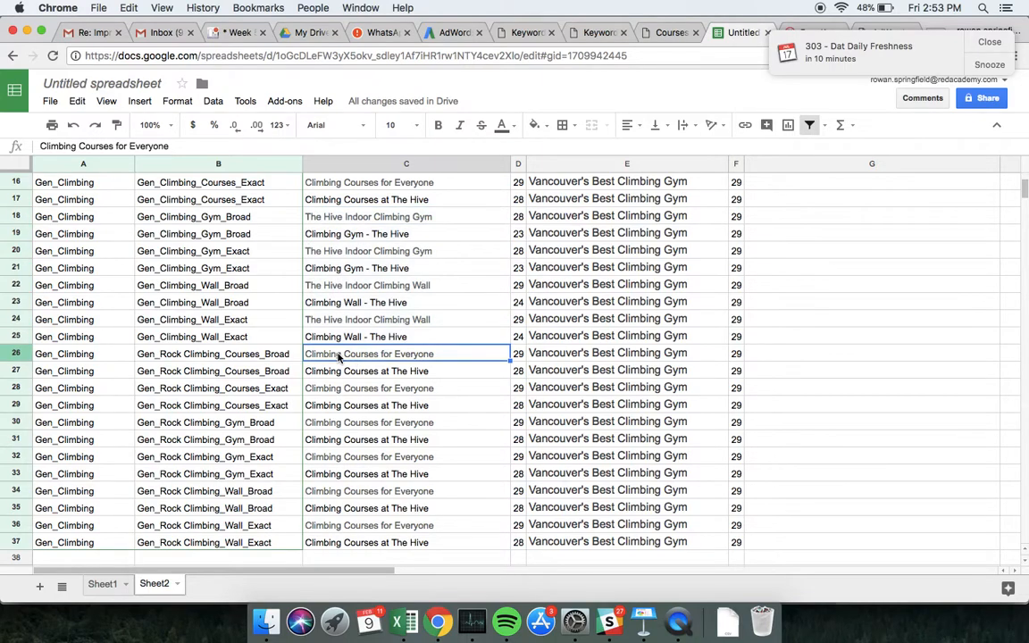
{"action": "double_click", "coordinate": [308, 355]}
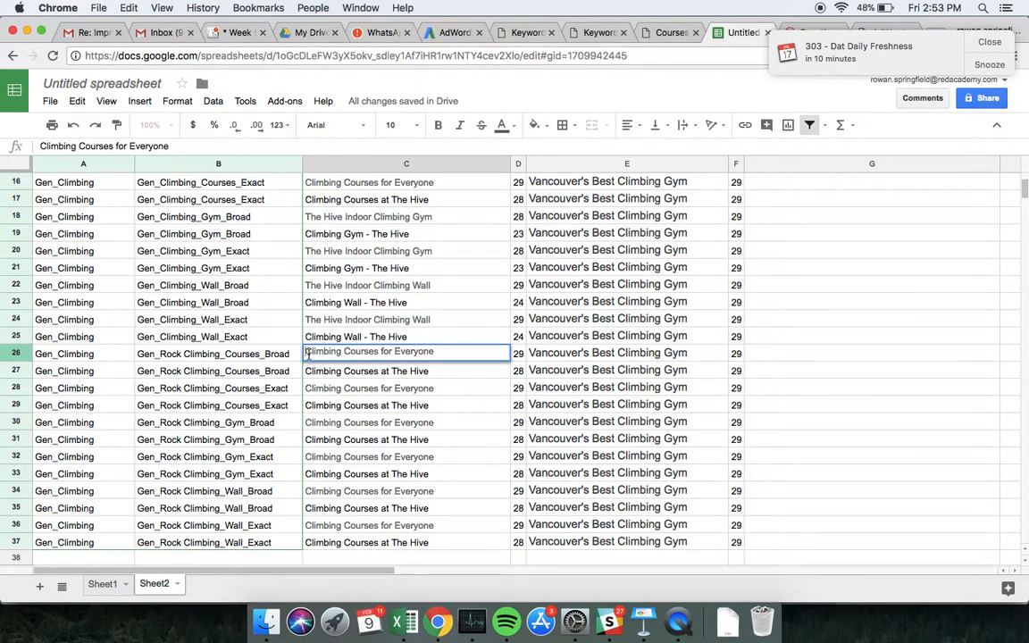
{"action": "type", "text": "Rock"}
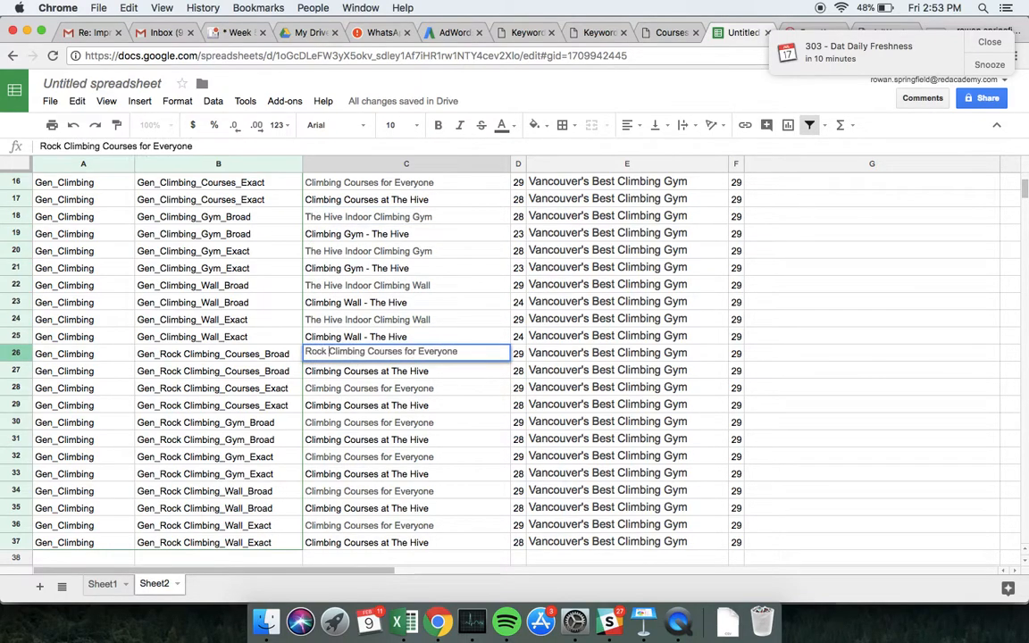
{"action": "double_click", "coordinate": [438, 351]}
{"action": "type", "text": "All"}
{"action": "key", "text": "Return"}
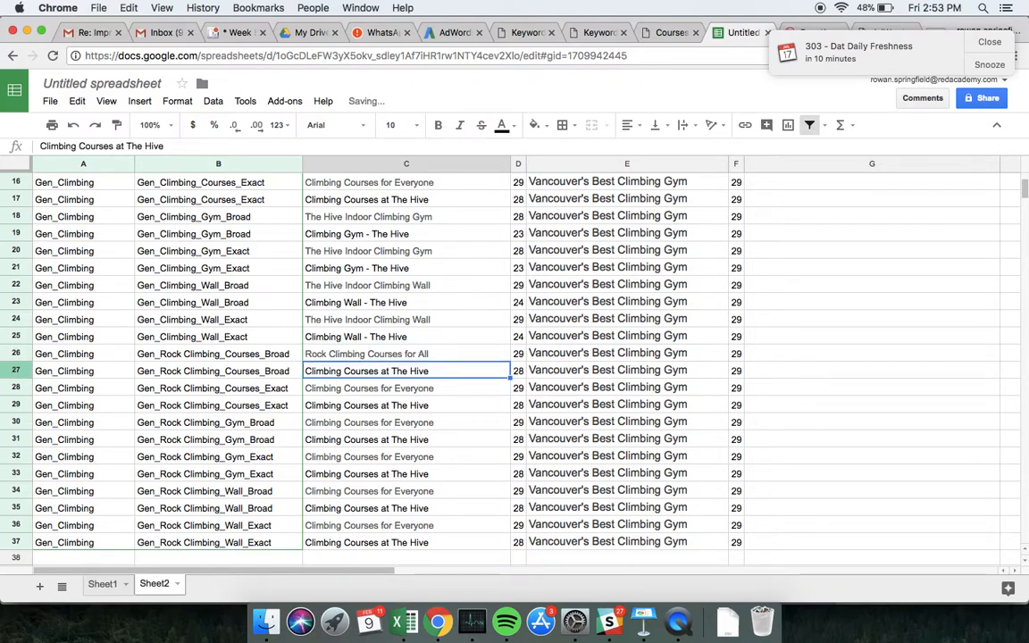
Step: Add "Rock" to the C27 headline and replace "at" with a dash so it reads "Rock Climbing Courses - The Hive"
{"action": "double_click", "coordinate": [309, 370]}
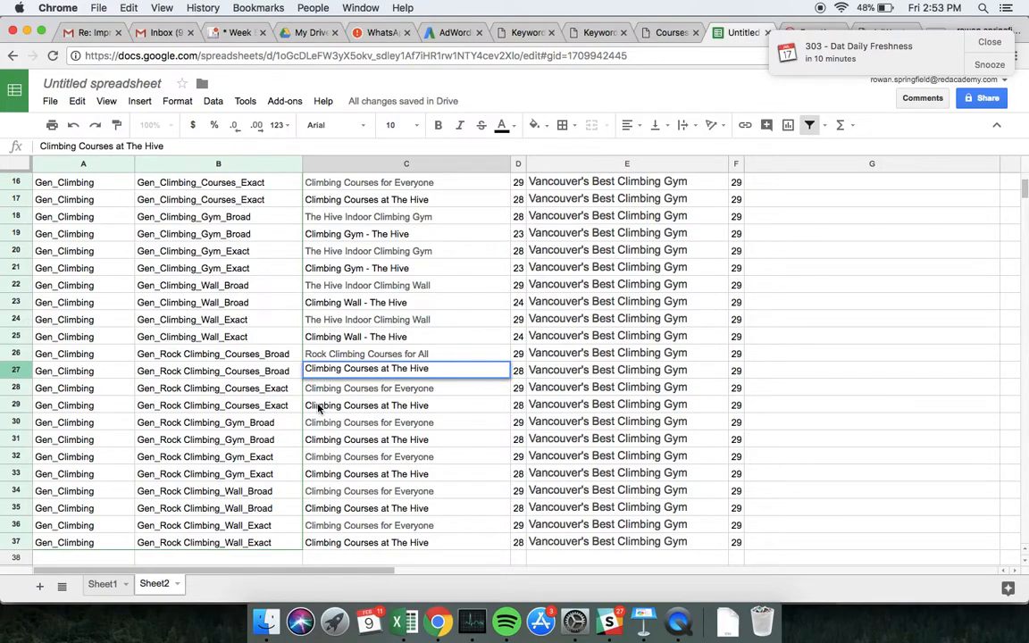
{"action": "left_click", "coordinate": [310, 369]}
{"action": "key", "text": "Left"}
{"action": "type", "text": "Rock"}
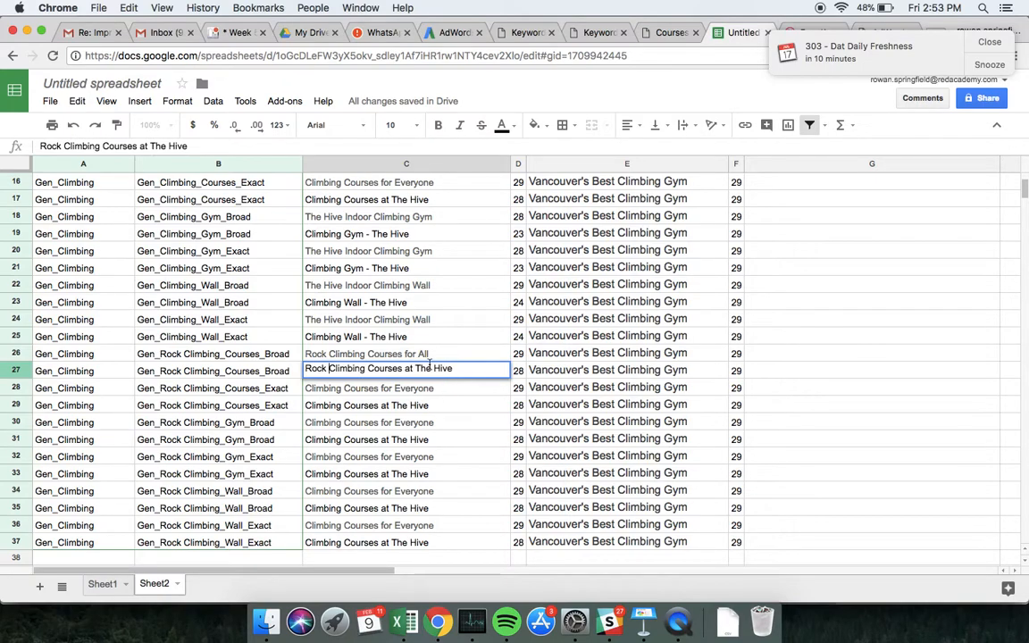
{"action": "double_click", "coordinate": [413, 369]}
{"action": "type", "text": "-"}
{"action": "key", "text": "Return"}
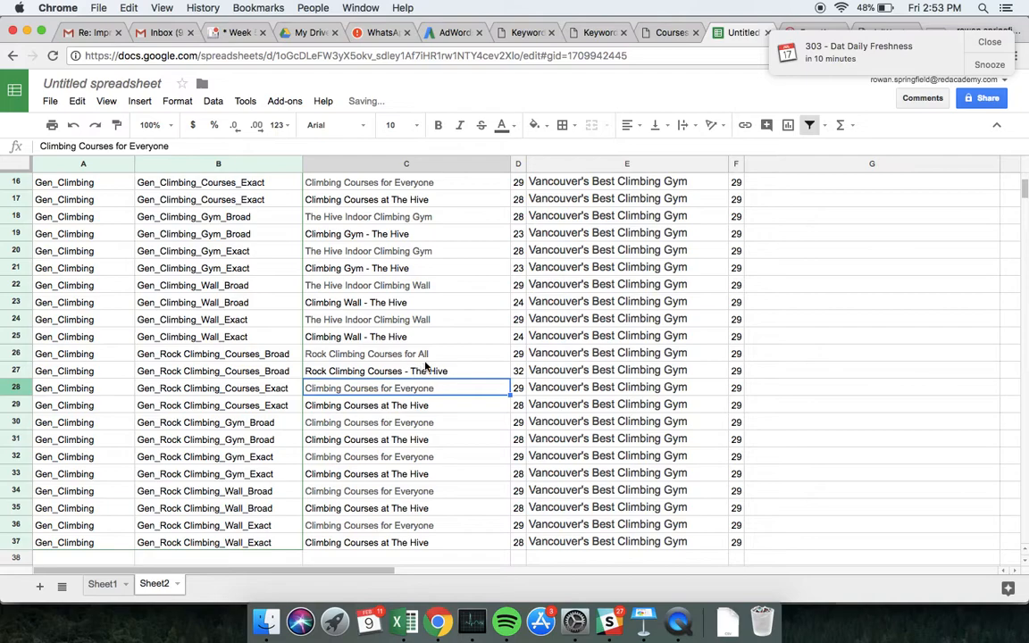
Step: Rearrange the C27 headline to read "The Hive Rock Climbing Courses", and fill C26:C27 down through C29
{"action": "double_click", "coordinate": [406, 369]}
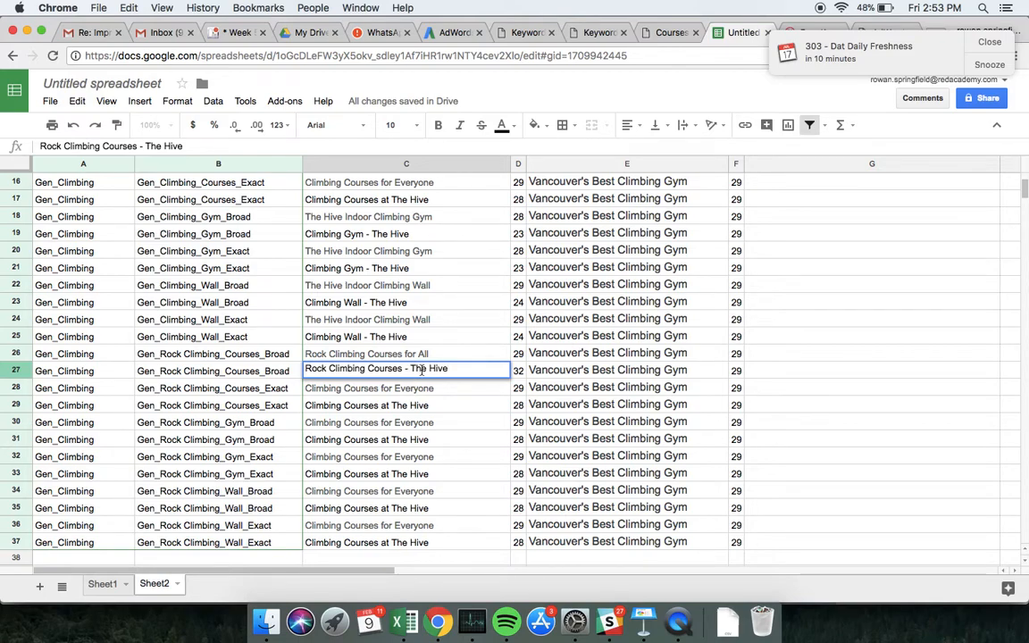
{"action": "left_click", "coordinate": [411, 369], "text": "shift"}
{"action": "left_click", "coordinate": [403, 369], "text": "shift"}
{"action": "key", "text": "cmd+c"}
{"action": "key", "text": "BackSpace"}
{"action": "key", "text": "cmd+v"}
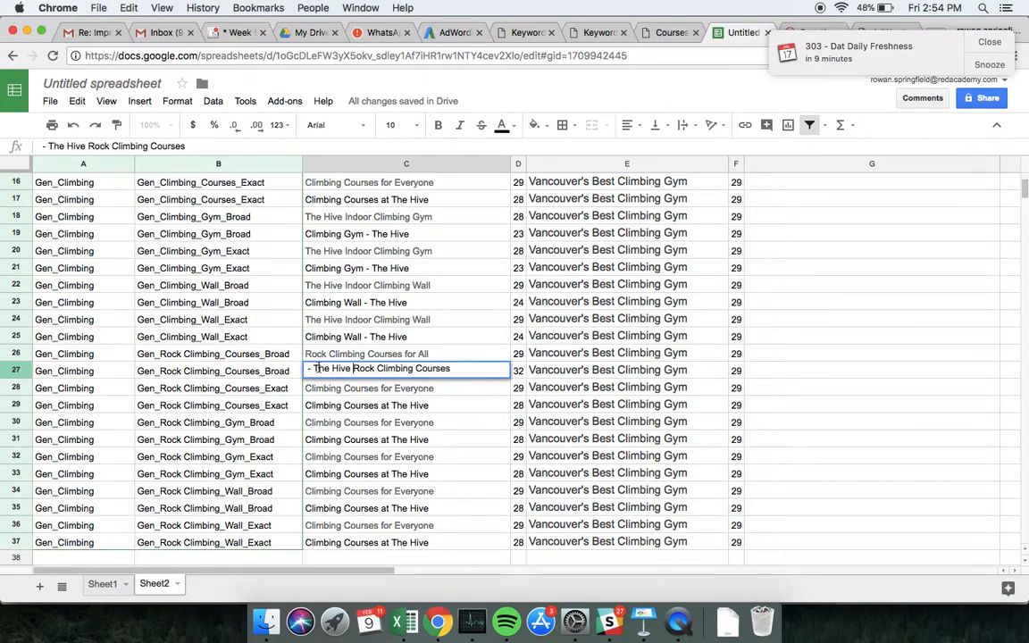
{"action": "left_click", "coordinate": [314, 368]}
{"action": "key", "text": "BackSpace"}
{"action": "key", "text": "BackSpace"}
{"action": "key", "text": "BackSpace"}
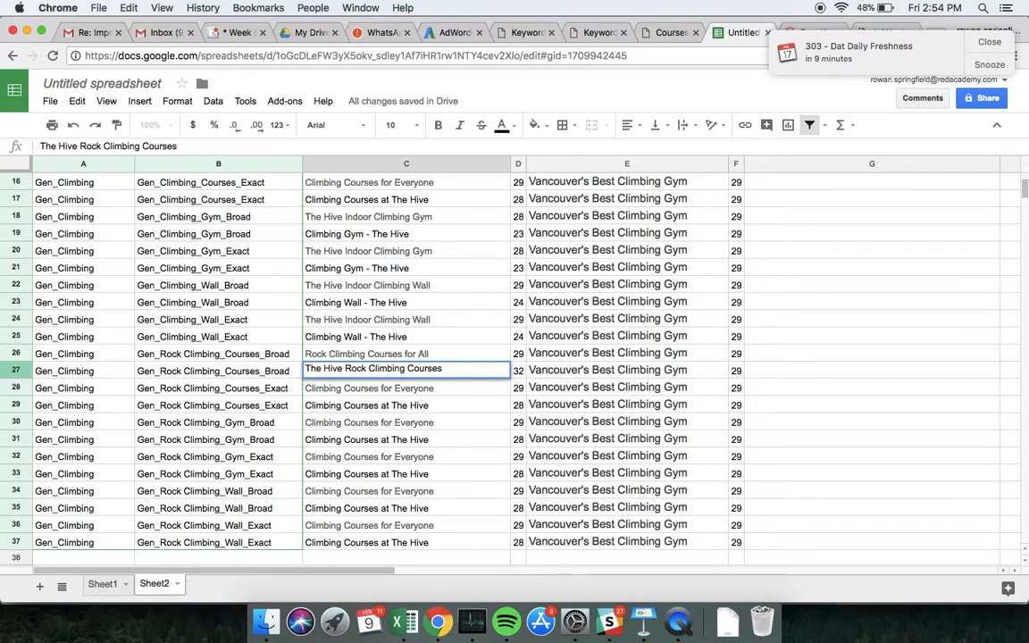
{"action": "key", "text": "Return"}
{"action": "left_click_drag", "start_coordinate": [350, 355], "coordinate": [349, 367]}
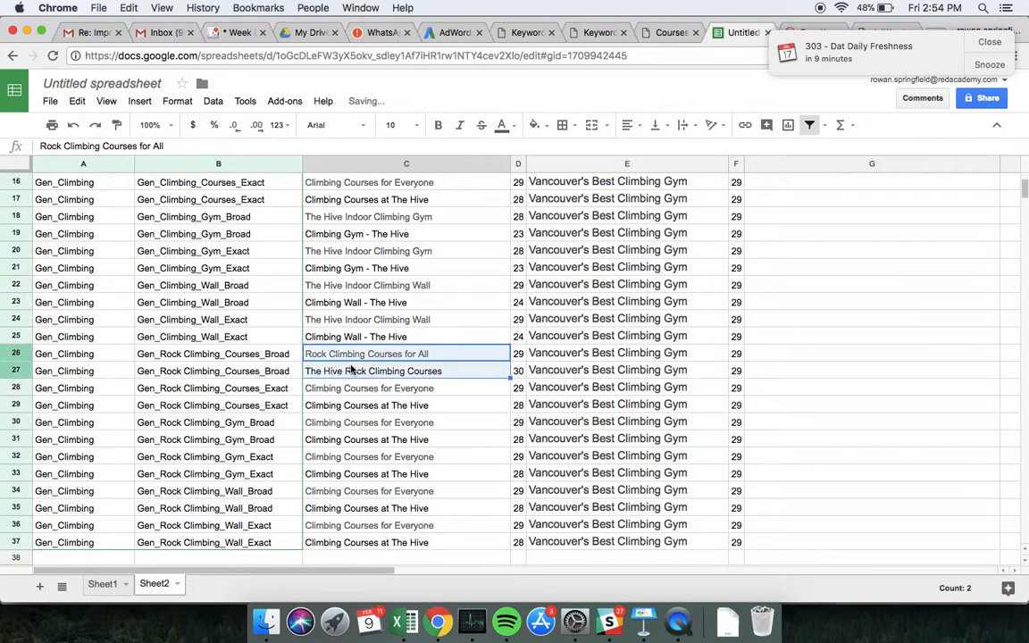
{"action": "left_click_drag", "start_coordinate": [510, 378], "coordinate": [512, 406]}
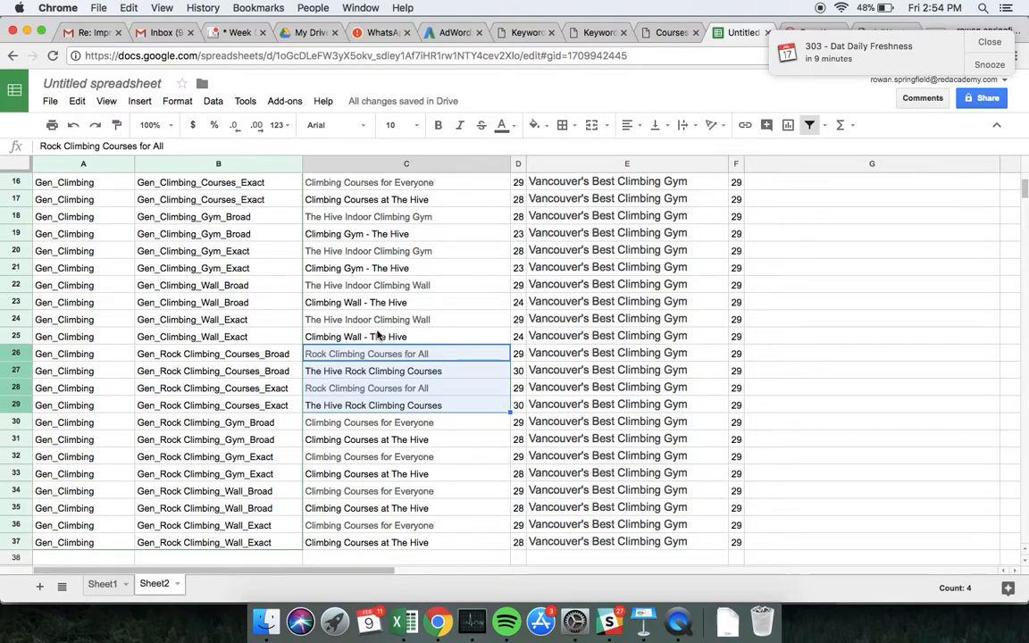
Step: Copy the climbing gym and wall headlines in C18:C25 into the rock climbing rows C30:C37
{"action": "left_click_drag", "start_coordinate": [378, 335], "coordinate": [377, 219]}
{"action": "key", "text": "super+c"}
{"action": "left_click", "coordinate": [353, 422]}
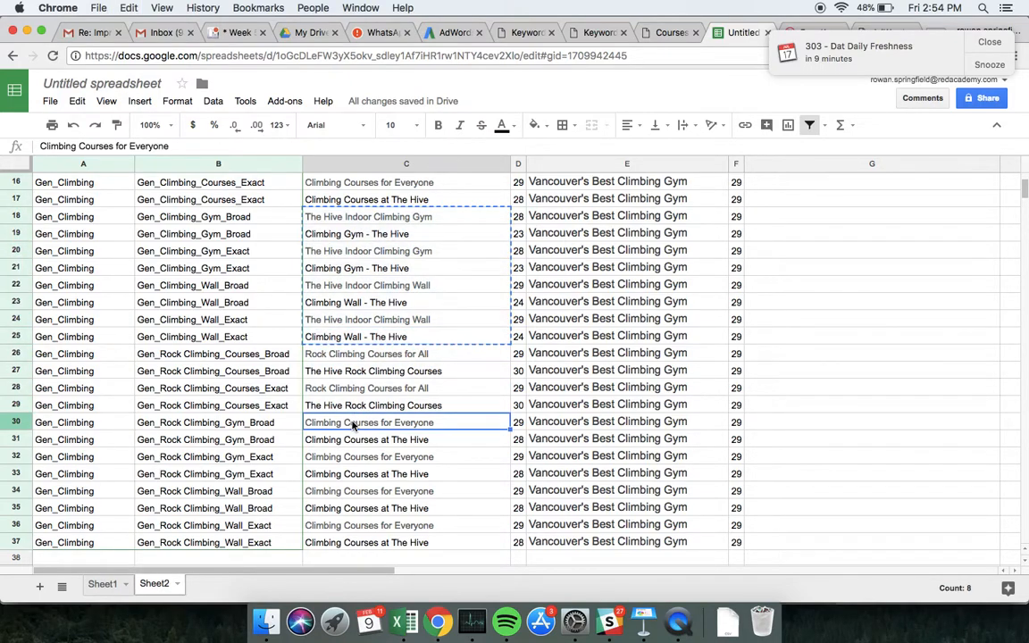
{"action": "key", "text": "super+v"}
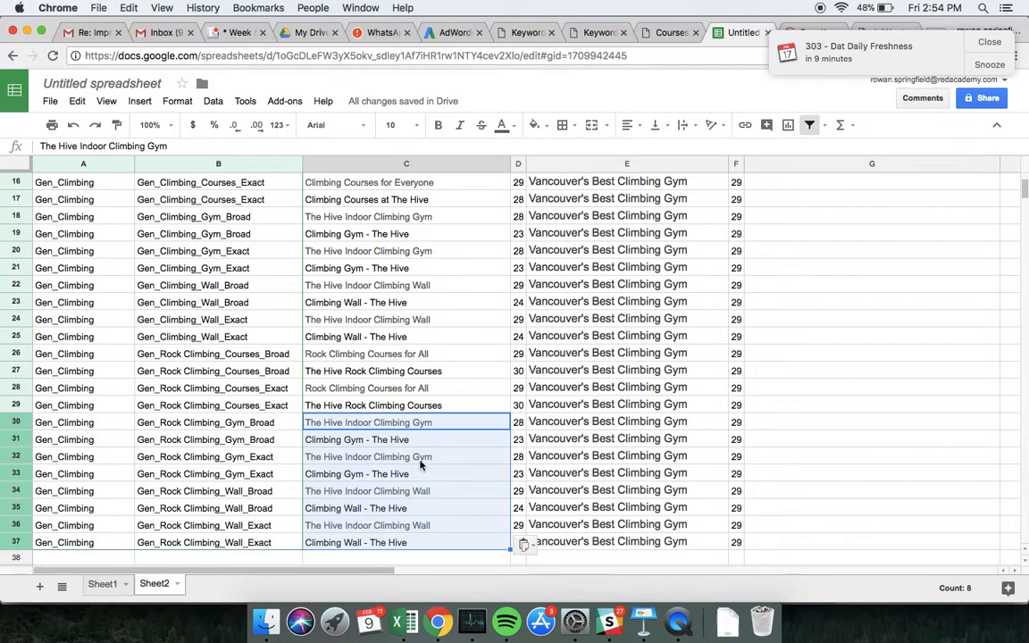
Step: Replace "Indoor" with "Rock" in the C30 headline so it reads "The Hive Rock Climbing Gym"
{"action": "left_click", "coordinate": [354, 425]}
{"action": "double_click", "coordinate": [354, 425]}
{"action": "double_click", "coordinate": [355, 426]}
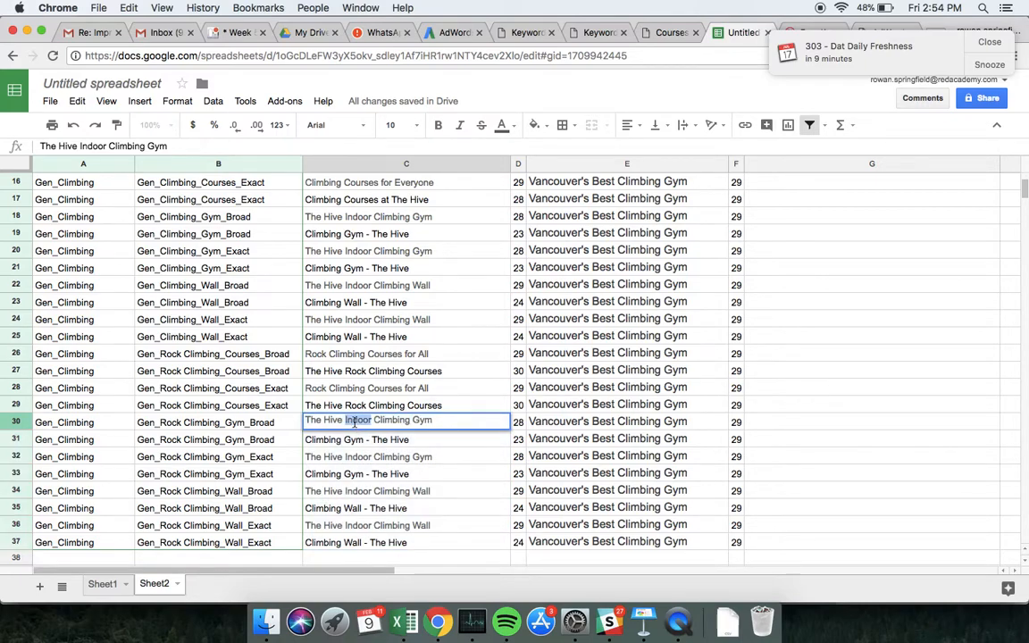
{"action": "type", "text": "Rock"}
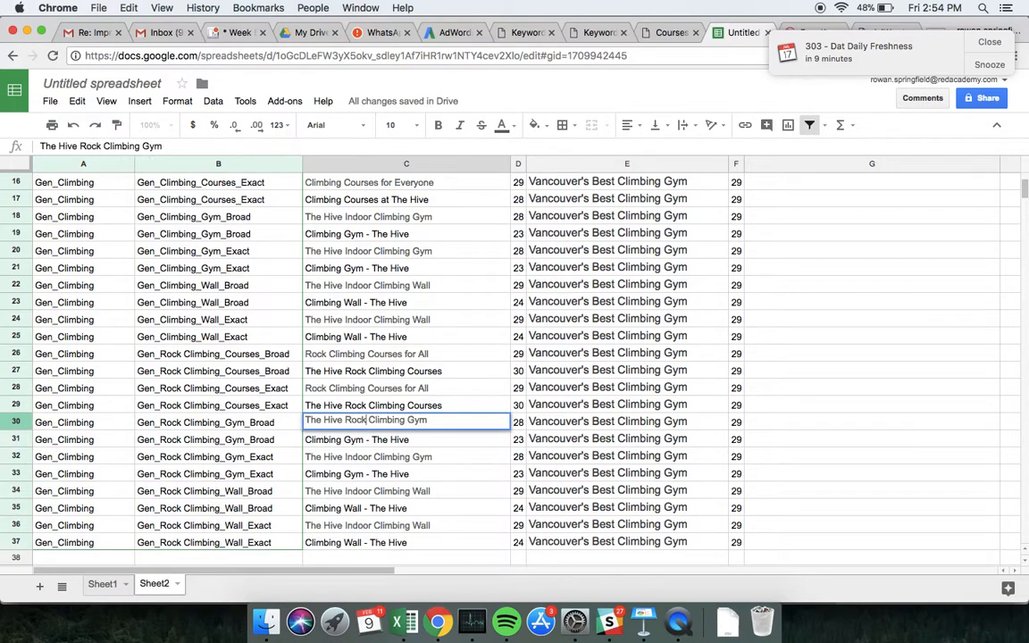
{"action": "left_click", "coordinate": [473, 478]}
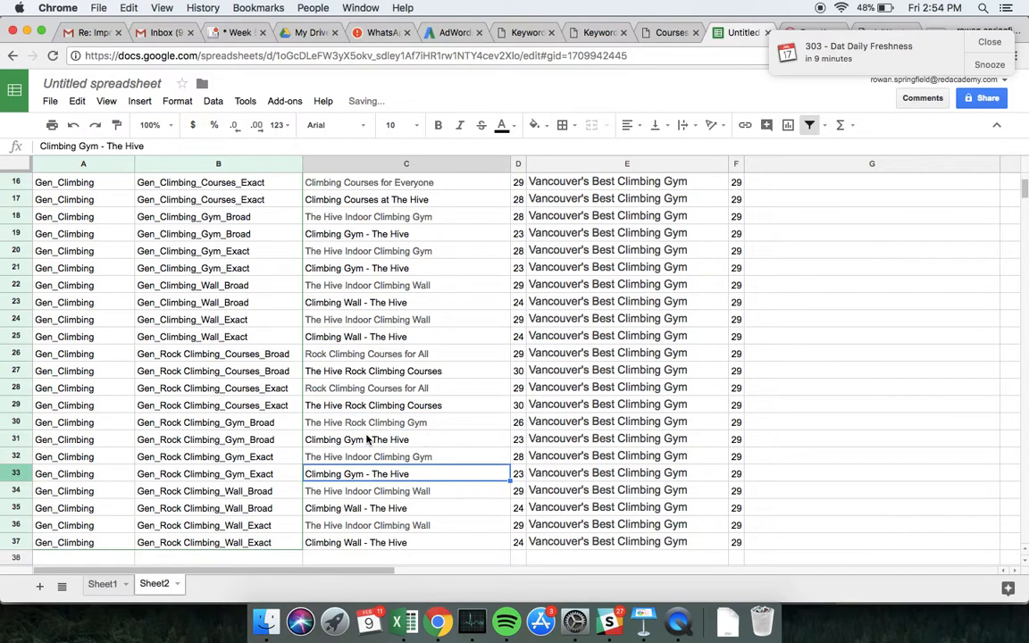
Step: Add "Rock" to C31 so it reads "Rock Climbing Gym - The Hive", and fill C30:C31 down through C33
{"action": "double_click", "coordinate": [319, 441]}
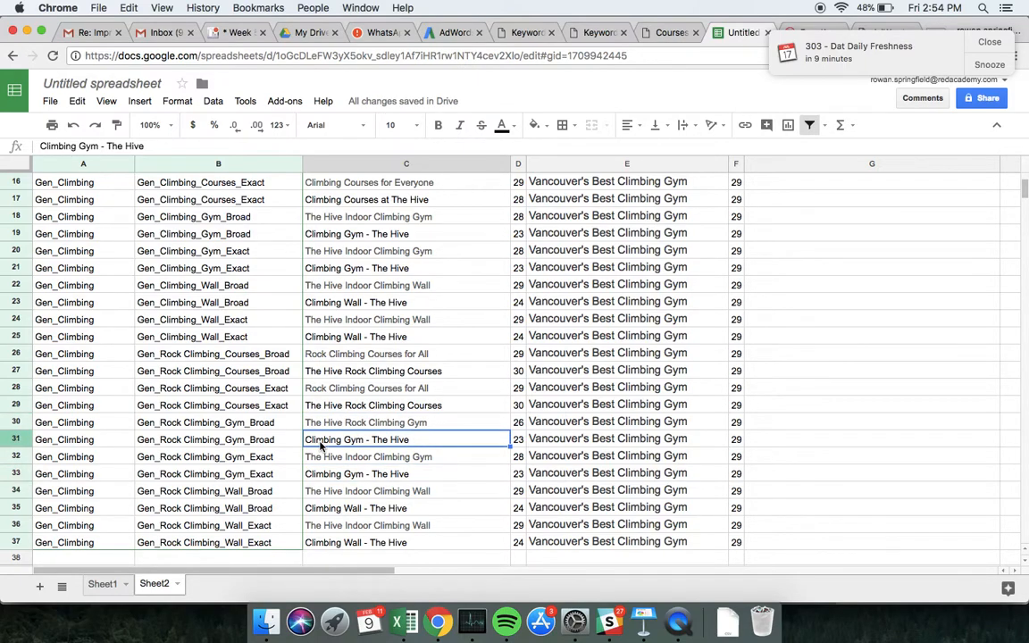
{"action": "right_click", "coordinate": [307, 438]}
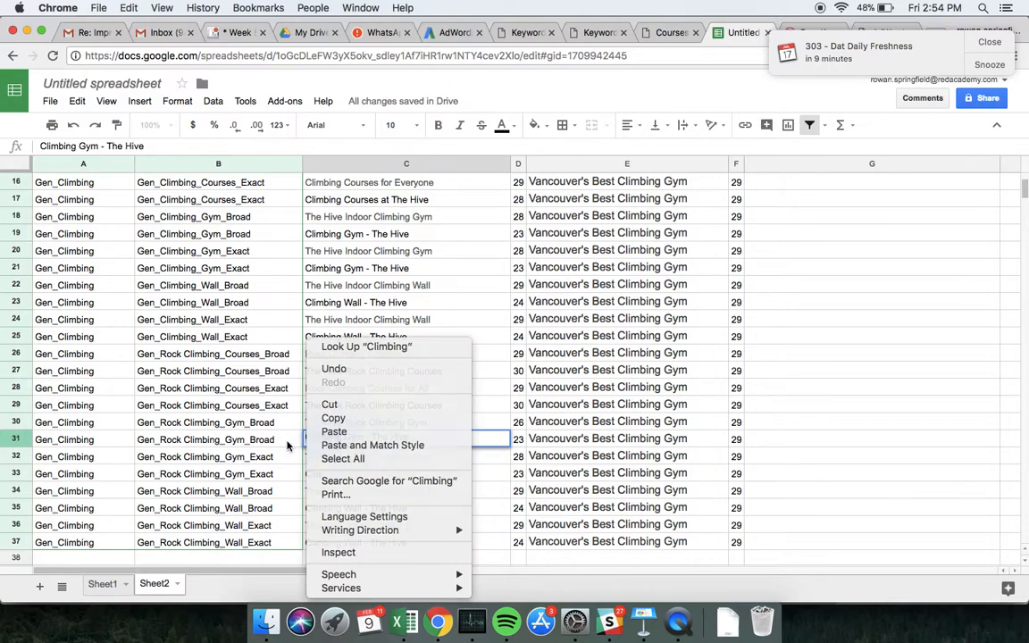
{"action": "left_click", "coordinate": [289, 446]}
{"action": "left_click", "coordinate": [311, 437]}
{"action": "type", "text": "Rock"}
{"action": "key", "text": "Return"}
{"action": "left_click_drag", "start_coordinate": [366, 422], "coordinate": [367, 439]}
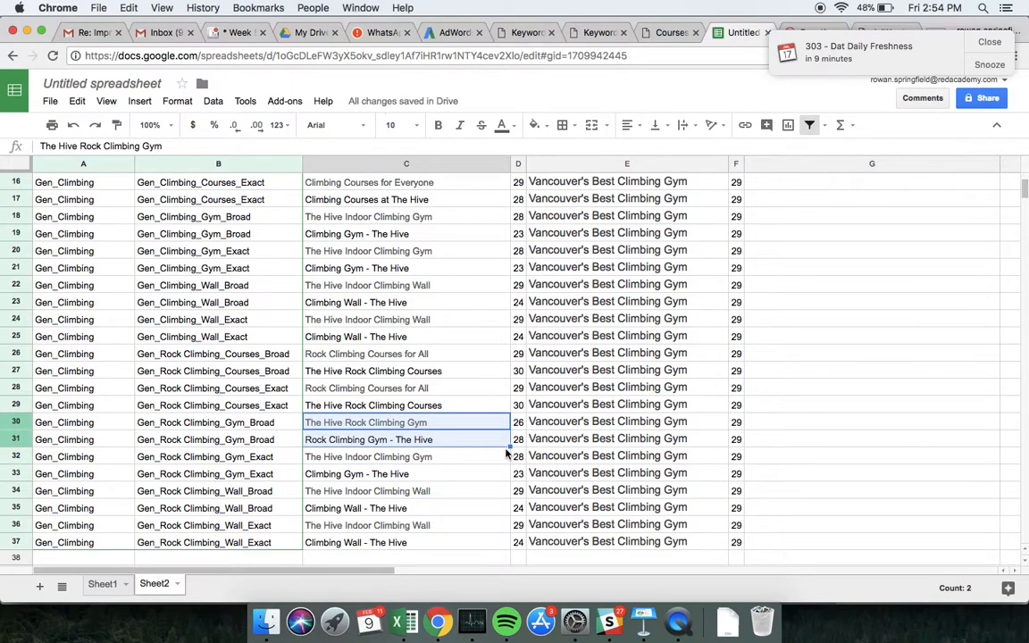
{"action": "left_click_drag", "start_coordinate": [510, 448], "coordinate": [511, 483]}
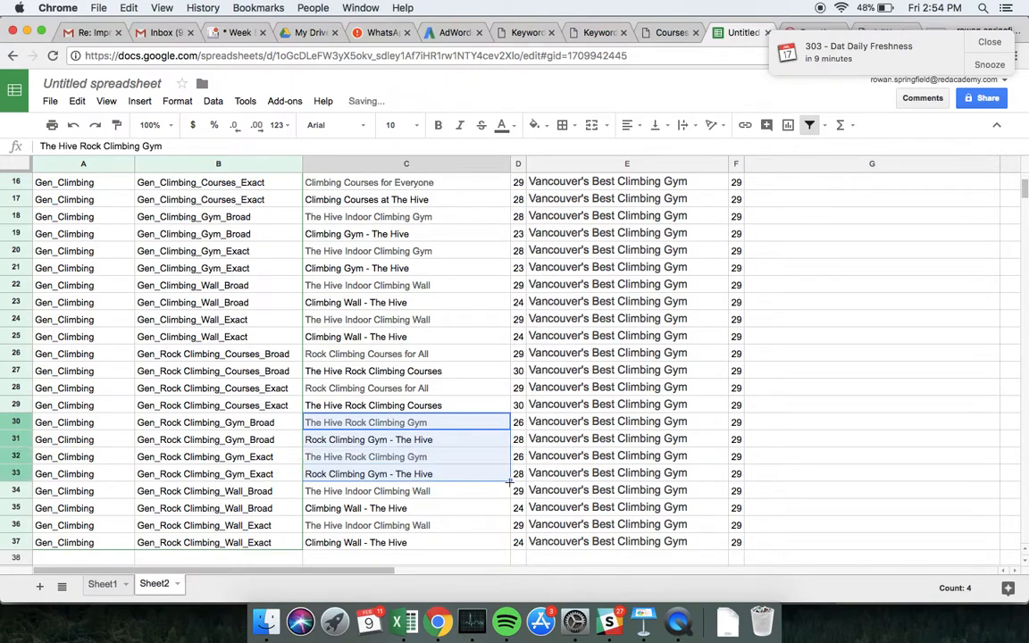
Step: Copy the rock climbing gym headlines in C30:C33 into the wall rows C34:C37
{"action": "key", "text": "ctrl+c"}
{"action": "left_click", "coordinate": [398, 491]}
{"action": "key", "text": "ctrl+v"}
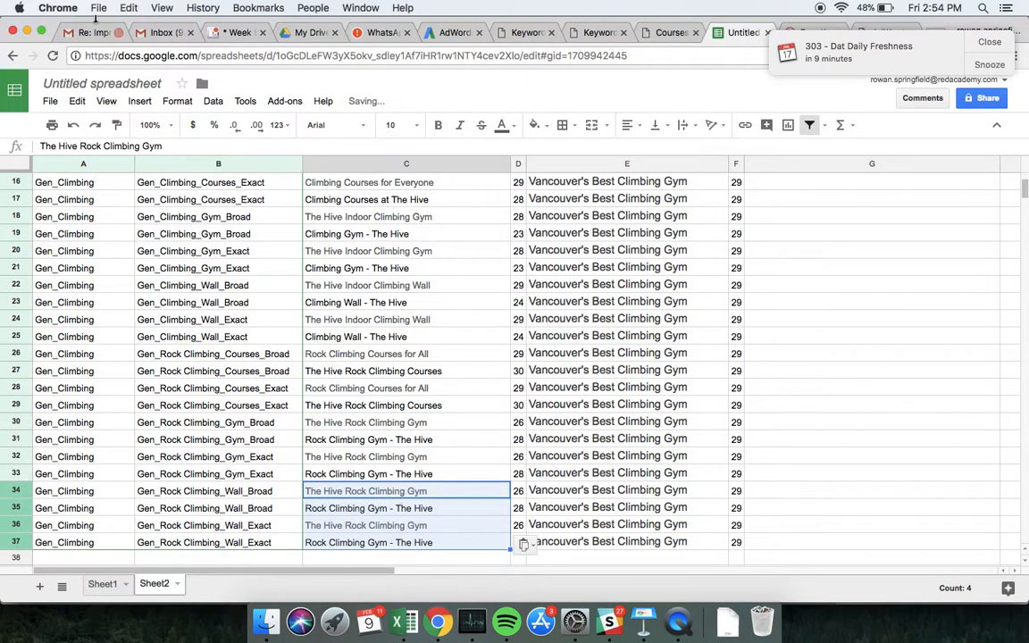
Step: Find and replace every "gym" with "Wall" within the range C34:C37 on Sheet2
{"action": "left_click", "coordinate": [77, 101]}
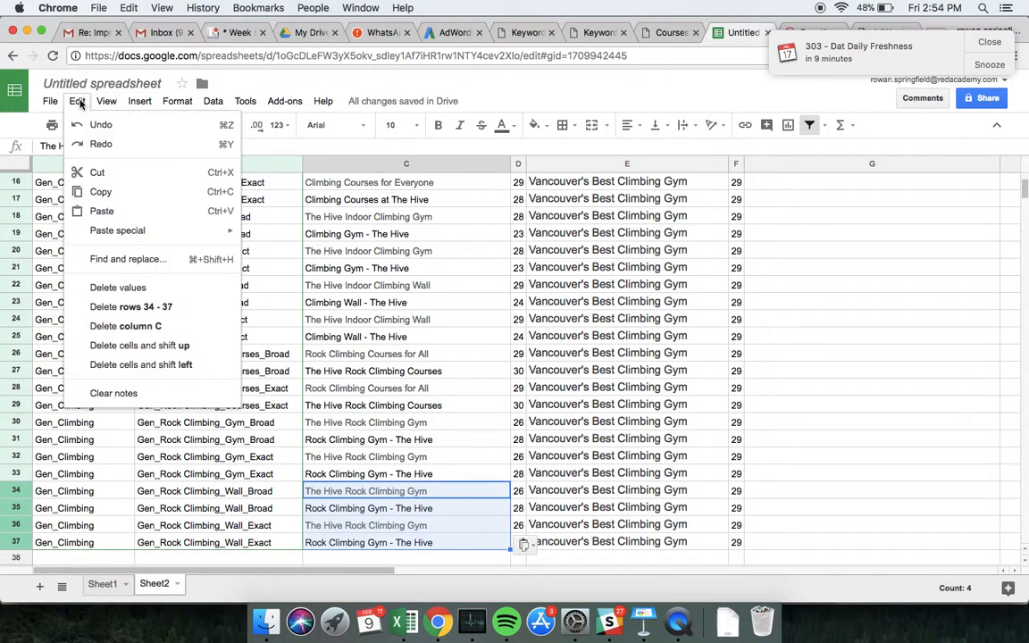
{"action": "left_click", "coordinate": [133, 259]}
{"action": "type", "text": "gym"}
{"action": "key", "text": "Tab"}
{"action": "type", "text": "Wall"}
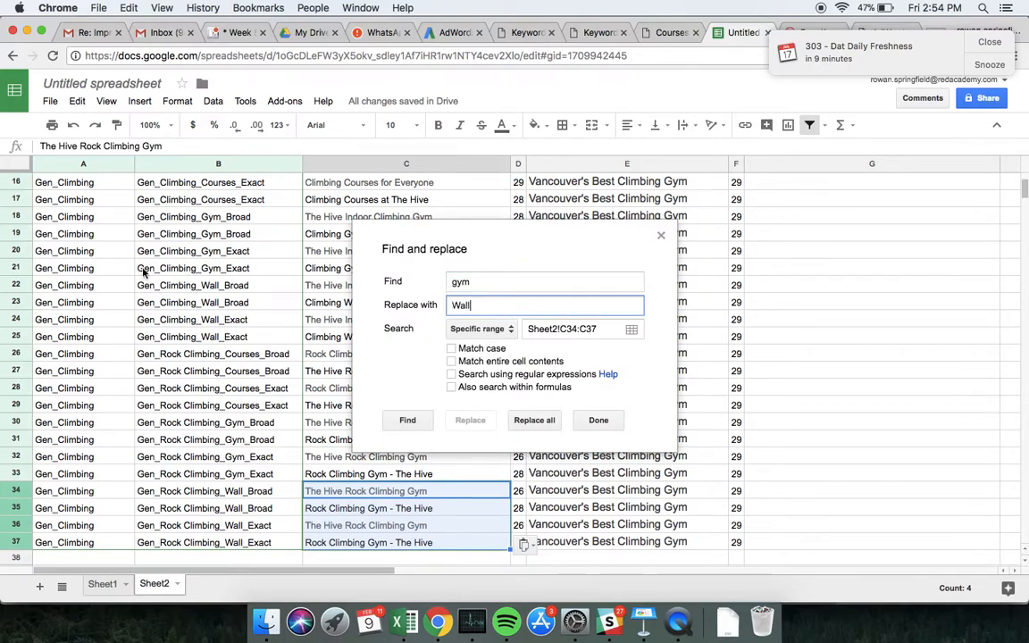
{"action": "left_click", "coordinate": [535, 420]}
{"action": "left_click", "coordinate": [661, 235]}
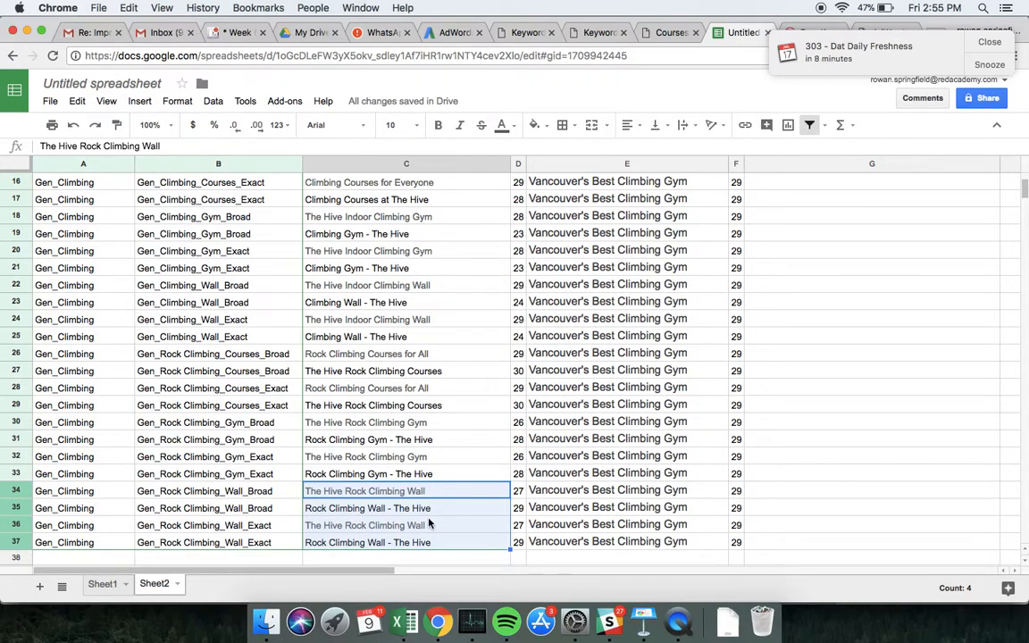
Step: Narrow the Headline 1 and Headline 2 columns to fit their text, and dismiss the calendar notification
{"action": "left_click", "coordinate": [482, 438]}
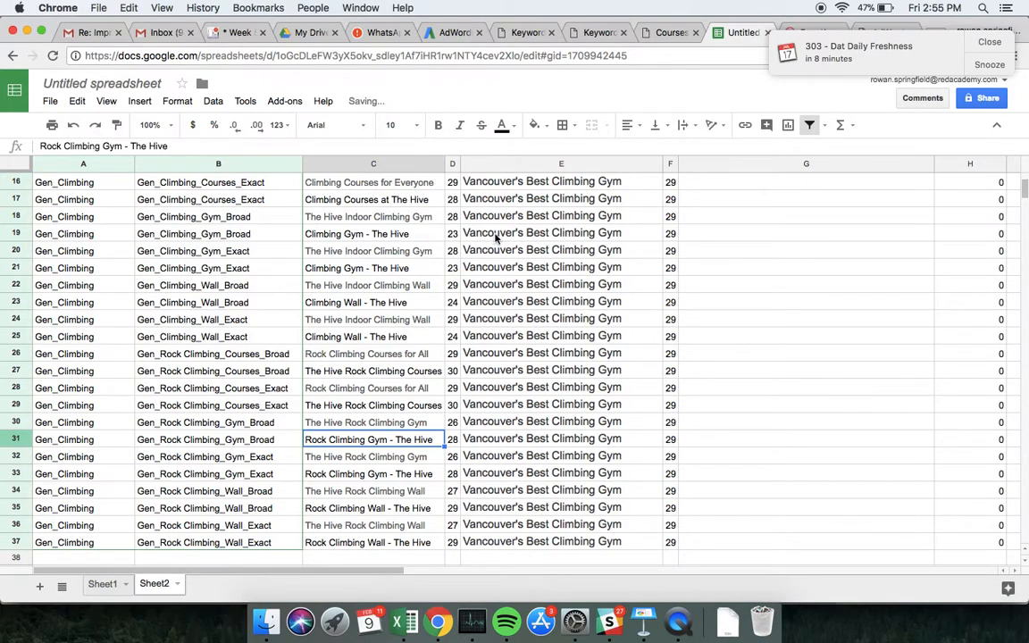
{"action": "left_click_drag", "start_coordinate": [662, 164], "coordinate": [630, 164]}
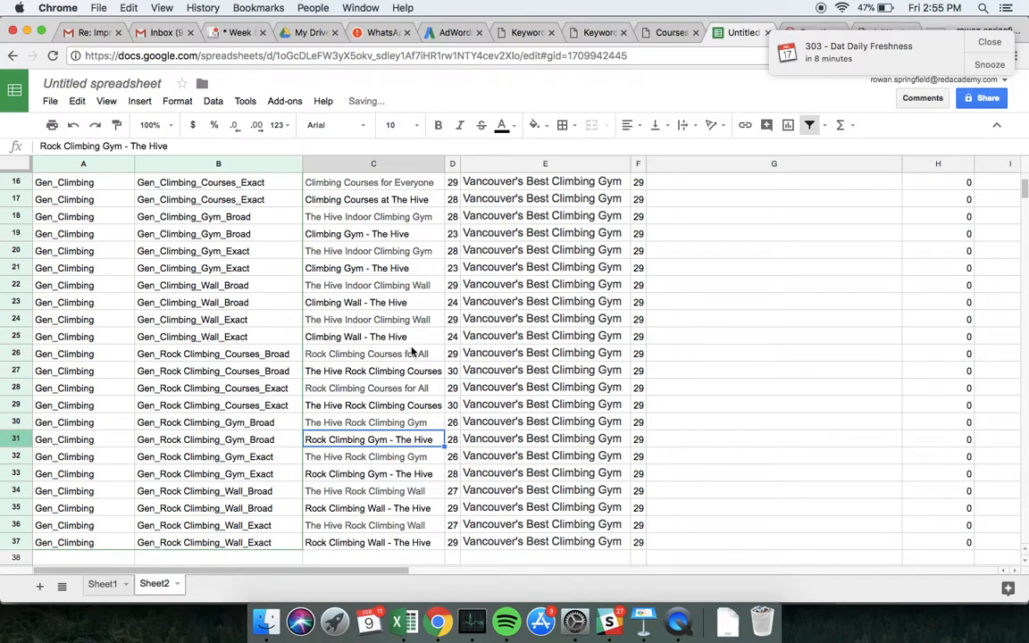
{"action": "scroll", "coordinate": [381, 360], "scroll_direction": "up", "scroll_amount": 5}
{"action": "scroll", "coordinate": [380, 361], "scroll_direction": "up", "scroll_amount": 3}
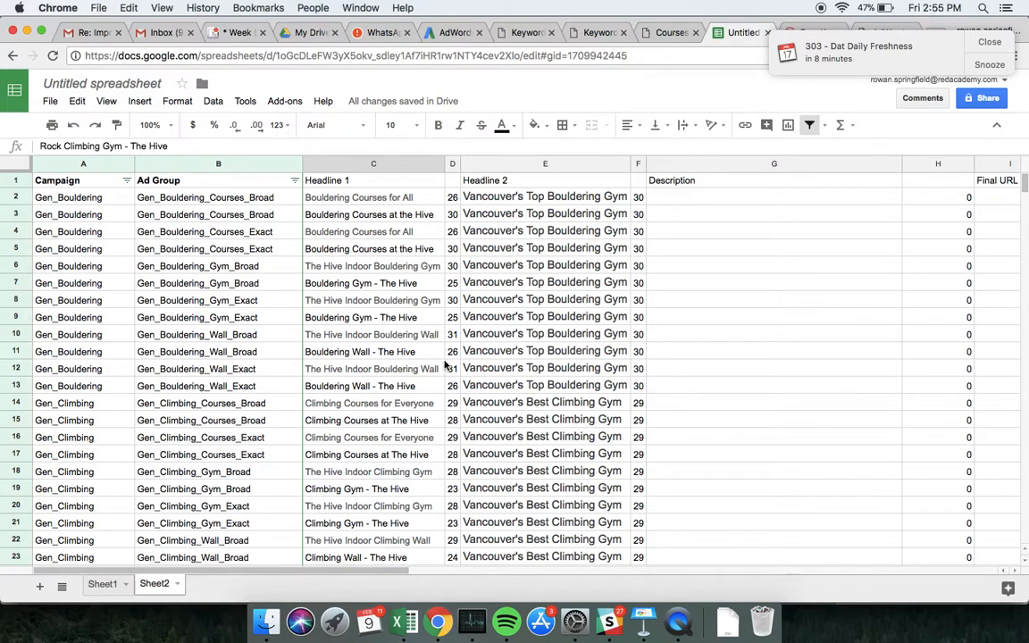
{"action": "scroll", "coordinate": [397, 505], "scroll_direction": "down", "scroll_amount": 1}
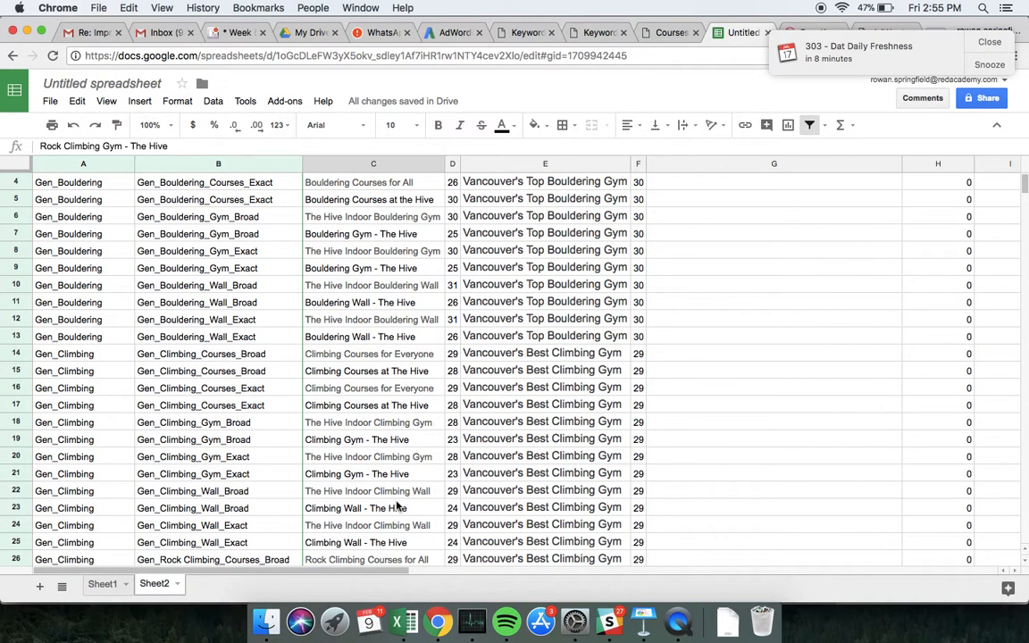
{"action": "scroll", "coordinate": [529, 386], "scroll_direction": "up", "scroll_amount": 1}
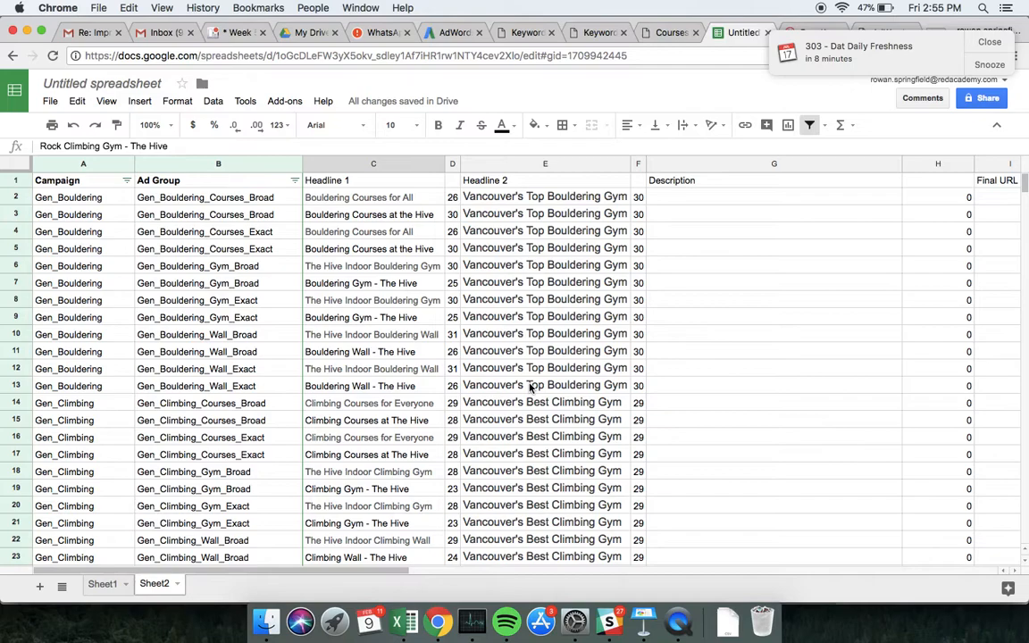
{"action": "left_click", "coordinate": [984, 42]}
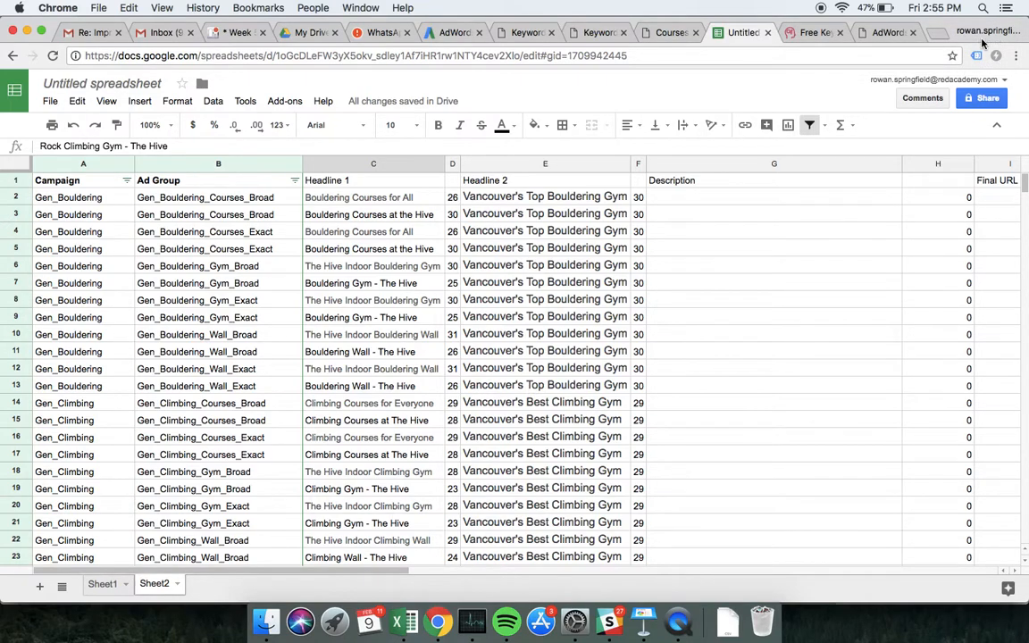
Step: Switch to the Hive website, open its about page, and copy "Hive is more than your average Indoor Climbing Gym"
{"action": "scroll", "coordinate": [799, 229], "scroll_direction": "right", "scroll_amount": 4}
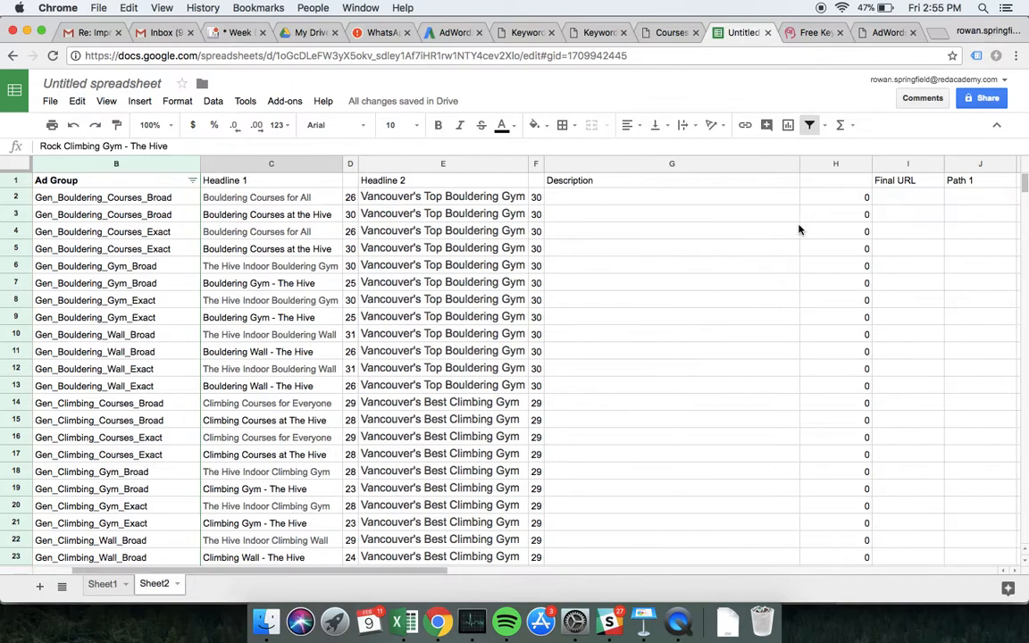
{"action": "scroll", "coordinate": [800, 229], "scroll_direction": "left", "scroll_amount": 4}
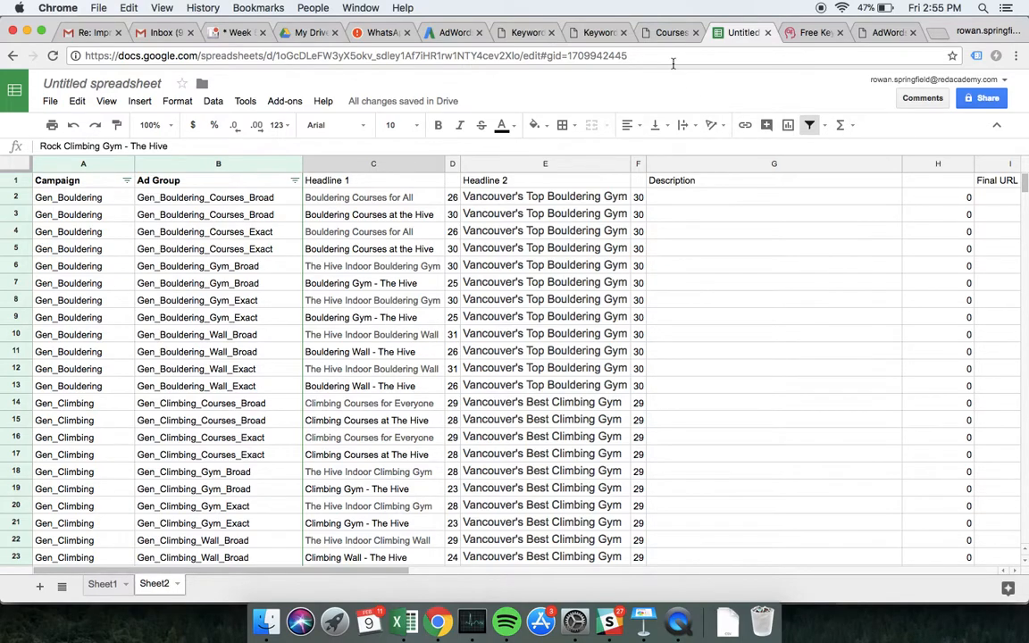
{"action": "left_click", "coordinate": [665, 34]}
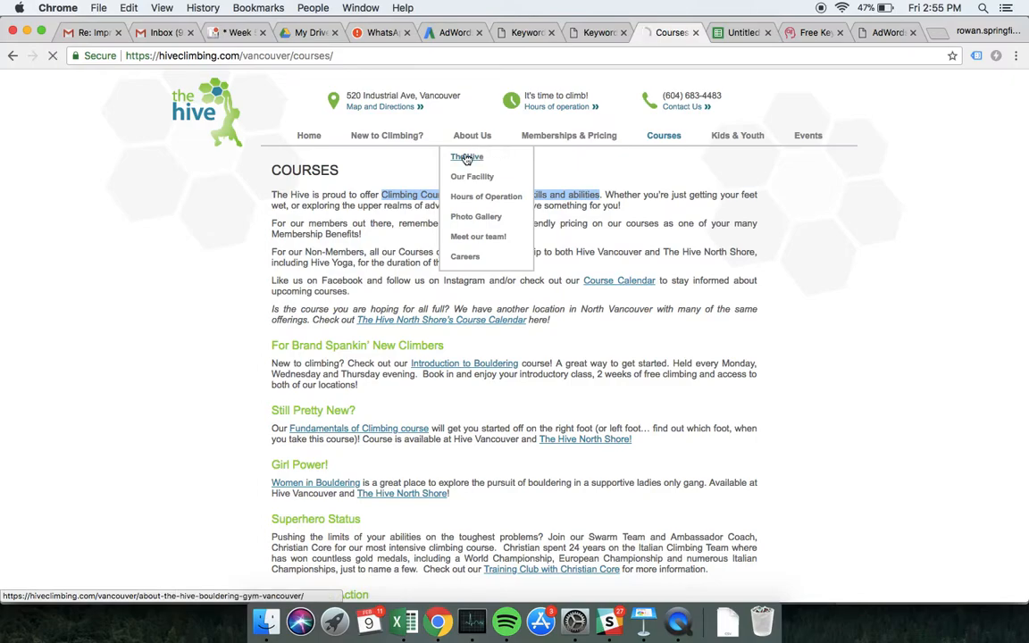
{"action": "left_click", "coordinate": [466, 156]}
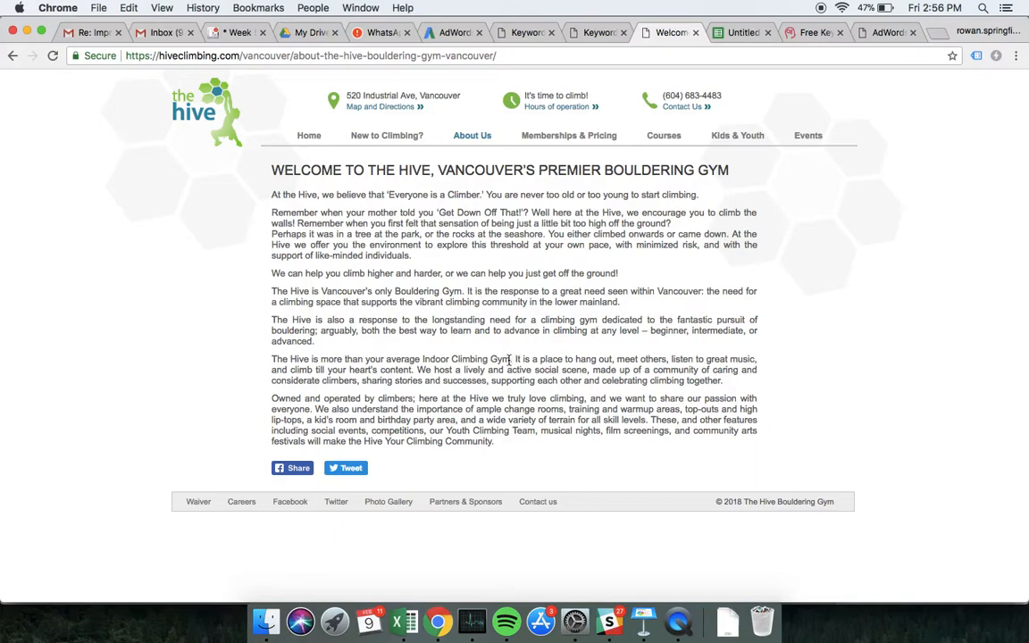
{"action": "left_click_drag", "start_coordinate": [510, 359], "coordinate": [291, 362]}
{"action": "key", "text": "super+c"}
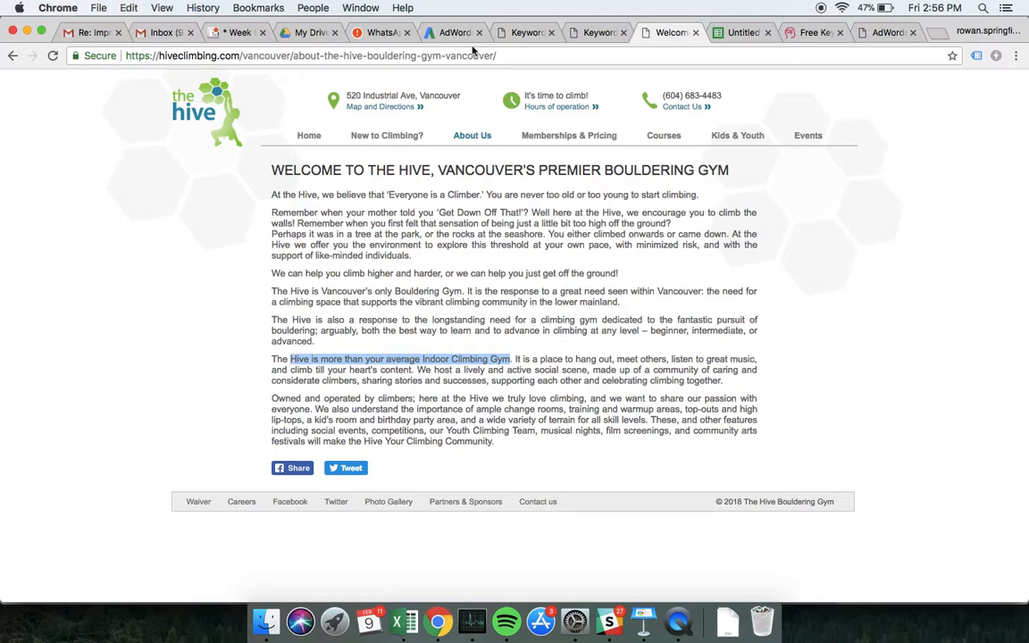
Step: Return to the ad copy spreadsheet and paste the copied phrase into description cell G2 as values only
{"action": "left_click", "coordinate": [737, 32]}
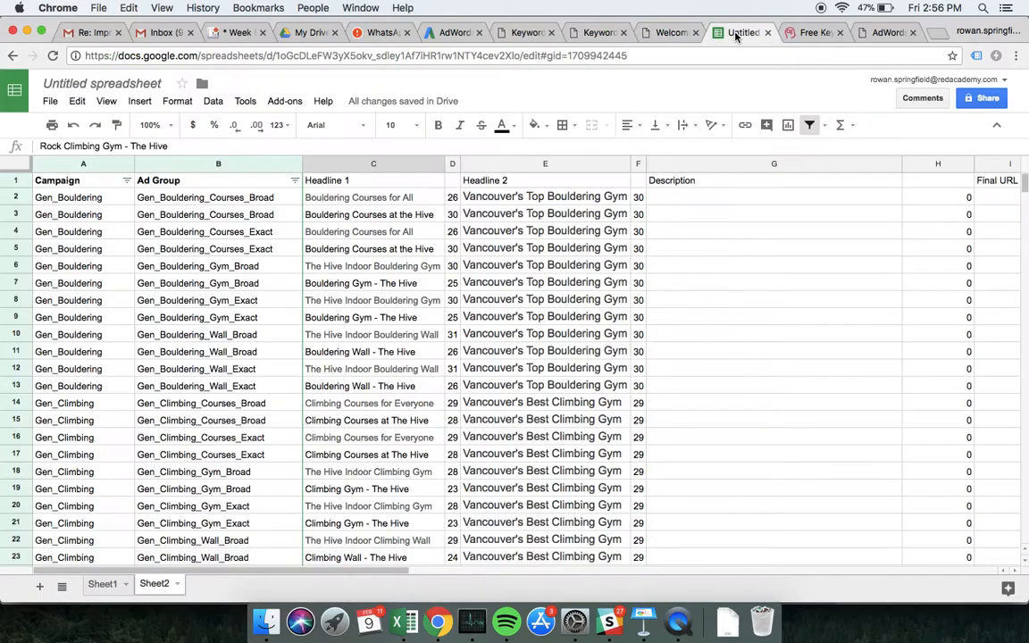
{"action": "right_click", "coordinate": [710, 203]}
{"action": "mouse_move", "coordinate": [763, 269]}
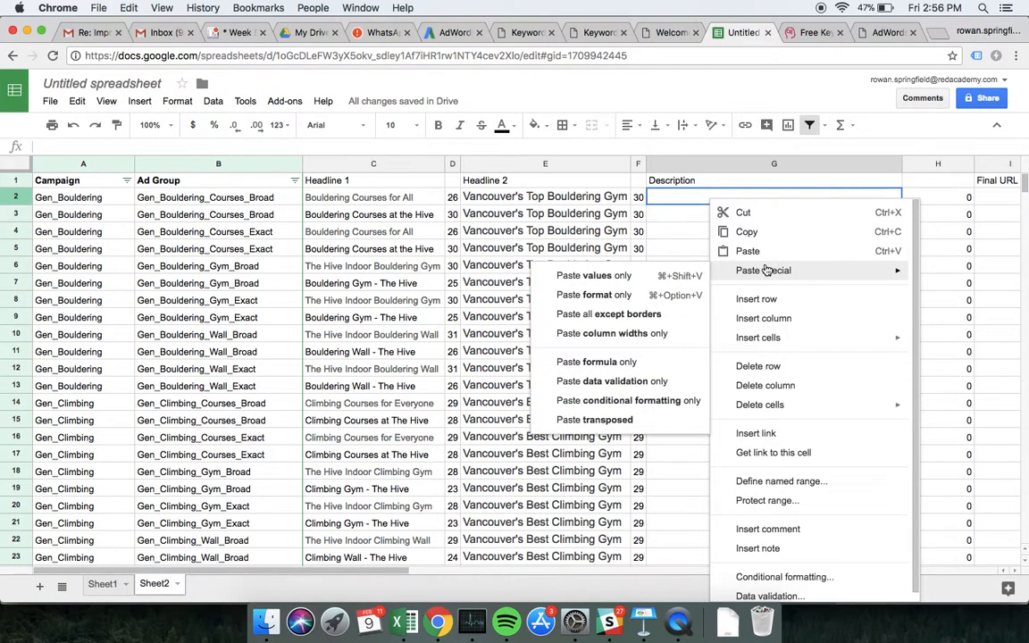
{"action": "left_click", "coordinate": [662, 284]}
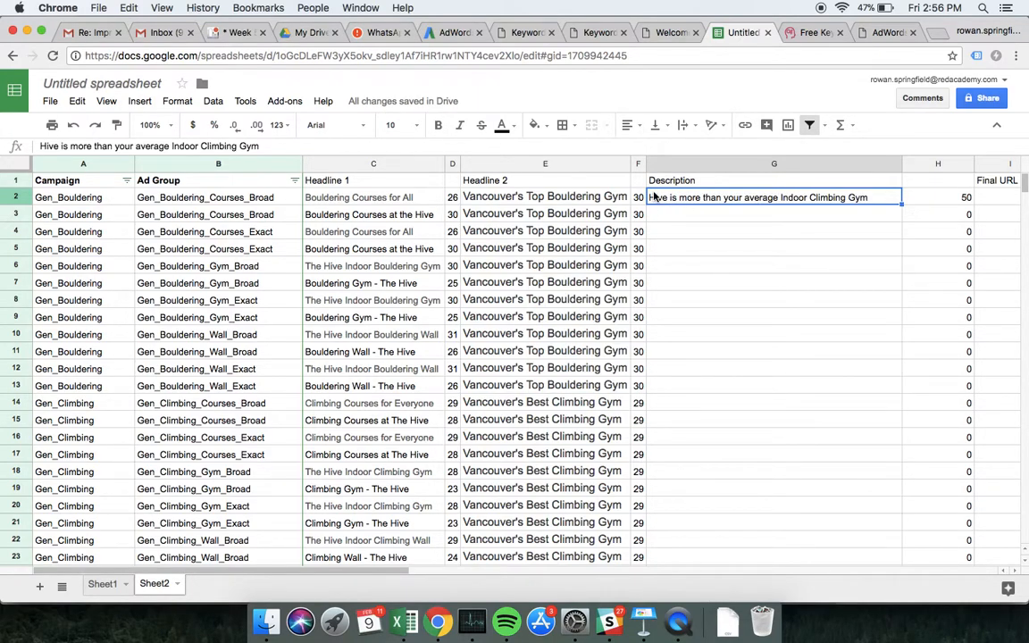
Step: Add "The" before "Hive" in G2 and replace "is more" with ": More", so it begins "The Hive: More than"
{"action": "double_click", "coordinate": [653, 197]}
{"action": "type", "text": "The"}
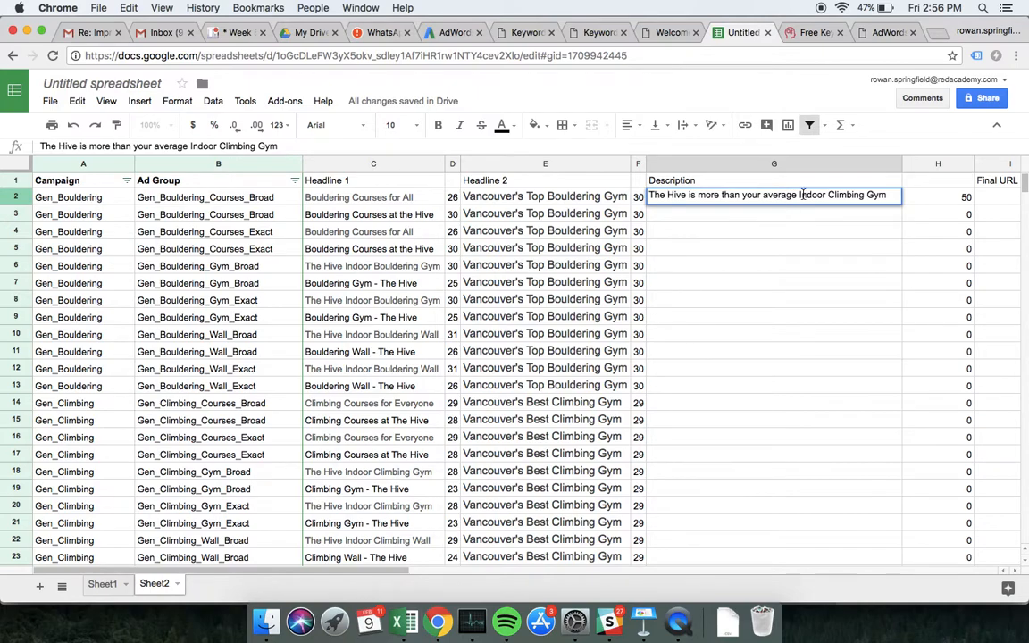
{"action": "left_click", "coordinate": [696, 196]}
{"action": "key", "text": "BackSpace"}
{"action": "key", "text": "BackSpace"}
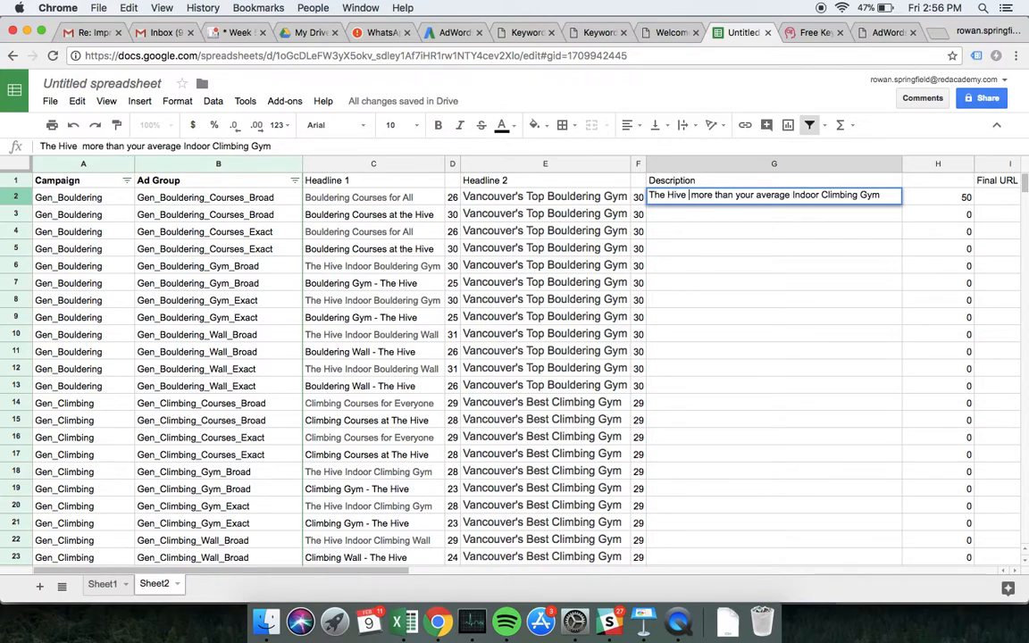
{"action": "key", "text": "BackSpace"}
{"action": "type", "text": ":"}
{"action": "key", "text": "Right"}
{"action": "key", "text": "Right"}
{"action": "key", "text": "BackSpace"}
{"action": "type", "text": "M"}
Step: Remove "Indoor" from G2 and capitalize "Your" and "Average", giving "The Hive: More than Your Average Climbing Gym"
{"action": "double_click", "coordinate": [801, 195]}
{"action": "key", "text": "BackSpace"}
{"action": "left_click", "coordinate": [761, 195]}
{"action": "key", "text": "BackSpace"}
{"action": "type", "text": "A"}
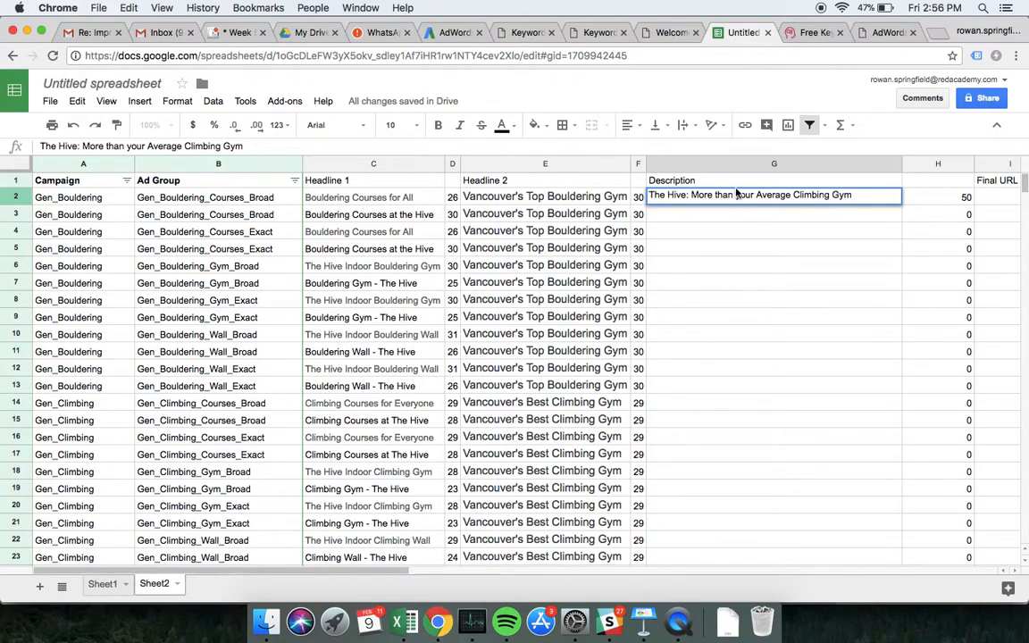
{"action": "key", "text": "BackSpace"}
{"action": "type", "text": "Y"}
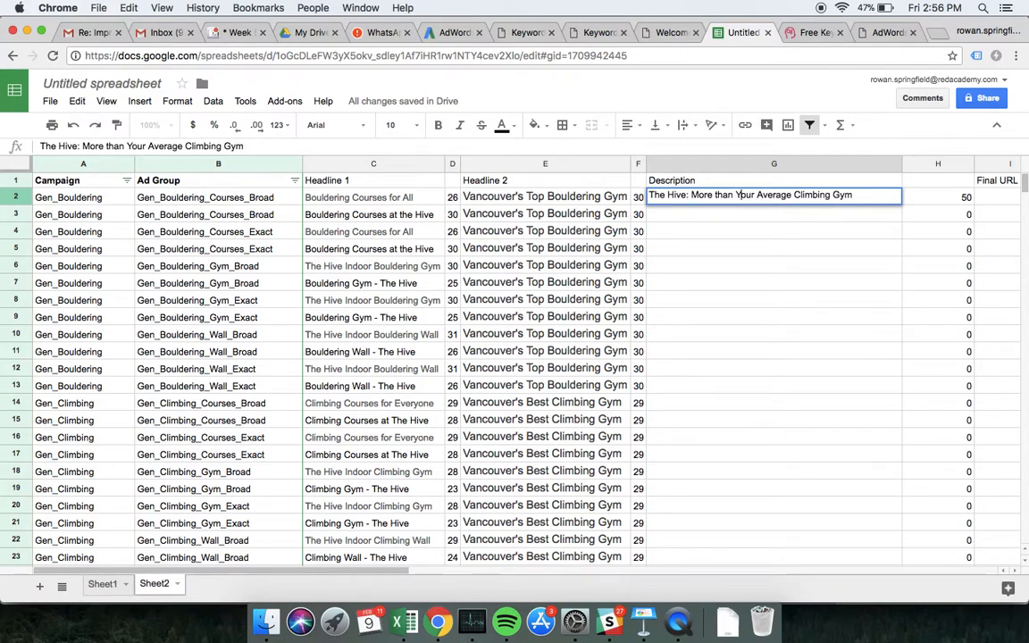
{"action": "left_click", "coordinate": [739, 288]}
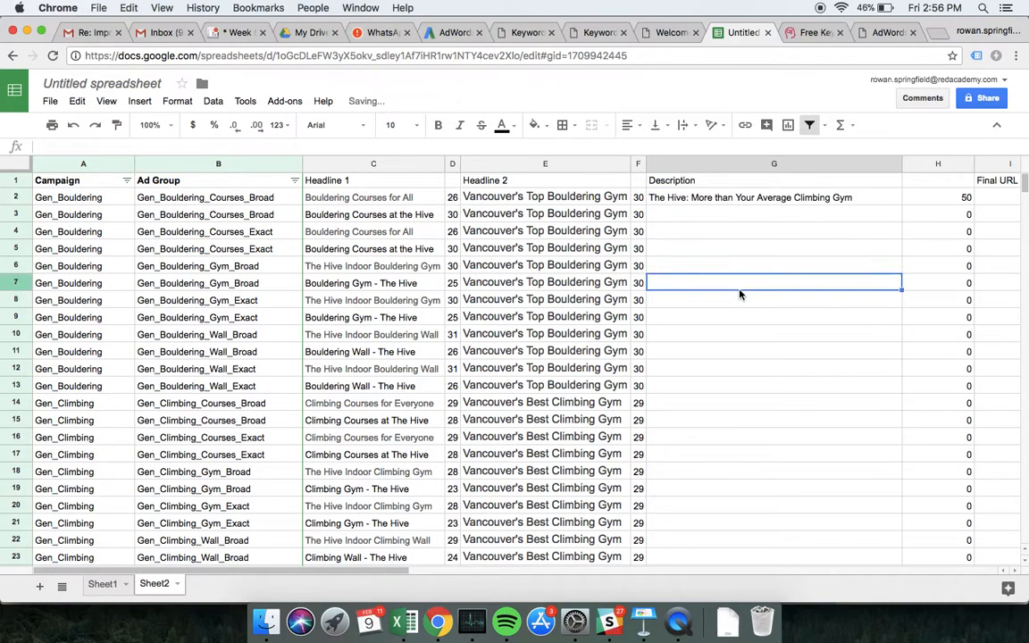
Step: Add "Learn to Climb at" to the start of the G2 description, before "The Hive"
{"action": "left_click", "coordinate": [722, 202]}
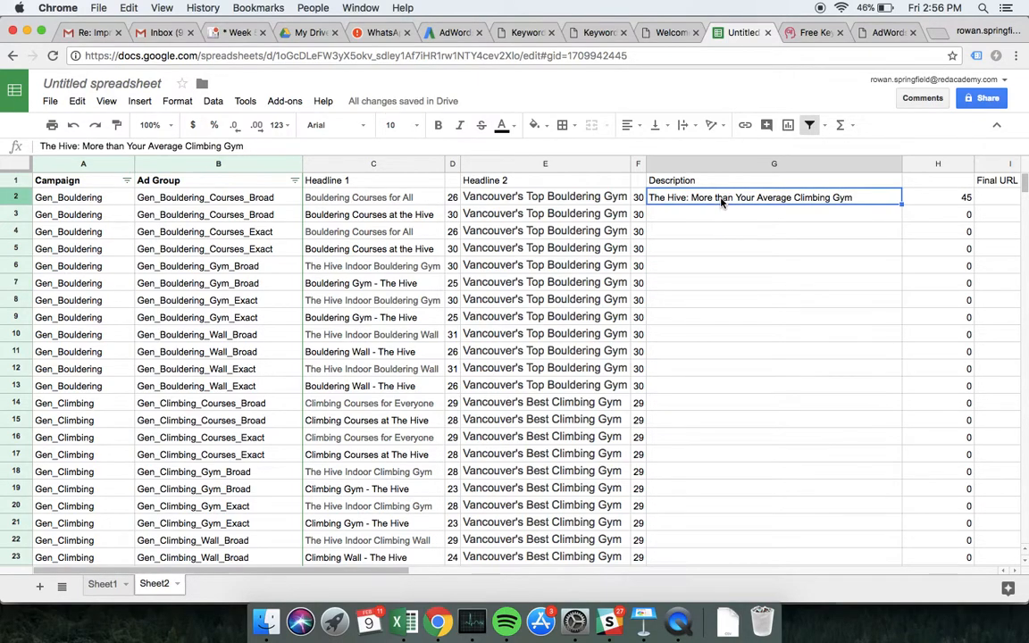
{"action": "left_click", "coordinate": [668, 33]}
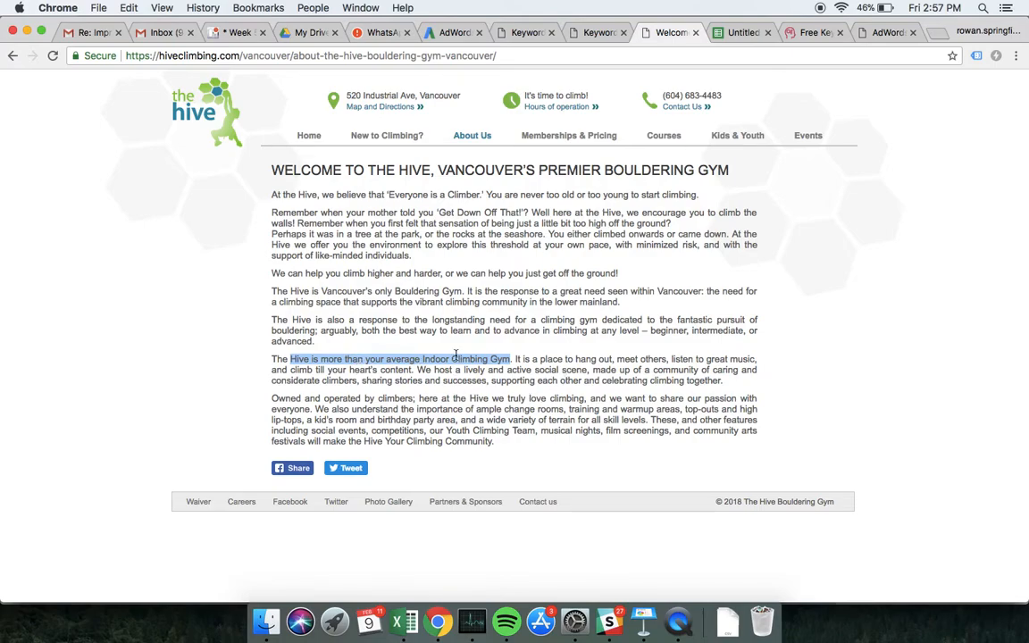
{"action": "left_click", "coordinate": [736, 32]}
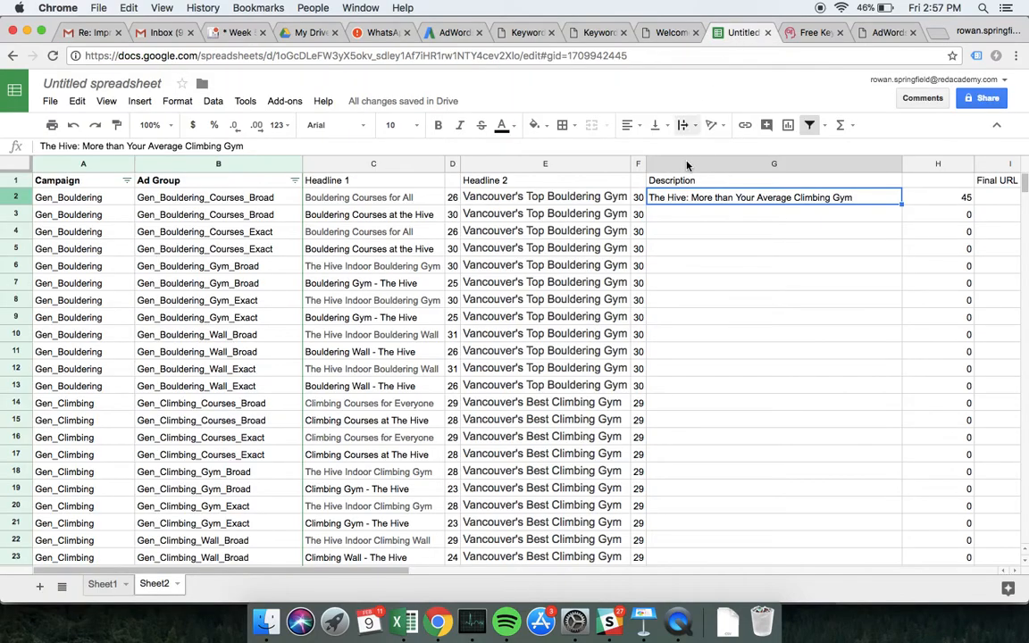
{"action": "double_click", "coordinate": [653, 196]}
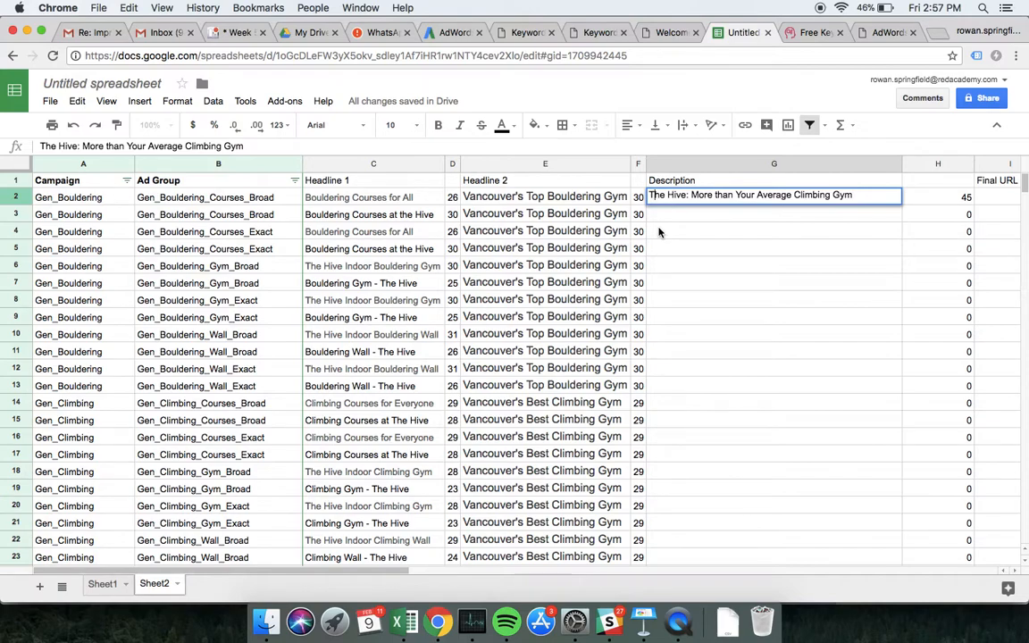
{"action": "key", "text": "Home"}
{"action": "type", "text": "Learn to CLi"}
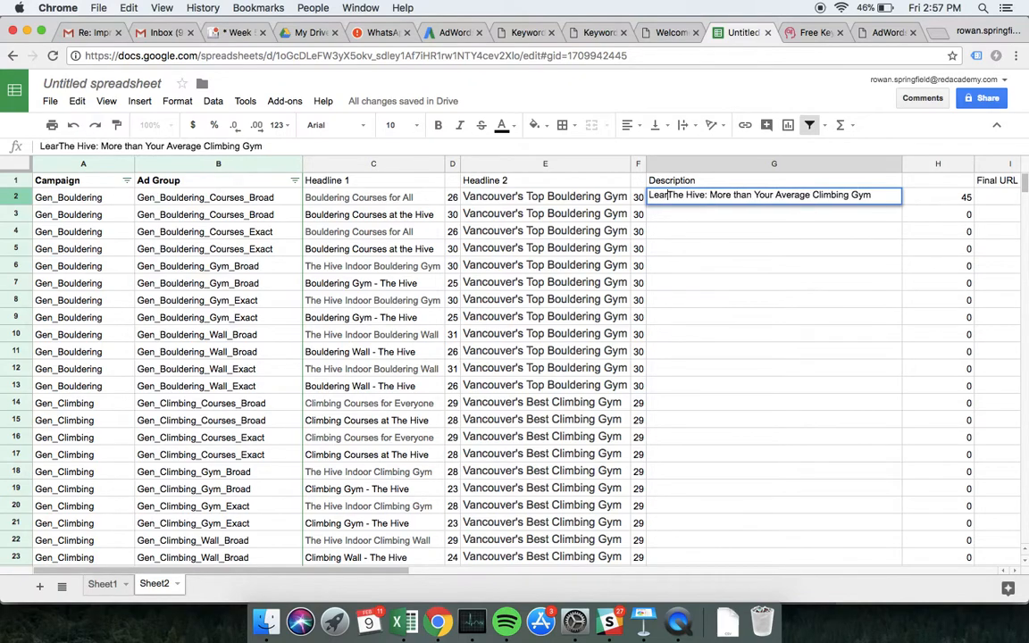
{"action": "type", "text": "mb at"}
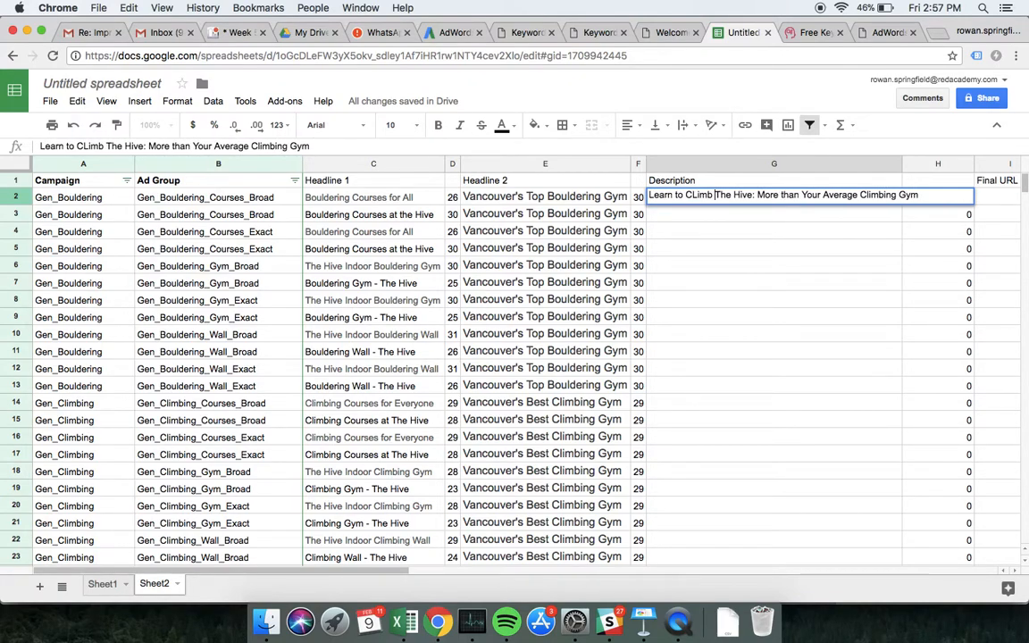
{"action": "left_click", "coordinate": [694, 198]}
{"action": "key", "text": "Right"}
{"action": "key", "text": "BackSpace"}
{"action": "type", "text": "l"}
{"action": "key", "text": "Return"}
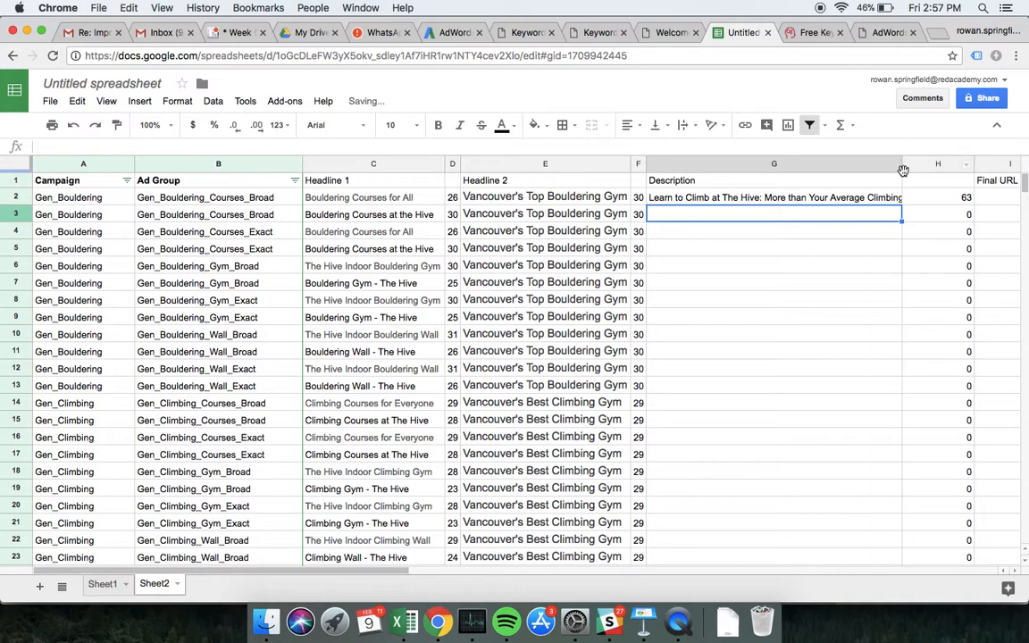
Step: Widen the Description column so the full G2 text fits with room to spare
{"action": "left_click_drag", "start_coordinate": [901, 167], "coordinate": [928, 167]}
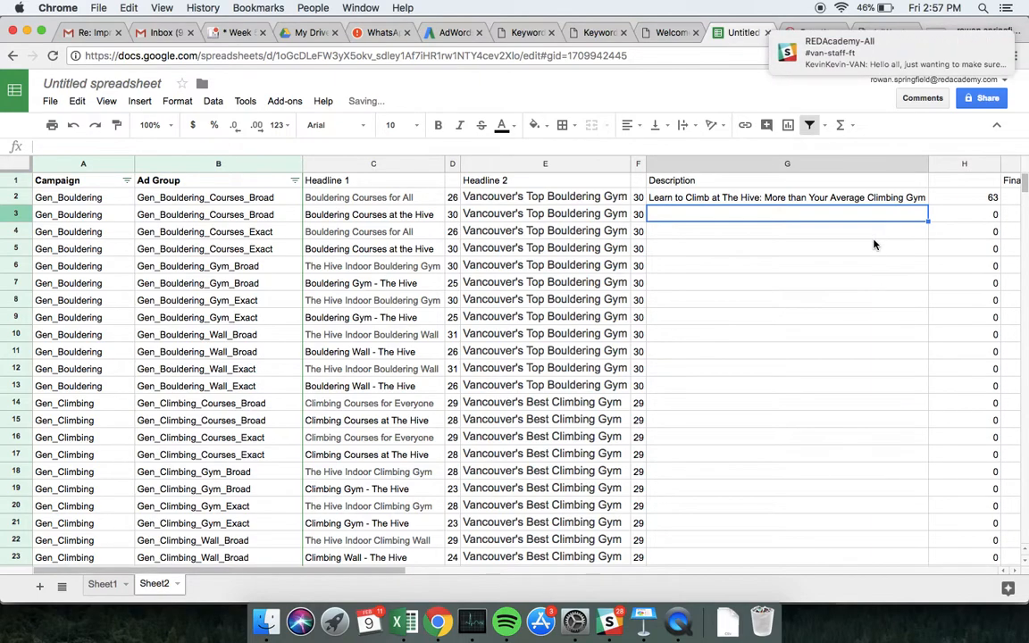
{"action": "scroll", "coordinate": [873, 243], "scroll_direction": "right", "scroll_amount": 5}
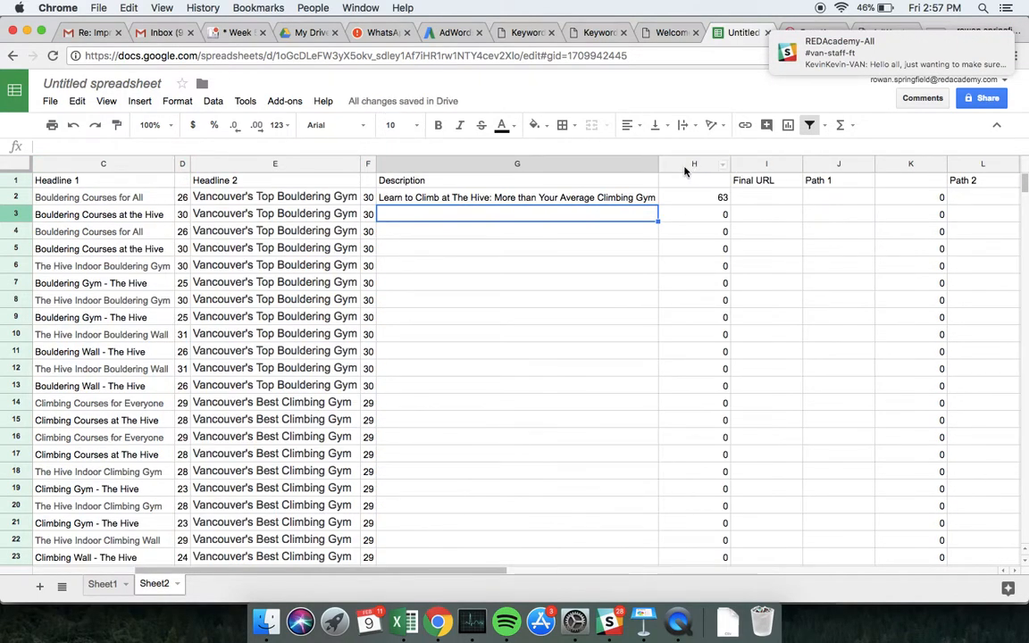
{"action": "left_click_drag", "start_coordinate": [659, 163], "coordinate": [708, 164]}
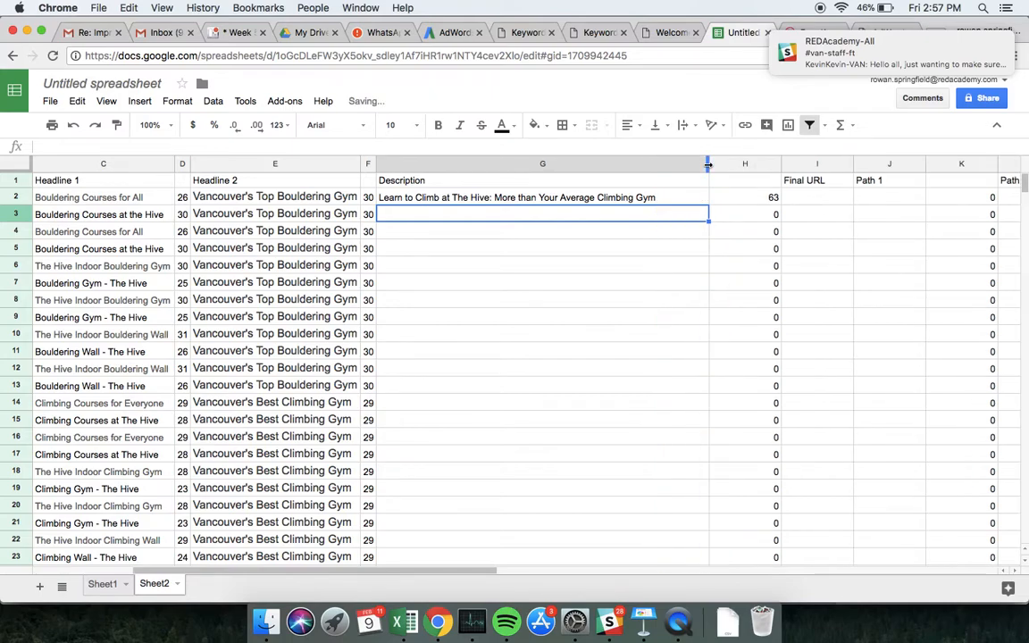
Step: Insert "Vancouver" after "The Hive" in the G2 description and fill the text down the column for all ad rows
{"action": "double_click", "coordinate": [488, 197]}
{"action": "left_click", "coordinate": [489, 196]}
{"action": "type", "text": "Vancouv"}
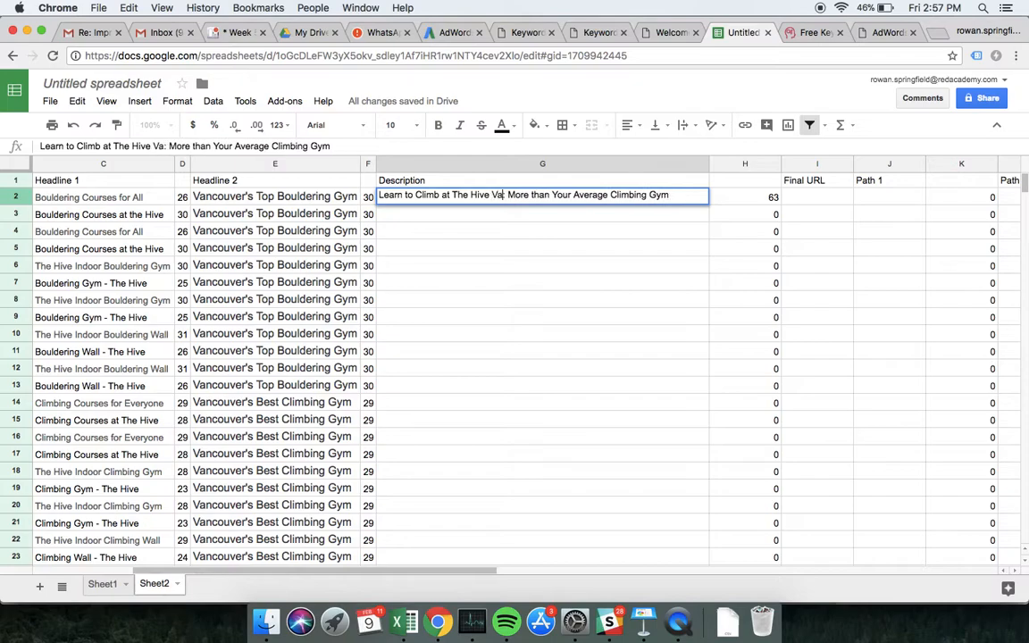
{"action": "type", "text": "er"}
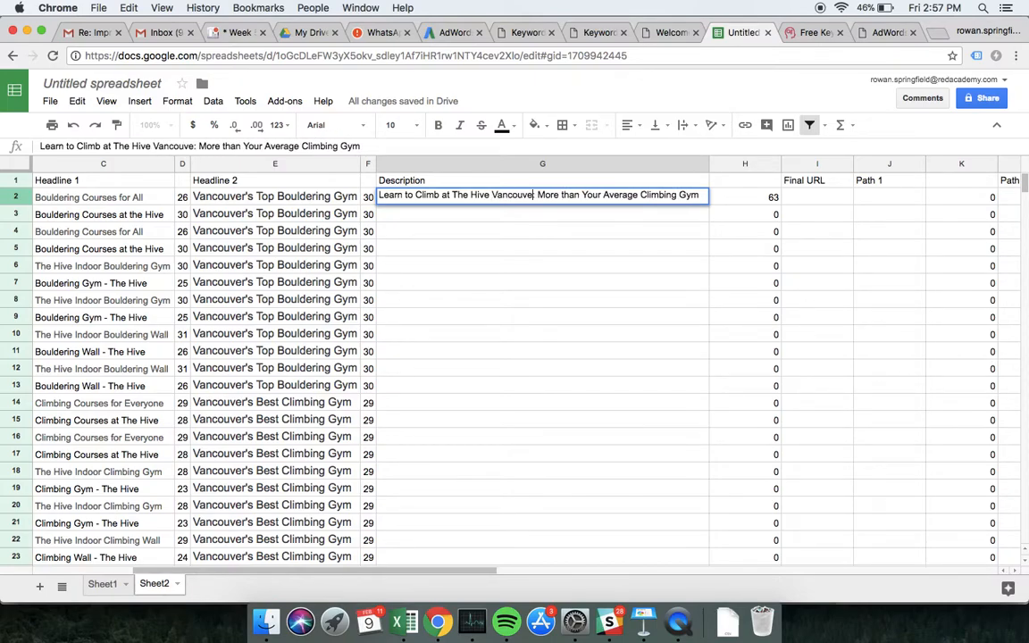
{"action": "key", "text": "Return"}
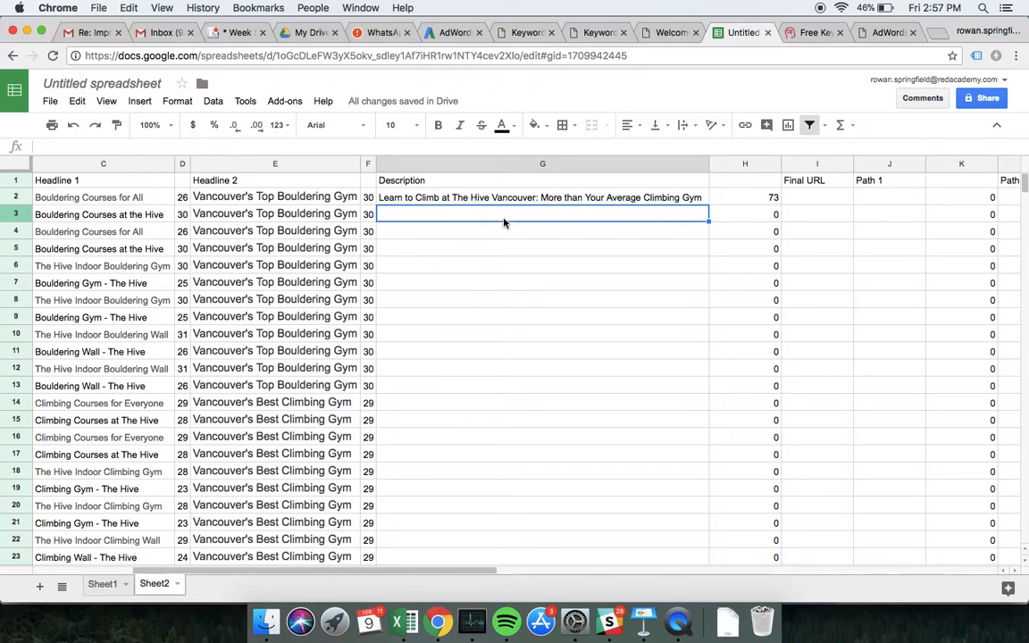
{"action": "left_click", "coordinate": [657, 198]}
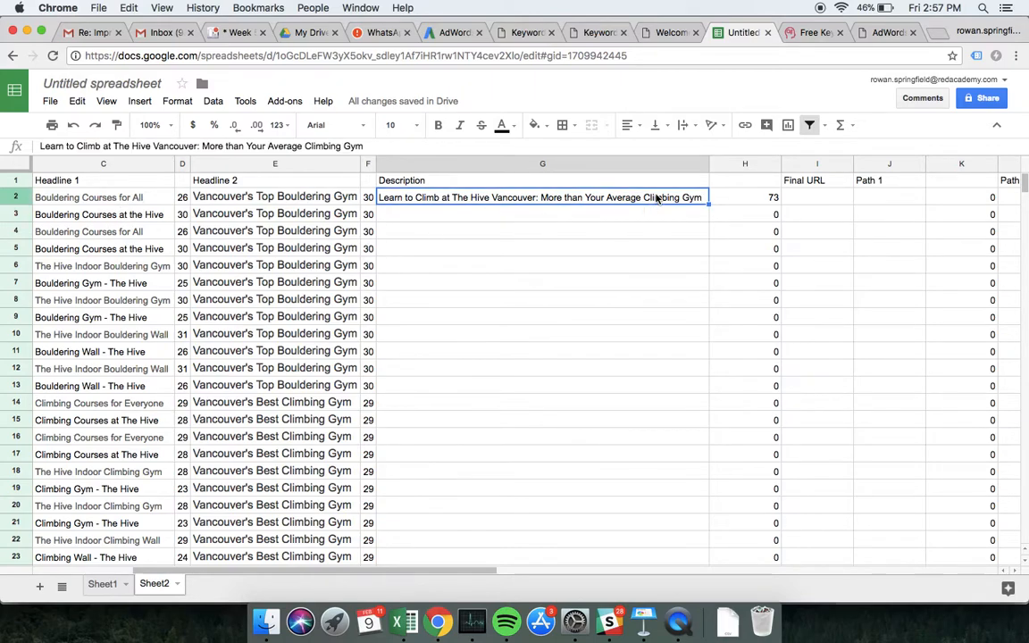
{"action": "double_click", "coordinate": [708, 203]}
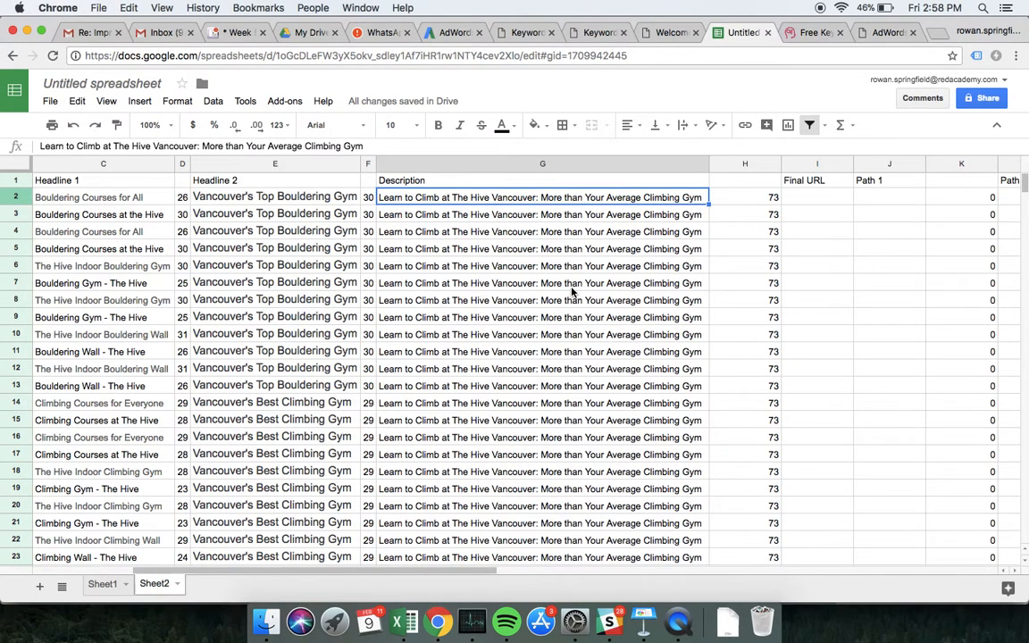
Step: Replace all instances of "climbing" with "Bouldering" in the Gen_Bouldering descriptions, G2:G13
{"action": "scroll", "coordinate": [572, 291], "scroll_direction": "left", "scroll_amount": 5}
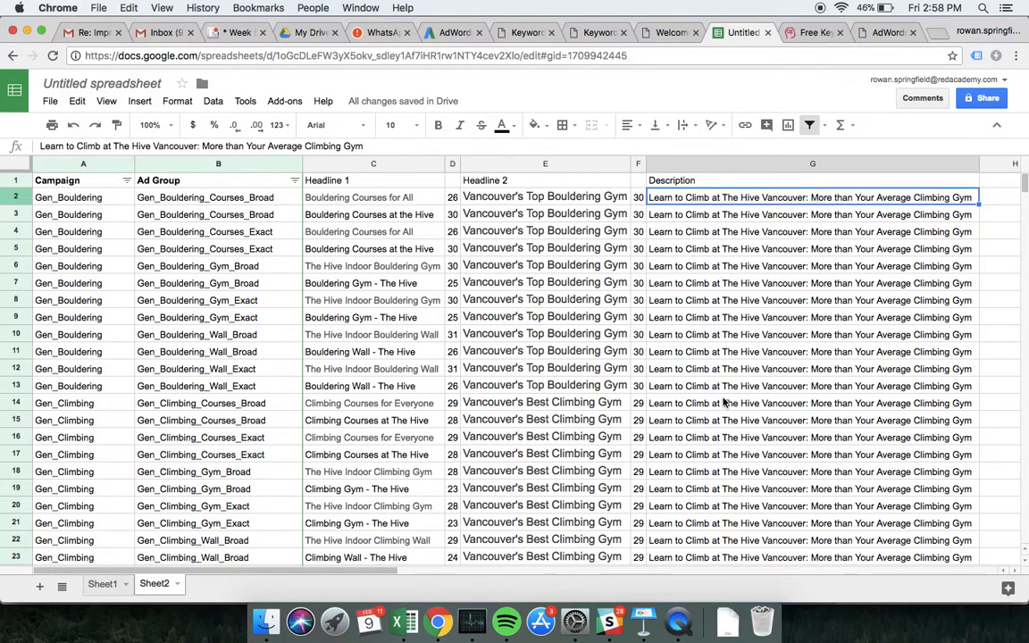
{"action": "left_click_drag", "start_coordinate": [668, 386], "coordinate": [751, 200]}
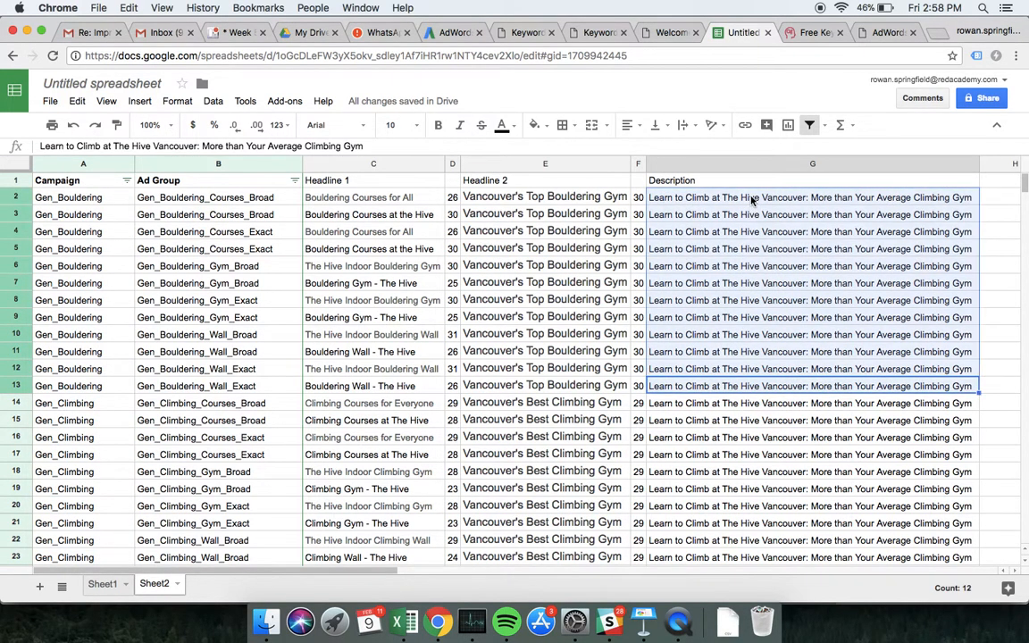
{"action": "left_click", "coordinate": [77, 101]}
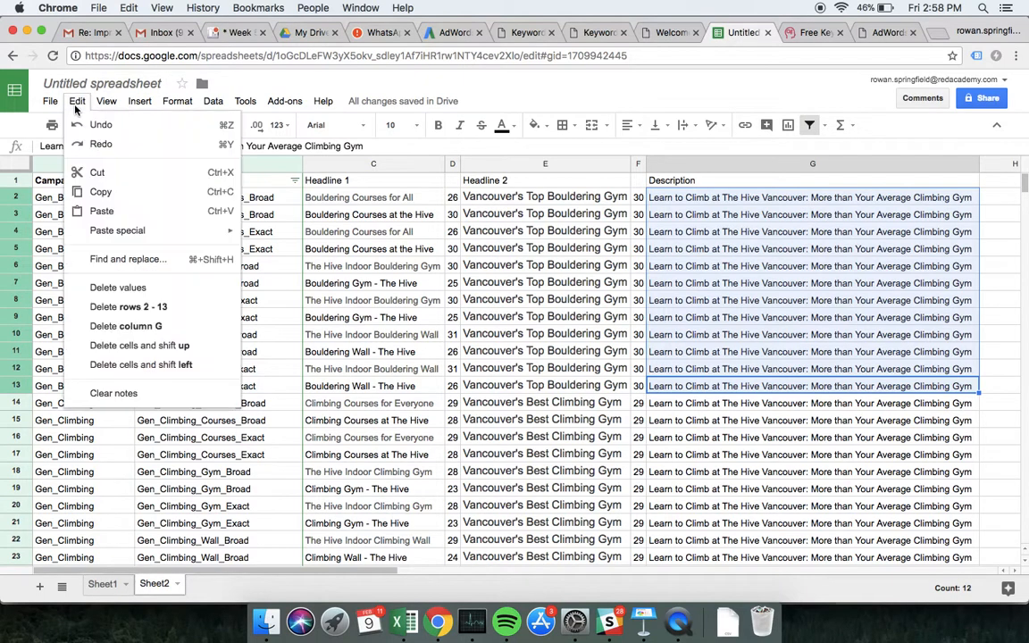
{"action": "left_click", "coordinate": [119, 259]}
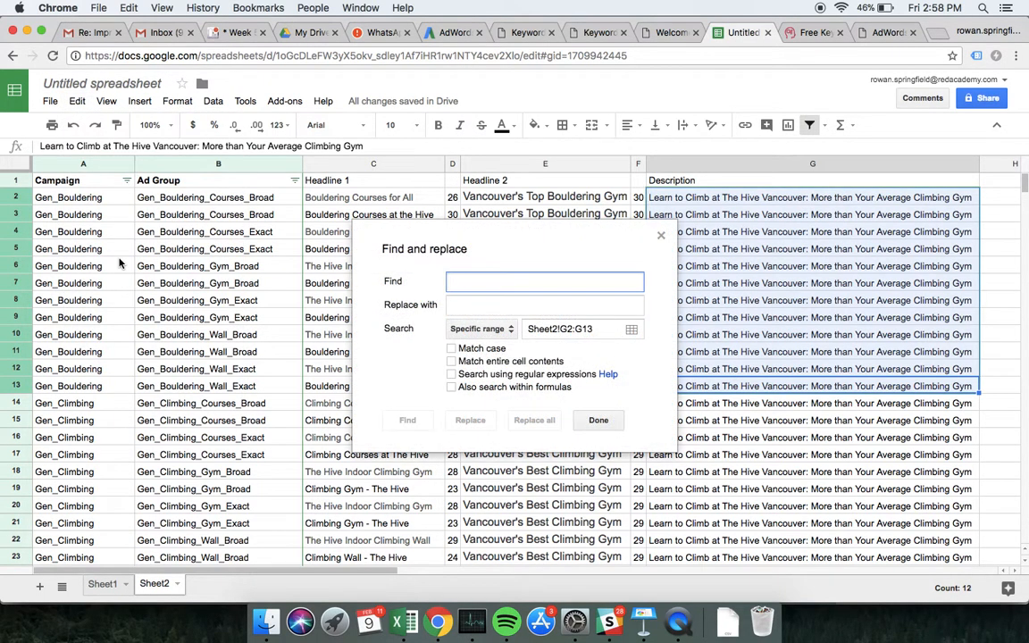
{"action": "type", "text": "climbing"}
{"action": "key", "text": "Tab"}
{"action": "type", "text": "Bouldering"}
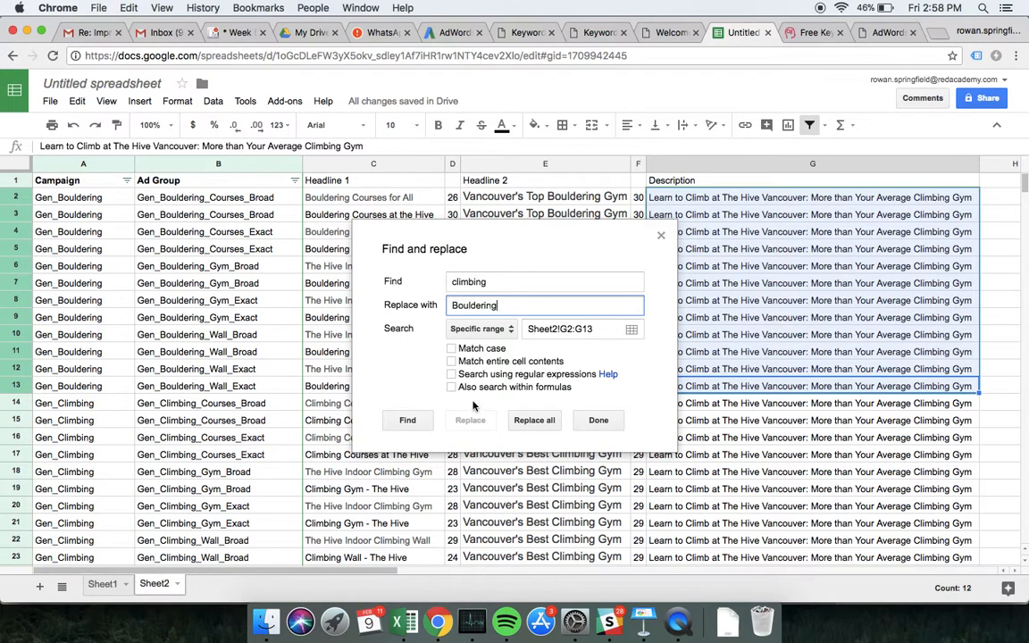
{"action": "left_click", "coordinate": [534, 420]}
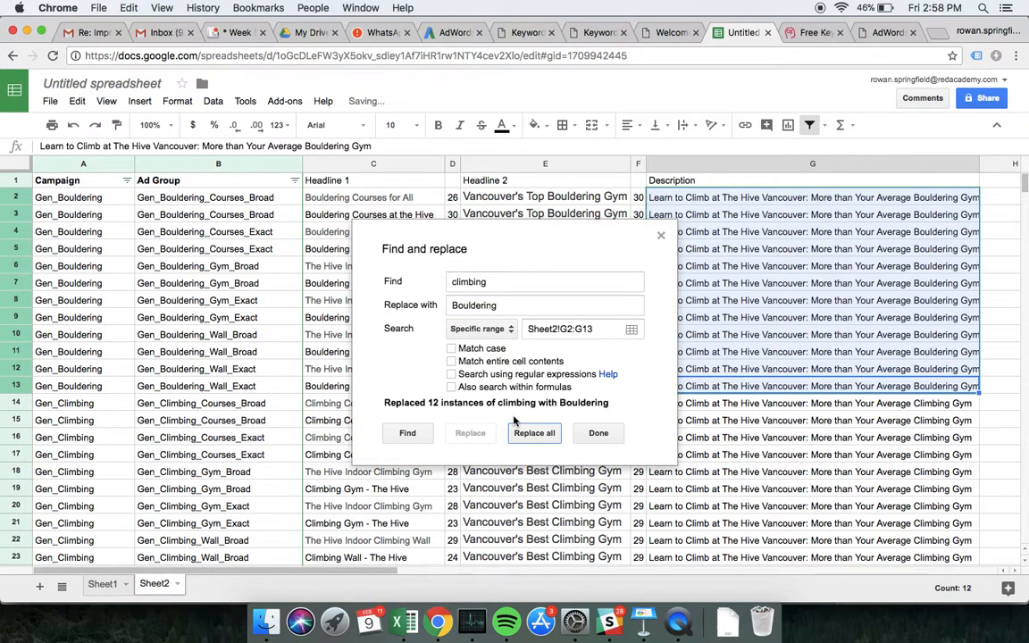
{"action": "left_click", "coordinate": [598, 433]}
Step: Widen the Description column to fit the bouldering text and narrow character-count column H to fit its numbers
{"action": "scroll", "coordinate": [915, 325], "scroll_direction": "right", "scroll_amount": 2}
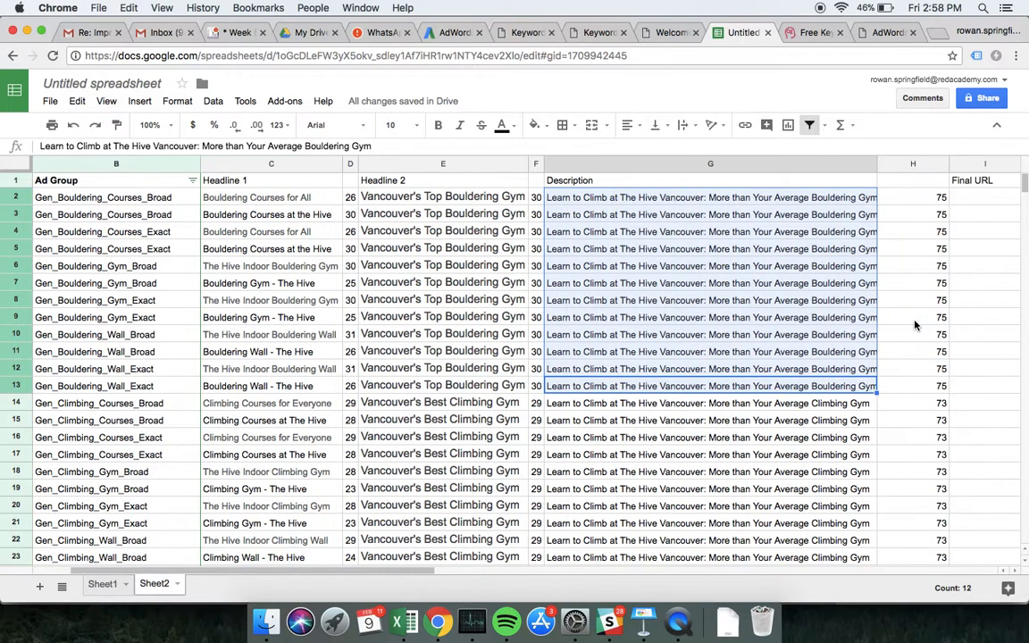
{"action": "left_click_drag", "start_coordinate": [877, 165], "coordinate": [904, 164]}
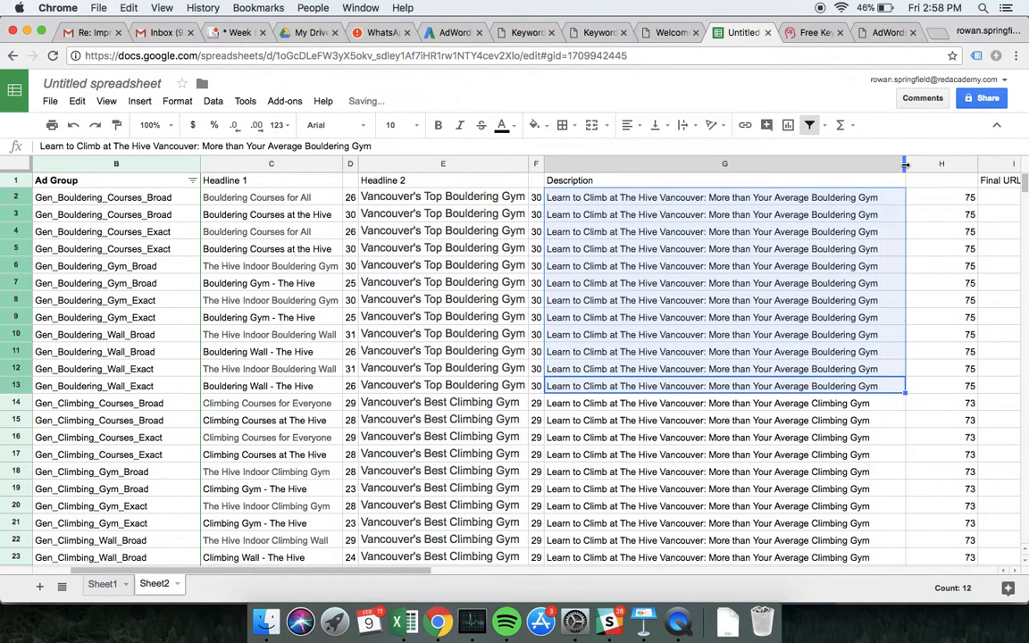
{"action": "scroll", "coordinate": [838, 359], "scroll_direction": "down", "scroll_amount": 3}
{"action": "scroll", "coordinate": [836, 359], "scroll_direction": "down", "scroll_amount": 2}
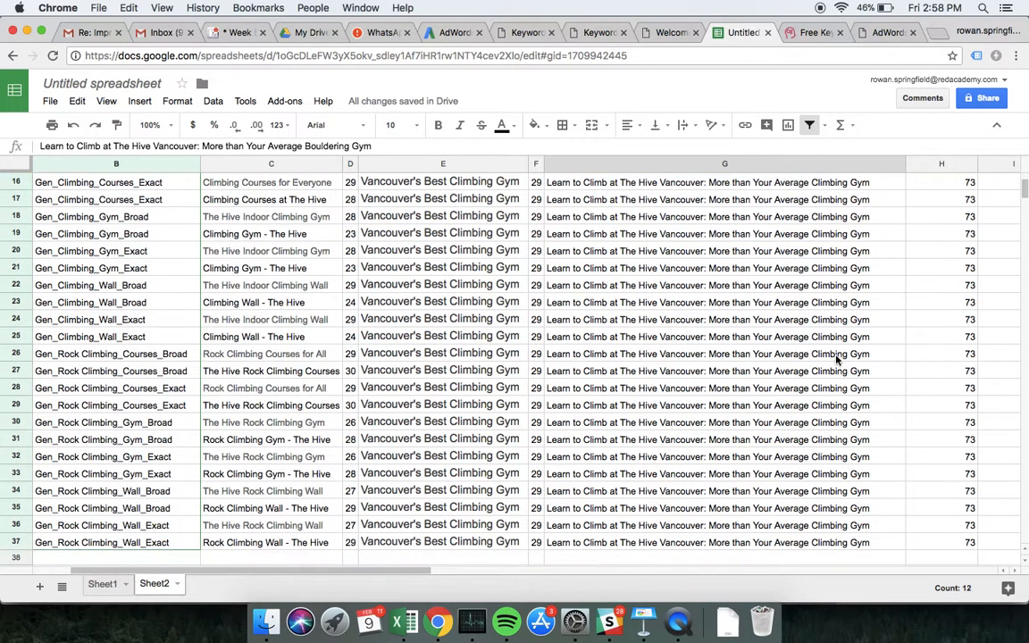
{"action": "scroll", "coordinate": [843, 360], "scroll_direction": "up", "scroll_amount": 5}
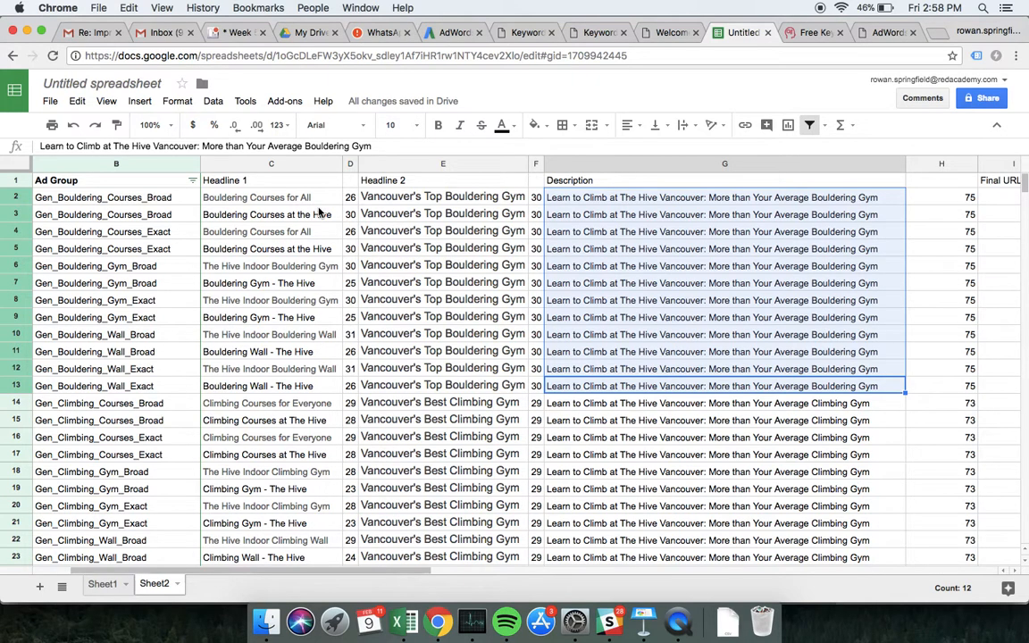
{"action": "left_click", "coordinate": [451, 269]}
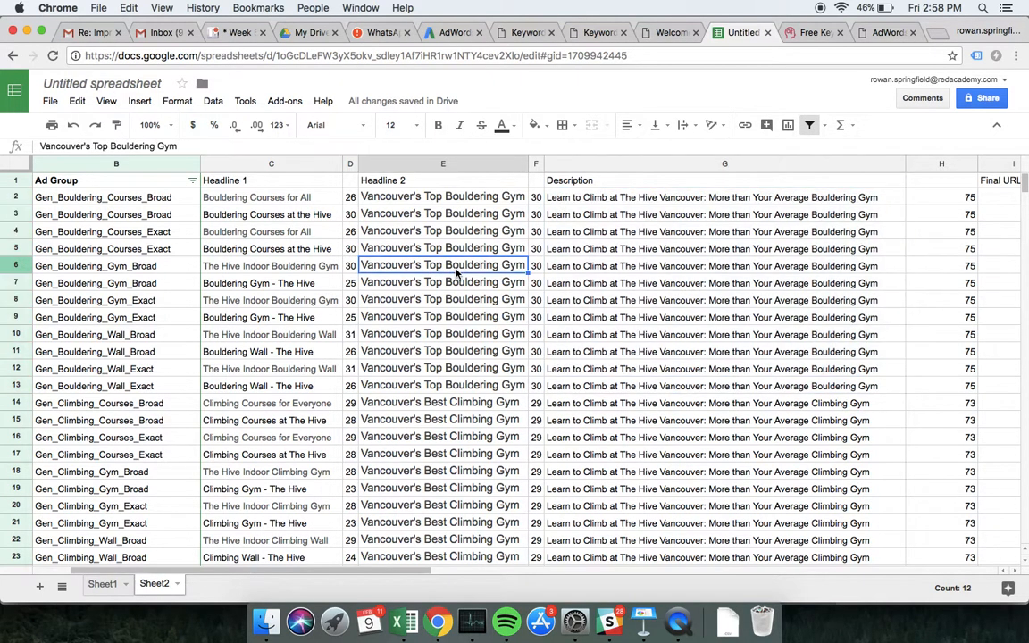
{"action": "scroll", "coordinate": [455, 272], "scroll_direction": "right", "scroll_amount": 5}
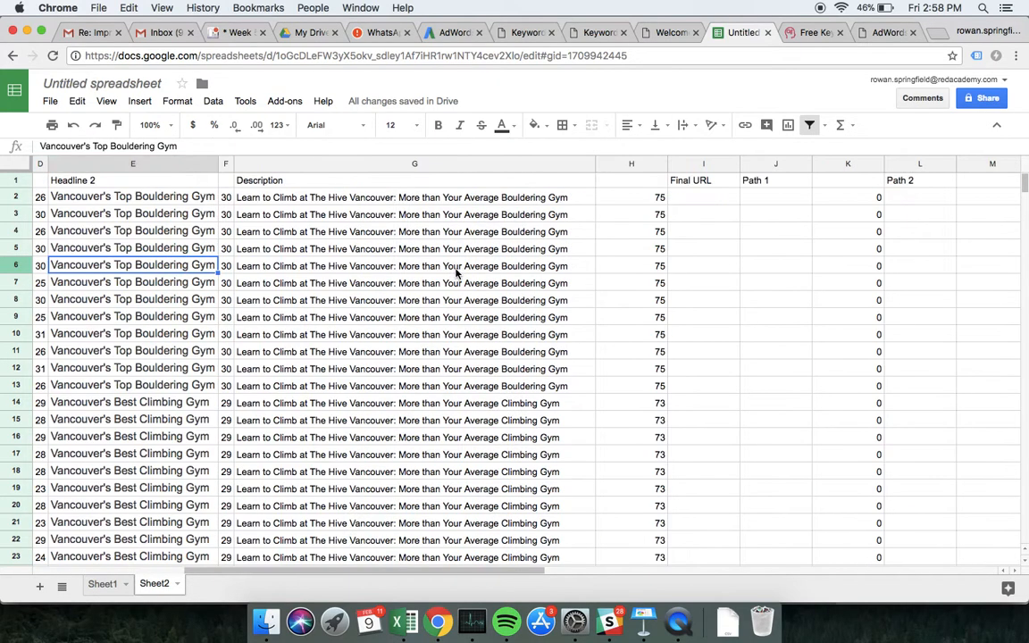
{"action": "left_click_drag", "start_coordinate": [666, 163], "coordinate": [611, 164]}
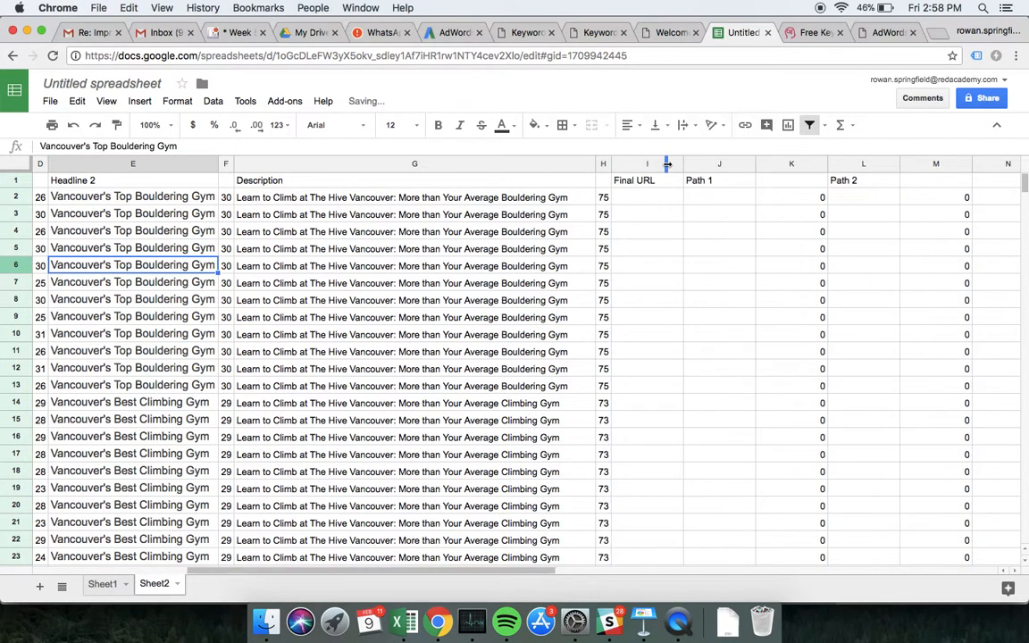
{"action": "left_click", "coordinate": [102, 584]}
{"action": "left_click", "coordinate": [694, 230]}
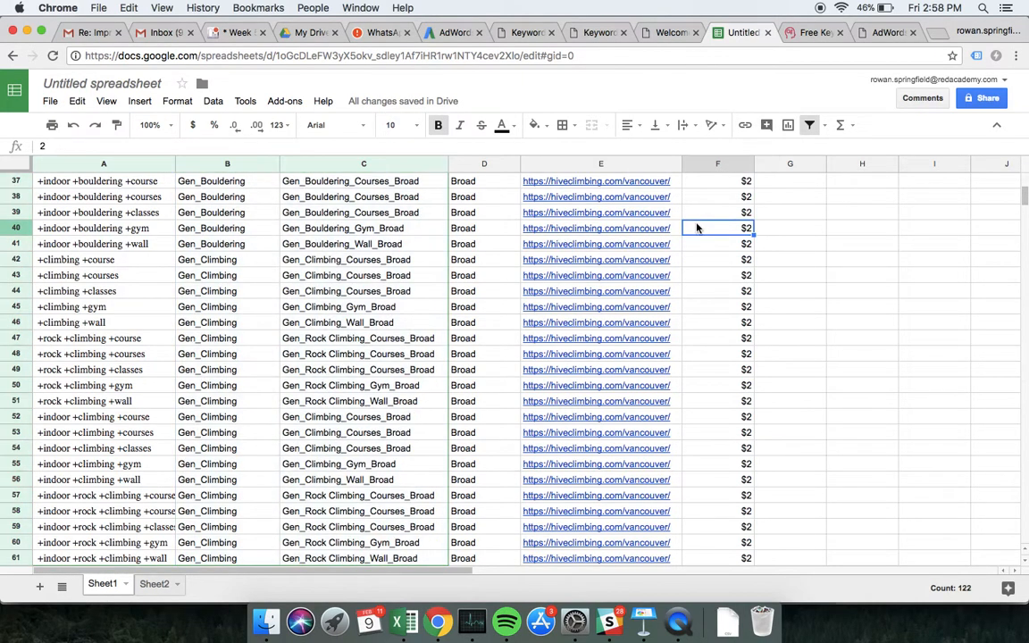
{"action": "key", "text": "Left"}
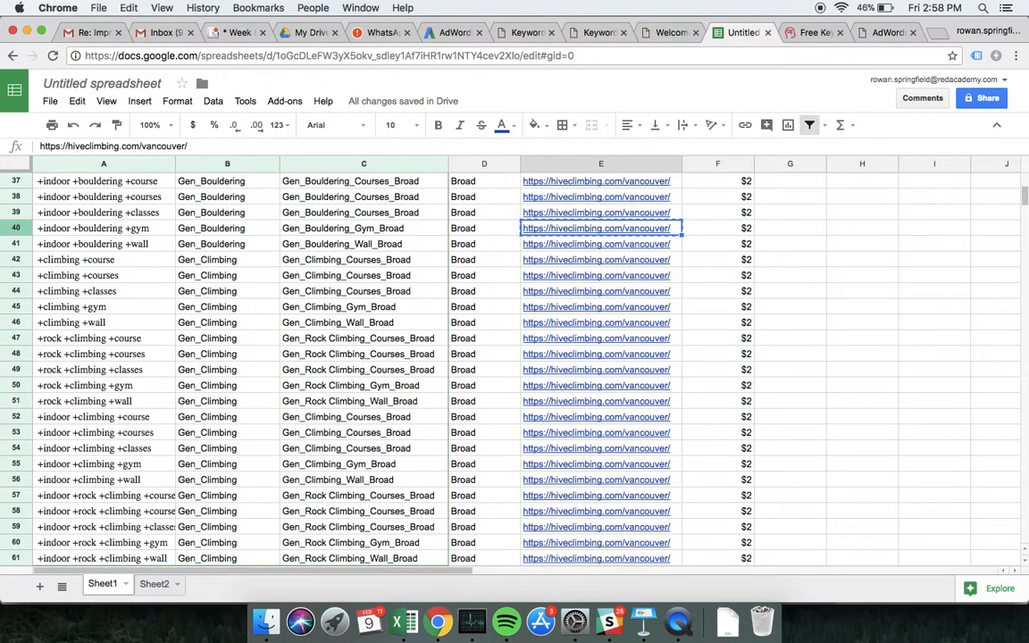
{"action": "left_click", "coordinate": [152, 584]}
{"action": "left_click", "coordinate": [643, 200]}
{"action": "type", "text": "https://hiveclimbing.com/vancouver/"}
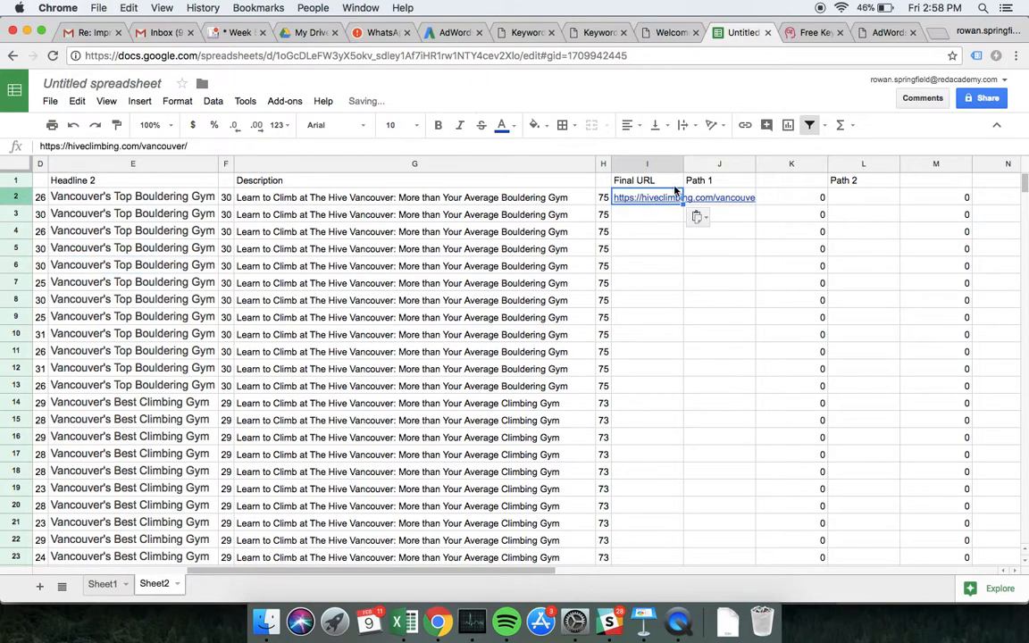
{"action": "double_click", "coordinate": [684, 164]}
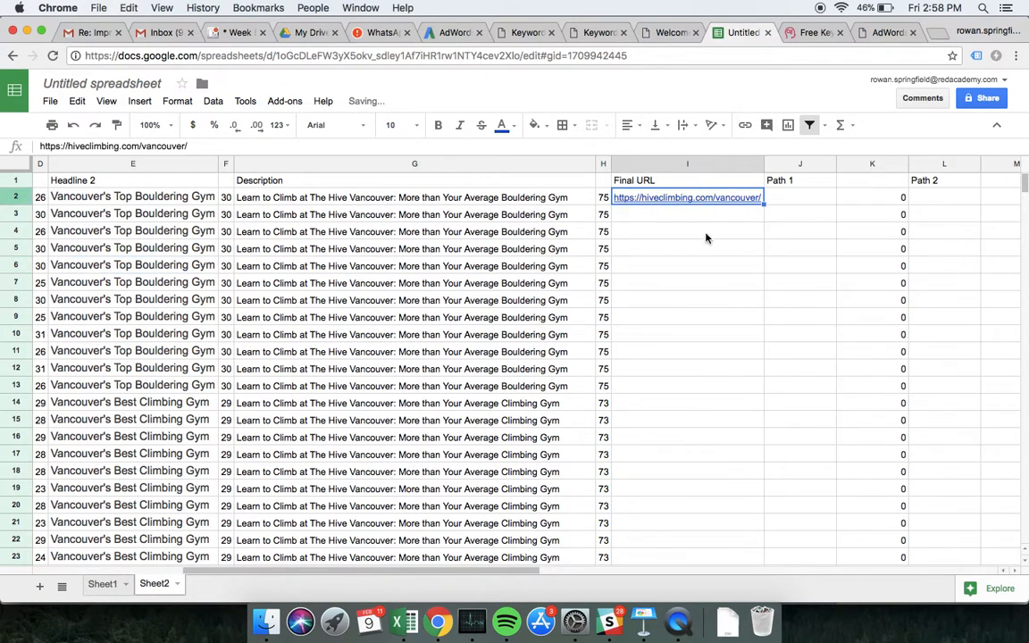
{"action": "double_click", "coordinate": [764, 203]}
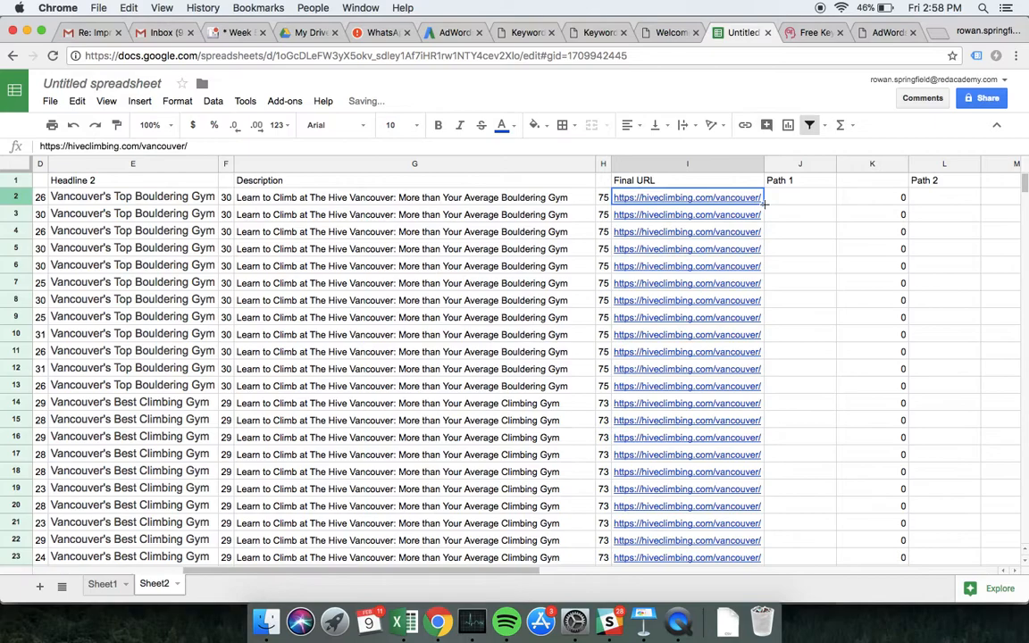
Step: Copy the ad group names in B2:B37 into the Path 1 column from J2 and fit the column width
{"action": "left_click", "coordinate": [806, 206]}
{"action": "scroll", "coordinate": [806, 206], "scroll_direction": "left", "scroll_amount": 5}
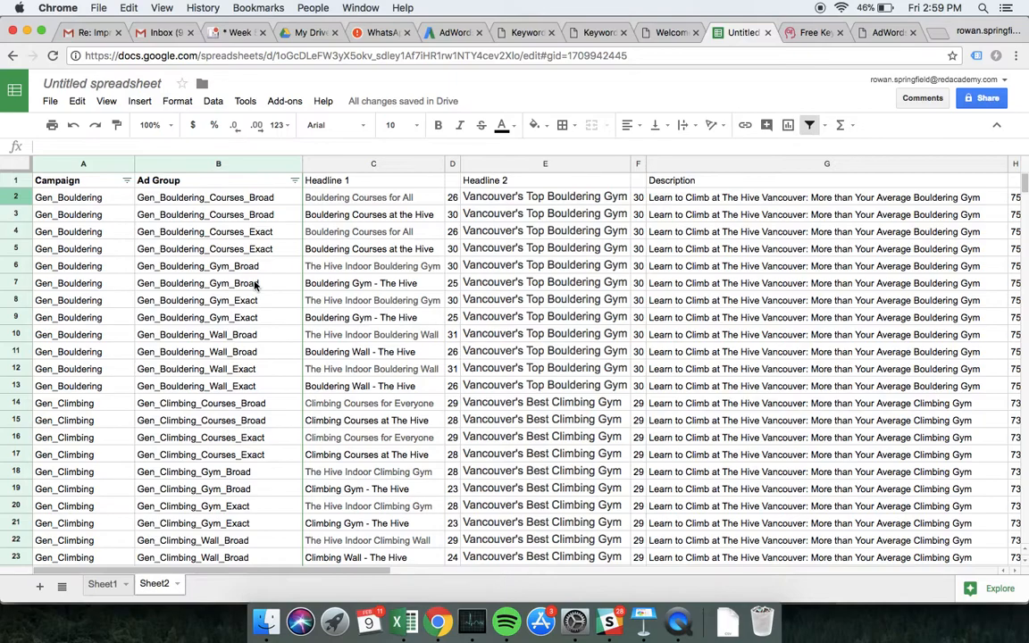
{"action": "left_click", "coordinate": [253, 200]}
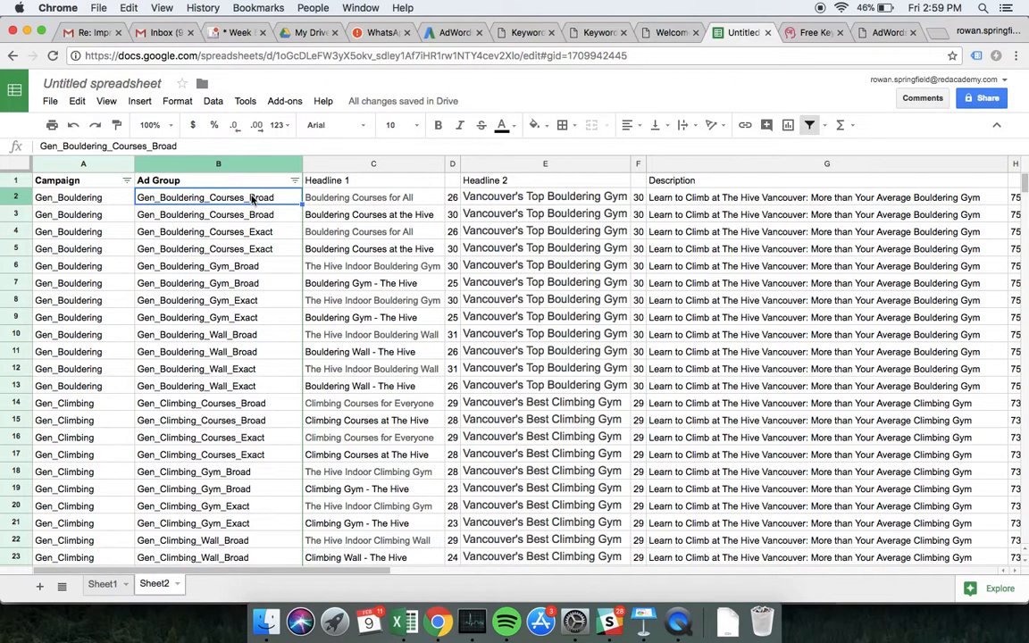
{"action": "key", "text": "super+shift+Down"}
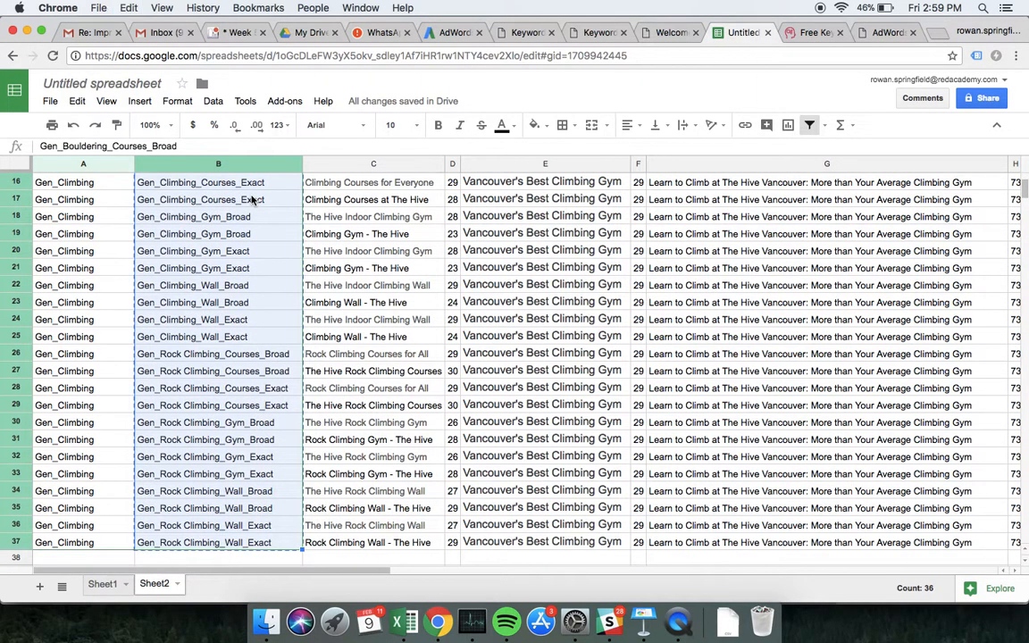
{"action": "scroll", "coordinate": [253, 198], "scroll_direction": "up", "scroll_amount": 5}
{"action": "scroll", "coordinate": [339, 207], "scroll_direction": "right", "scroll_amount": 5}
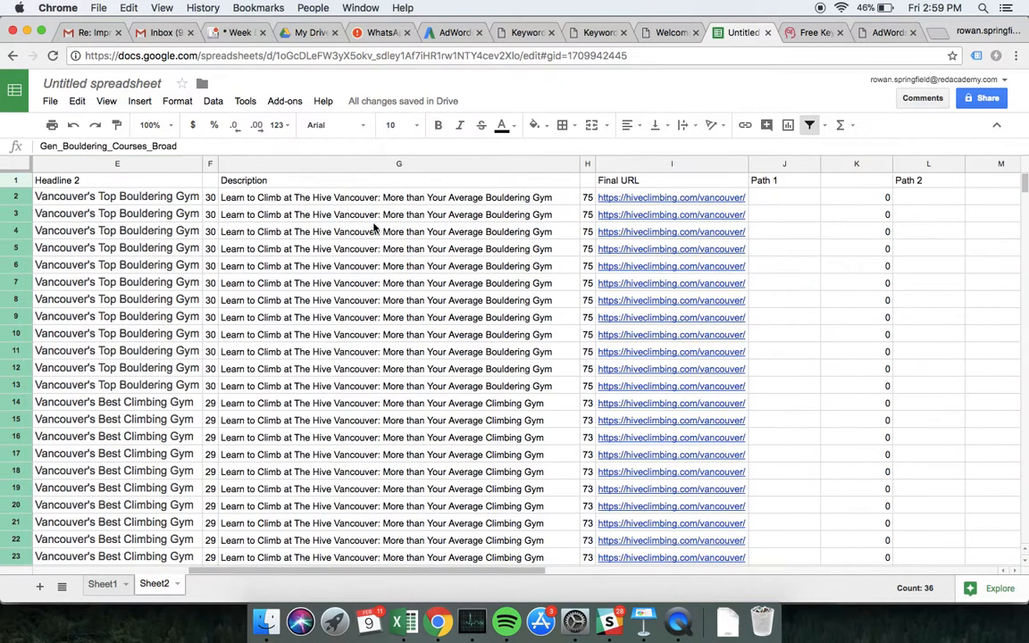
{"action": "left_click", "coordinate": [755, 198]}
{"action": "key", "text": "super+v"}
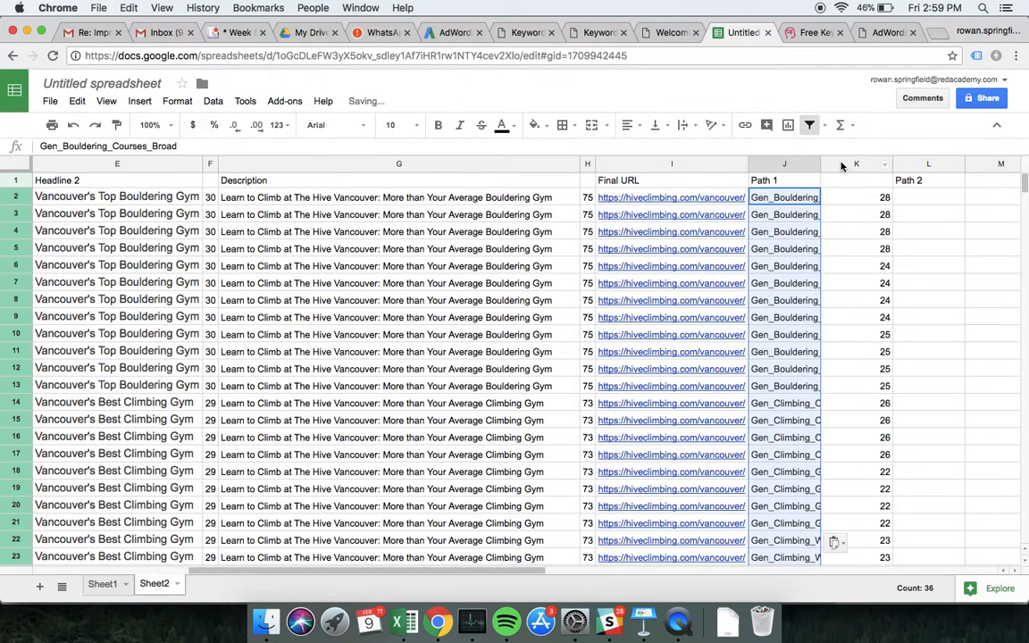
{"action": "double_click", "coordinate": [820, 164]}
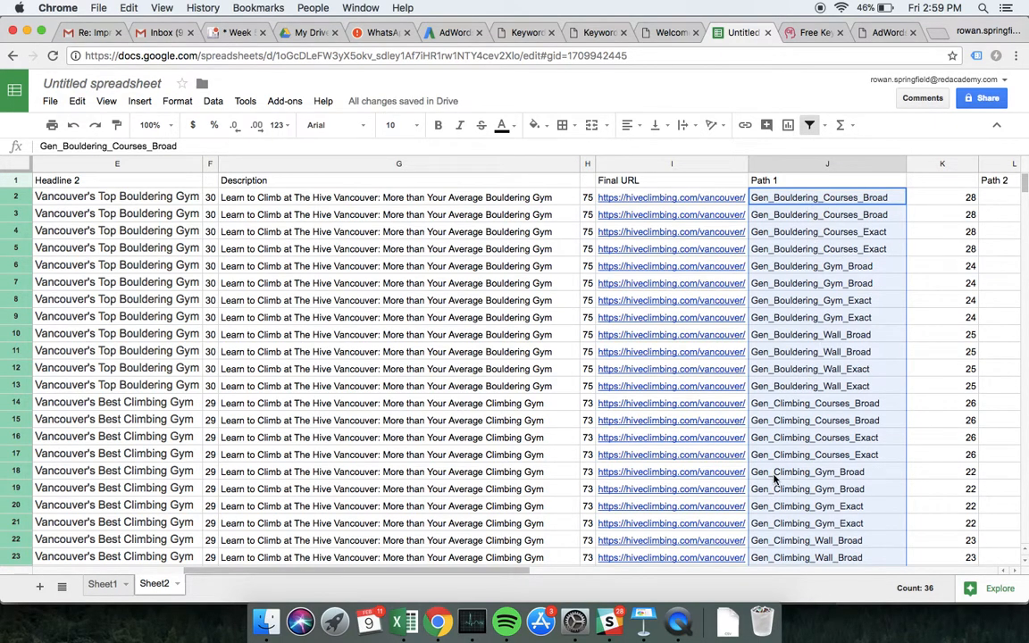
Step: Remove the "gen_" prefix from all Path 1 values in J2:J37 with find and replace
{"action": "left_click", "coordinate": [76, 101]}
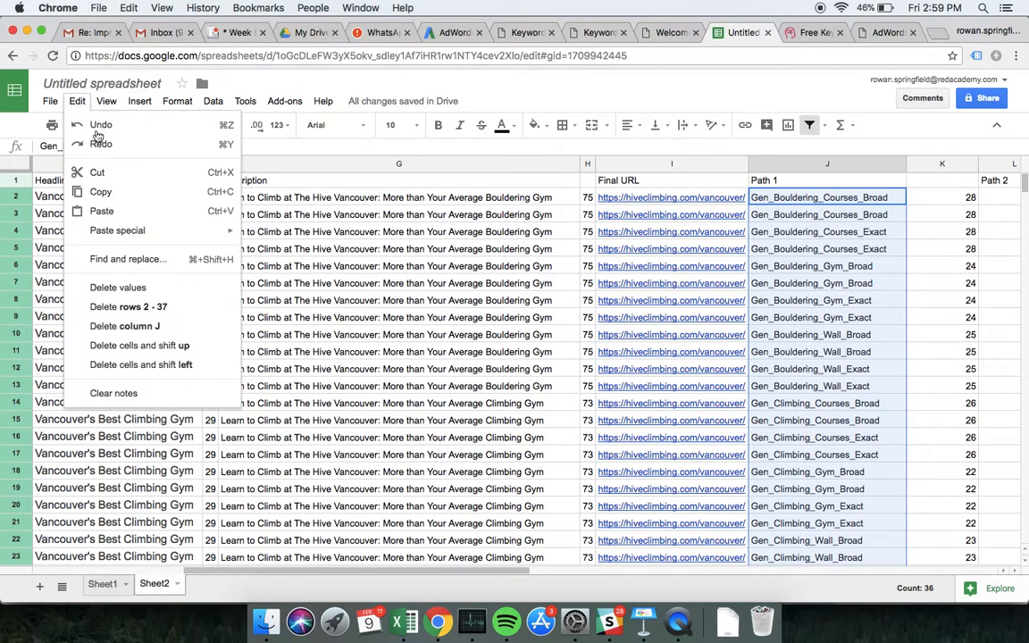
{"action": "left_click", "coordinate": [127, 259]}
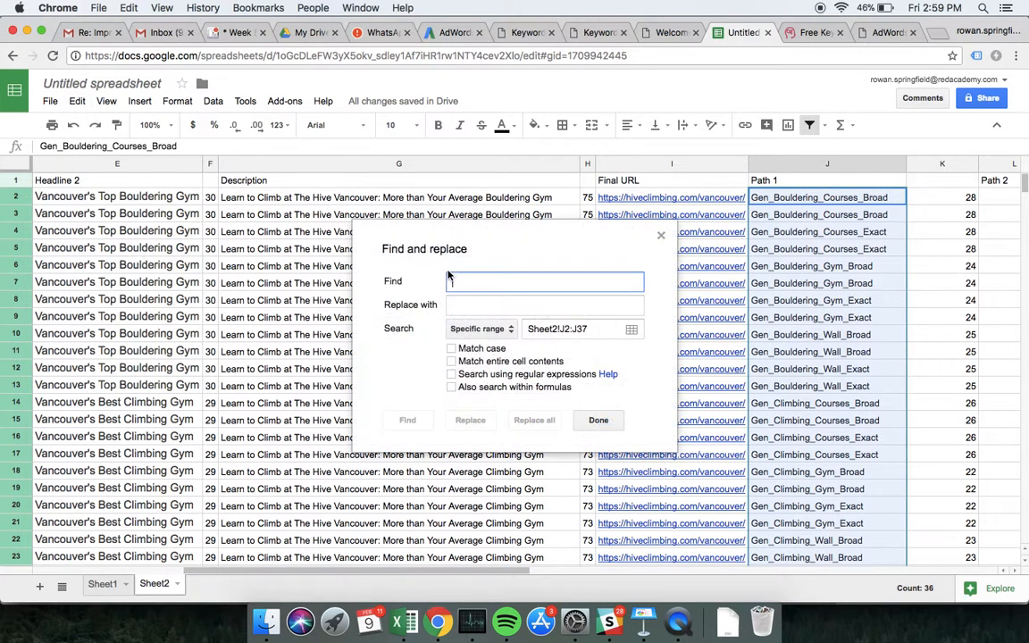
{"action": "type", "text": "gen_"}
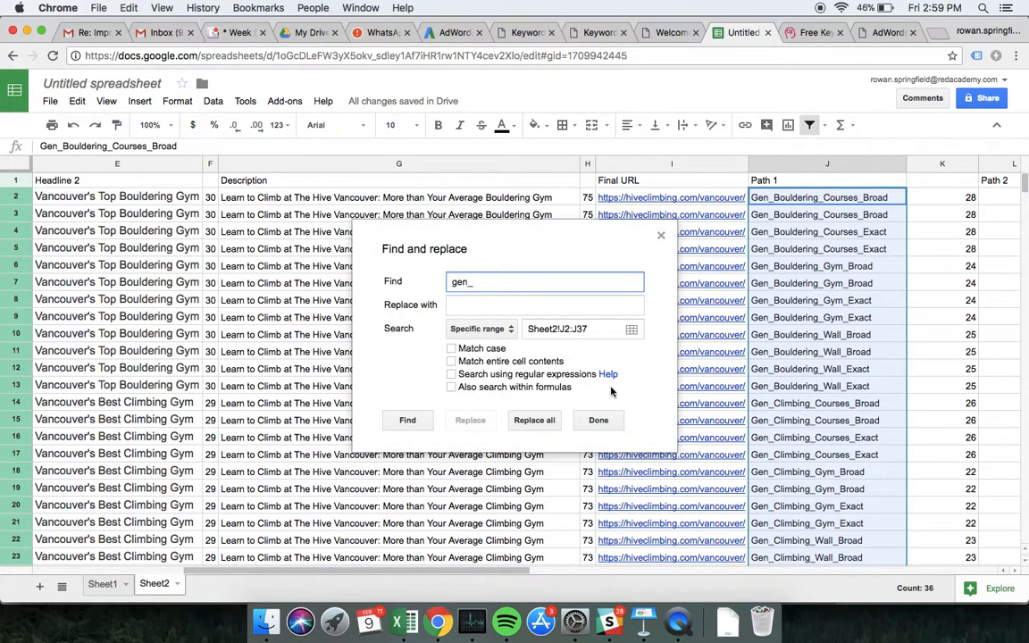
{"action": "left_click", "coordinate": [534, 420]}
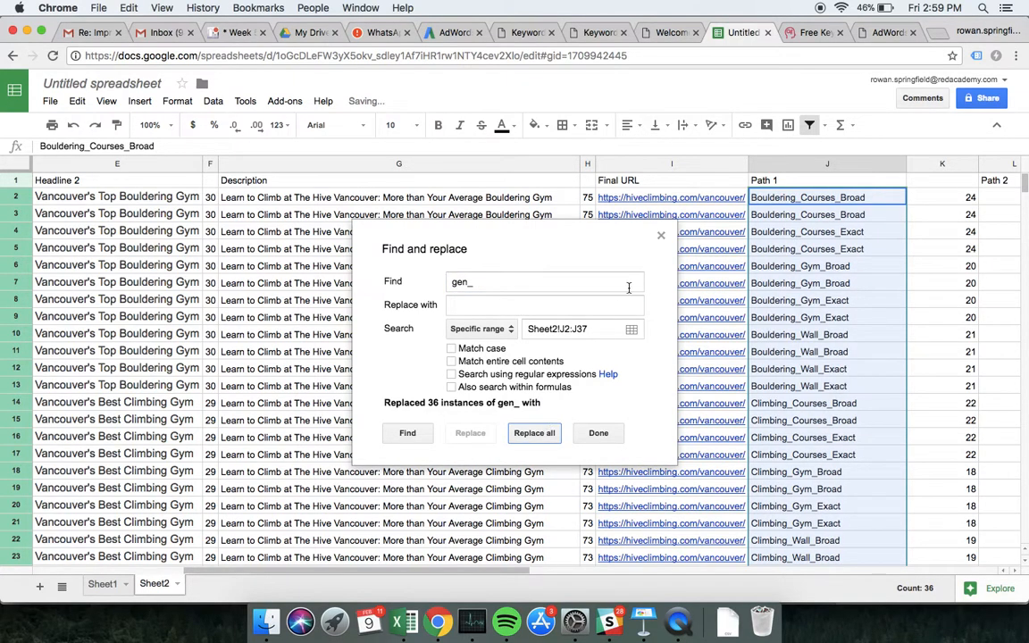
{"action": "left_click", "coordinate": [661, 236]}
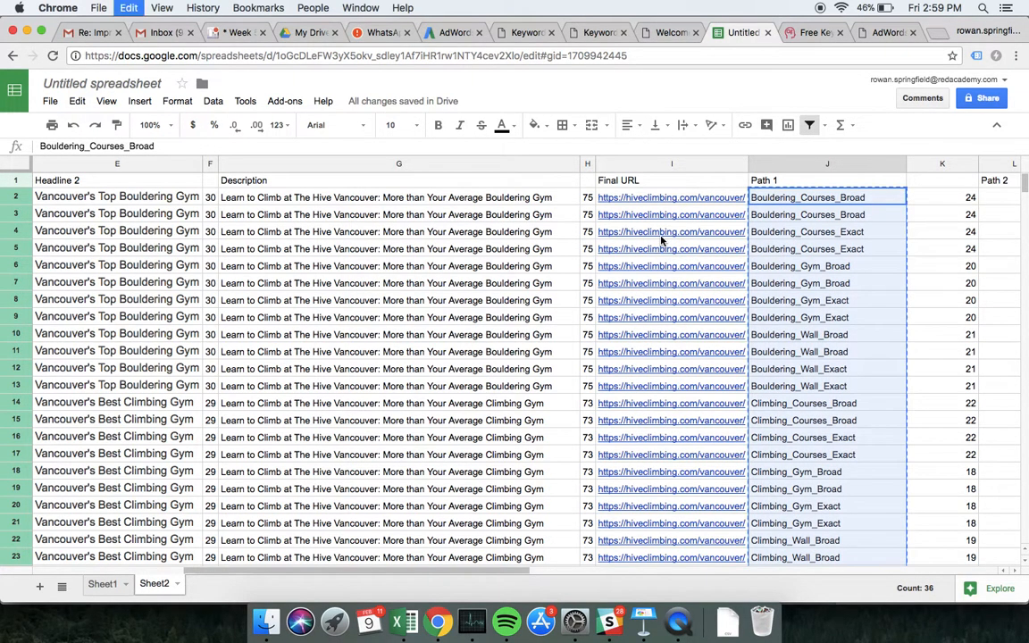
Step: Copy the Path 1 values in J2:J37 into the Path 2 column starting at L2
{"action": "key", "text": "ctrl+c"}
{"action": "key", "text": "Right"}
{"action": "key", "text": "Right"}
{"action": "key", "text": "ctrl+v"}
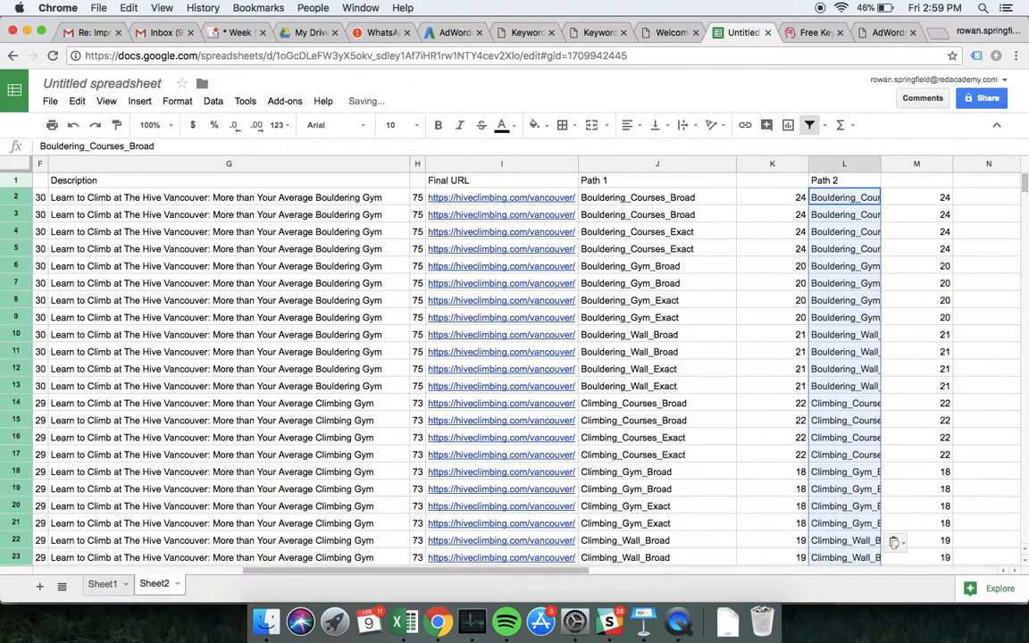
Step: Strip everything from the first underscore onward in Path 1 values J2:J37, replacing the regular expression _.* with nothing
{"action": "left_click", "coordinate": [656, 198]}
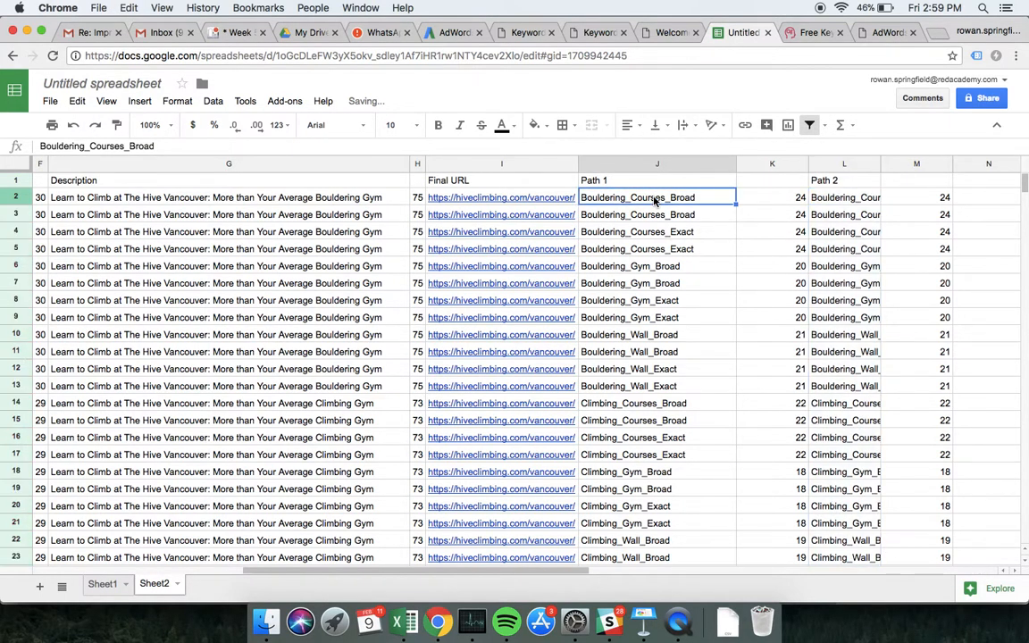
{"action": "key", "text": "ctrl+shift+Down"}
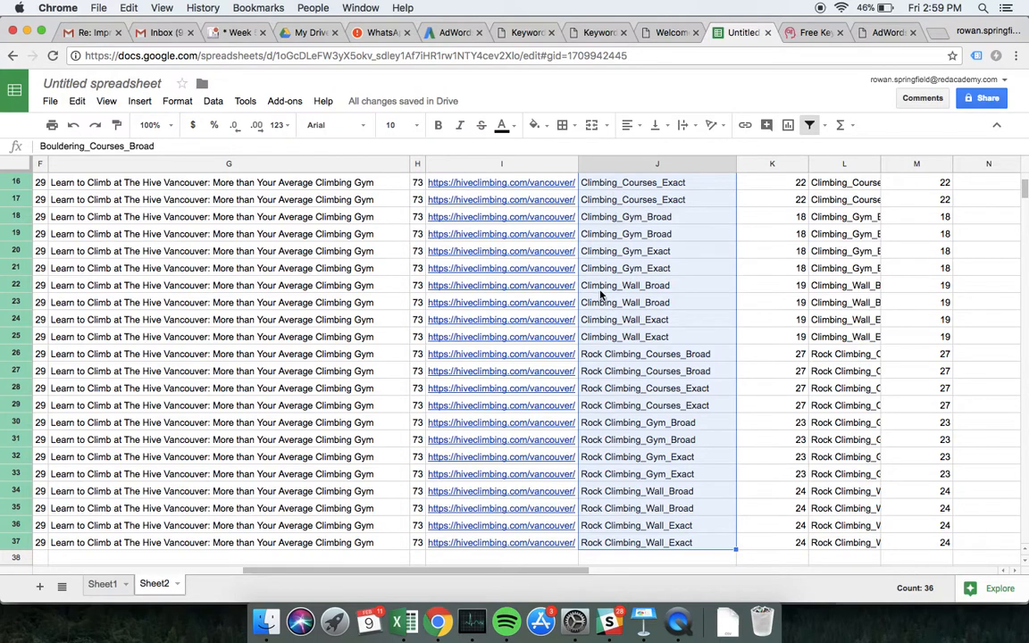
{"action": "left_click", "coordinate": [77, 101]}
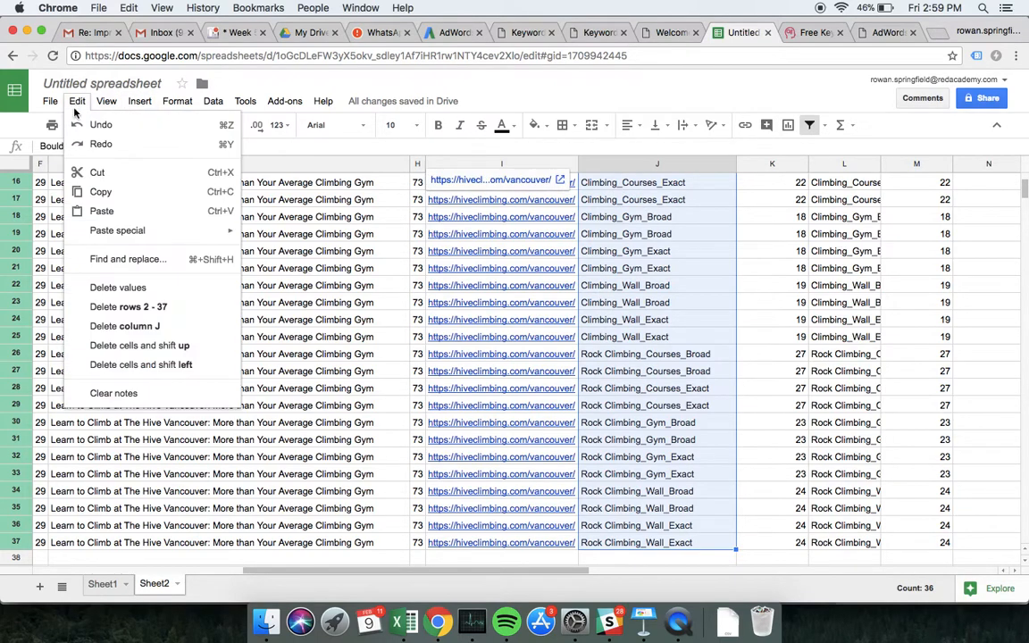
{"action": "left_click", "coordinate": [109, 236]}
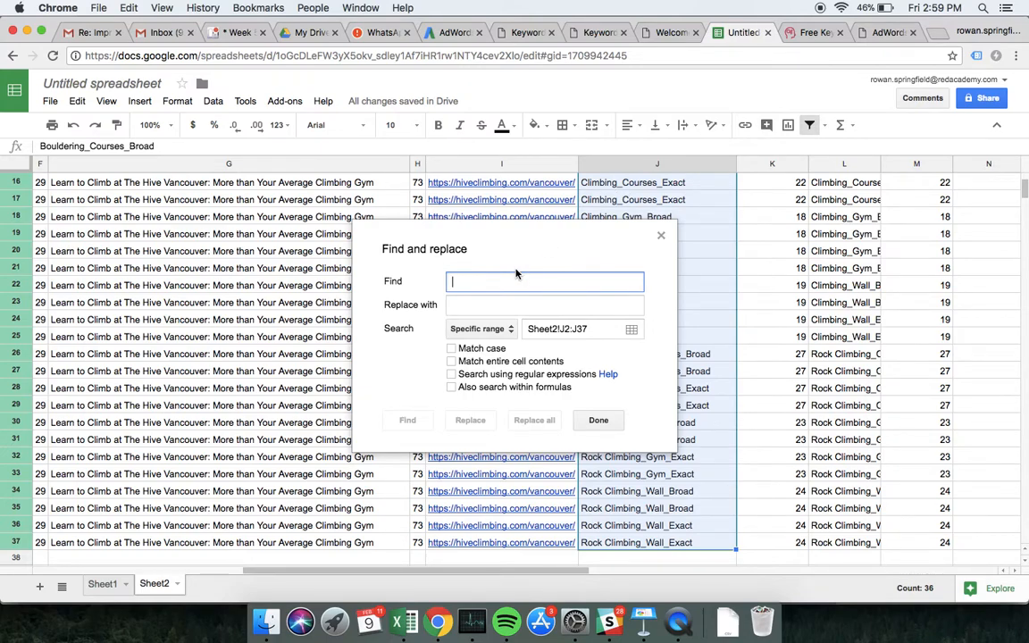
{"action": "type", "text": "_"}
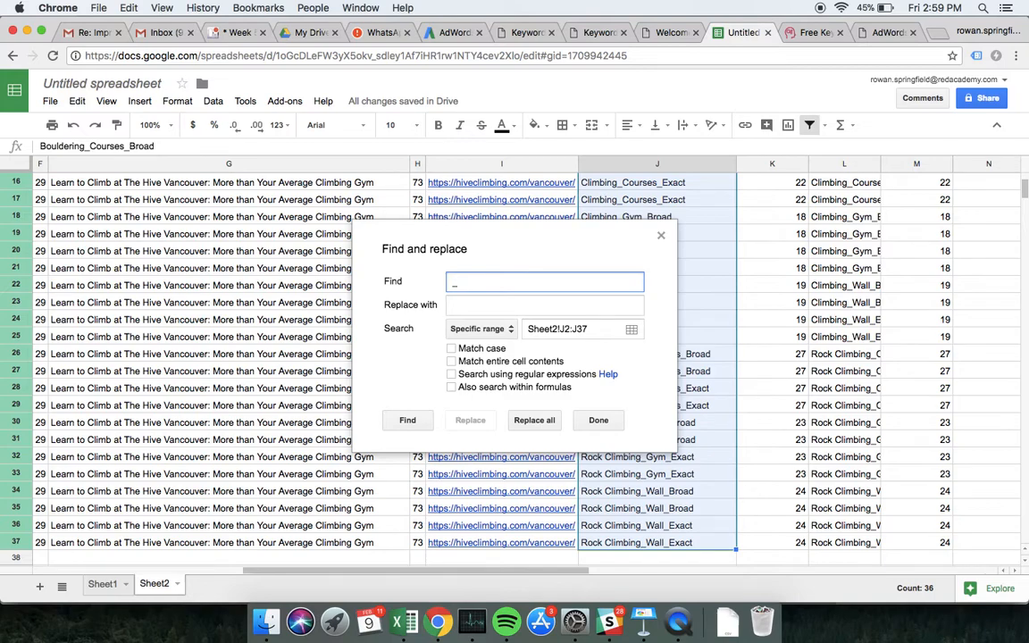
{"action": "left_click", "coordinate": [451, 374]}
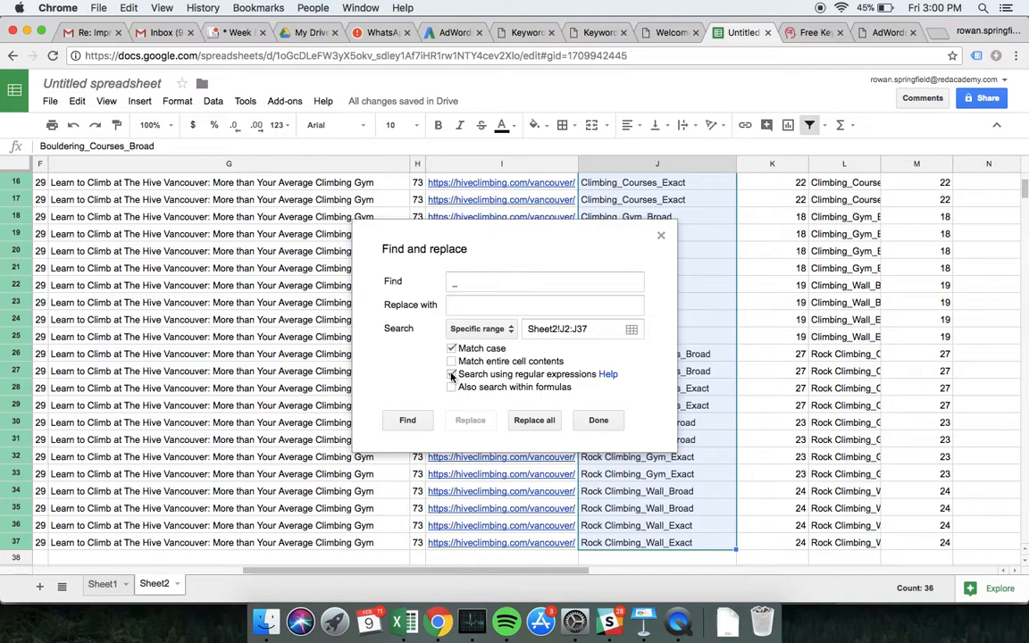
{"action": "left_click", "coordinate": [490, 284]}
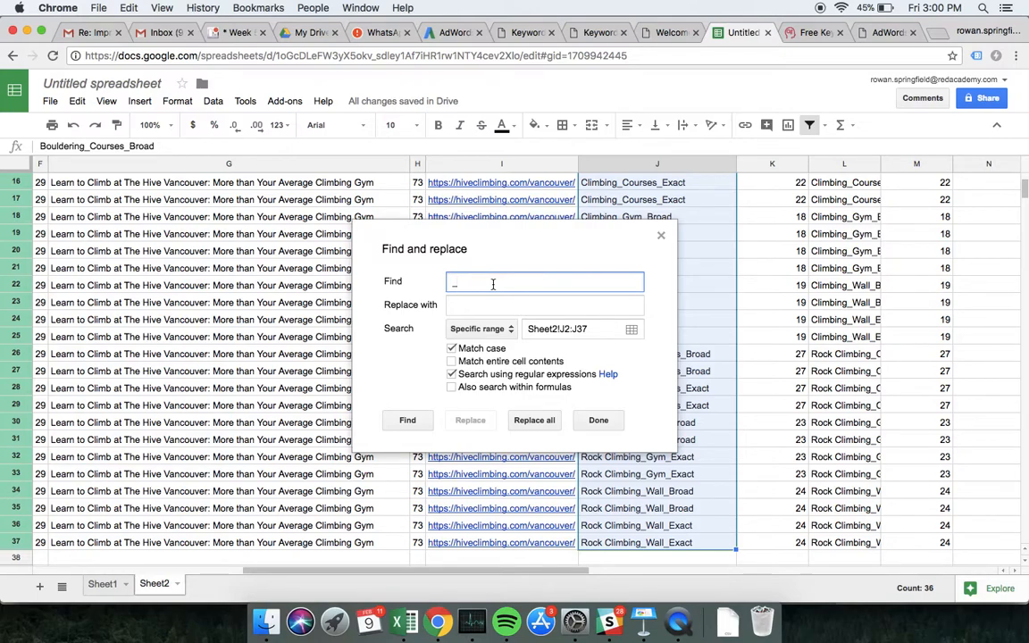
{"action": "type", "text": "_"}
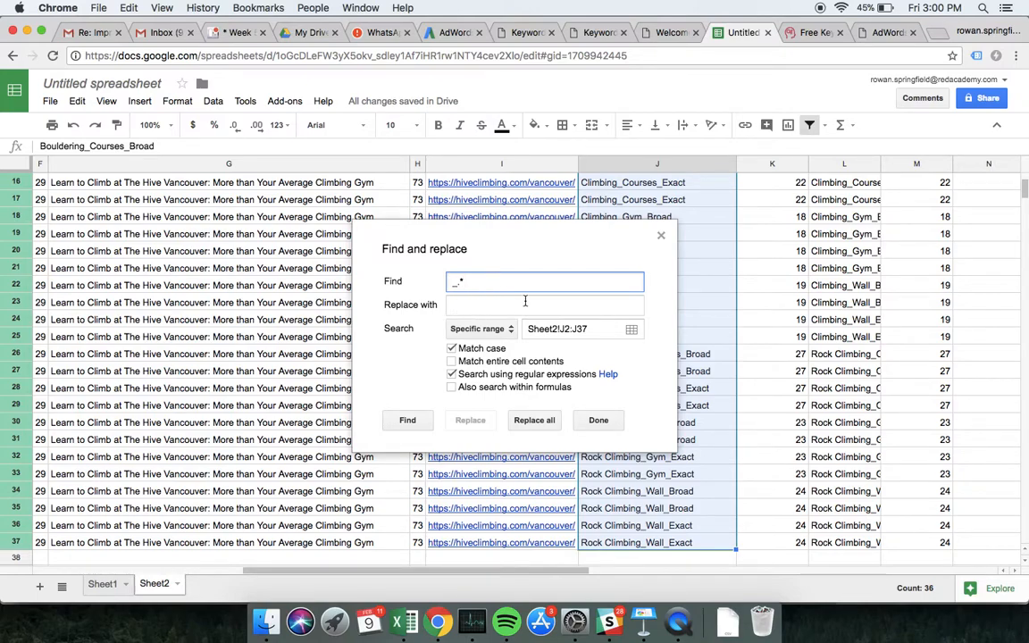
{"action": "left_click", "coordinate": [534, 420]}
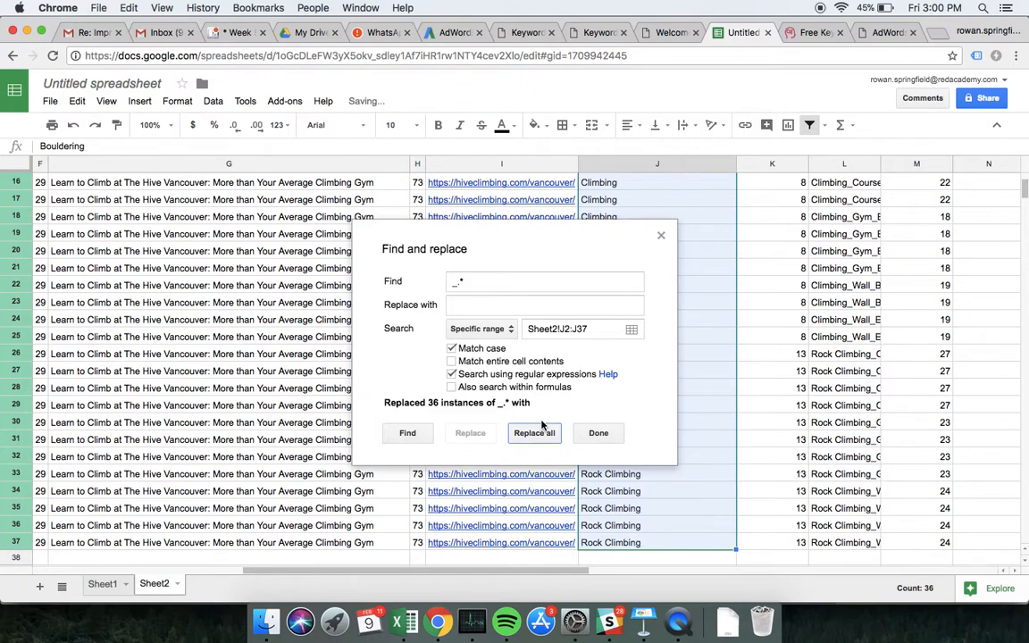
{"action": "left_click", "coordinate": [661, 235]}
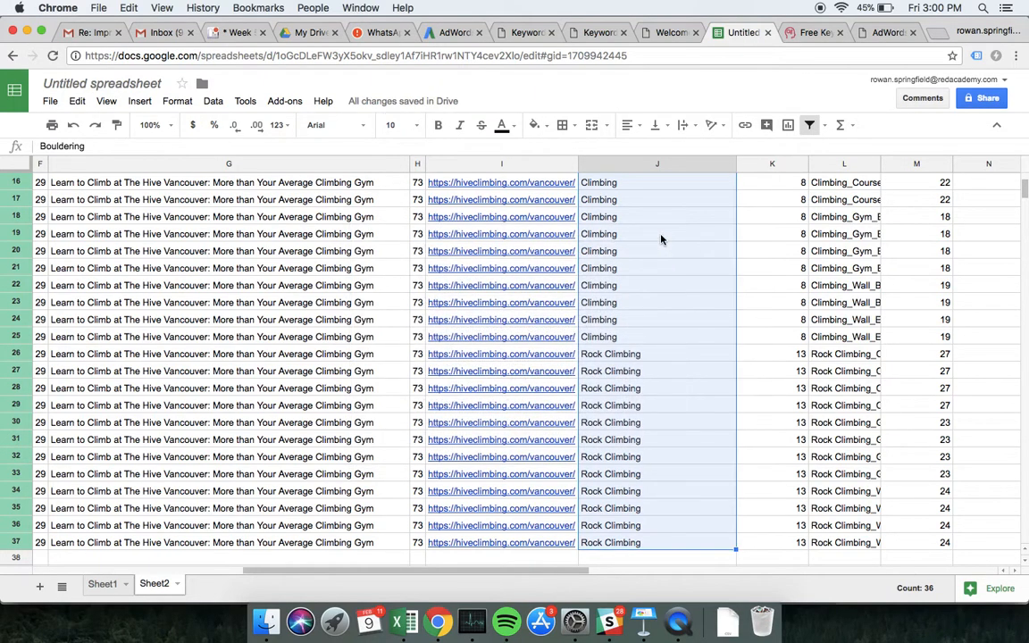
Step: Hyphenate the Path 1 value in J26 as Rock-Climbing and fill it down through J37
{"action": "scroll", "coordinate": [647, 395], "scroll_direction": "up", "scroll_amount": 5}
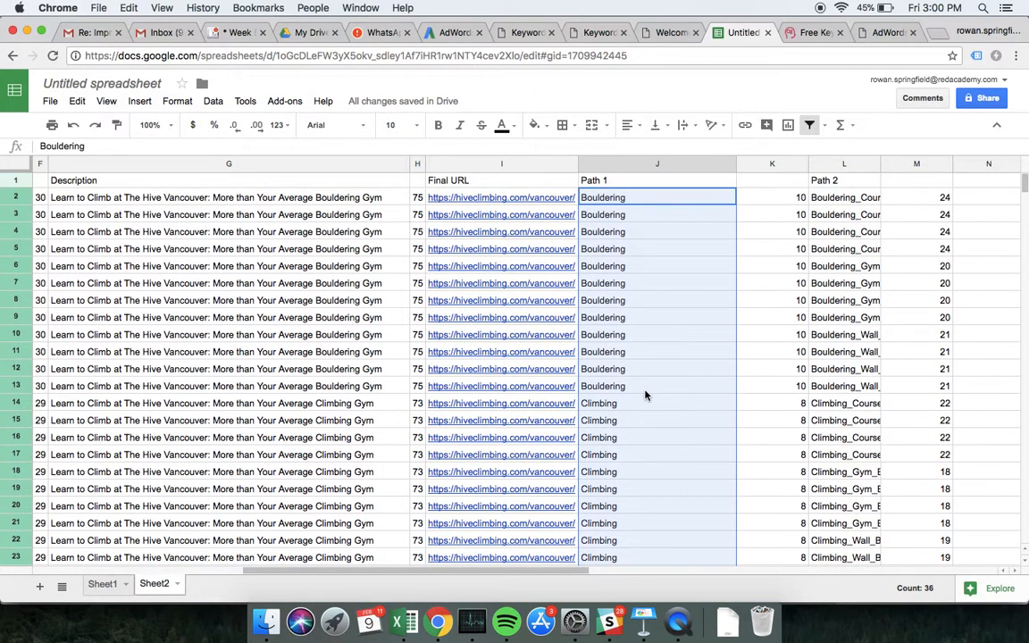
{"action": "scroll", "coordinate": [647, 395], "scroll_direction": "down", "scroll_amount": 2}
{"action": "scroll", "coordinate": [646, 395], "scroll_direction": "down", "scroll_amount": 4}
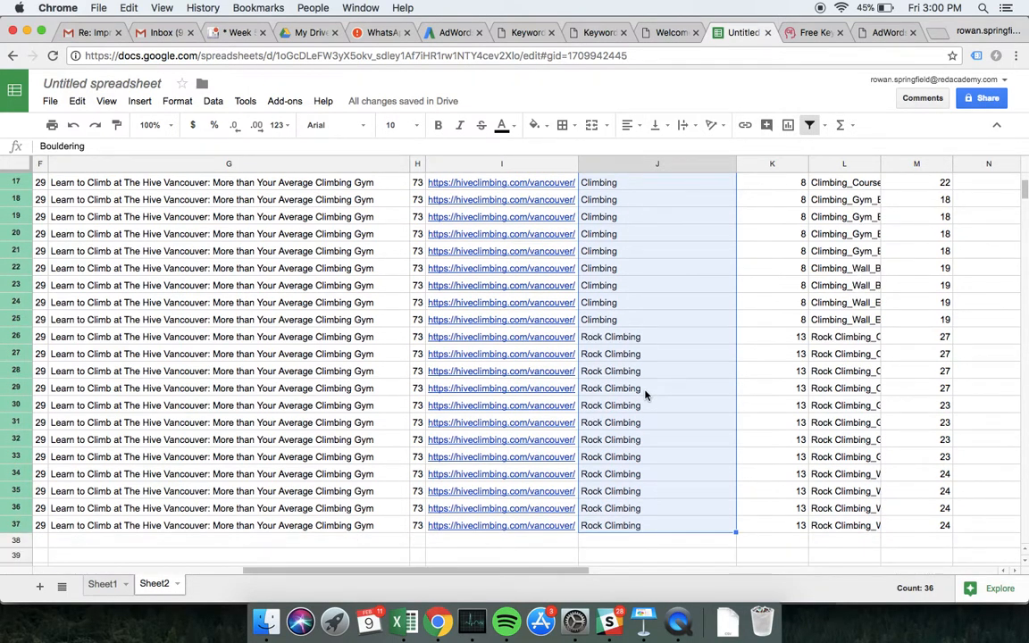
{"action": "scroll", "coordinate": [646, 396], "scroll_direction": "up", "scroll_amount": 4}
{"action": "scroll", "coordinate": [646, 396], "scroll_direction": "down", "scroll_amount": 4}
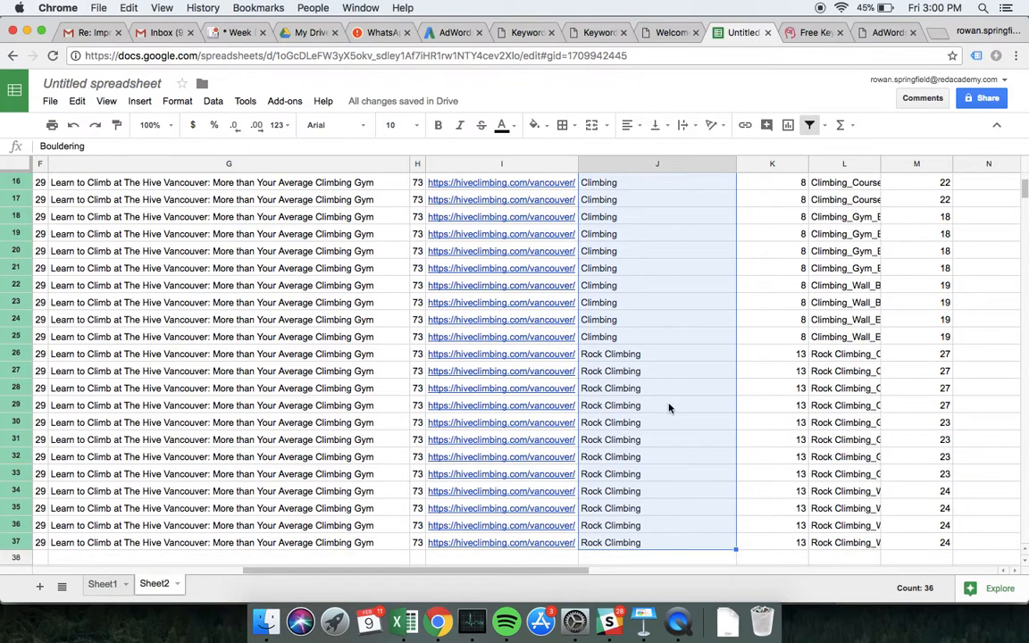
{"action": "left_click", "coordinate": [604, 355]}
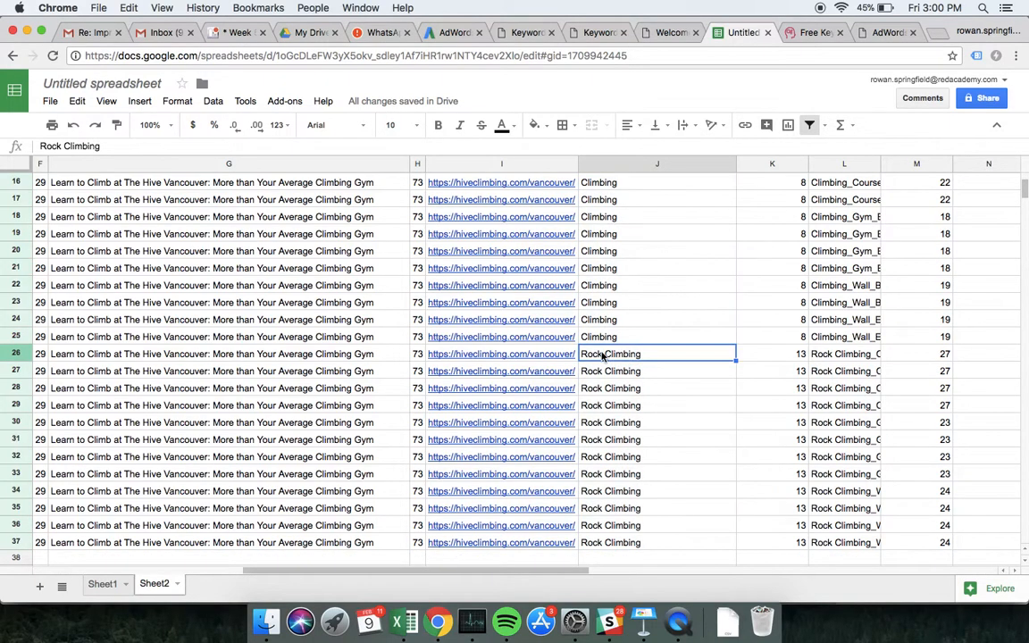
{"action": "double_click", "coordinate": [604, 354]}
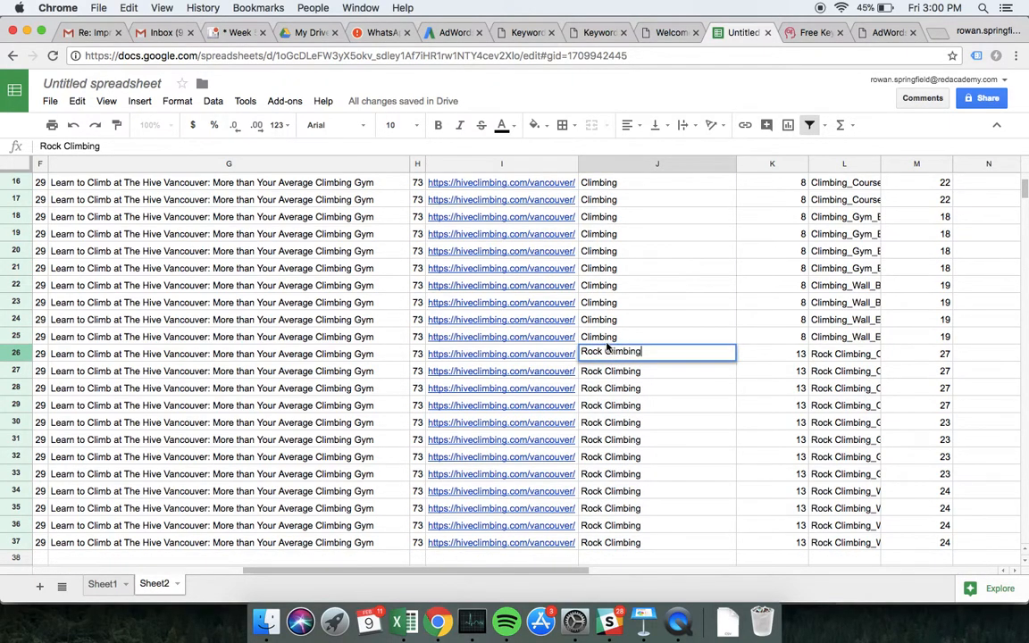
{"action": "key", "text": "Left"}
{"action": "key", "text": "Left"}
{"action": "key", "text": "Left"}
{"action": "key", "text": "Left"}
{"action": "key", "text": "Left"}
{"action": "key", "text": "Left"}
{"action": "key", "text": "Left"}
{"action": "key", "text": "Left"}
{"action": "key", "text": "BackSpace"}
{"action": "type", "text": "-"}
{"action": "key", "text": "Return"}
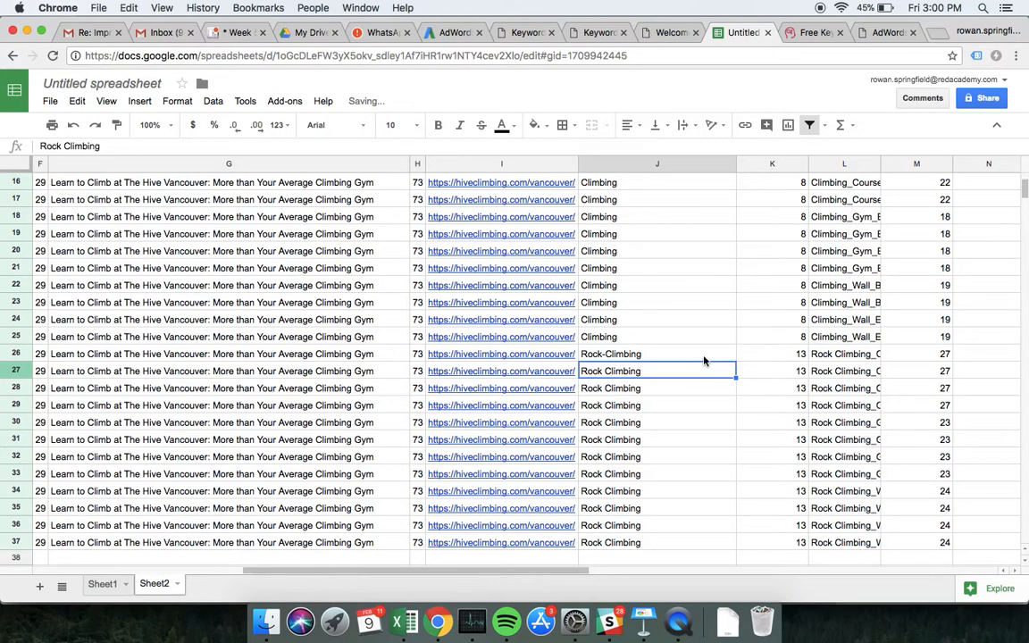
{"action": "left_click", "coordinate": [704, 360]}
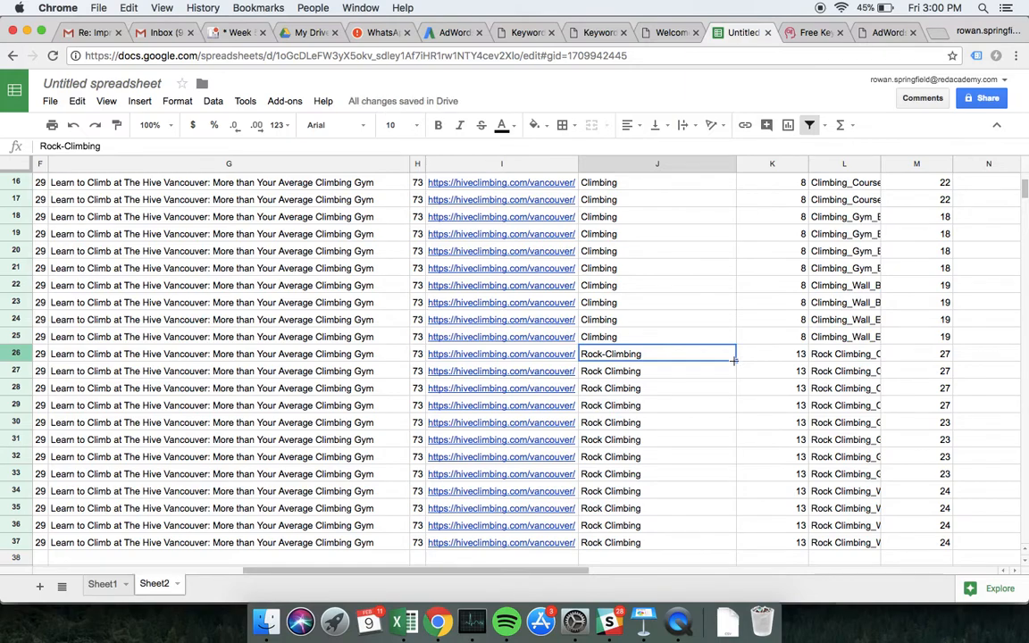
{"action": "left_click_drag", "start_coordinate": [735, 360], "coordinate": [731, 549]}
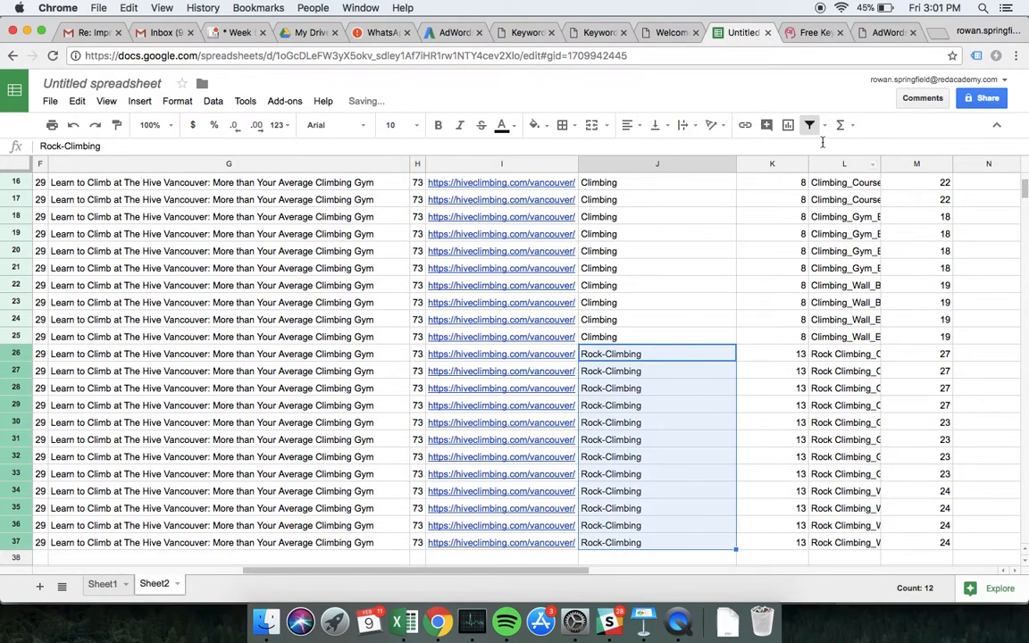
Step: Narrow the Path 1 character count column K and widen the Path 2 column L to fit its values
{"action": "left_click_drag", "start_coordinate": [808, 163], "coordinate": [753, 163]}
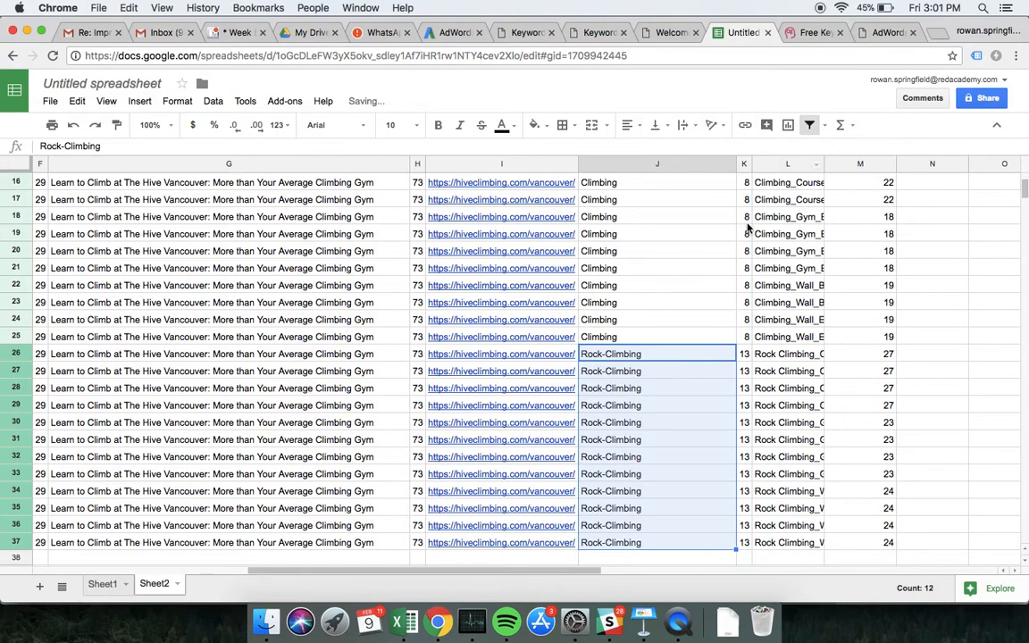
{"action": "scroll", "coordinate": [741, 391], "scroll_direction": "up", "scroll_amount": 1}
{"action": "scroll", "coordinate": [744, 390], "scroll_direction": "up", "scroll_amount": 4}
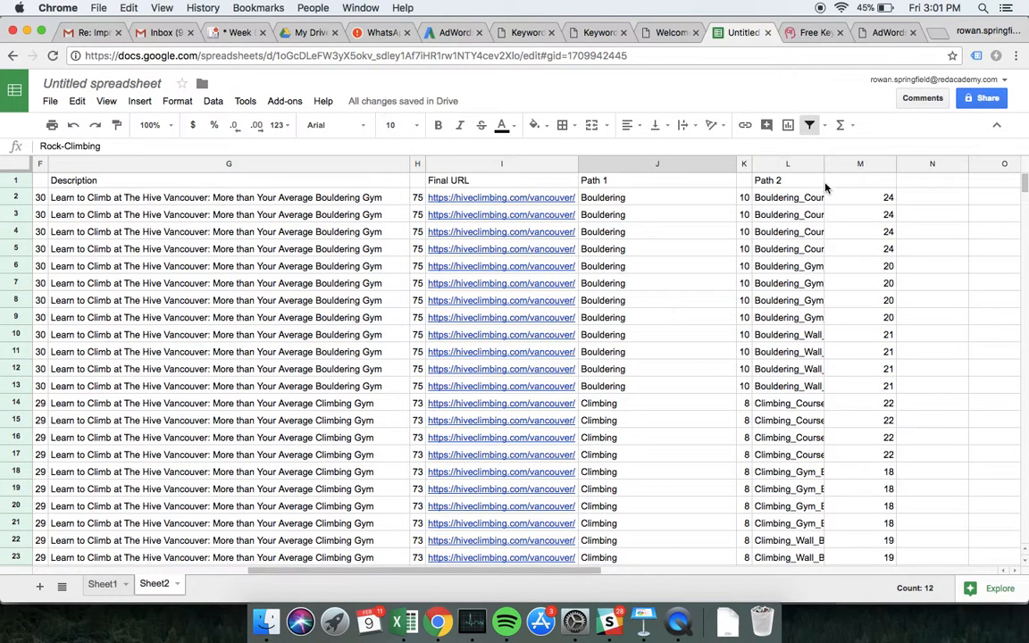
{"action": "left_click_drag", "start_coordinate": [844, 165], "coordinate": [882, 163]}
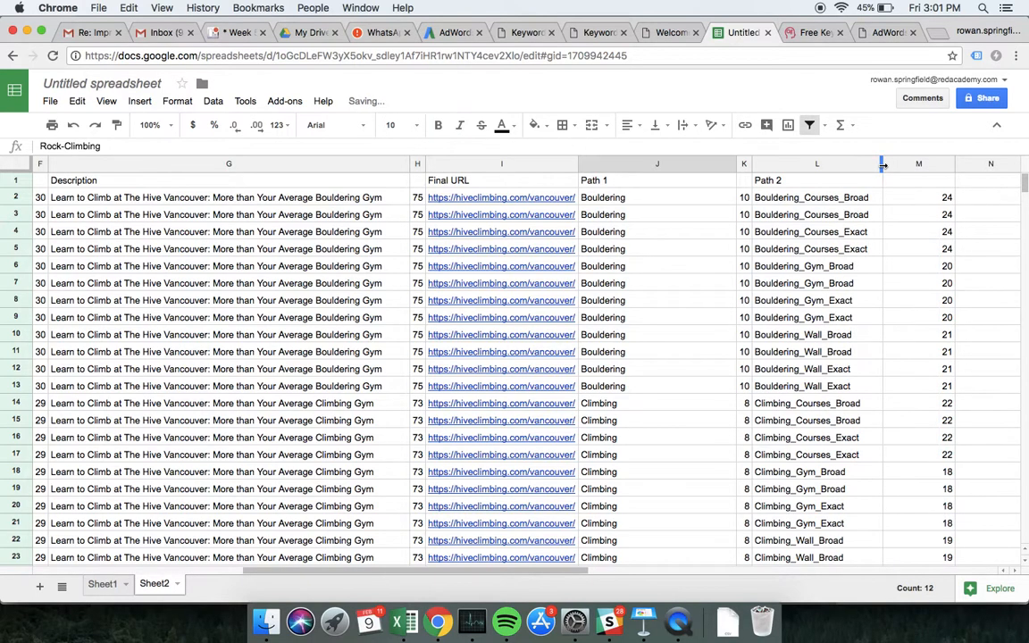
Step: Remove "_broad" from all Path 2 values in column L with find and replace
{"action": "left_click", "coordinate": [786, 163]}
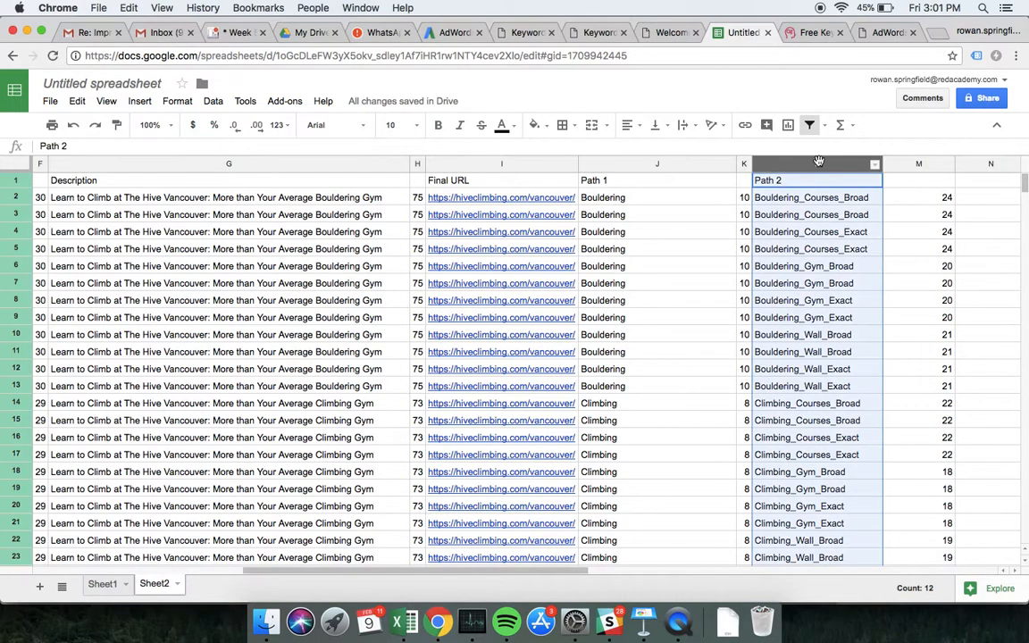
{"action": "left_click", "coordinate": [77, 101]}
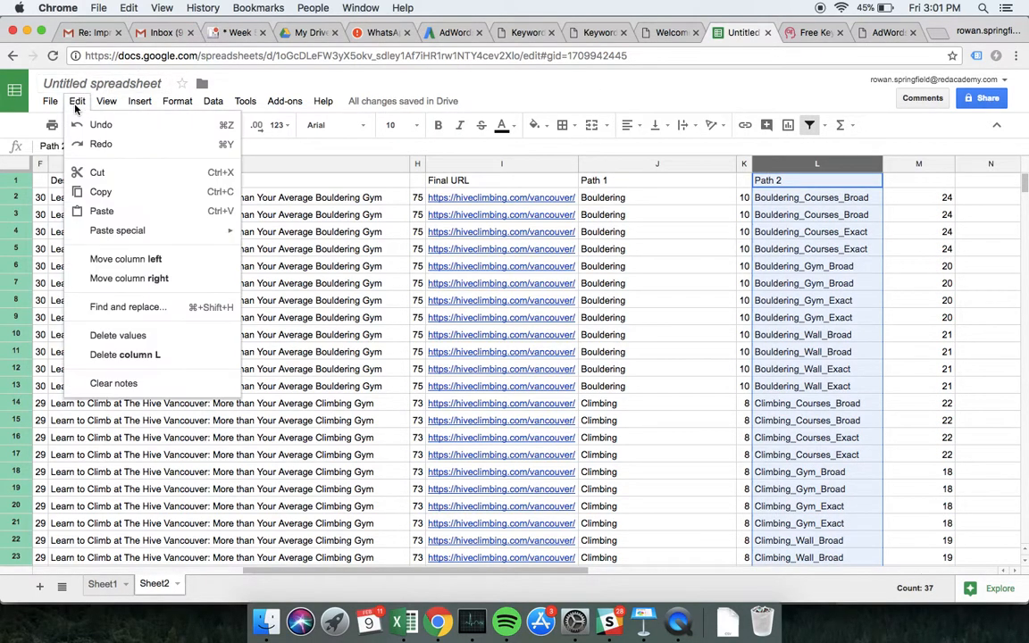
{"action": "left_click", "coordinate": [134, 306]}
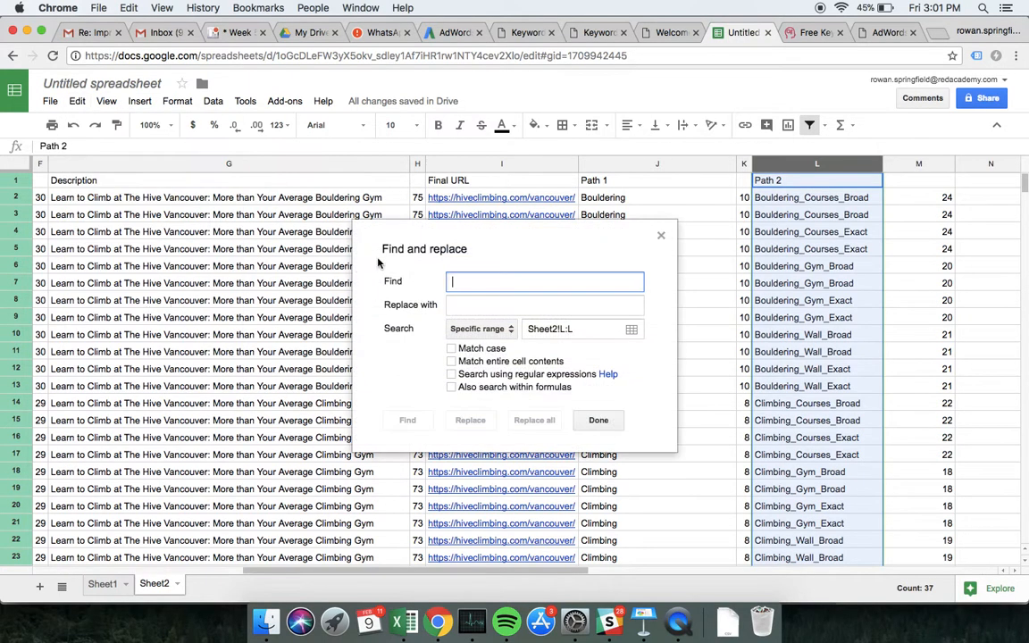
{"action": "type", "text": "_broad"}
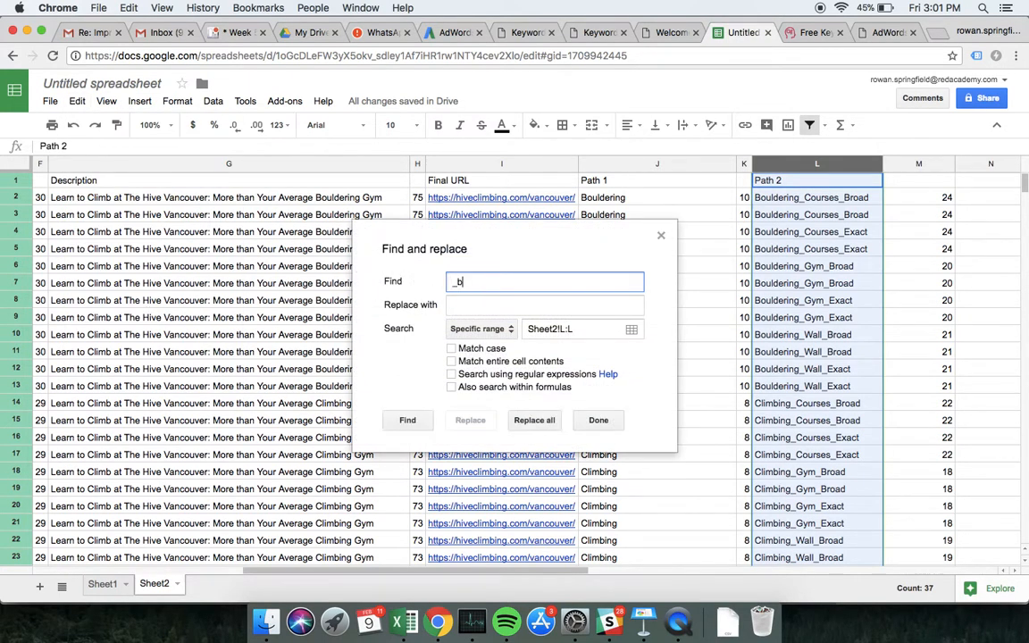
{"action": "left_click", "coordinate": [534, 421]}
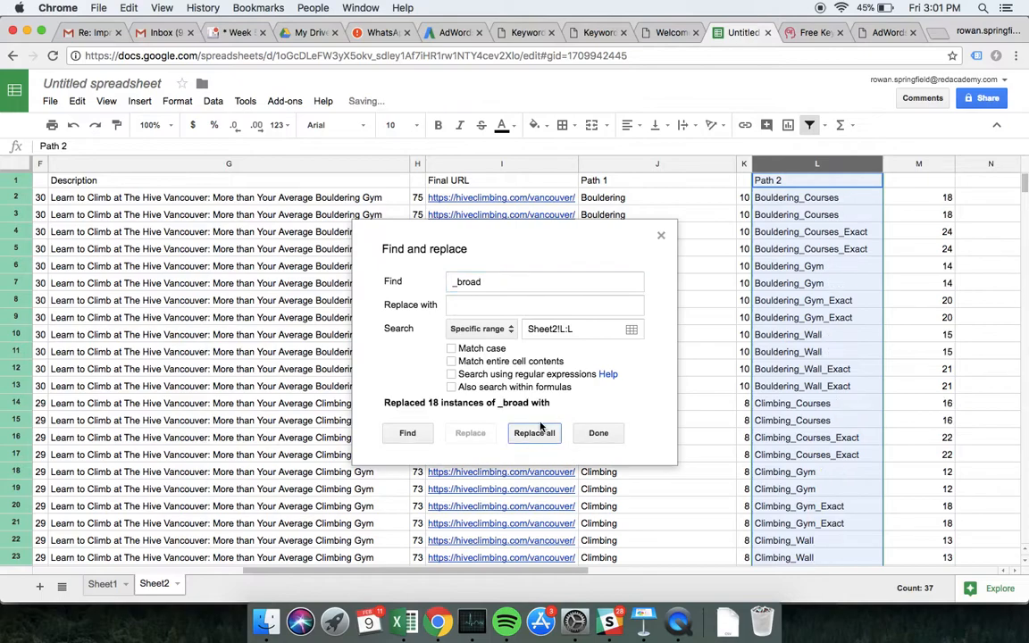
Step: Remove "_exact" from all Path 2 values in column L with find and replace
{"action": "left_click", "coordinate": [503, 287]}
{"action": "key", "text": "BackSpace"}
{"action": "key", "text": "BackSpace"}
{"action": "key", "text": "BackSpace"}
{"action": "key", "text": "BackSpace"}
{"action": "key", "text": "BackSpace"}
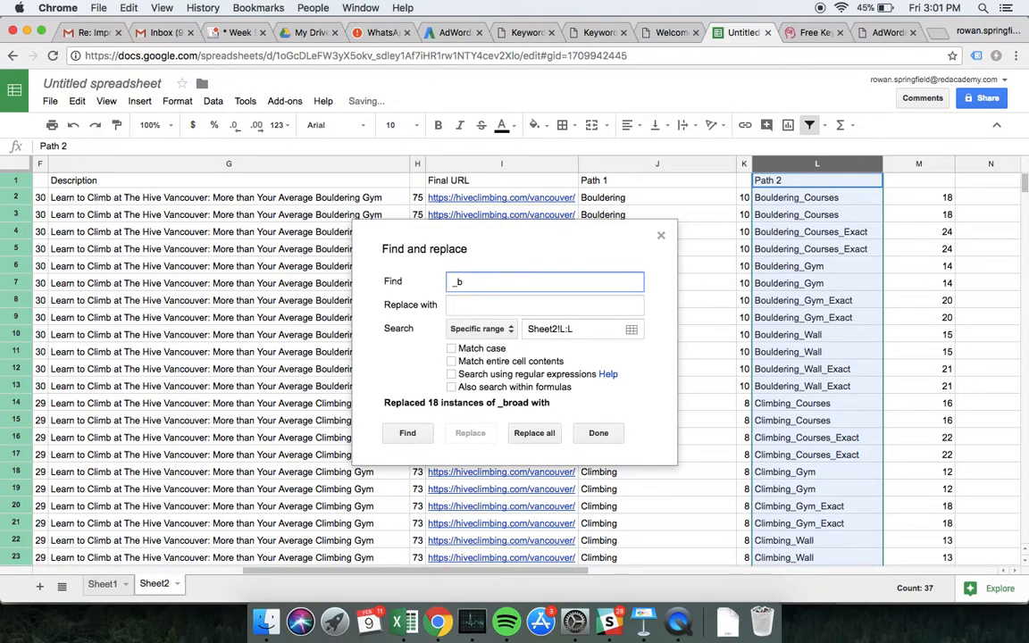
{"action": "type", "text": "exact"}
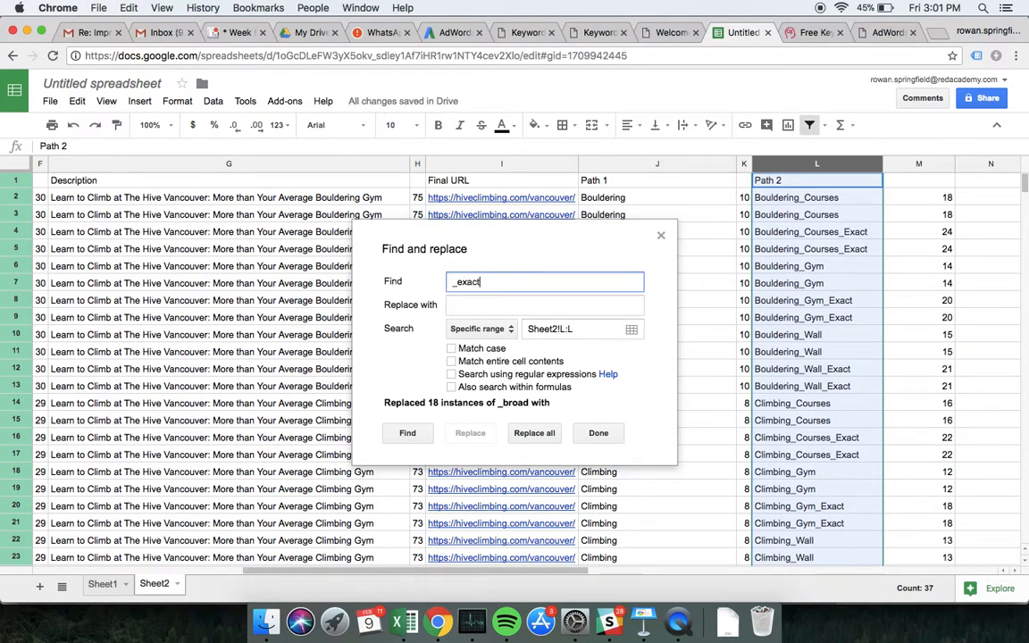
{"action": "left_click", "coordinate": [536, 432]}
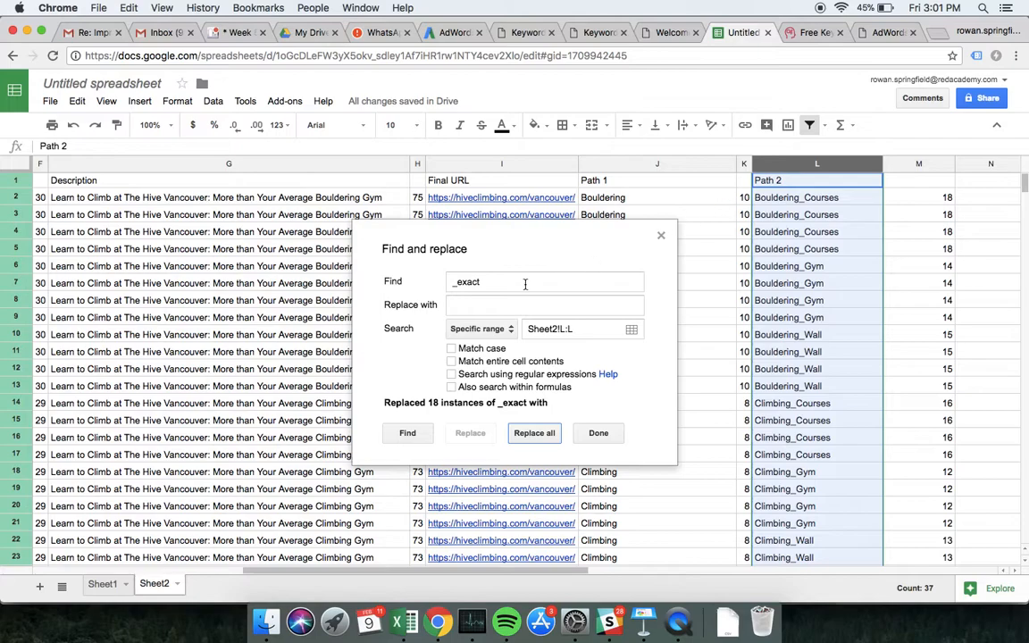
Step: Strip everything up to and including the underscore in column L's Path 2 values, replacing the regular expression .*_ with nothing
{"action": "triple_click", "coordinate": [447, 282]}
{"action": "key", "text": "BackSpace"}
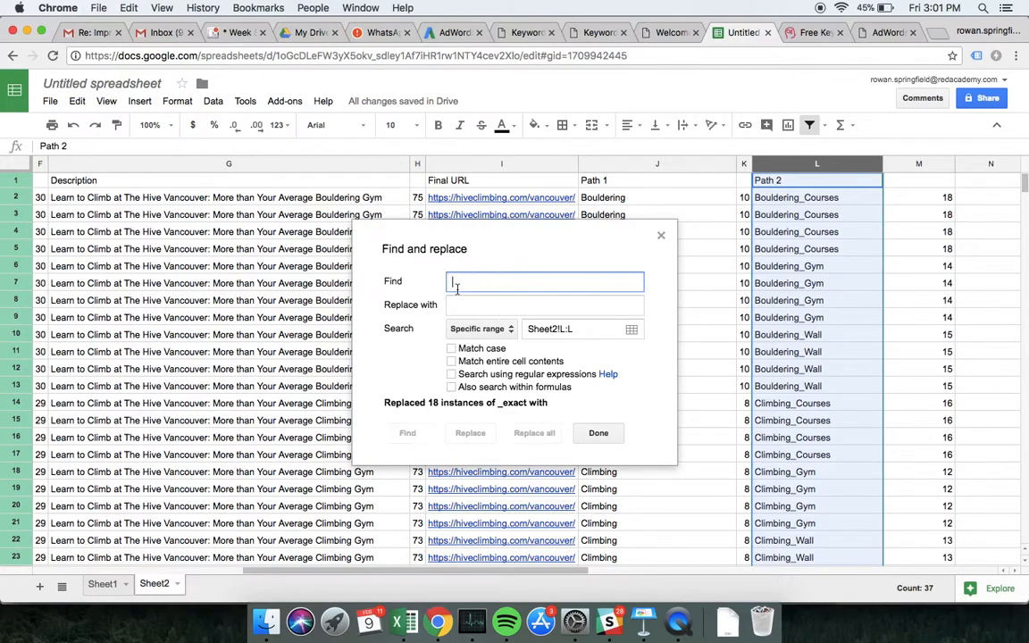
{"action": "left_click", "coordinate": [452, 375]}
{"action": "left_click", "coordinate": [452, 348]}
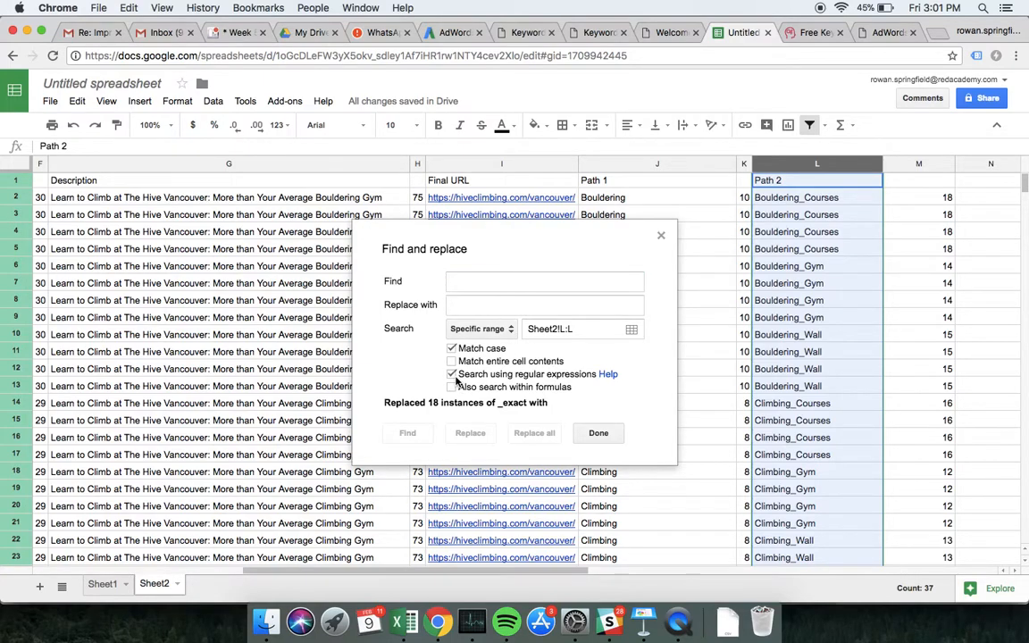
{"action": "left_click", "coordinate": [468, 284]}
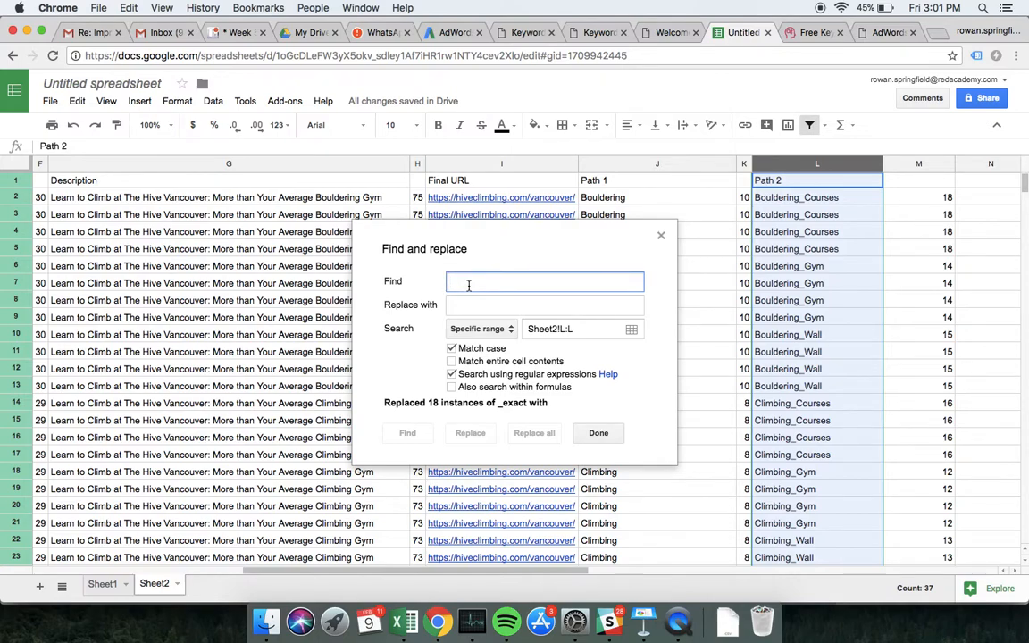
{"action": "type", "text": "."}
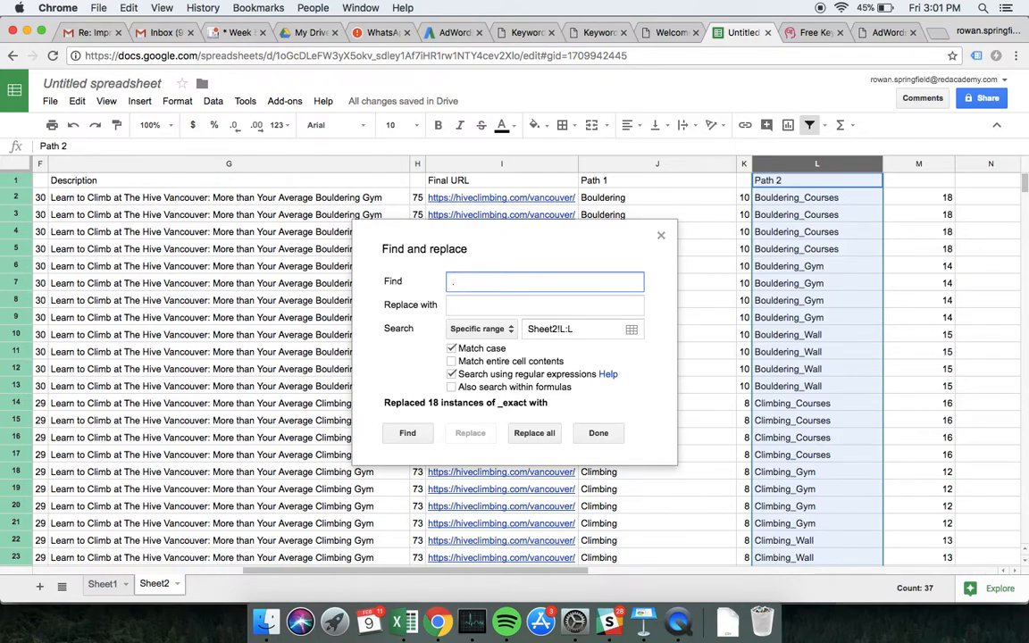
{"action": "type", "text": "*_"}
{"action": "left_click", "coordinate": [540, 435]}
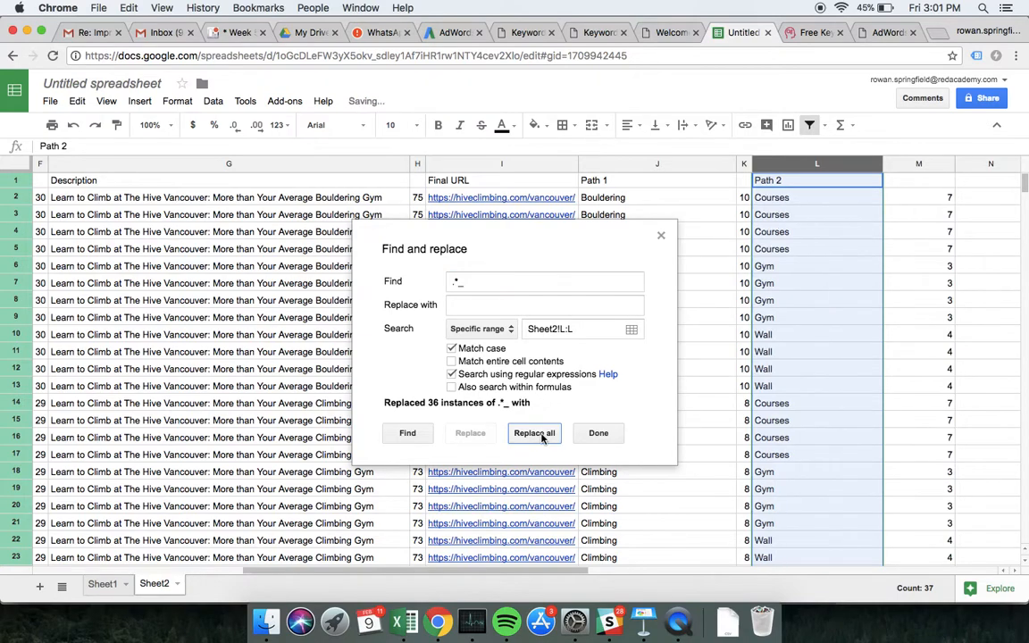
{"action": "left_click", "coordinate": [526, 307]}
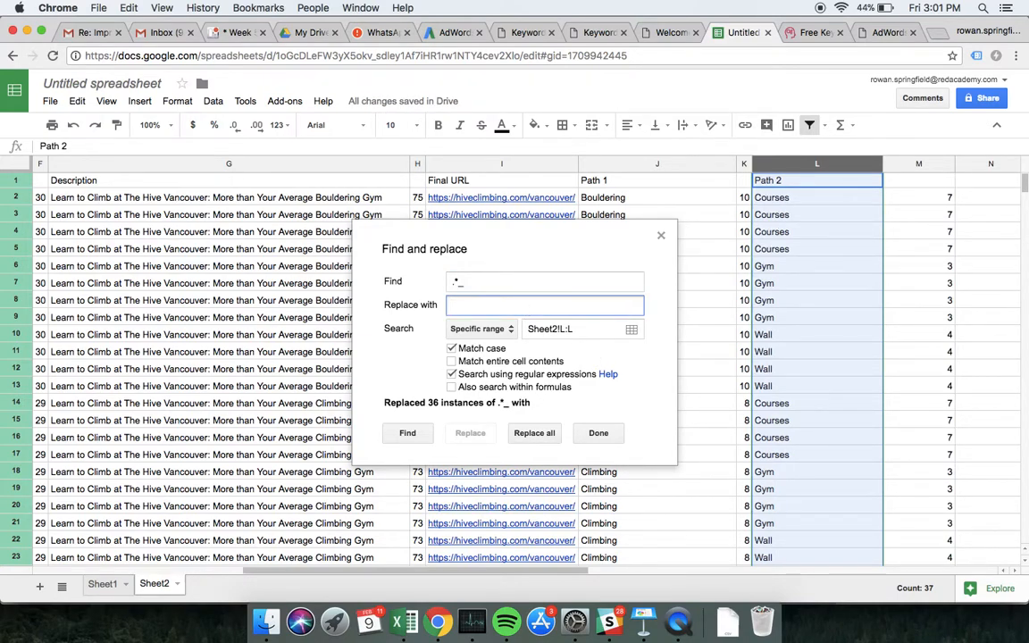
Step: Close find and replace, then narrow the Path 1 column J, Path 2 column L and count column M to fit their contents
{"action": "left_click", "coordinate": [597, 432]}
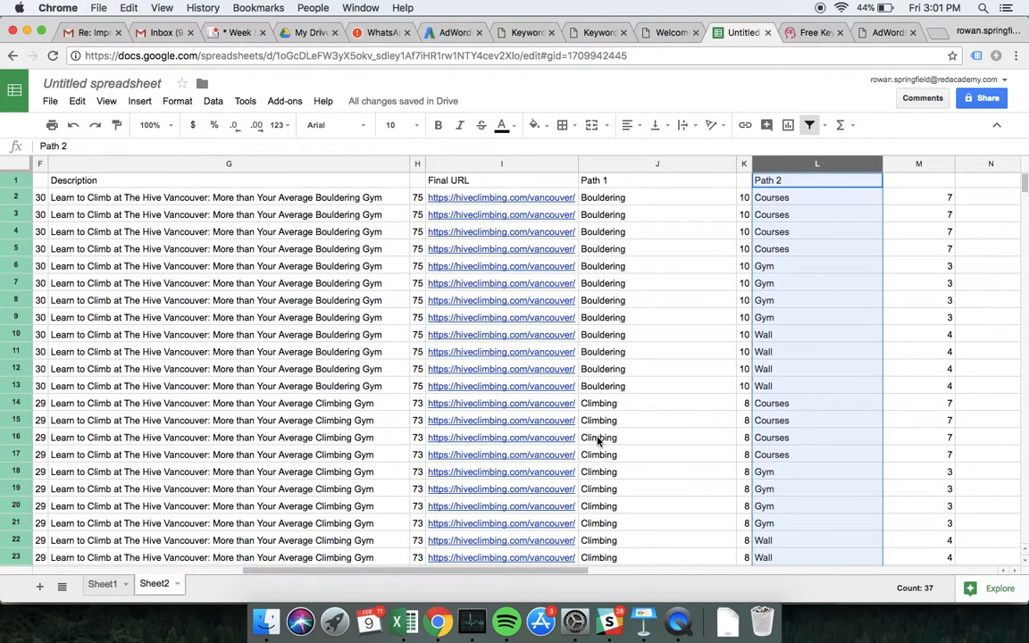
{"action": "left_click", "coordinate": [672, 351]}
{"action": "left_click_drag", "start_coordinate": [734, 167], "coordinate": [646, 167]}
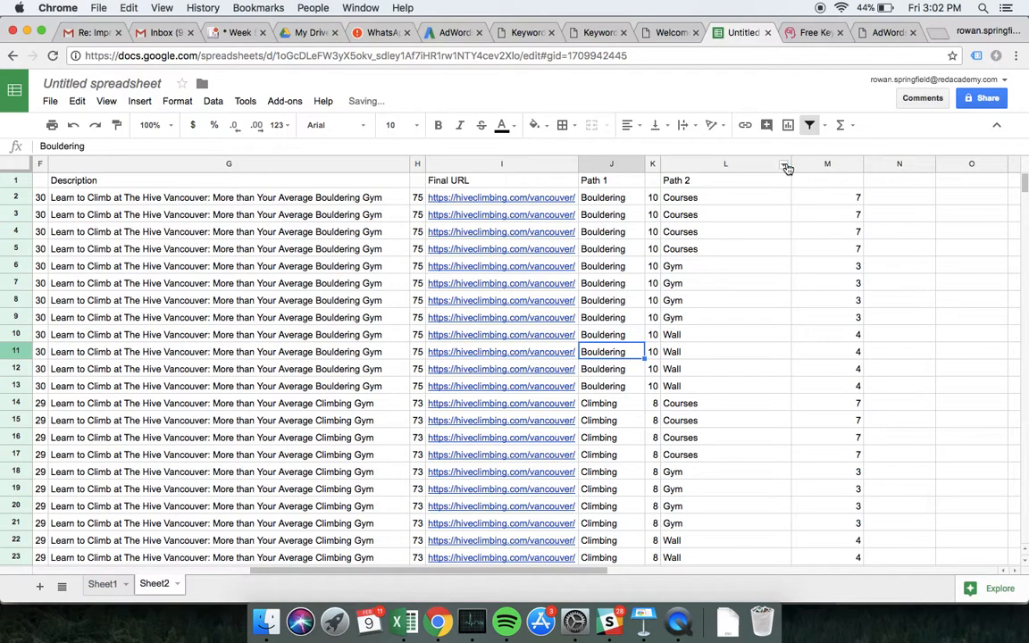
{"action": "left_click_drag", "start_coordinate": [791, 164], "coordinate": [701, 164]}
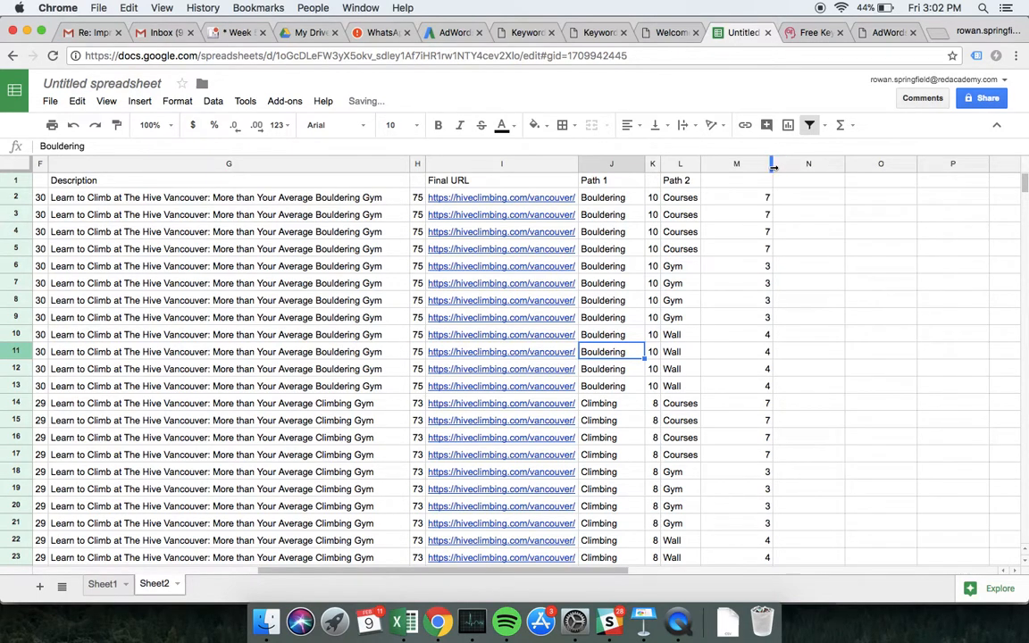
Step: Insert "Rock" before "Climbing Gym" in the description in G26, the first Gen_Rock Climbing_Courses_Broad row
{"action": "scroll", "coordinate": [760, 259], "scroll_direction": "left", "scroll_amount": 10}
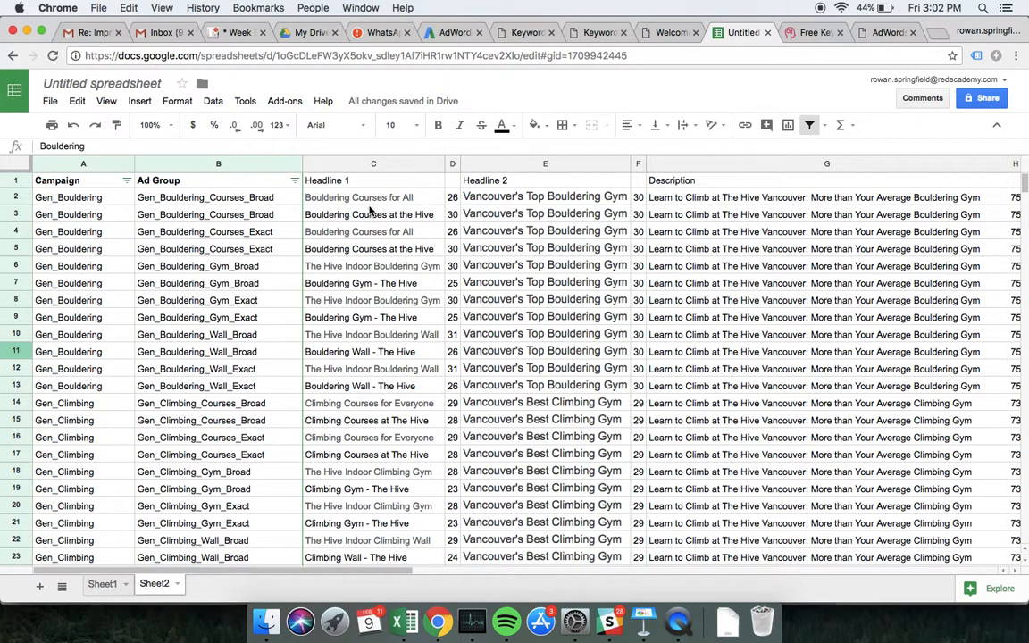
{"action": "scroll", "coordinate": [336, 427], "scroll_direction": "down", "scroll_amount": 5}
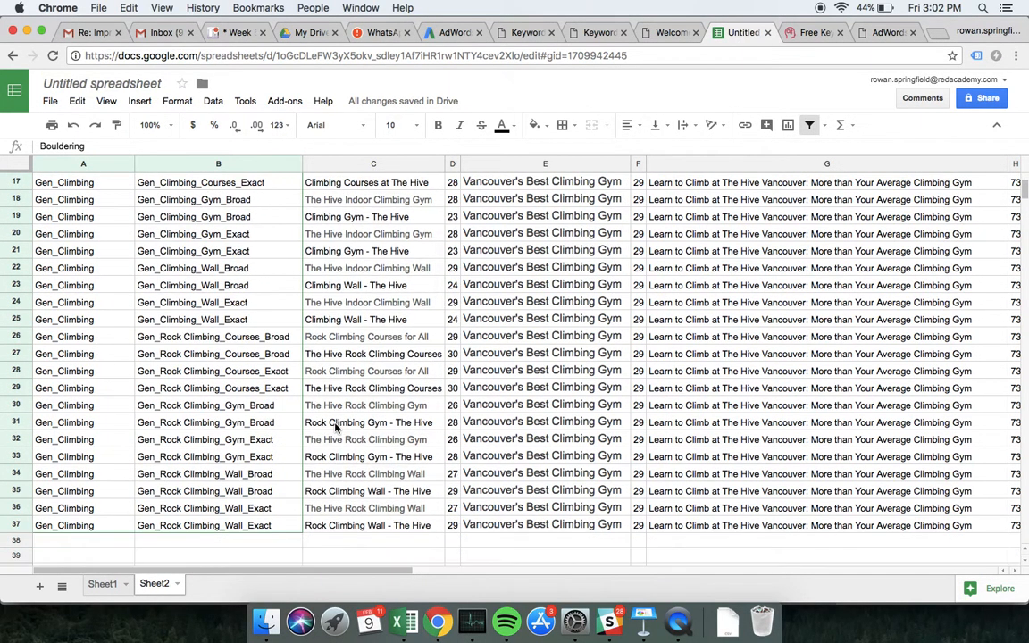
{"action": "scroll", "coordinate": [402, 455], "scroll_direction": "up", "scroll_amount": 4}
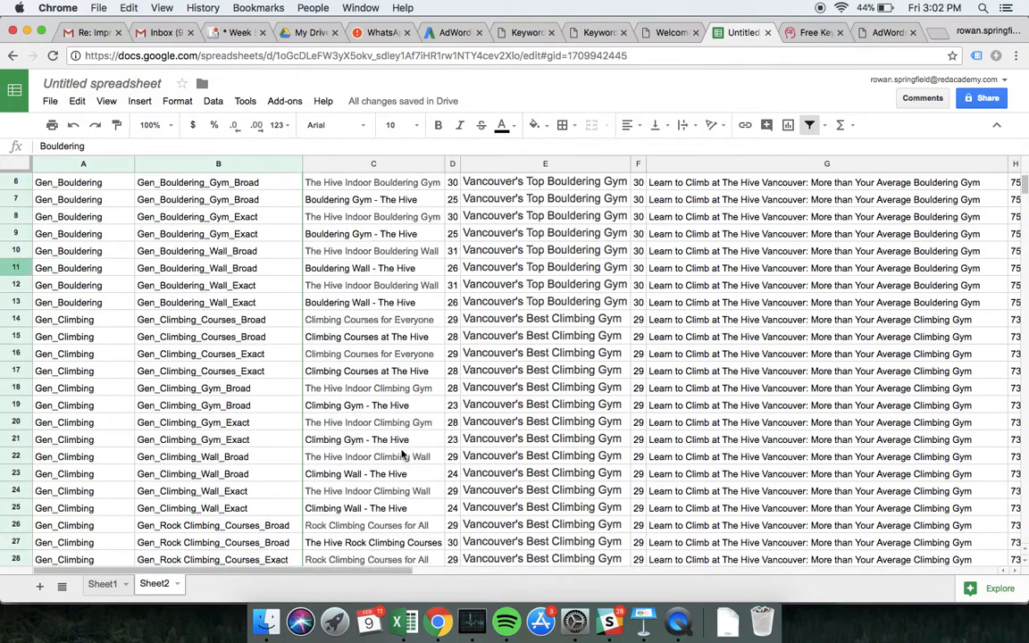
{"action": "scroll", "coordinate": [401, 455], "scroll_direction": "up", "scroll_amount": 2}
{"action": "scroll", "coordinate": [402, 456], "scroll_direction": "up", "scroll_amount": 1}
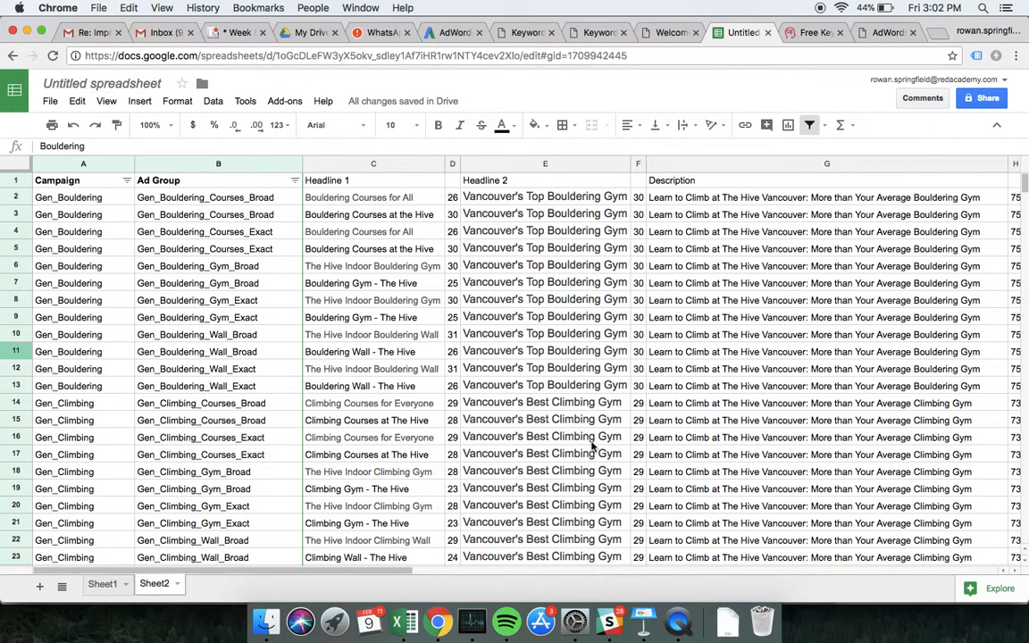
{"action": "scroll", "coordinate": [786, 466], "scroll_direction": "down", "scroll_amount": 5}
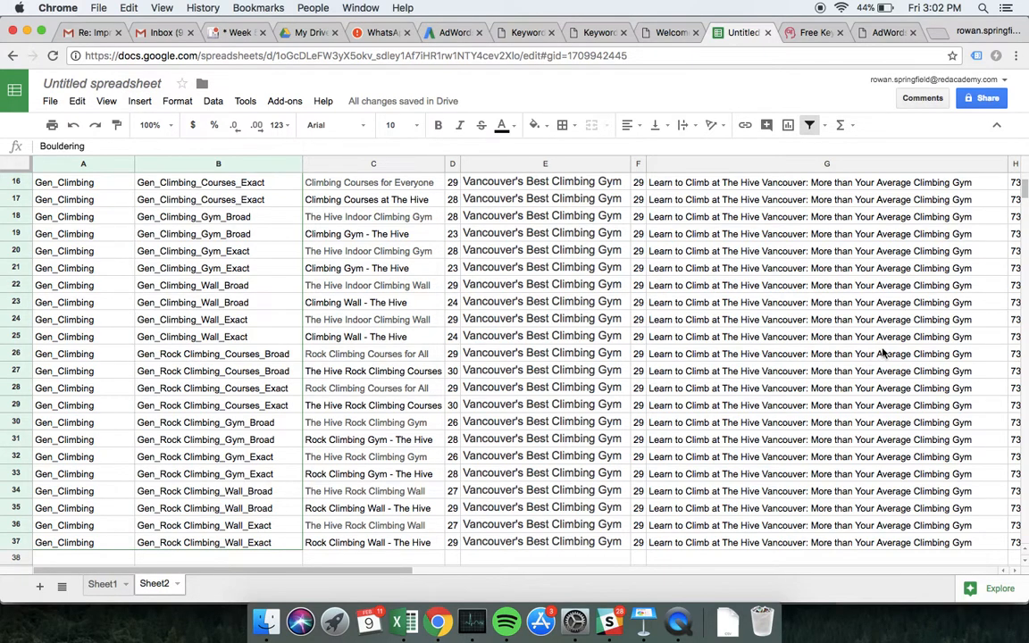
{"action": "left_click", "coordinate": [920, 355]}
{"action": "double_click", "coordinate": [915, 352]}
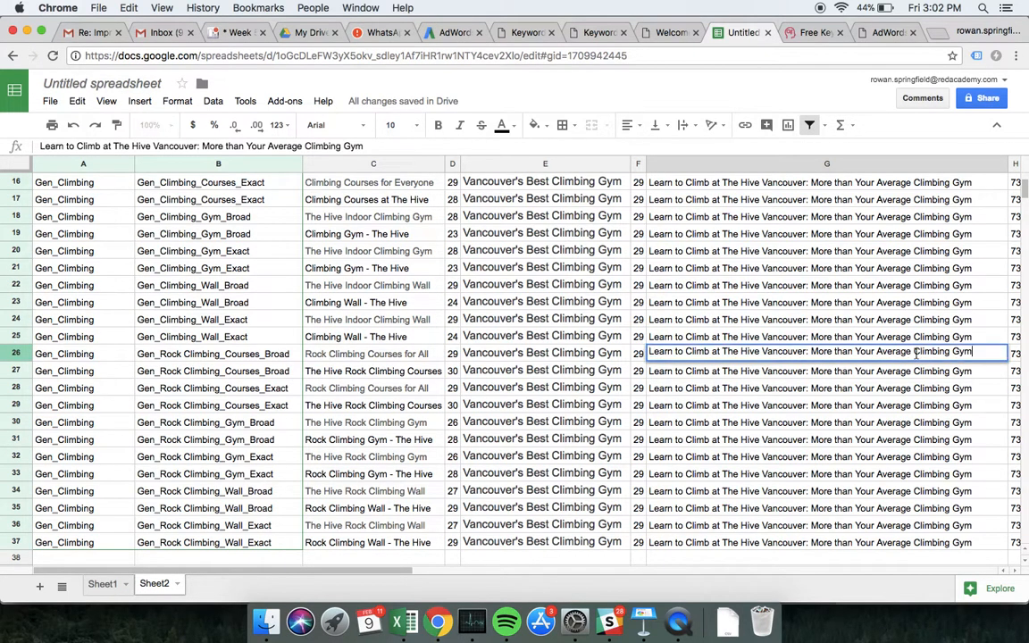
{"action": "type", "text": "Rock"}
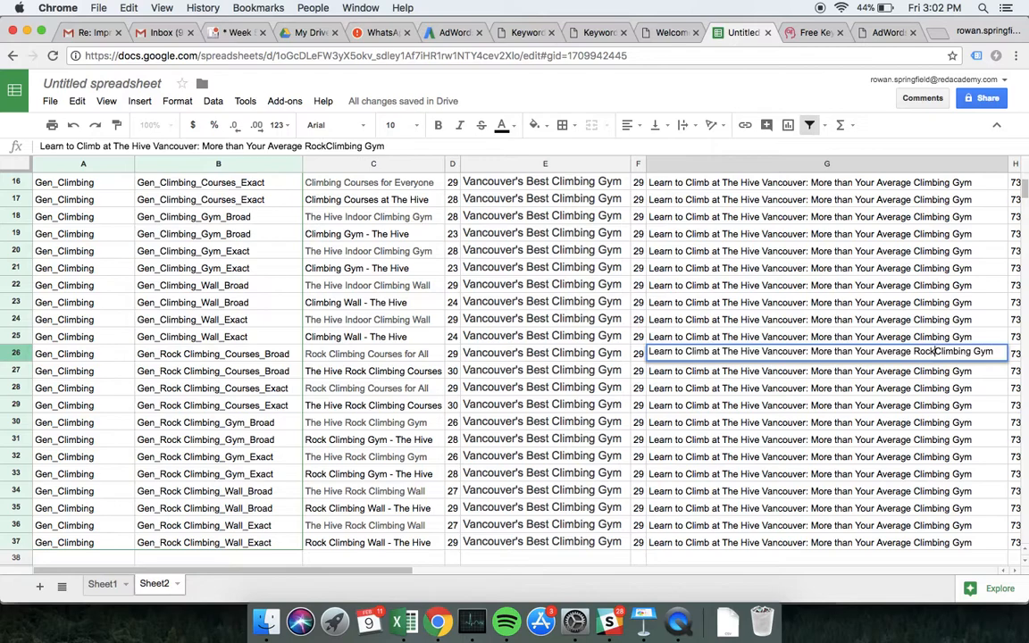
{"action": "key", "text": "Return"}
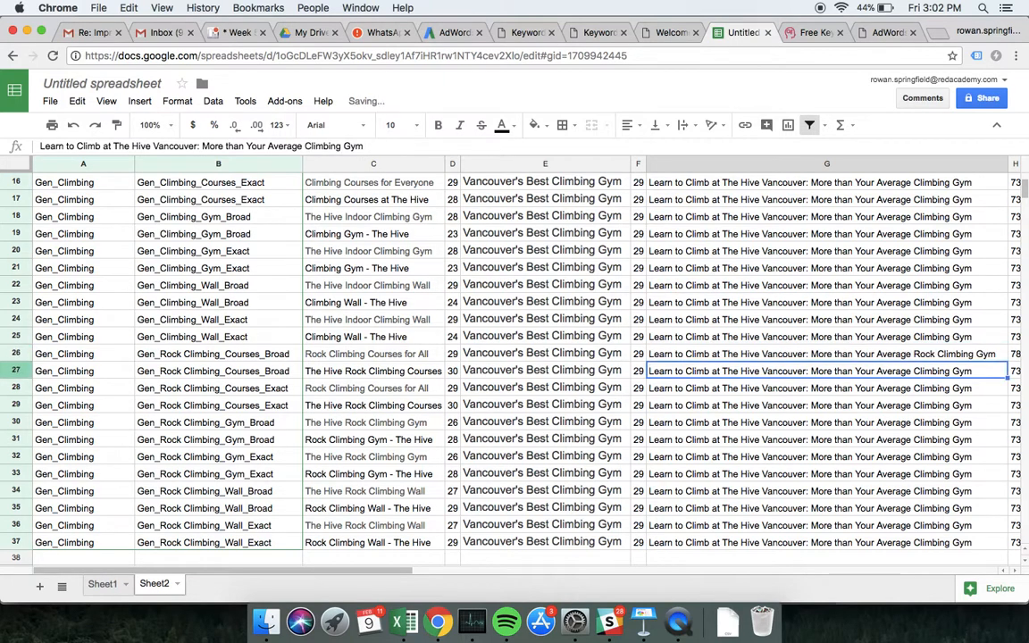
Step: Fill the G26 rock climbing description down through row 37 for the remaining Rock Climbing ad groups
{"action": "left_click", "coordinate": [971, 356]}
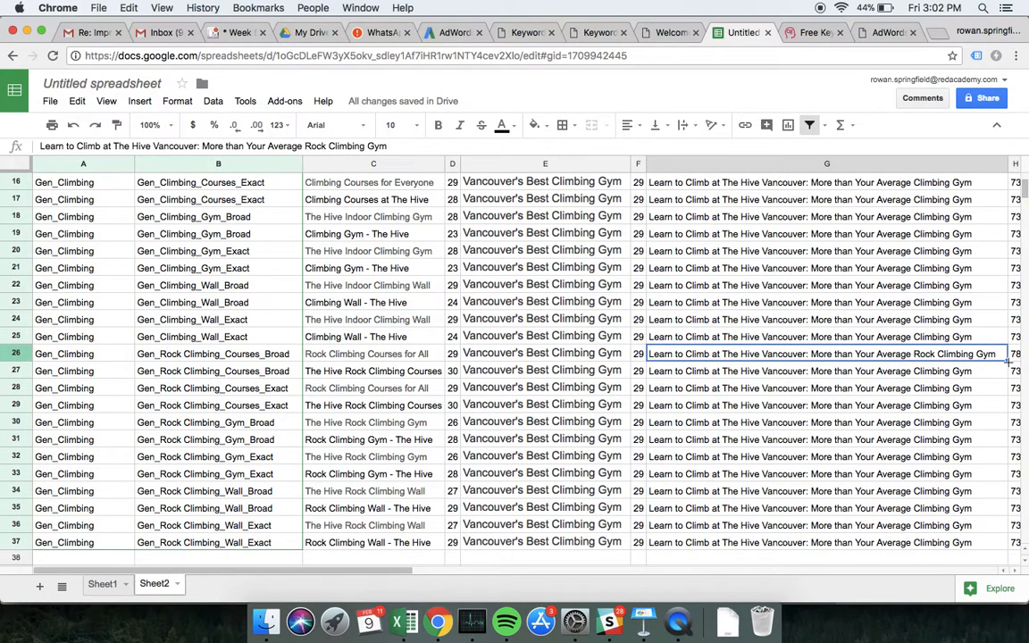
{"action": "left_click_drag", "start_coordinate": [1007, 360], "coordinate": [893, 540]}
{"action": "scroll", "coordinate": [865, 436], "scroll_direction": "right", "scroll_amount": 2}
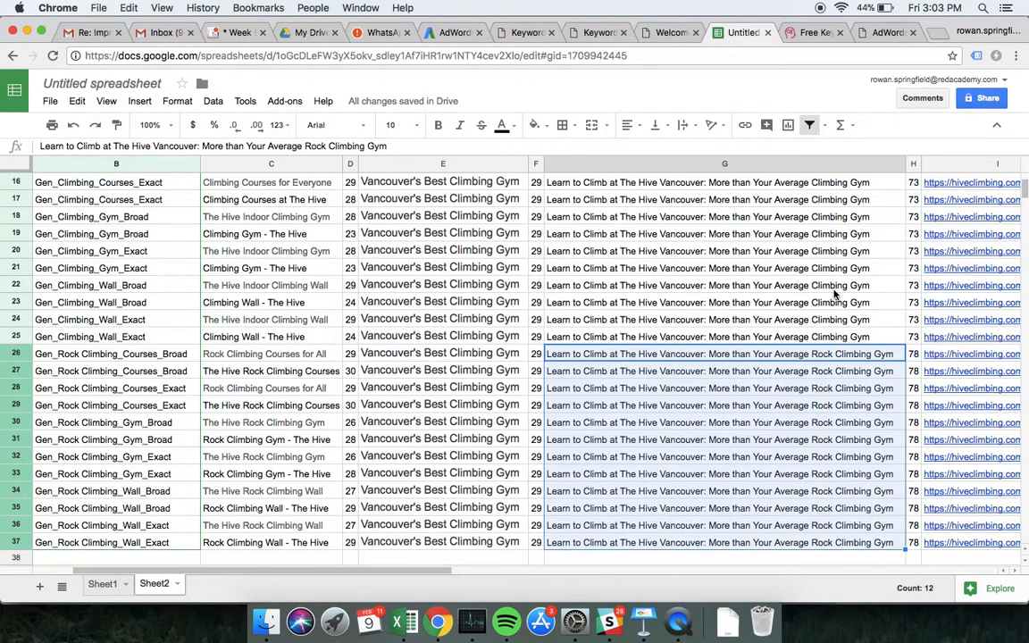
{"action": "left_click", "coordinate": [781, 302]}
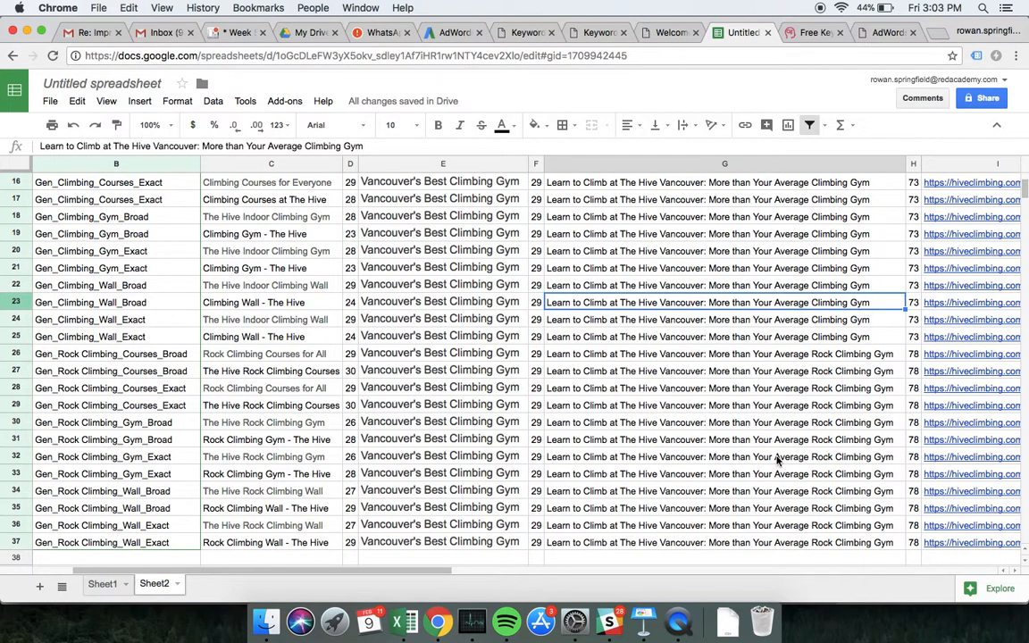
Step: Review the ad copy columns on Sheet2 and compare them with the keywords, campaigns and ad groups on Sheet1
{"action": "scroll", "coordinate": [777, 459], "scroll_direction": "right", "scroll_amount": 5}
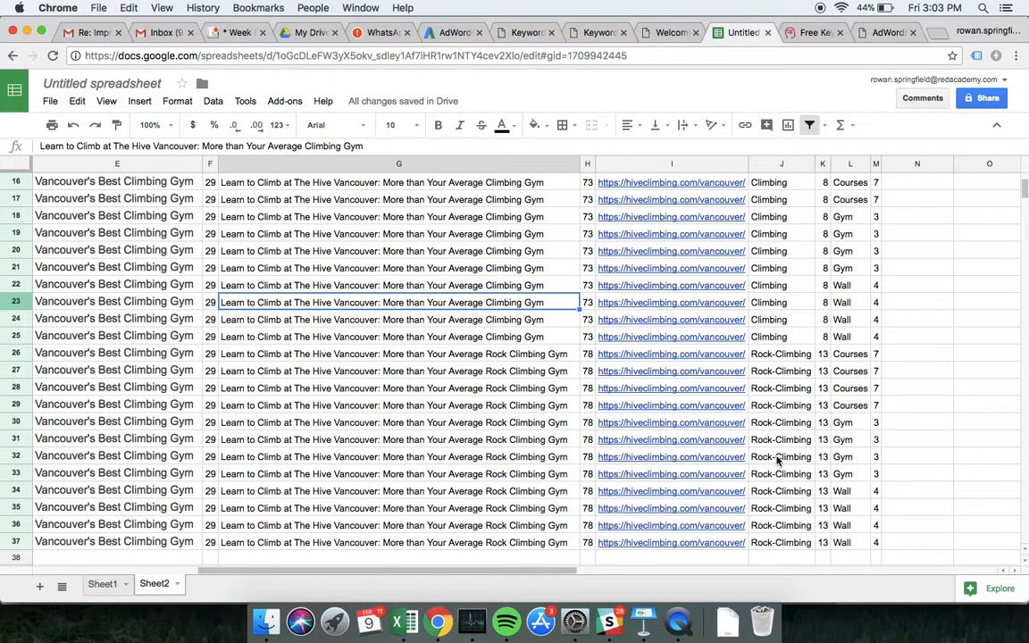
{"action": "scroll", "coordinate": [777, 459], "scroll_direction": "up", "scroll_amount": 5}
{"action": "scroll", "coordinate": [777, 459], "scroll_direction": "left", "scroll_amount": 5}
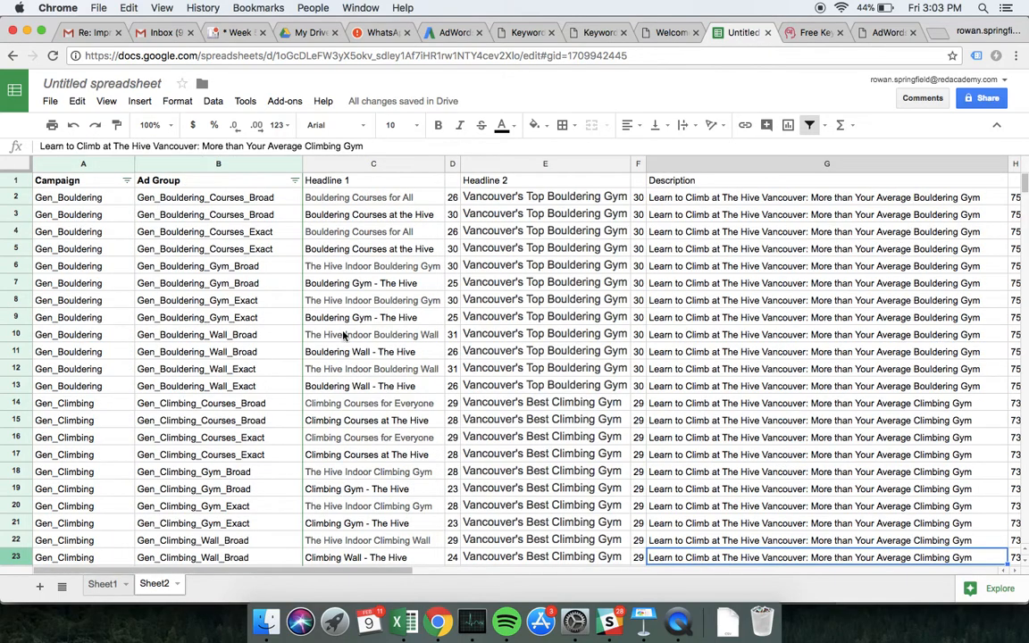
{"action": "left_click", "coordinate": [102, 583]}
{"action": "scroll", "coordinate": [176, 380], "scroll_direction": "up", "scroll_amount": 10}
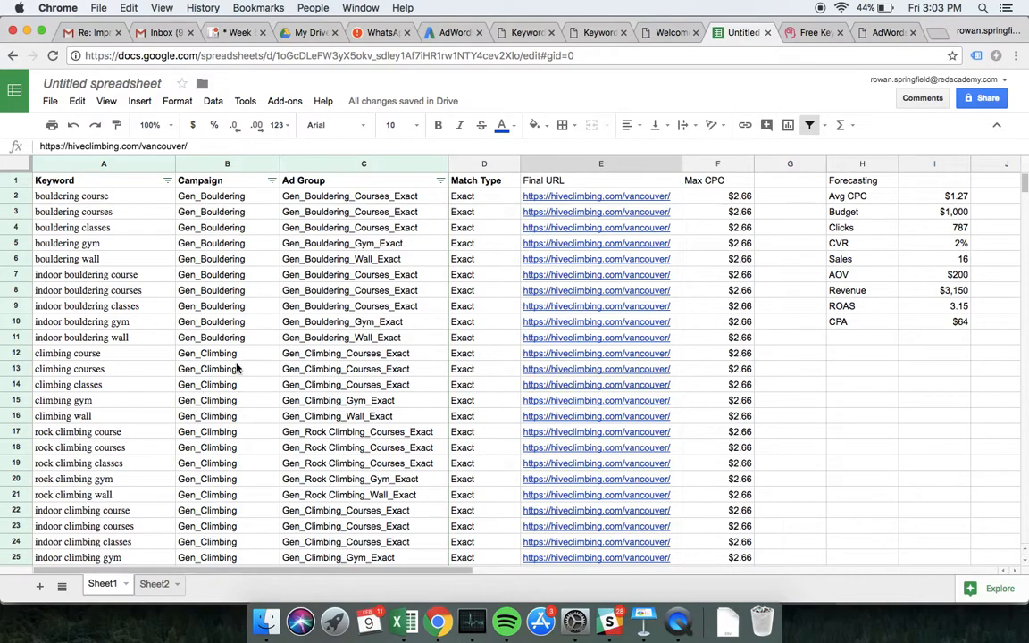
{"action": "left_click", "coordinate": [153, 585]}
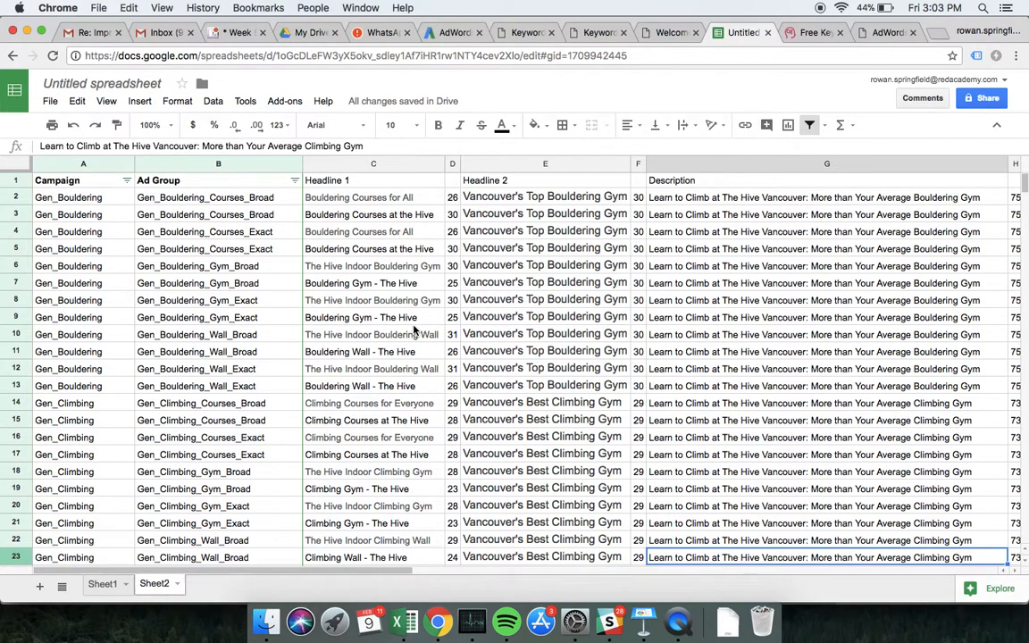
{"action": "left_click", "coordinate": [102, 585]}
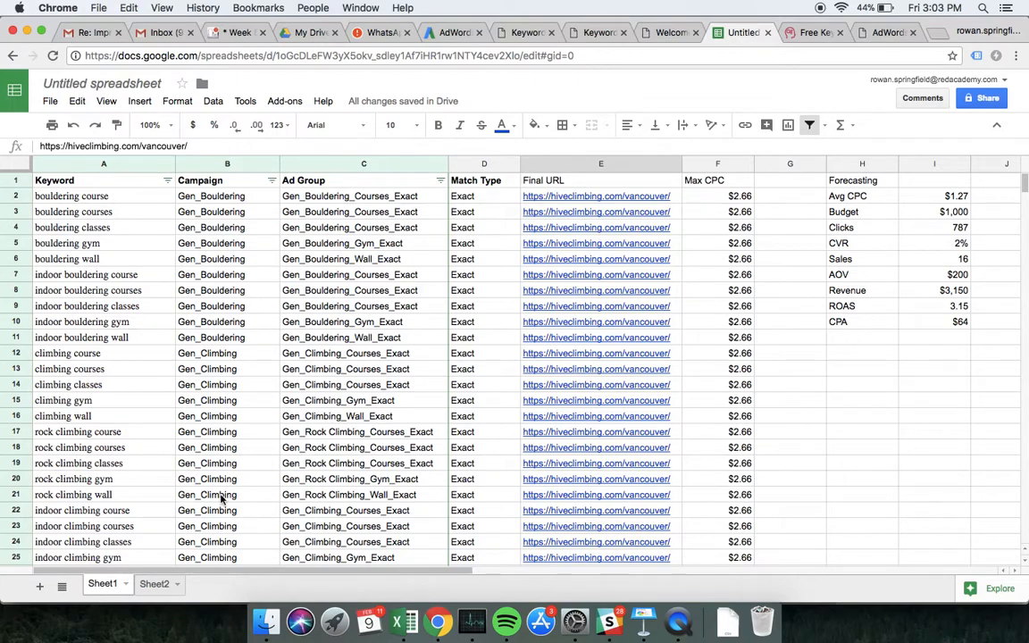
{"action": "left_click", "coordinate": [154, 585]}
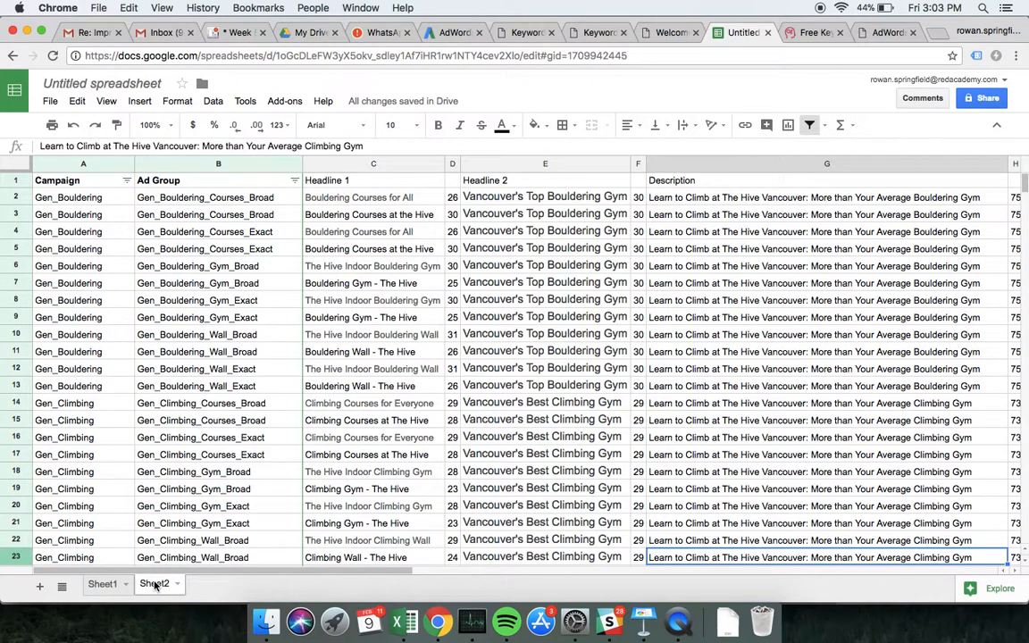